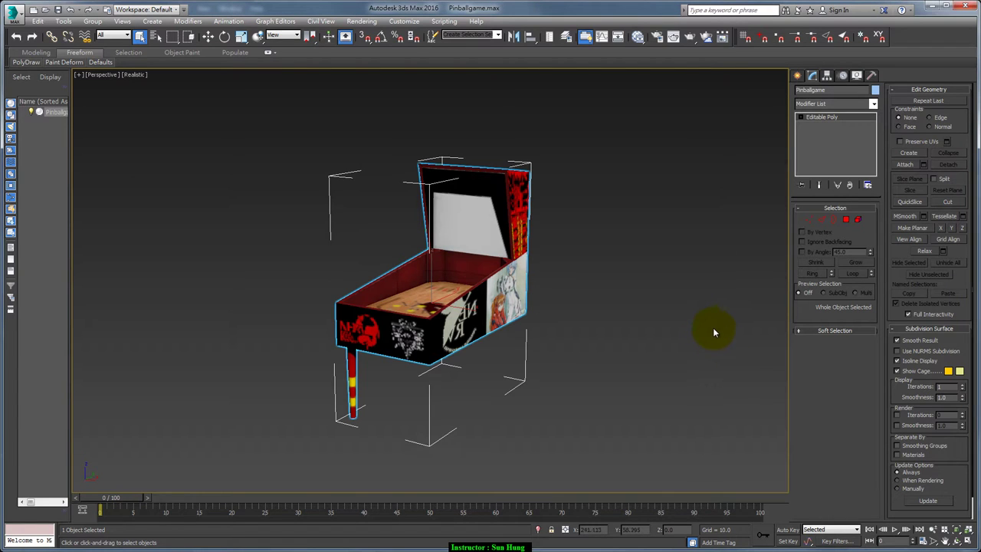
# Orbit and zoom the Perspective view to inspect the textured pinball cabinet
pyautogui.moveTo(633, 331)
pyautogui.keyDown('alt'); pyautogui.mouseDown(button='middle')
pyautogui.moveTo(631, 322)
pyautogui.moveTo(613, 324)
pyautogui.moveTo(648, 353)
pyautogui.moveTo(648, 329)
pyautogui.moveTo(663, 341)
pyautogui.moveTo(653, 338)
pyautogui.moveTo(672, 332)
pyautogui.moveTo(636, 335)
pyautogui.moveTo(648, 334)
pyautogui.mouseUp(button='middle'); pyautogui.keyUp('alt')
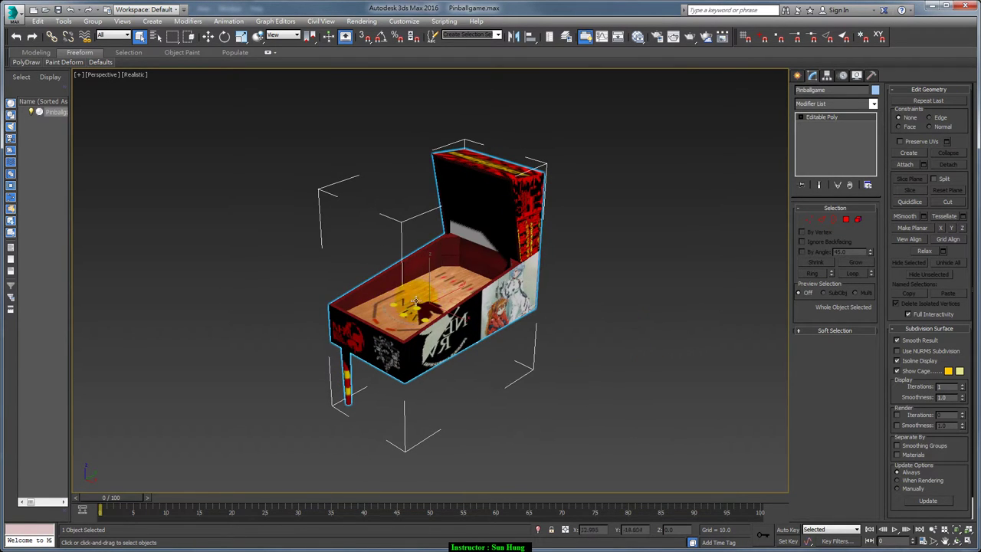
pyautogui.keyDown('alt'); pyautogui.moveTo(539, 319); pyautogui.dragTo(527, 335, button='middle'); pyautogui.keyUp('alt')
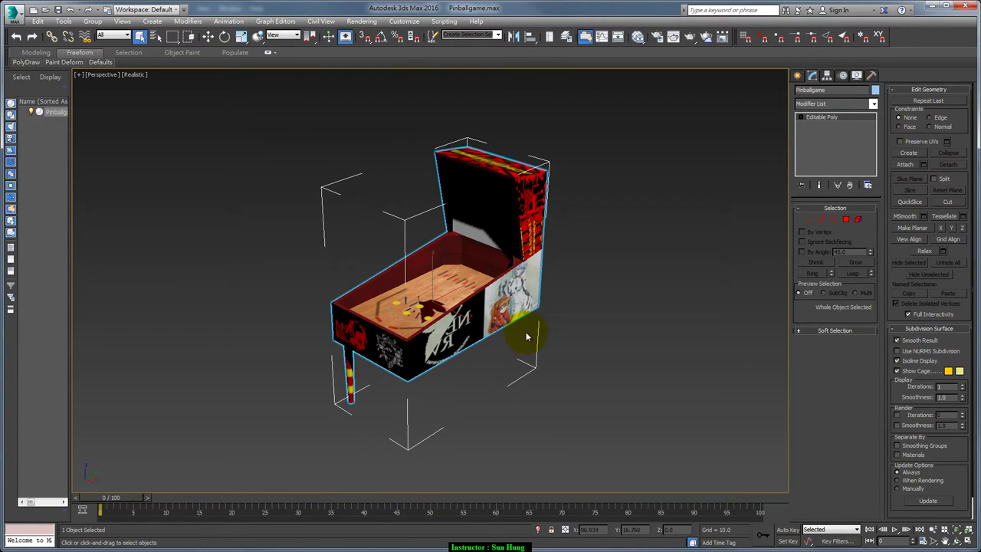
pyautogui.scroll(3, 526, 335)
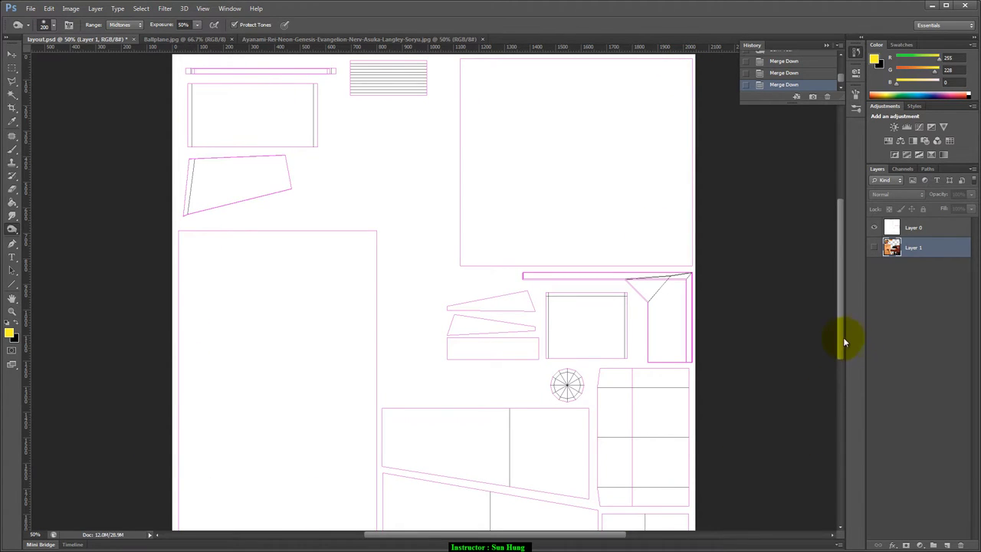
# Show Layer 1's cabinet textures over the UV layout in layout.psd, then minimize Photoshop
pyautogui.moveTo(844, 338)
pyautogui.mouseDown()
pyautogui.moveTo(840, 367)
pyautogui.moveTo(839, 319)
pyautogui.mouseUp()
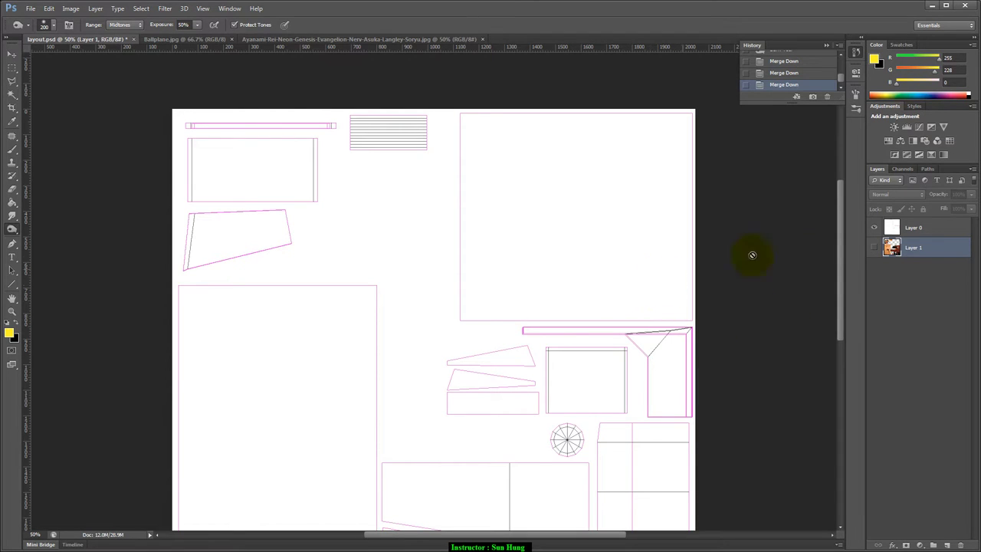
pyautogui.click(874, 249)
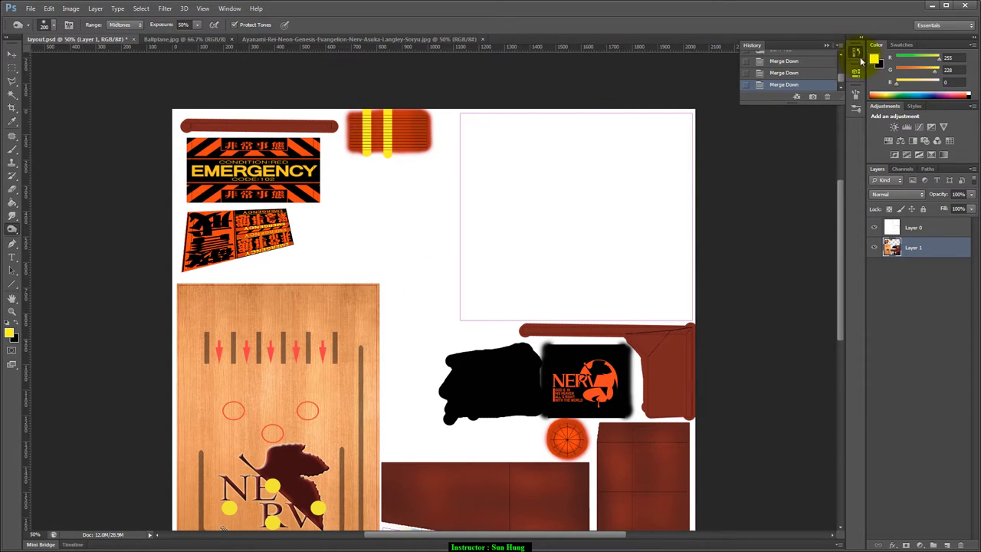
pyautogui.click(932, 6)
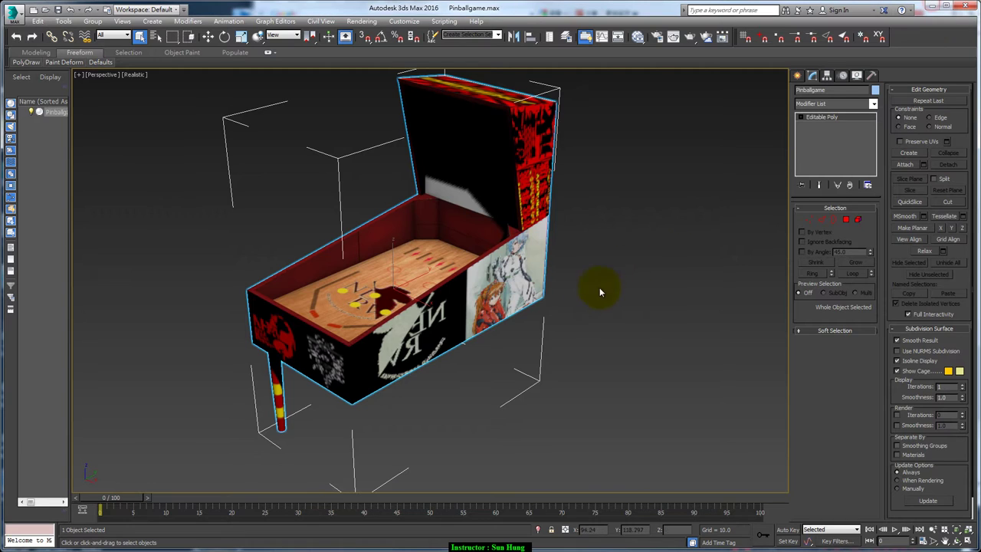
# Select the cabinet leg in Polygon mode and enable 3D snapping in the four-view layout
pyautogui.keyDown('alt'); pyautogui.moveTo(517, 388); pyautogui.dragTo(541, 371, button='middle'); pyautogui.keyUp('alt')
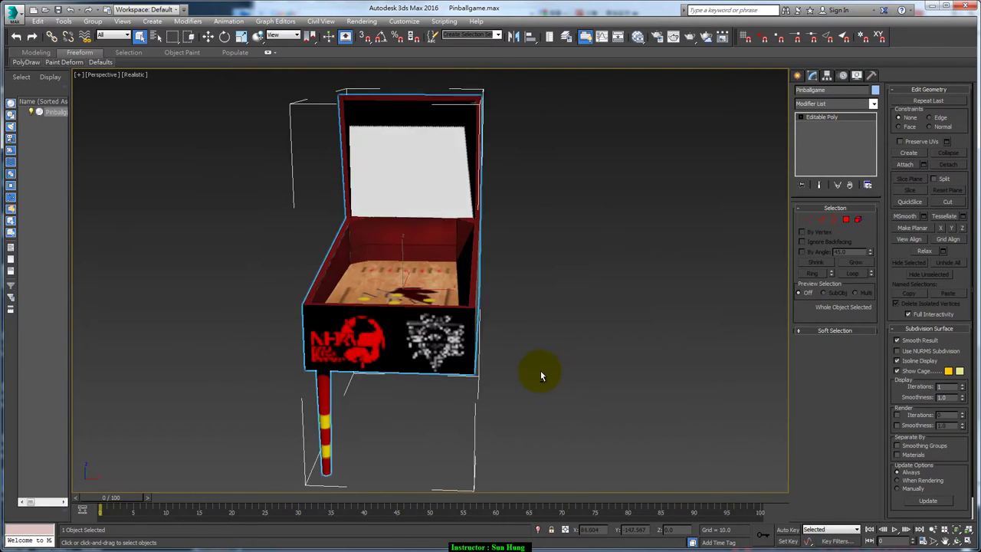
pyautogui.click(855, 223)
pyautogui.click(288, 401)
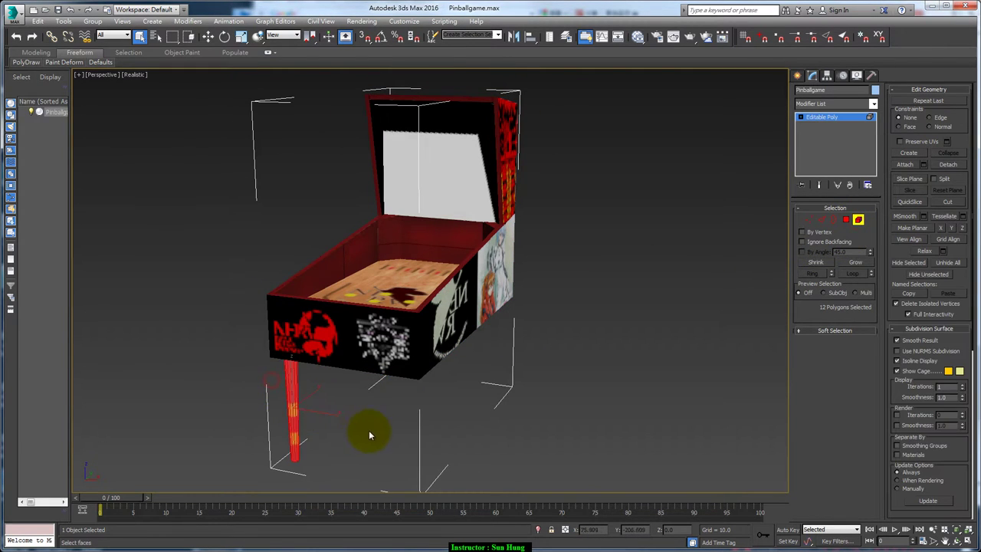
pyautogui.keyDown('alt'); pyautogui.moveTo(369, 430); pyautogui.dragTo(407, 407, button='middle'); pyautogui.keyUp('alt')
pyautogui.hotkey('alt', 'w')
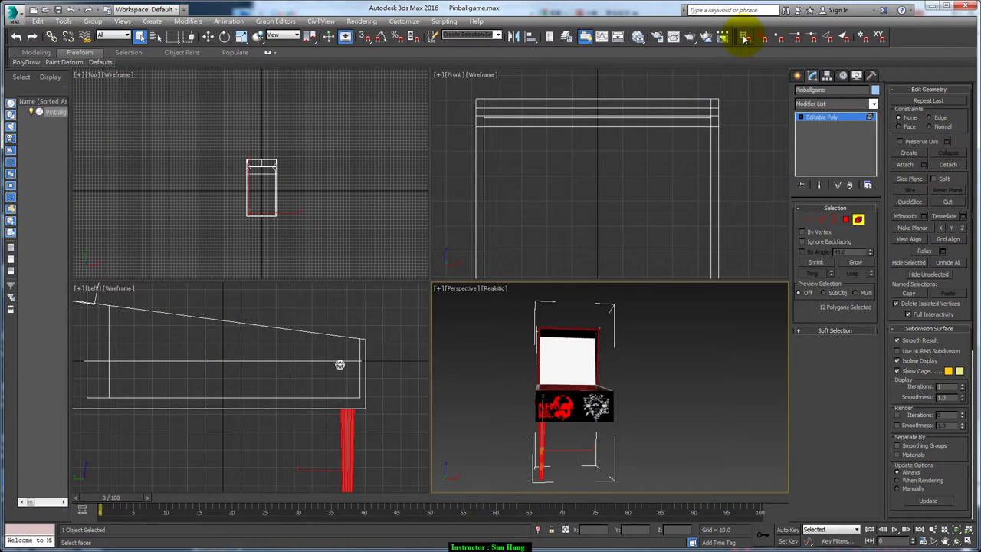
pyautogui.click(744, 38)
pyautogui.click(364, 37)
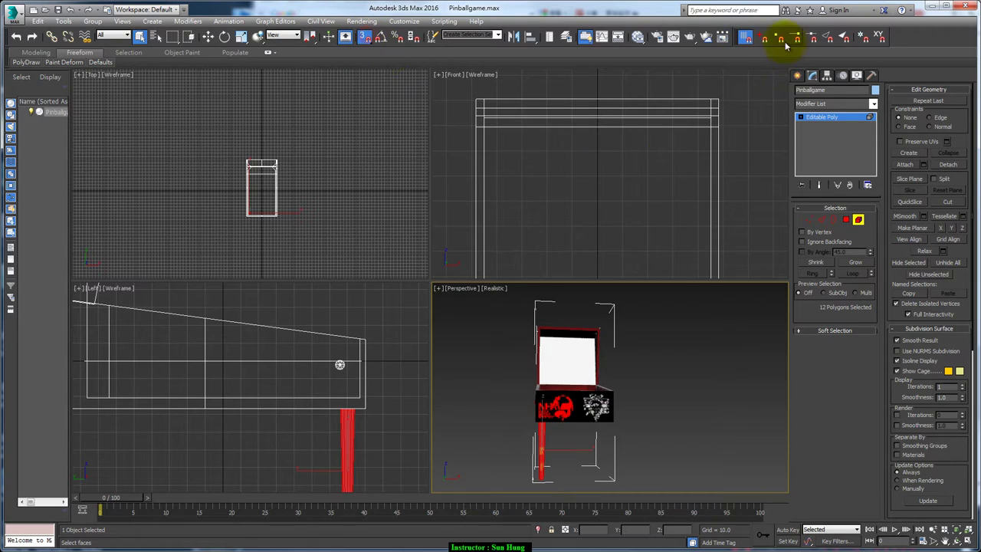
# Shift+Move the leg to clone it as an element at the right corner
pyautogui.scroll(-5, 655, 249)
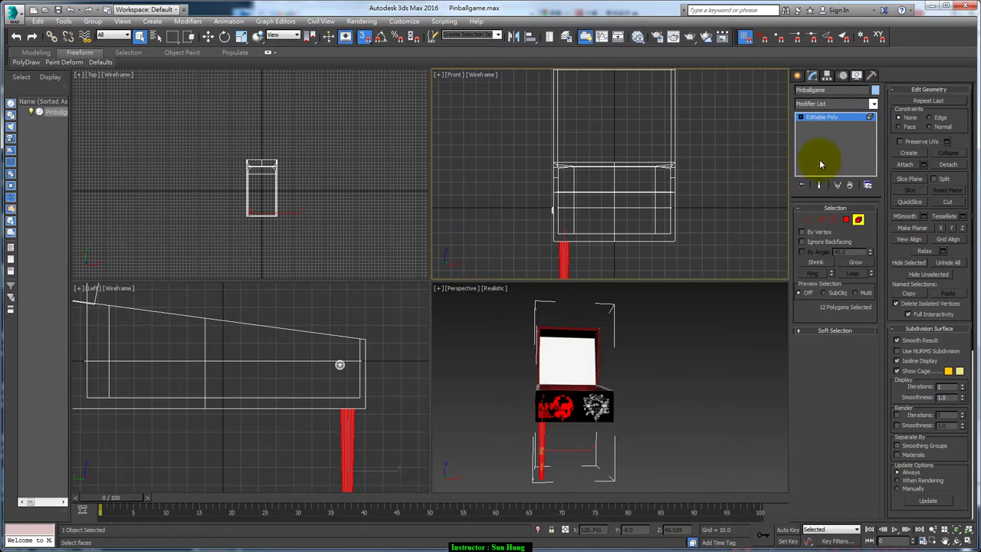
pyautogui.moveTo(577, 263); pyautogui.dragTo(580, 234, button='middle')
pyautogui.press('w')
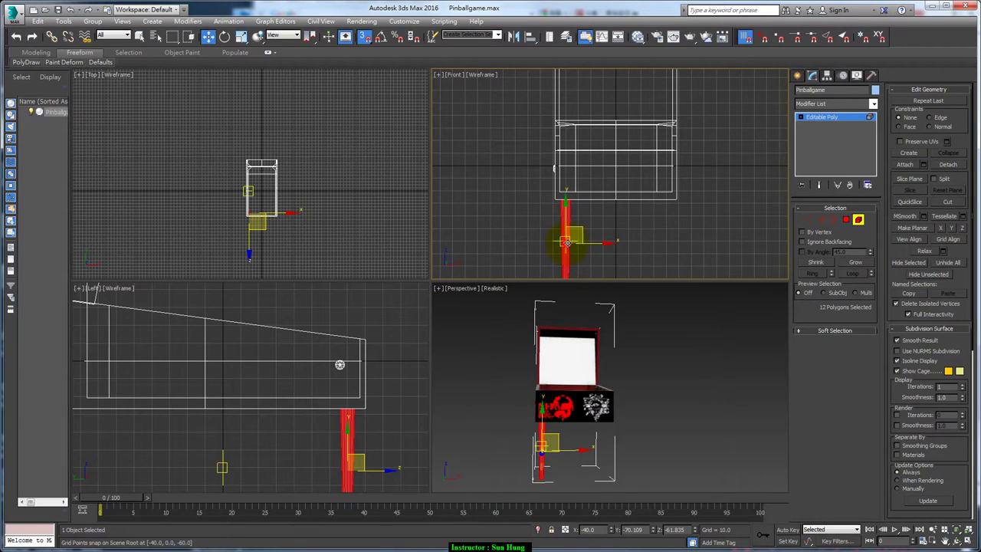
pyautogui.keyDown('shift'); pyautogui.moveTo(567, 242); pyautogui.dragTo(666, 242); pyautogui.keyUp('shift')
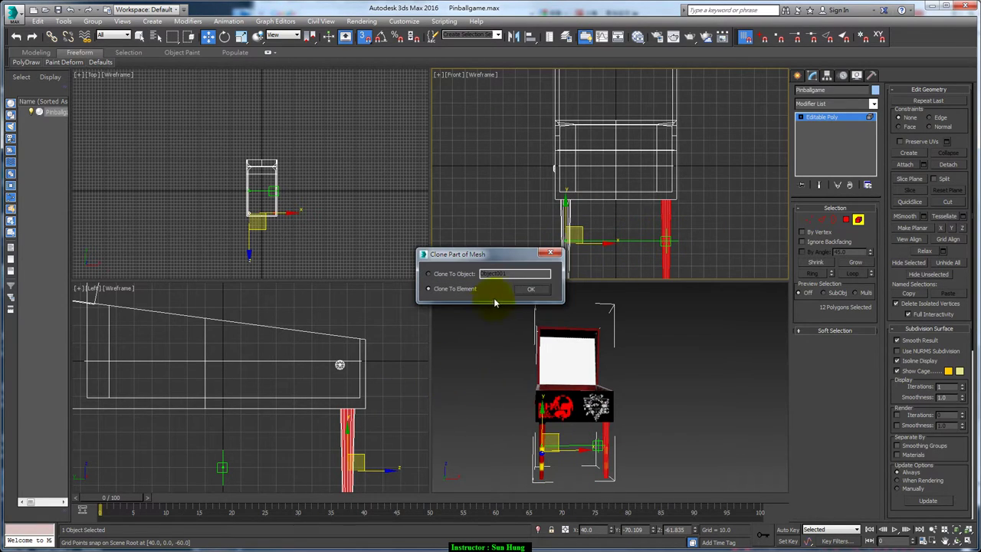
pyautogui.click(531, 289)
# Clone both front legs as elements to the back end, giving four legs
pyautogui.moveTo(302, 398); pyautogui.dragTo(325, 351, button='middle')
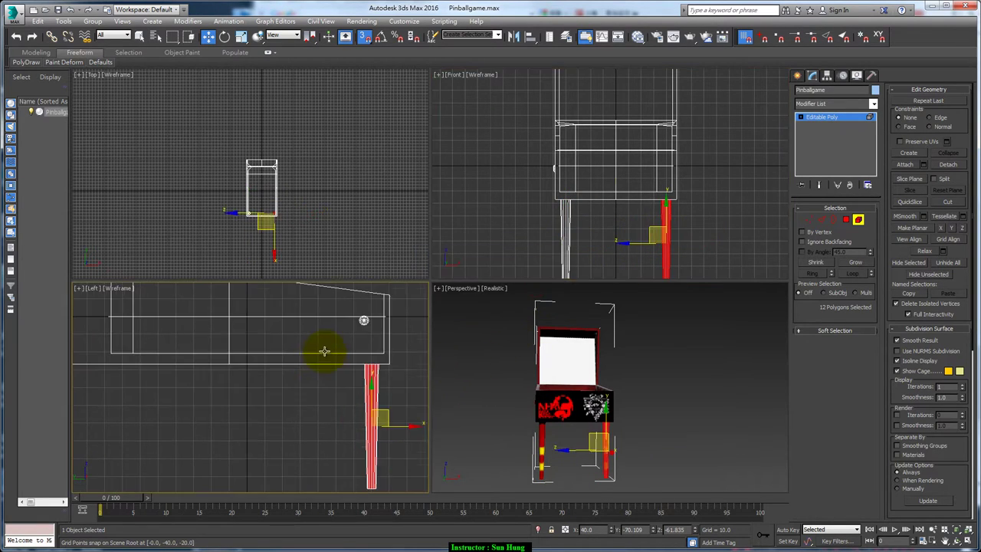
pyautogui.scroll(-3, 324, 351)
pyautogui.keyDown('ctrl'); pyautogui.click(349, 389); pyautogui.keyUp('ctrl')
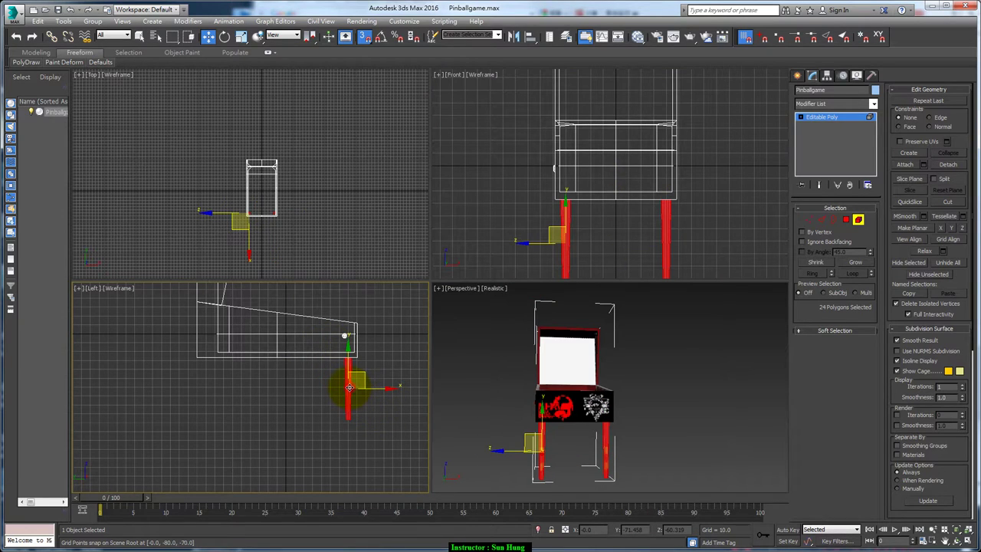
pyautogui.moveTo(348, 431); pyautogui.dragTo(383, 390, button='middle')
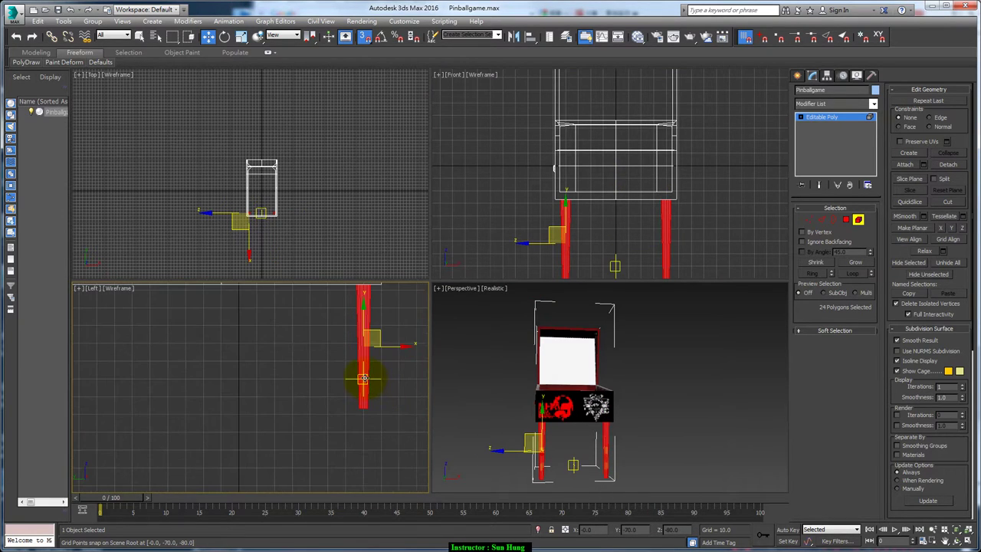
pyautogui.moveTo(284, 376); pyautogui.dragTo(99, 381)
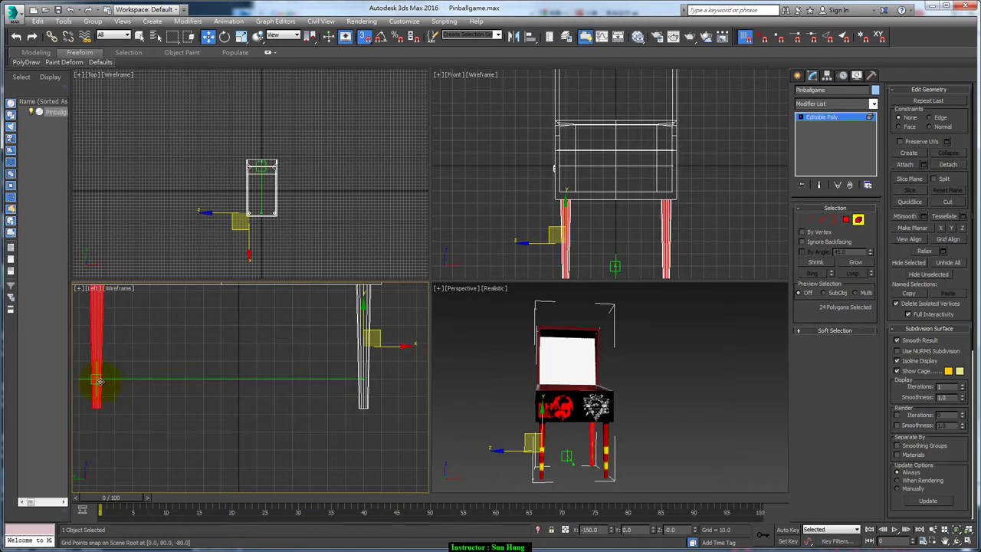
pyautogui.moveTo(95, 382); pyautogui.dragTo(82, 387)
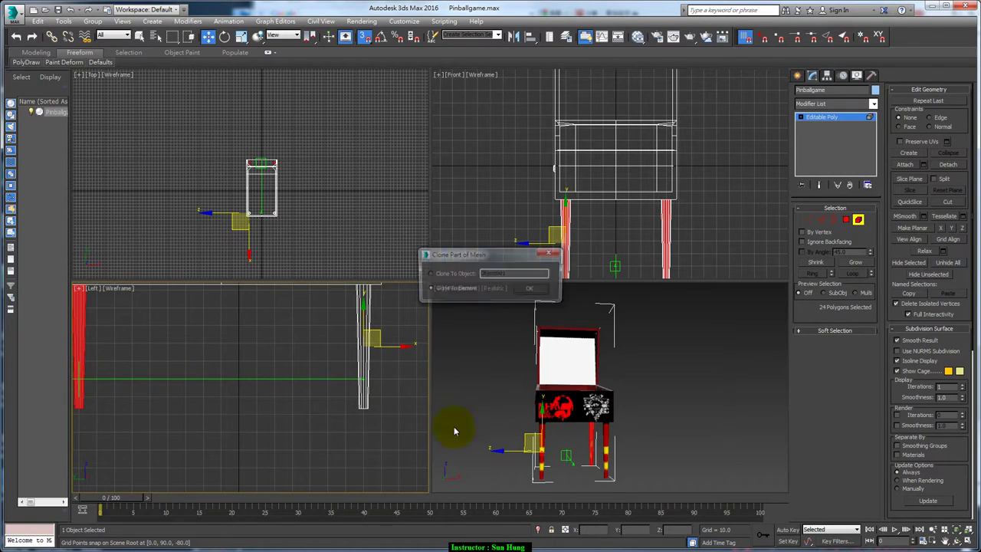
pyautogui.click(528, 290)
pyautogui.click(652, 407)
pyautogui.moveTo(652, 407)
pyautogui.keyDown('alt'); pyautogui.mouseDown(button='middle')
pyautogui.moveTo(735, 416)
pyautogui.moveTo(657, 437)
pyautogui.mouseUp(button='middle'); pyautogui.keyUp('alt')
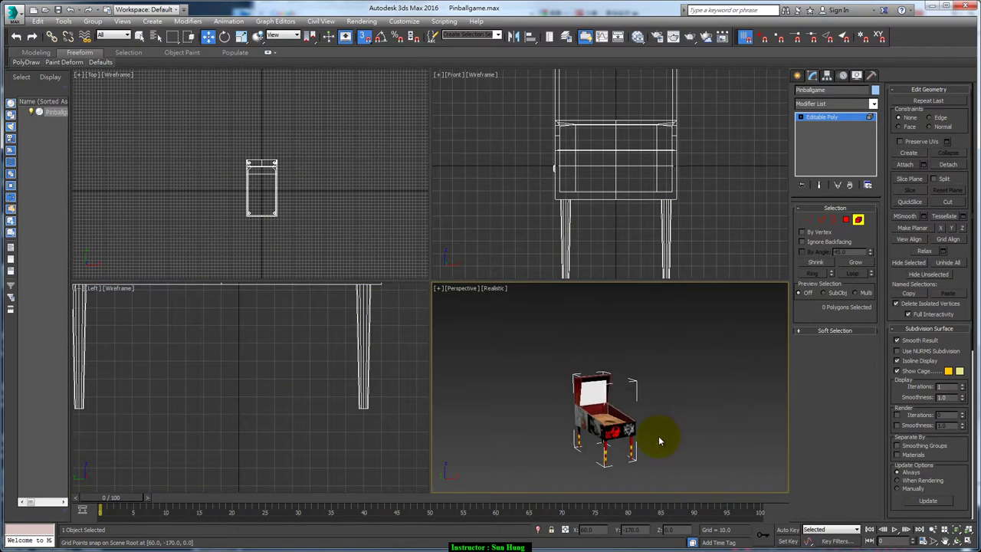
pyautogui.scroll(3, 657, 437)
# Maximize the Perspective view, orbit around the four-legged cabinet, and exit Element mode
pyautogui.keyDown('alt'); pyautogui.moveTo(683, 403); pyautogui.dragTo(689, 392, button='middle'); pyautogui.keyUp('alt')
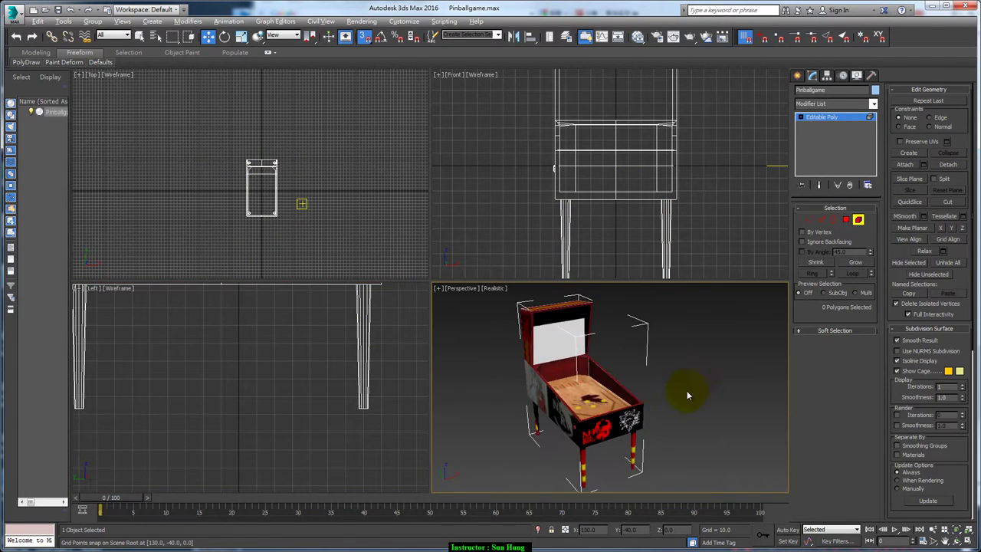
pyautogui.hotkey('alt', 'w')
pyautogui.moveTo(609, 361)
pyautogui.keyDown('alt'); pyautogui.mouseDown(button='middle')
pyautogui.moveTo(587, 361)
pyautogui.moveTo(631, 344)
pyautogui.moveTo(529, 310)
pyautogui.mouseUp(button='middle'); pyautogui.keyUp('alt')
pyautogui.moveTo(386, 164)
pyautogui.keyDown('alt'); pyautogui.mouseDown(button='middle')
pyautogui.moveTo(499, 214)
pyautogui.moveTo(470, 219)
pyautogui.moveTo(487, 220)
pyautogui.mouseUp(button='middle'); pyautogui.keyUp('alt')
pyautogui.moveTo(613, 259)
pyautogui.keyDown('alt'); pyautogui.mouseDown(button='middle')
pyautogui.moveTo(576, 276)
pyautogui.moveTo(538, 277)
pyautogui.moveTo(602, 259)
pyautogui.moveTo(580, 264)
pyautogui.moveTo(388, 230)
pyautogui.mouseUp(button='middle'); pyautogui.keyUp('alt')
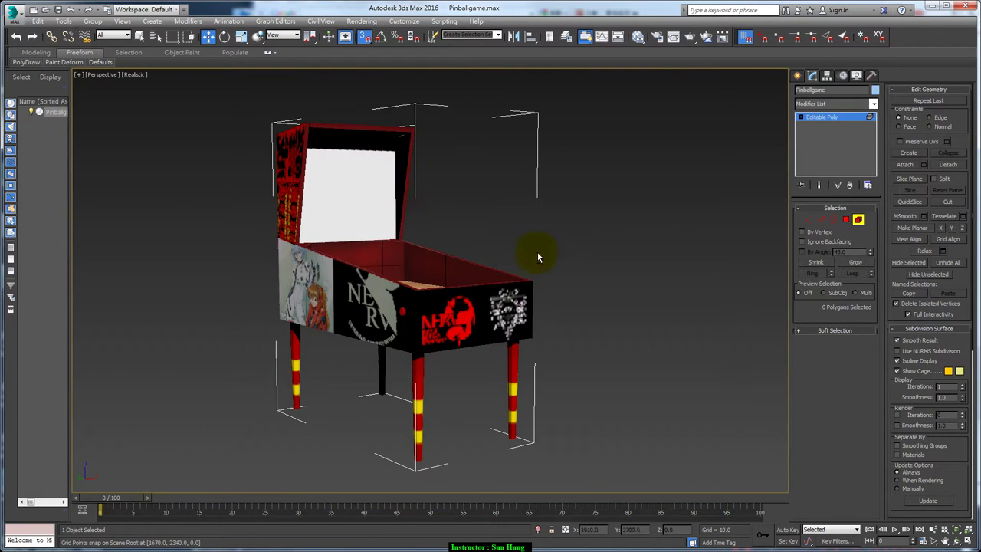
pyautogui.moveTo(532, 256)
pyautogui.keyDown('alt'); pyautogui.mouseDown(button='middle')
pyautogui.moveTo(512, 270)
pyautogui.moveTo(595, 291)
pyautogui.mouseUp(button='middle'); pyautogui.keyUp('alt')
pyautogui.click(857, 220)
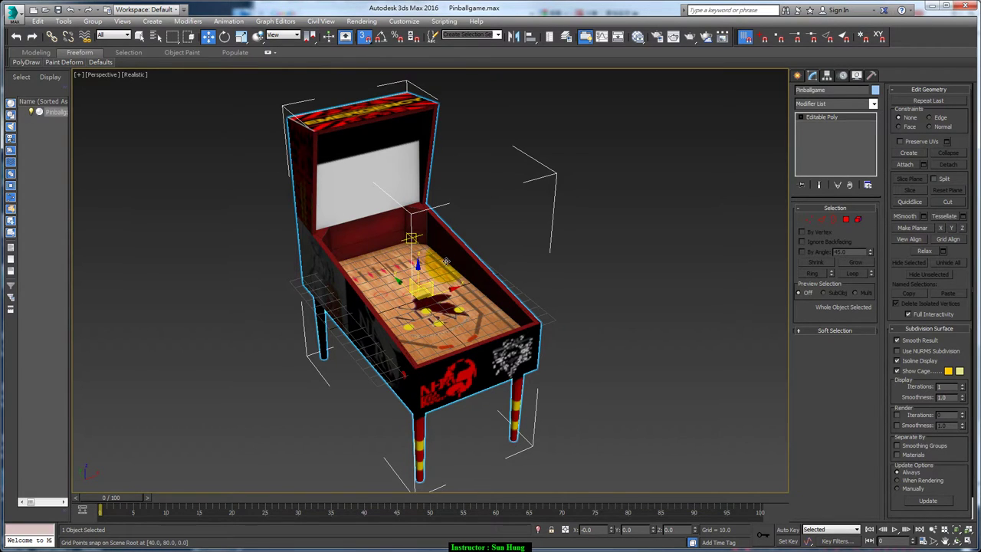
# Select the playfield polygon and rotate it slightly in the Left viewport
pyautogui.click(848, 221)
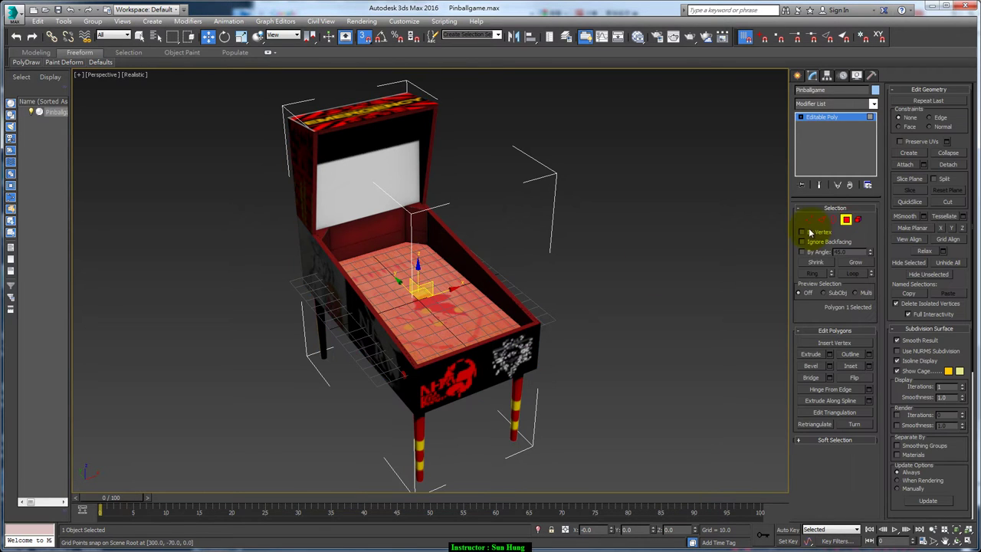
pyautogui.moveTo(559, 285)
pyautogui.keyDown('alt'); pyautogui.mouseDown(button='middle')
pyautogui.moveTo(527, 275)
pyautogui.moveTo(585, 268)
pyautogui.mouseUp(button='middle'); pyautogui.keyUp('alt')
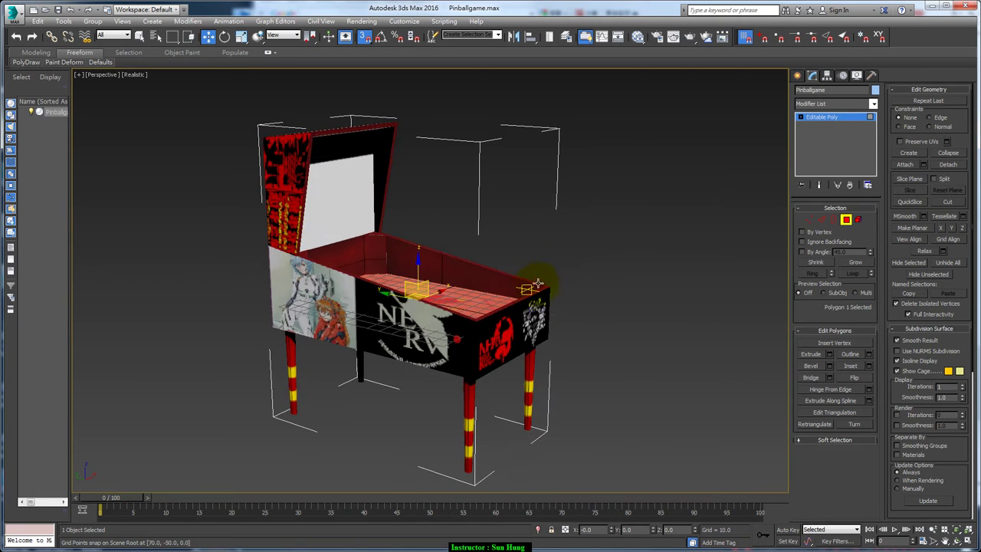
pyautogui.hotkey('alt', 'w')
pyautogui.moveTo(331, 302); pyautogui.dragTo(346, 478, button='middle')
pyautogui.scroll(-2, 324, 306)
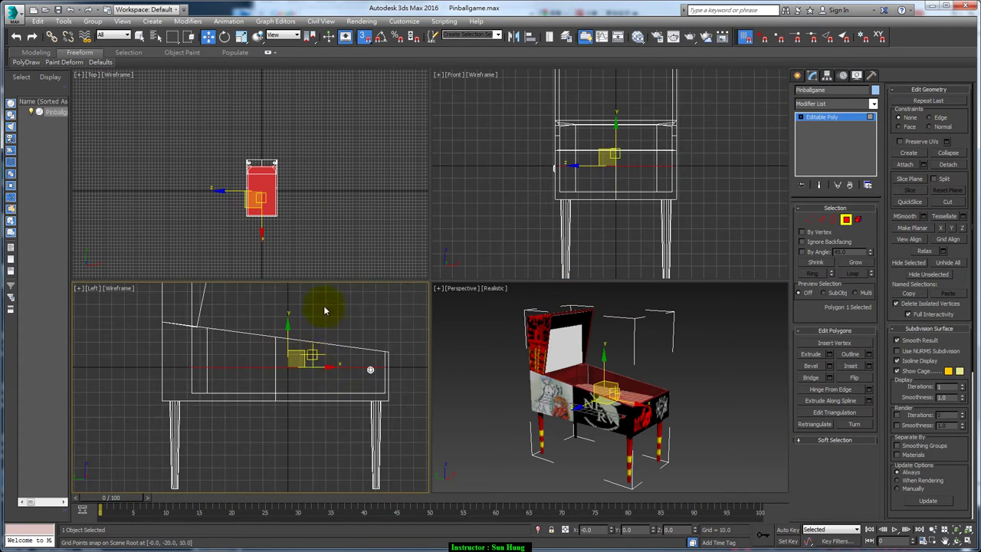
pyautogui.click(225, 37)
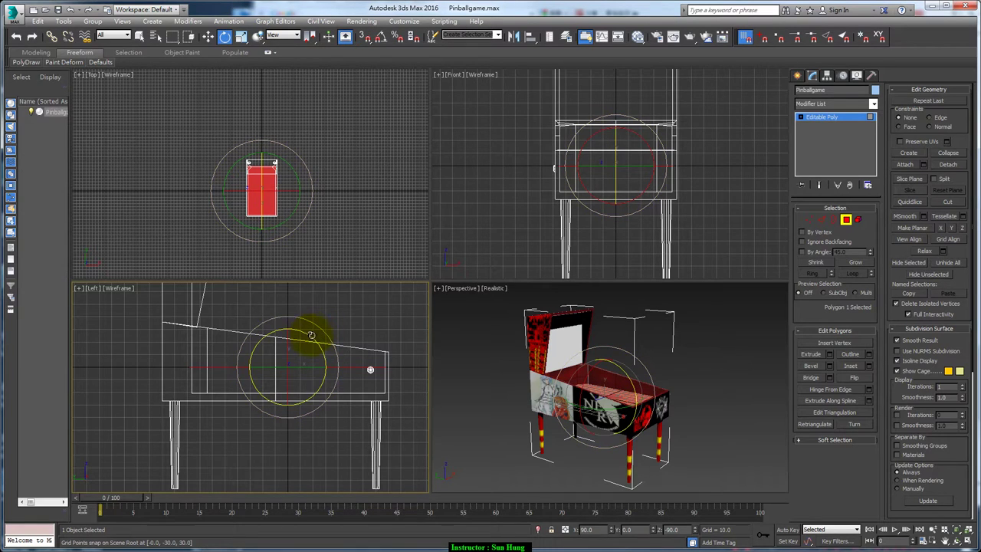
pyautogui.moveTo(308, 336); pyautogui.dragTo(312, 339)
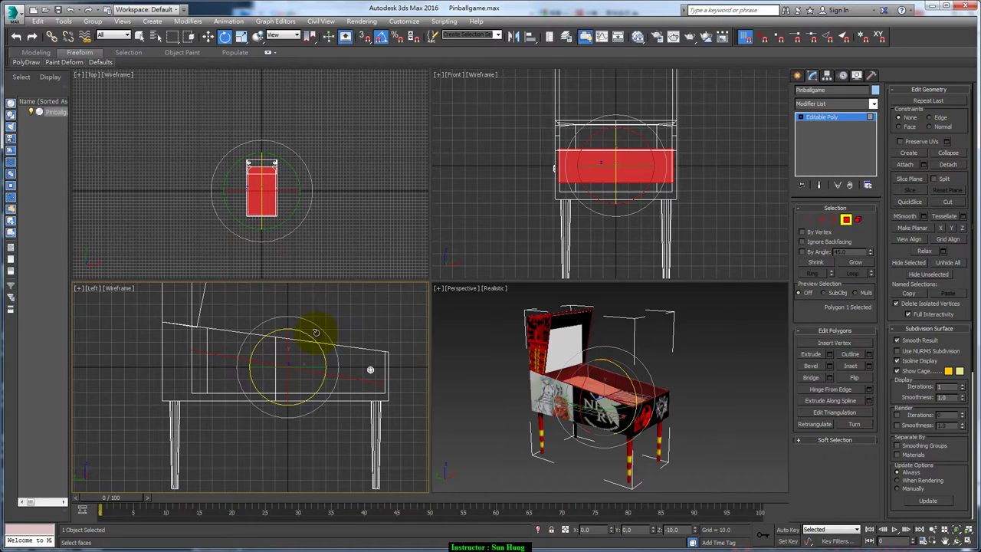
pyautogui.moveTo(314, 329); pyautogui.dragTo(313, 330)
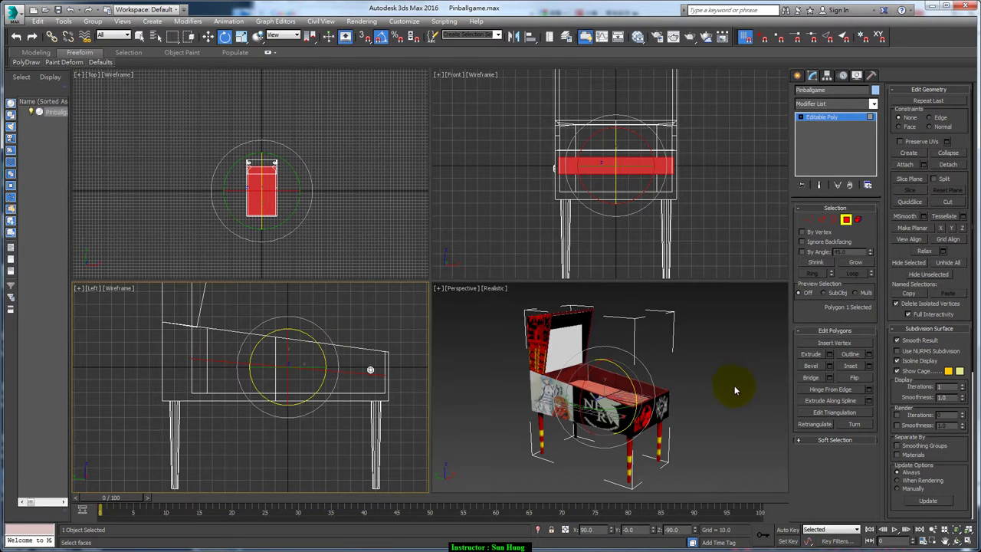
pyautogui.keyDown('alt'); pyautogui.moveTo(723, 381); pyautogui.dragTo(657, 394, button='middle'); pyautogui.keyUp('alt')
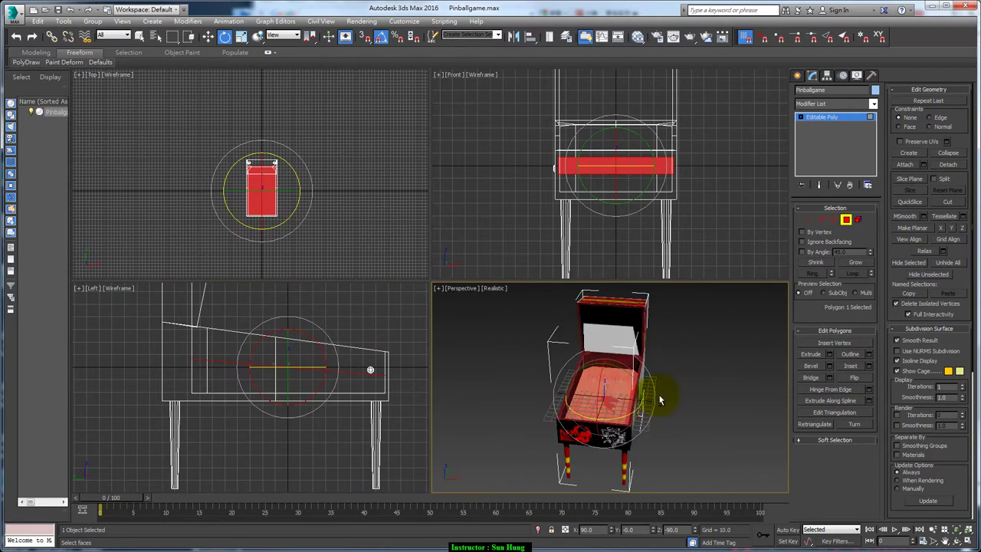
# Exit polygon mode and orbit the Perspective view until the cabinet faces the camera
pyautogui.click(846, 220)
pyautogui.keyDown('alt'); pyautogui.moveTo(723, 350); pyautogui.dragTo(580, 390, button='middle'); pyautogui.keyUp('alt')
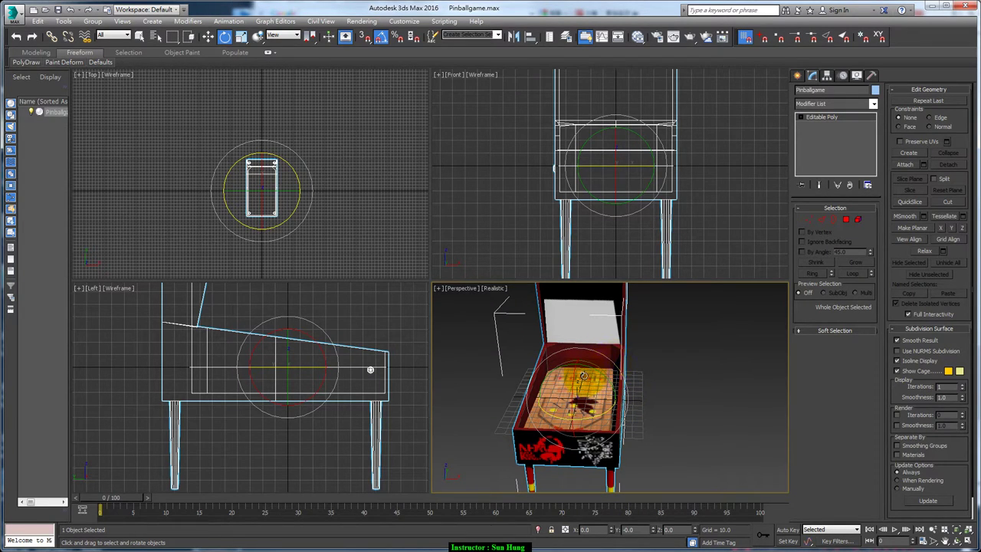
pyautogui.keyDown('alt'); pyautogui.moveTo(639, 398); pyautogui.dragTo(662, 402, button='middle'); pyautogui.keyUp('alt')
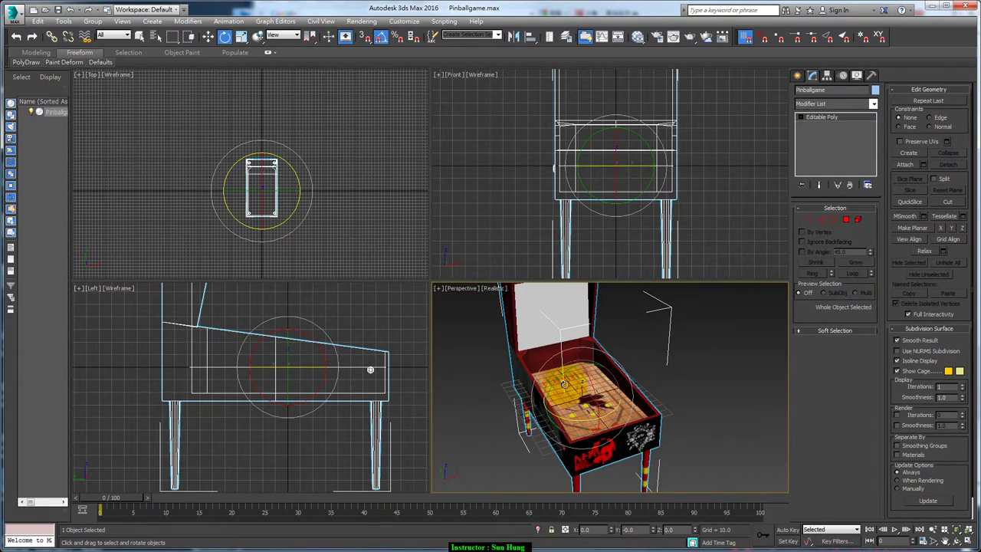
pyautogui.click(260, 342)
pyautogui.moveTo(291, 365); pyautogui.dragTo(312, 341)
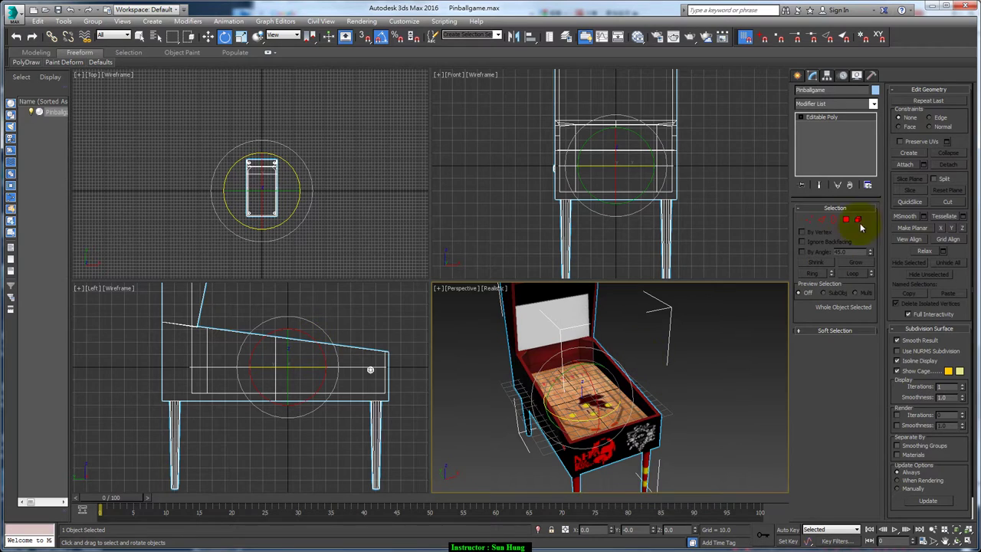
pyautogui.click(686, 427)
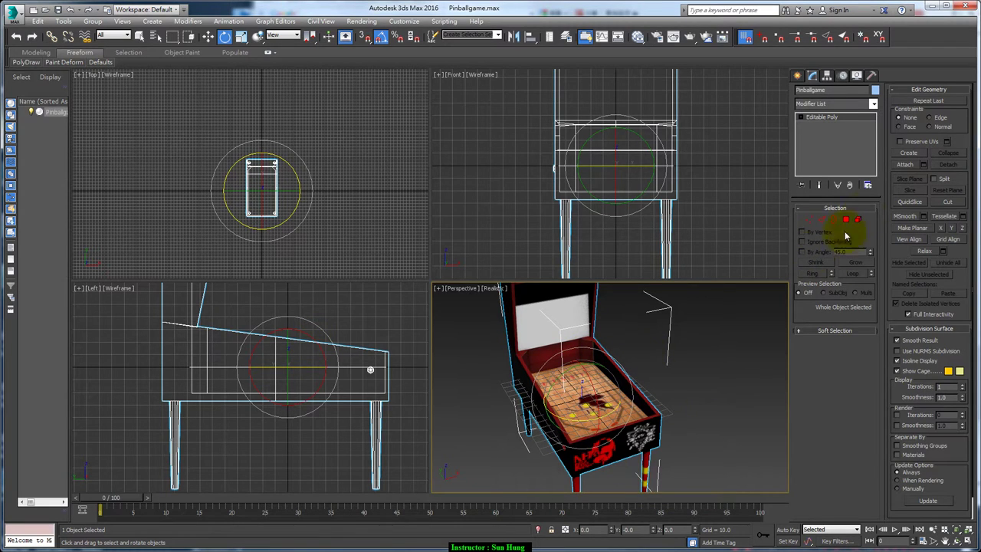
pyautogui.moveTo(677, 413)
pyautogui.keyDown('alt'); pyautogui.mouseDown(button='middle')
pyautogui.moveTo(715, 360)
pyautogui.moveTo(691, 386)
pyautogui.moveTo(674, 375)
pyautogui.mouseUp(button='middle'); pyautogui.keyUp('alt')
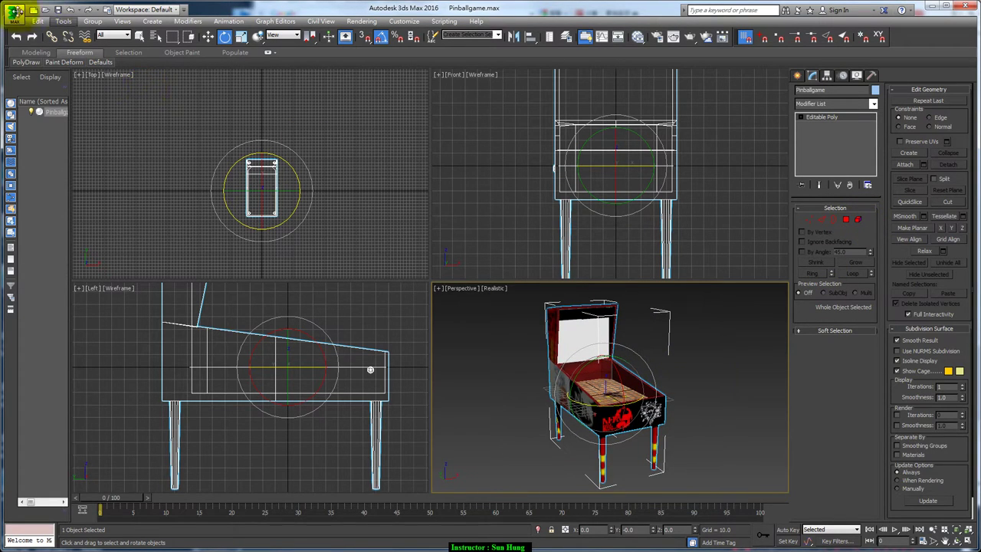
# Export the scene as Pingballgame into Removable Disk (J:) > PinBallGameAssets
pyautogui.click(15, 17)
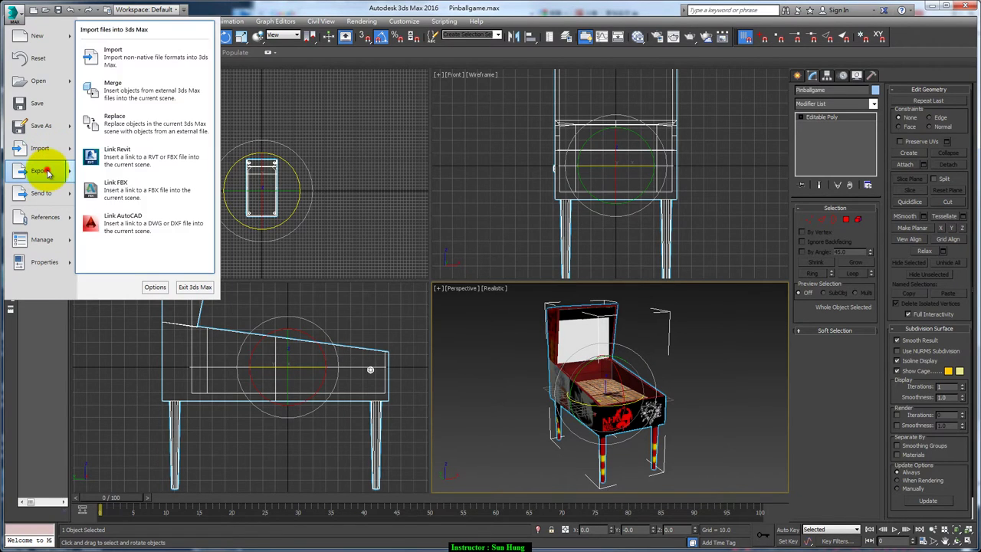
pyautogui.click(43, 169)
pyautogui.click(135, 42)
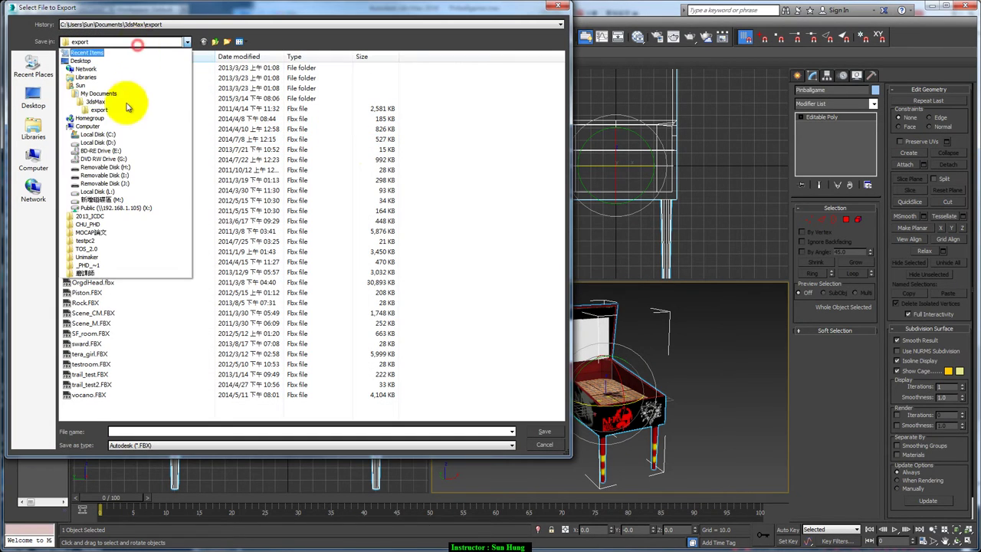
pyautogui.click(121, 186)
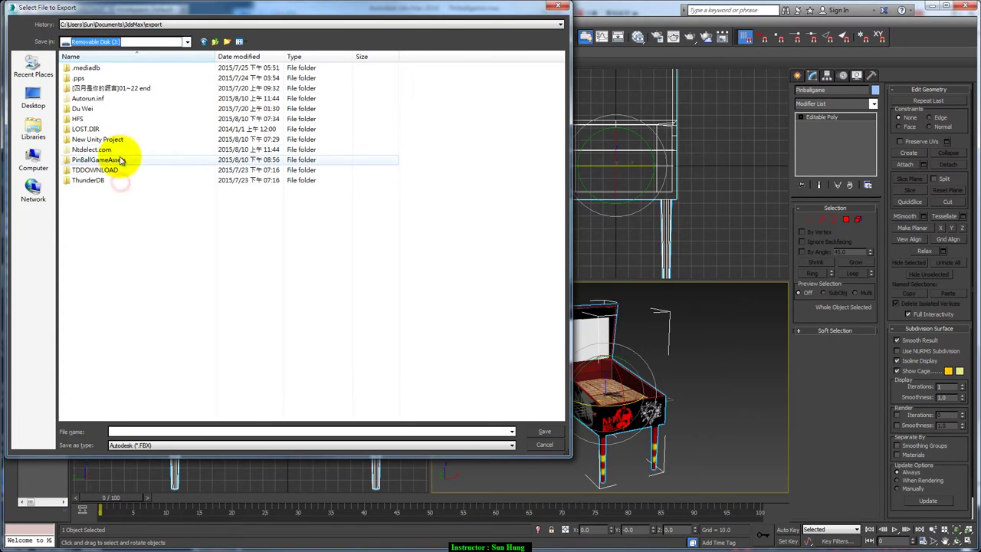
pyautogui.click(119, 159)
pyautogui.doubleClick(119, 159)
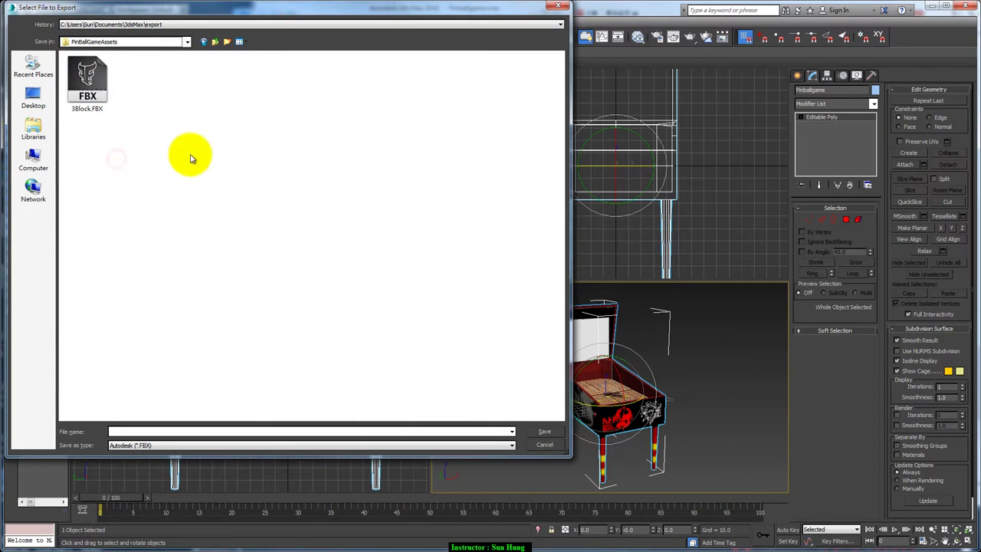
pyautogui.click(117, 432)
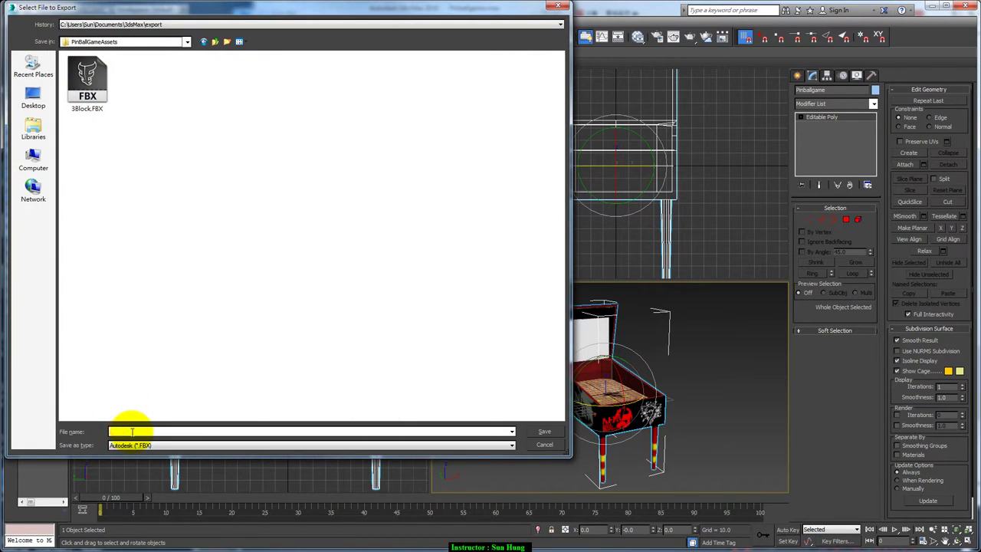
pyautogui.write('Pin')
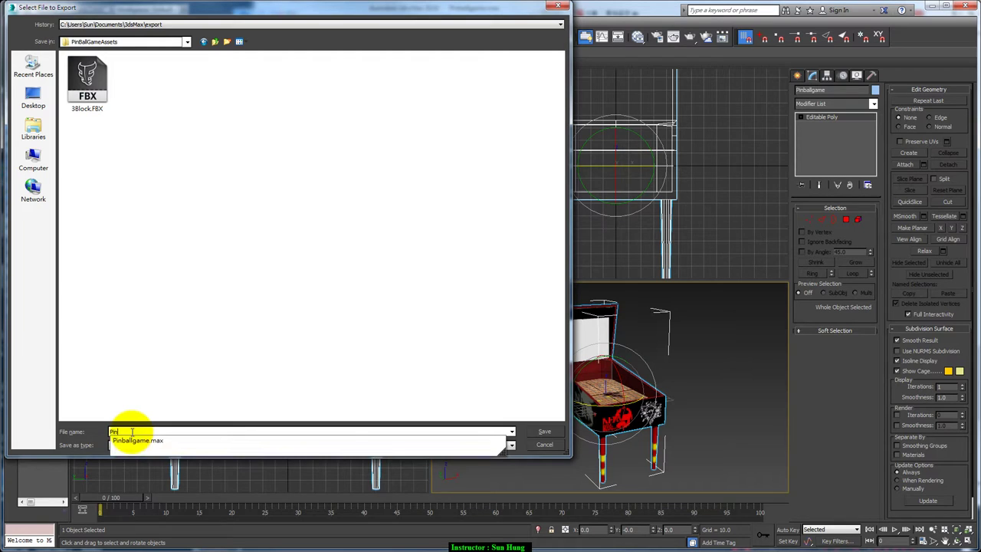
pyautogui.write('gballgame')
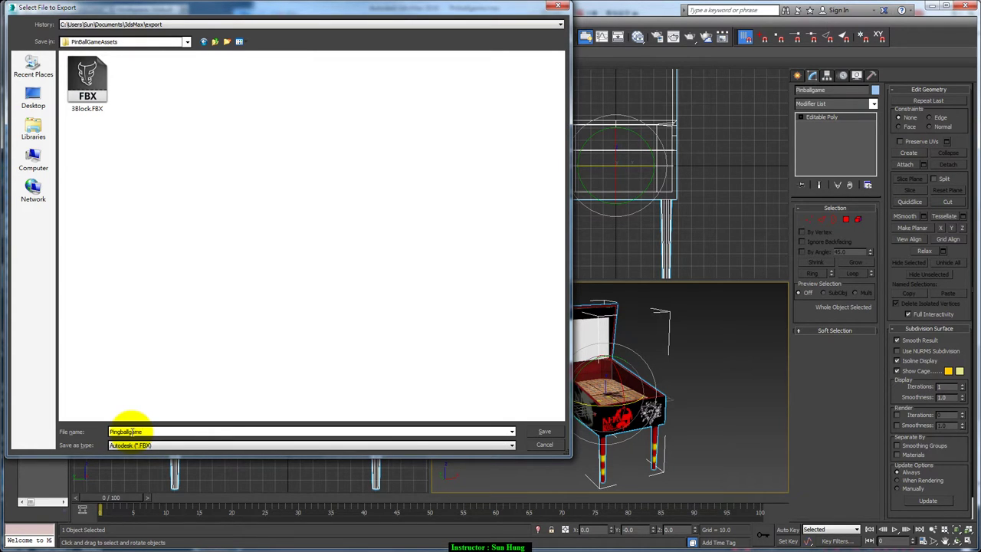
pyautogui.press('Return')
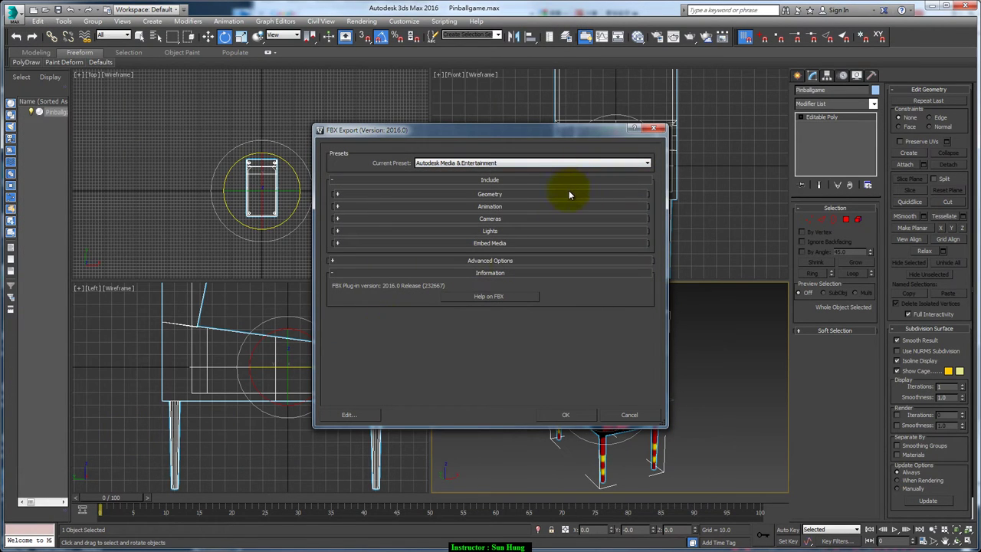
# Finish the FBX export with TurboSmooth and Animation unchecked and Embed Media shown
pyautogui.click(568, 193)
pyautogui.click(497, 246)
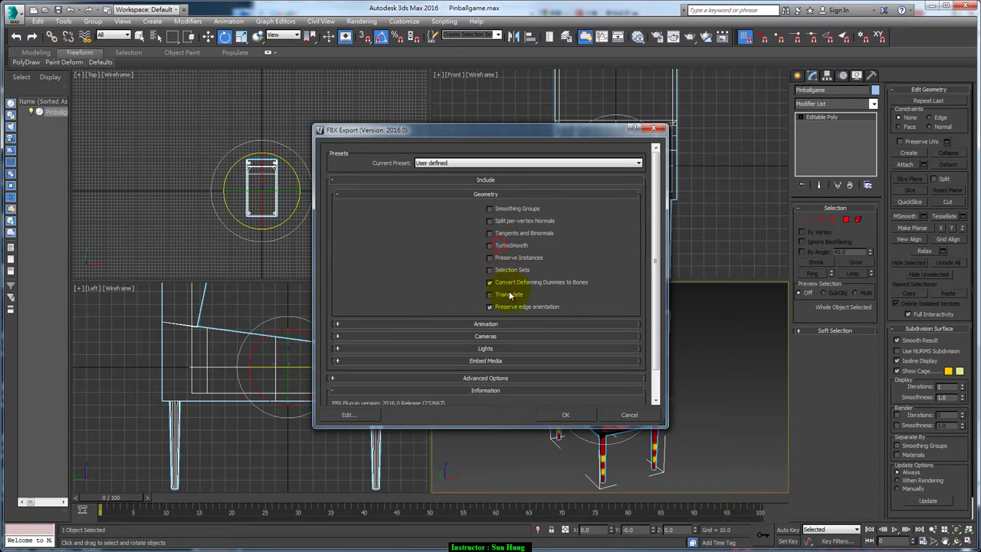
pyautogui.click(503, 328)
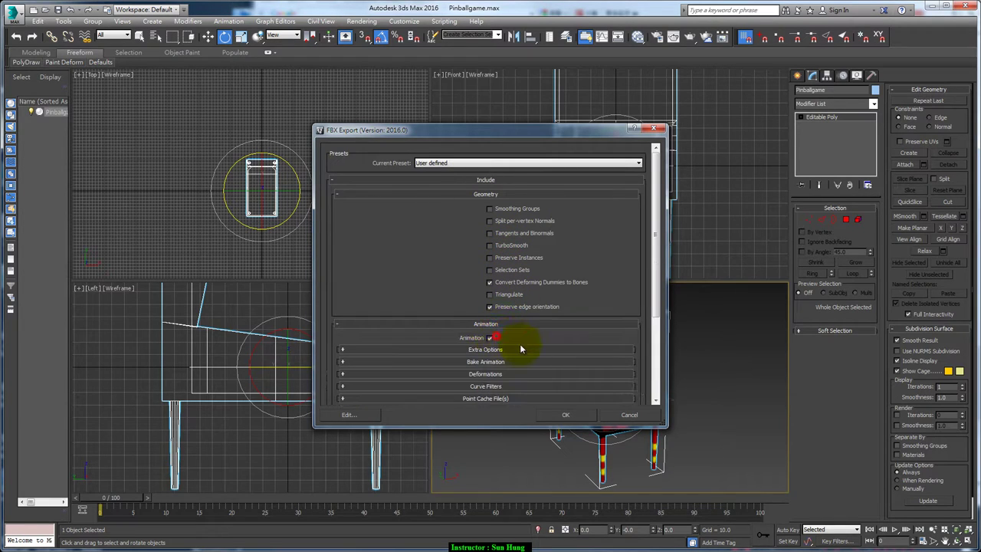
pyautogui.click(490, 338)
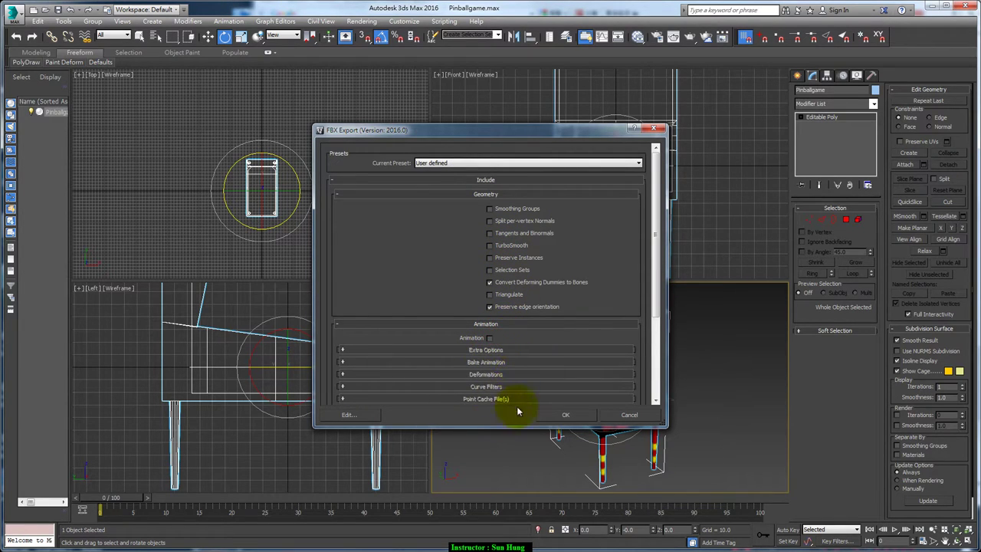
pyautogui.moveTo(657, 317); pyautogui.dragTo(655, 391)
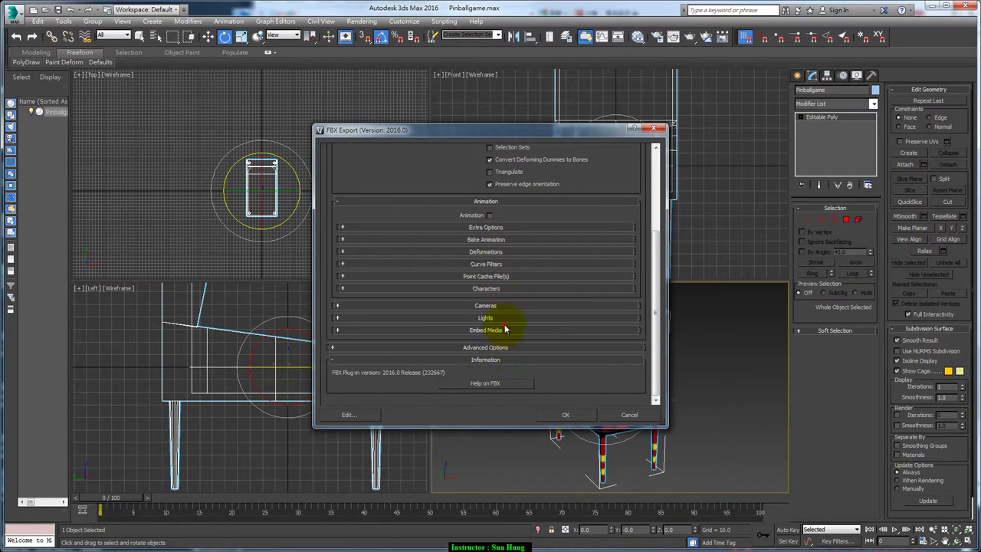
pyautogui.click(505, 330)
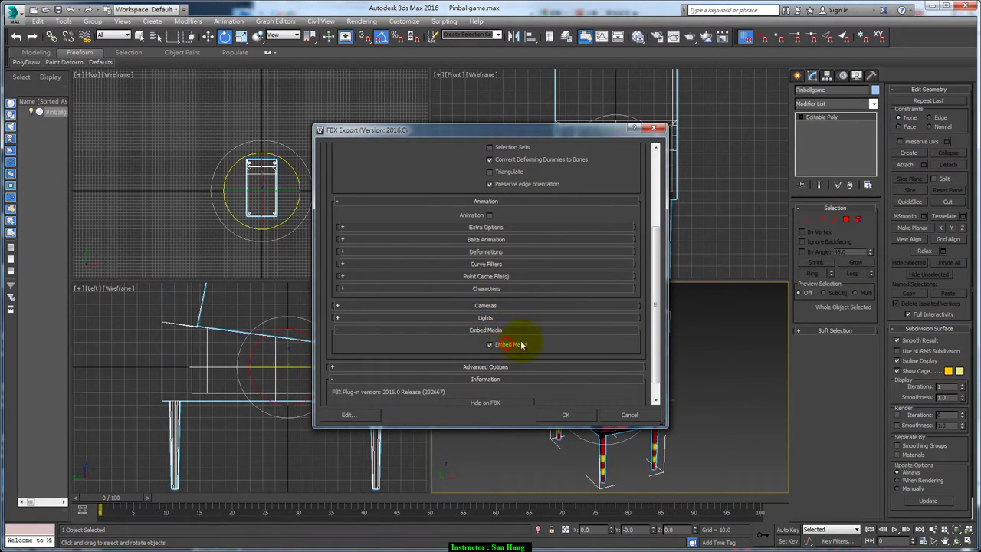
pyautogui.click(564, 414)
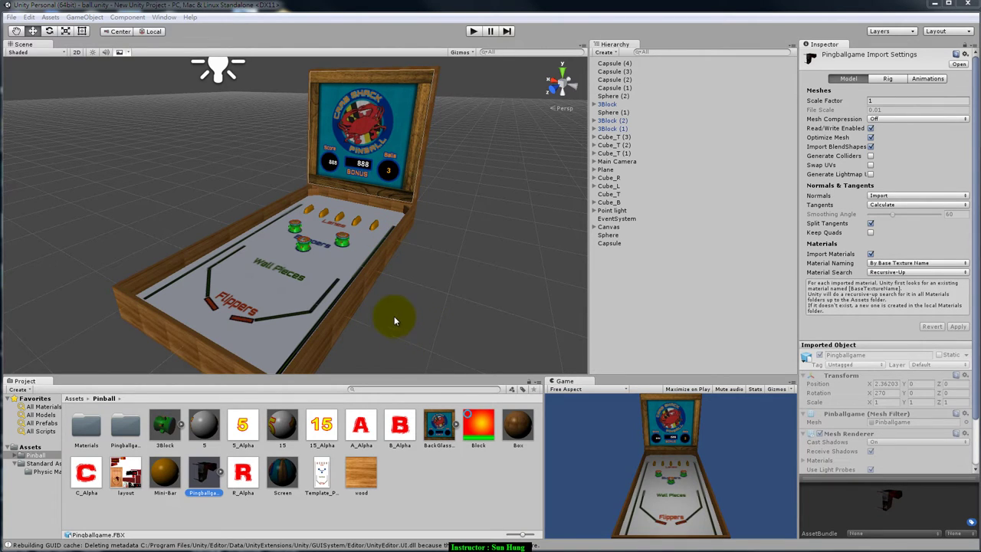
# Orbit around and select parts of the old pinball table, then create a new scene
pyautogui.moveTo(373, 297)
pyautogui.keyDown('alt'); pyautogui.mouseDown()
pyautogui.moveTo(516, 313)
pyautogui.moveTo(447, 344)
pyautogui.mouseUp(); pyautogui.keyUp('alt')
pyautogui.keyDown('alt'); pyautogui.moveTo(452, 226); pyautogui.dragTo(412, 221); pyautogui.keyUp('alt')
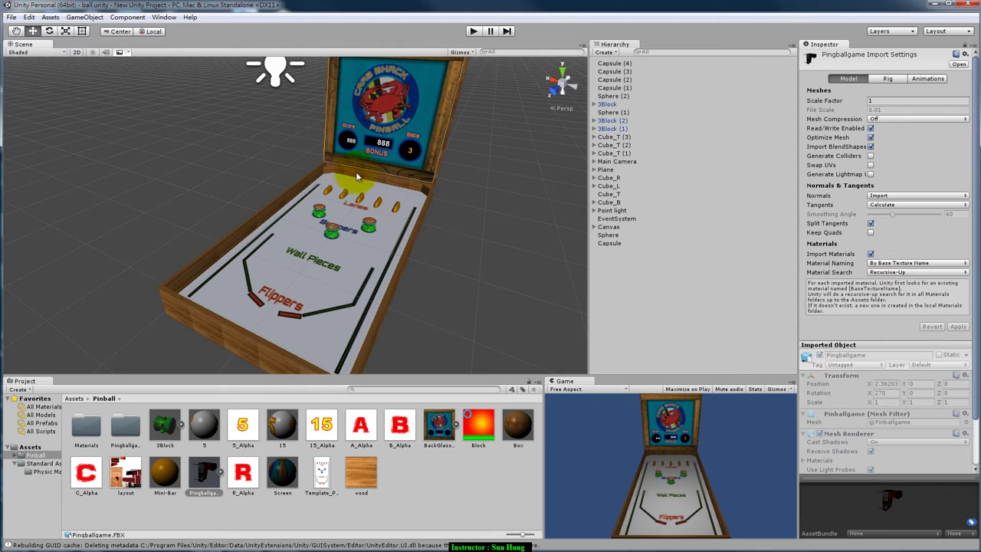
pyautogui.click(368, 225)
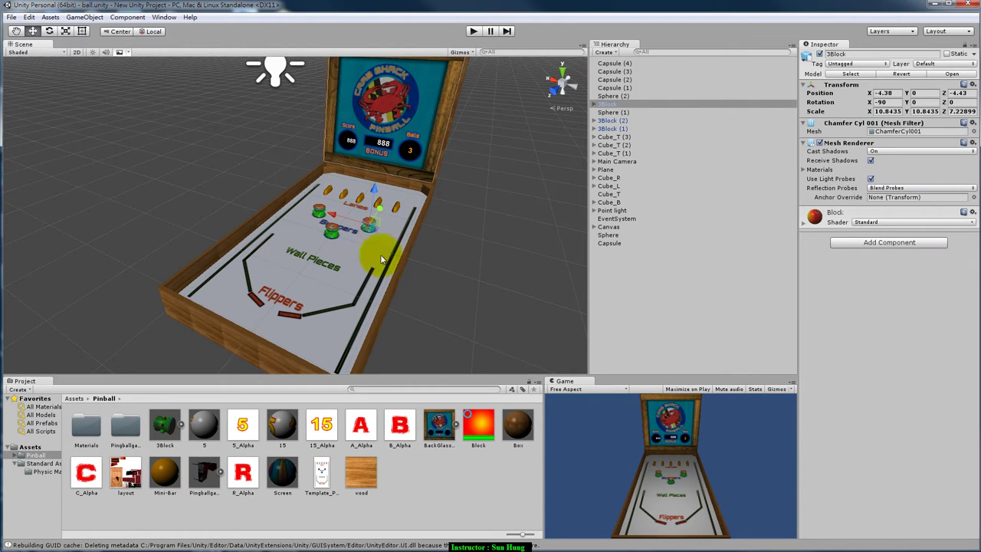
pyautogui.click(410, 311)
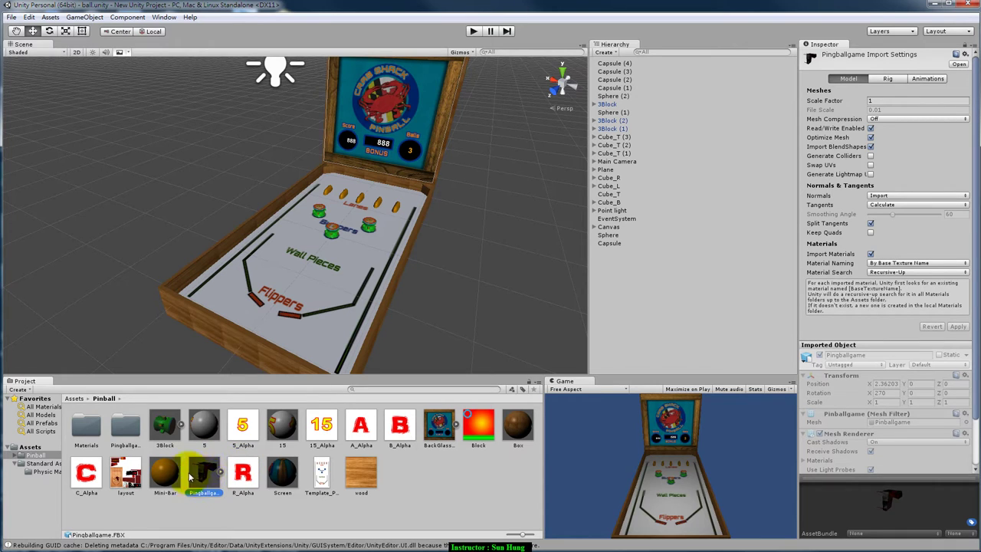
pyautogui.moveTo(325, 110); pyautogui.dragTo(456, 298)
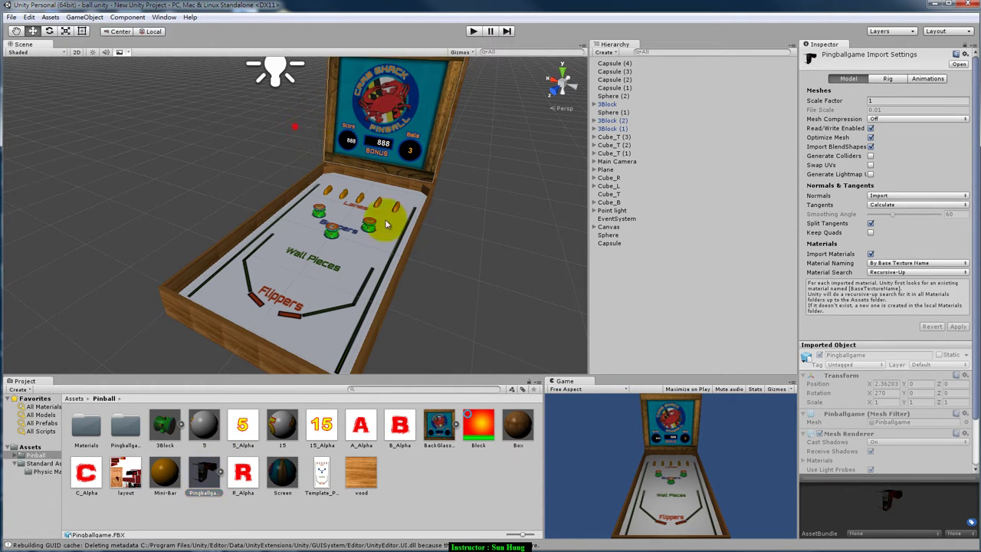
pyautogui.scroll(-1, 457, 299)
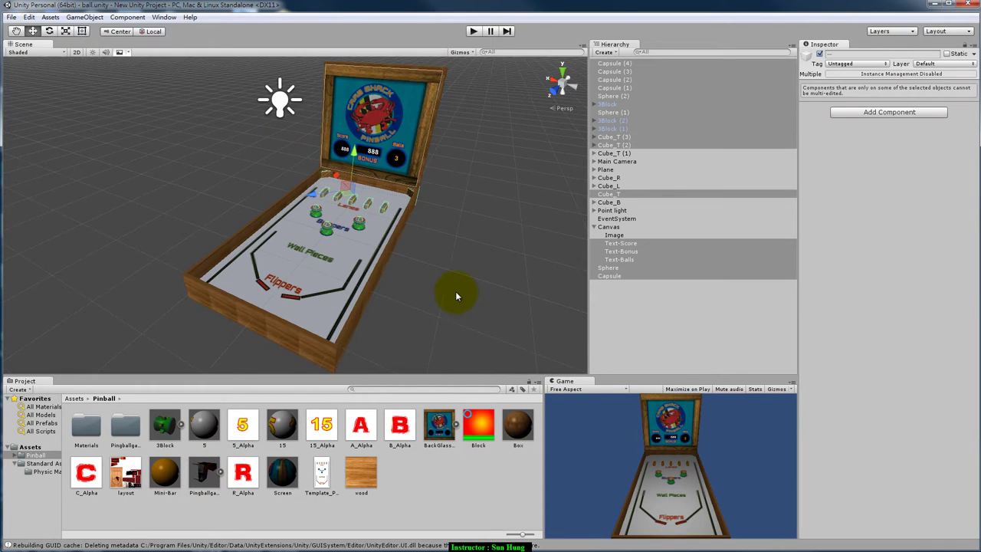
pyautogui.click(12, 17)
pyautogui.click(21, 30)
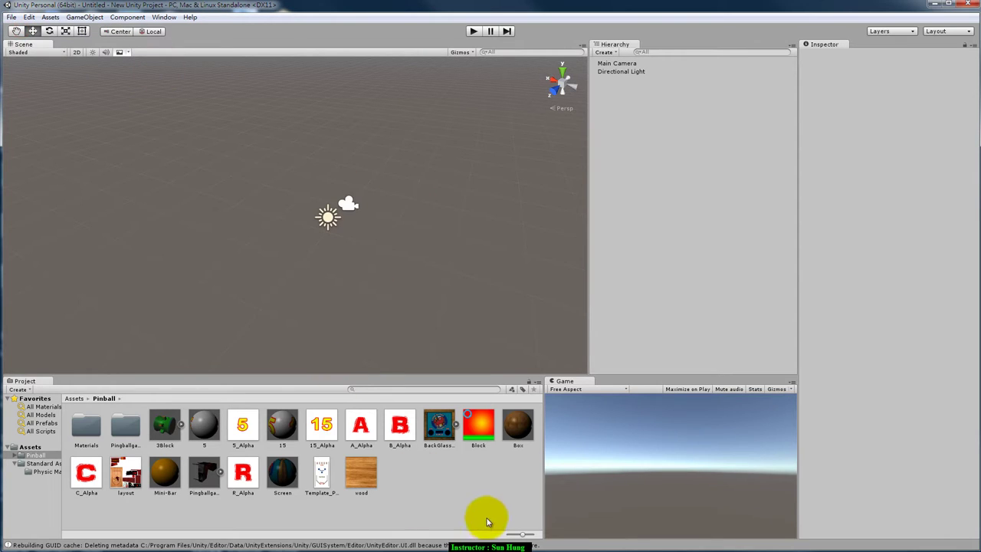
# Drag Pingballgame.FBX into the scene at position 0, 0, 0 and frame it
pyautogui.moveTo(202, 476); pyautogui.dragTo(364, 238)
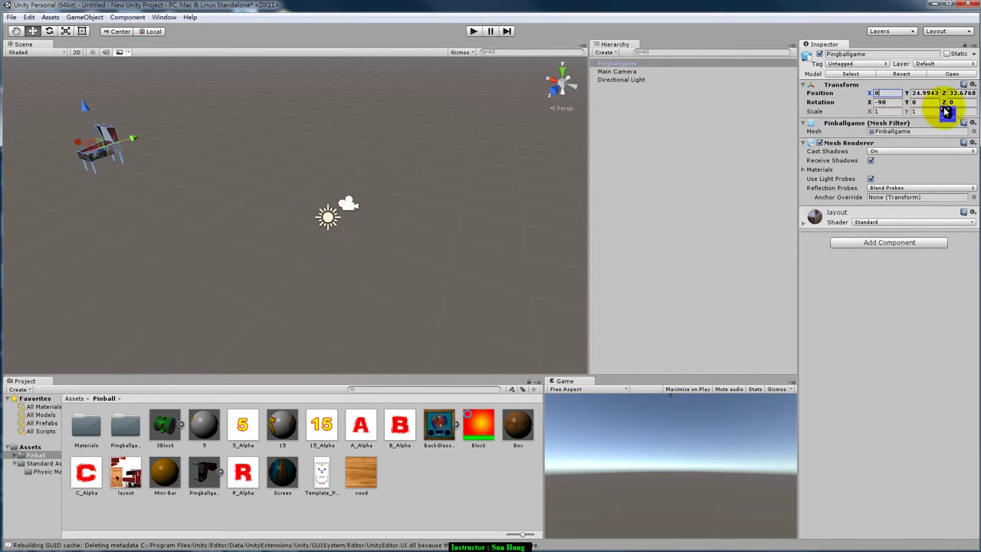
pyautogui.click(926, 85)
pyautogui.click(928, 93)
pyautogui.click(925, 85)
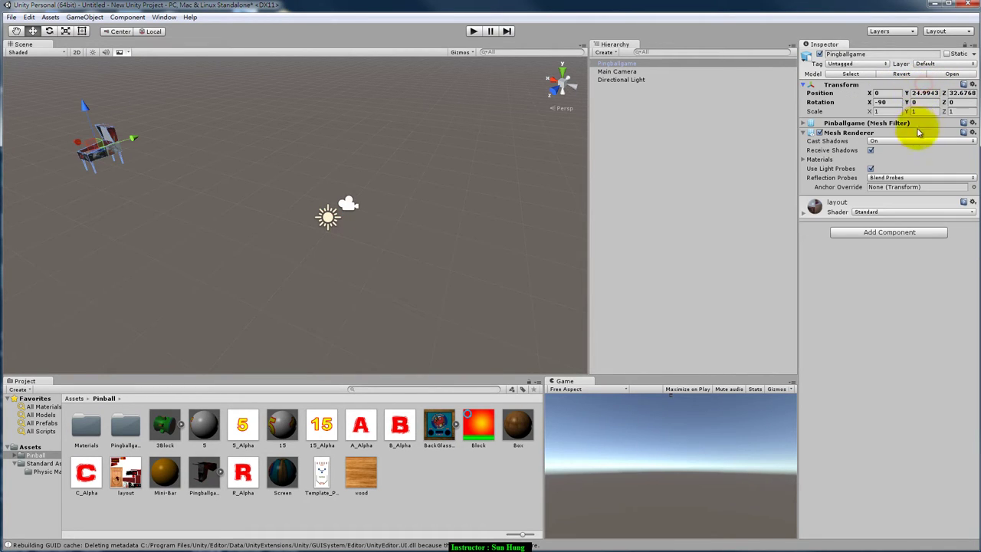
pyautogui.click(916, 123)
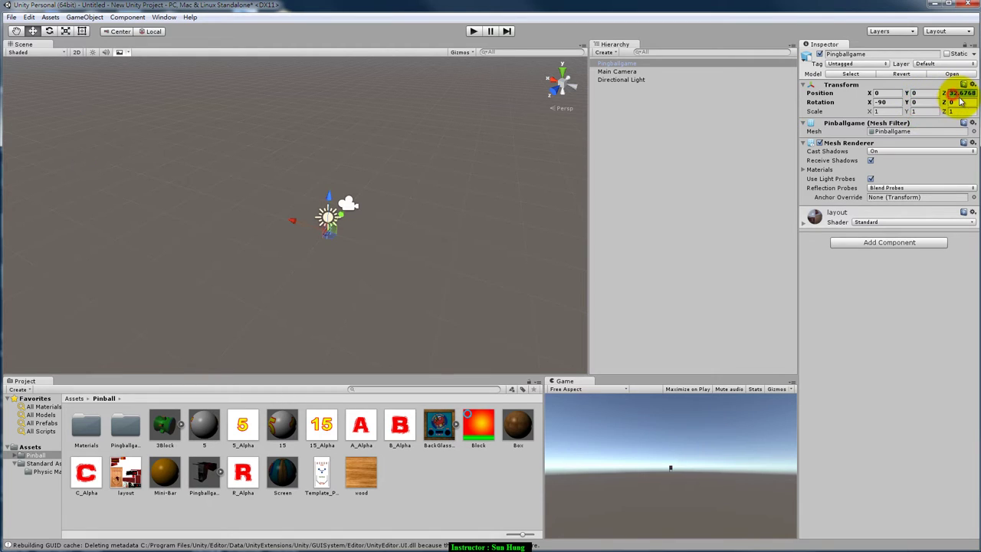
pyautogui.write('00')
pyautogui.click(463, 234)
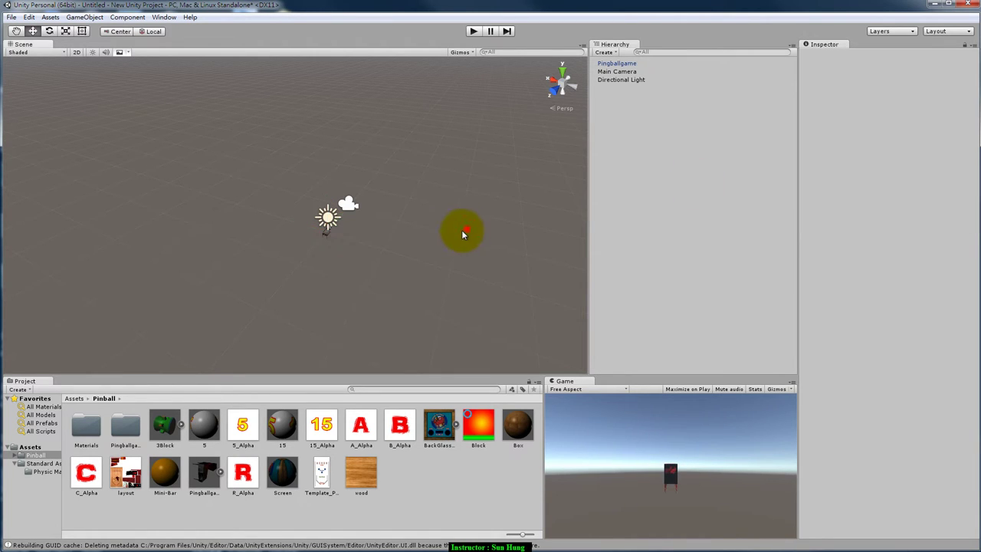
pyautogui.scroll(5, 389, 244)
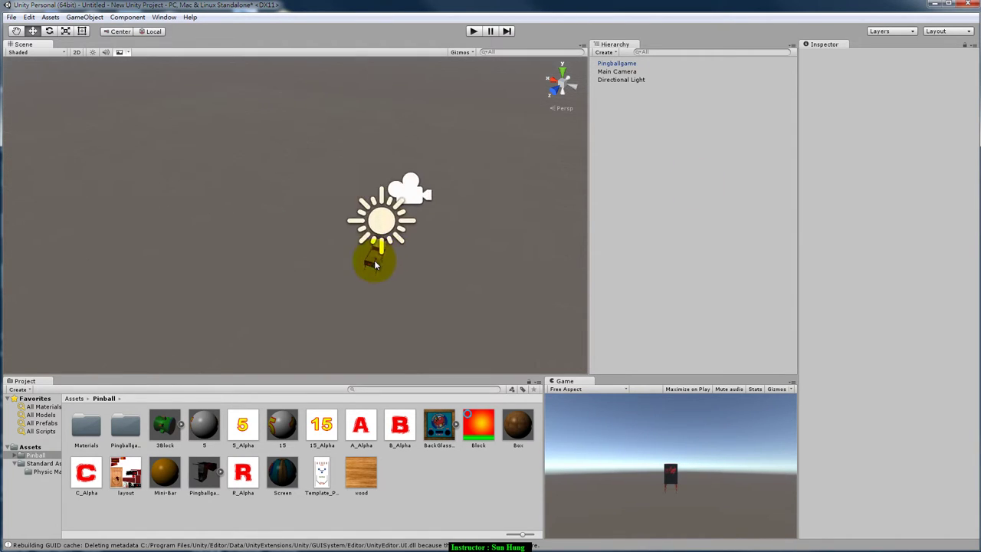
pyautogui.click(373, 259)
pyautogui.moveTo(492, 281)
pyautogui.keyDown('alt'); pyautogui.mouseDown()
pyautogui.moveTo(402, 263)
pyautogui.moveTo(358, 286)
pyautogui.moveTo(562, 271)
pyautogui.moveTo(330, 284)
pyautogui.moveTo(442, 265)
pyautogui.moveTo(334, 281)
pyautogui.mouseUp(); pyautogui.keyUp('alt')
pyautogui.press('f')
# Orbit around the cabinet to inspect its front, sides and open playfield
pyautogui.moveTo(387, 261)
pyautogui.keyDown('alt'); pyautogui.mouseDown()
pyautogui.moveTo(237, 269)
pyautogui.moveTo(429, 271)
pyautogui.moveTo(331, 257)
pyautogui.moveTo(346, 291)
pyautogui.moveTo(335, 267)
pyautogui.moveTo(620, 234)
pyautogui.moveTo(386, 248)
pyautogui.moveTo(509, 234)
pyautogui.moveTo(281, 237)
pyautogui.moveTo(478, 258)
pyautogui.moveTo(322, 276)
pyautogui.moveTo(454, 274)
pyautogui.mouseUp(); pyautogui.keyUp('alt')
pyautogui.keyDown('alt'); pyautogui.moveTo(454, 274); pyautogui.dragTo(389, 283, button='right'); pyautogui.keyUp('alt')
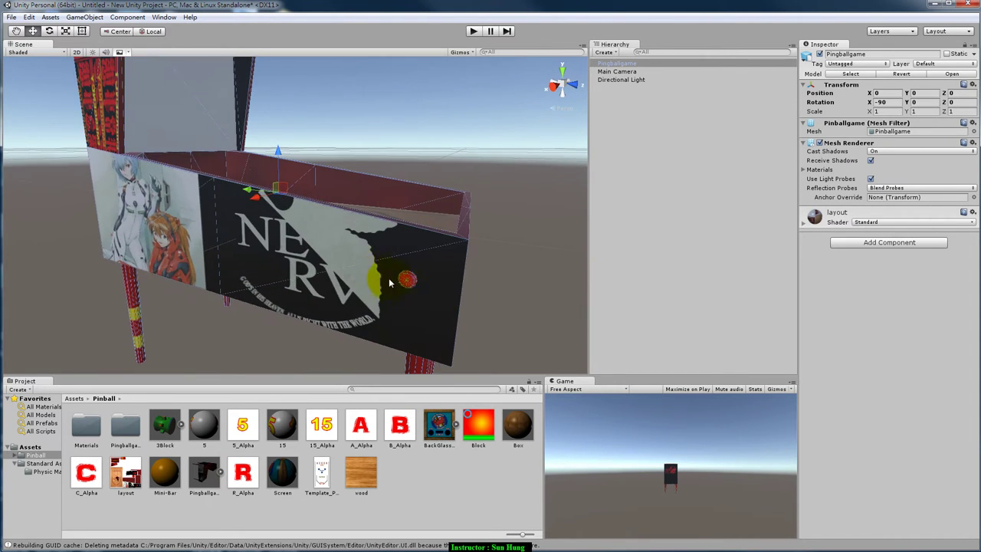
pyautogui.moveTo(409, 278)
pyautogui.keyDown('alt'); pyautogui.mouseDown()
pyautogui.moveTo(222, 275)
pyautogui.moveTo(317, 280)
pyautogui.moveTo(310, 277)
pyautogui.mouseUp(); pyautogui.keyUp('alt')
pyautogui.keyDown('alt'); pyautogui.moveTo(250, 245); pyautogui.dragTo(340, 260); pyautogui.keyUp('alt')
pyautogui.scroll(-3, 434, 280)
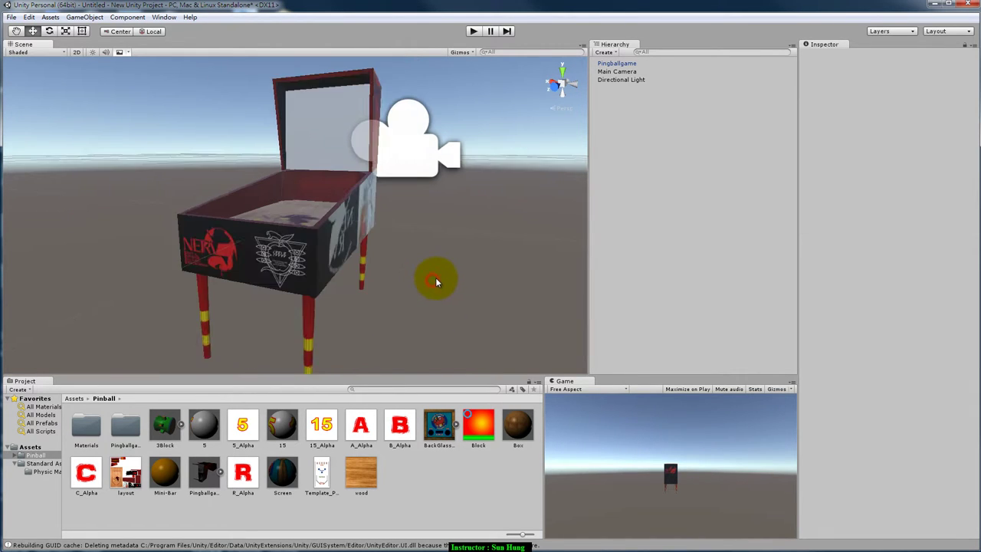
pyautogui.keyDown('alt'); pyautogui.moveTo(438, 281); pyautogui.dragTo(412, 276); pyautogui.keyUp('alt')
pyautogui.scroll(3, 410, 279)
pyautogui.moveTo(409, 279); pyautogui.dragTo(392, 270, button='middle')
pyautogui.moveTo(392, 270)
pyautogui.keyDown('alt'); pyautogui.mouseDown()
pyautogui.moveTo(460, 280)
pyautogui.moveTo(427, 304)
pyautogui.moveTo(351, 323)
pyautogui.moveTo(324, 219)
pyautogui.moveTo(243, 214)
pyautogui.moveTo(304, 192)
pyautogui.moveTo(429, 210)
pyautogui.moveTo(355, 242)
pyautogui.moveTo(332, 280)
pyautogui.moveTo(276, 262)
pyautogui.moveTo(281, 235)
pyautogui.moveTo(297, 300)
pyautogui.moveTo(411, 245)
pyautogui.moveTo(434, 174)
pyautogui.moveTo(412, 204)
pyautogui.moveTo(340, 247)
pyautogui.moveTo(202, 245)
pyautogui.moveTo(169, 215)
pyautogui.moveTo(181, 166)
pyautogui.moveTo(192, 146)
pyautogui.moveTo(184, 291)
pyautogui.moveTo(326, 367)
pyautogui.moveTo(403, 329)
pyautogui.mouseUp(); pyautogui.keyUp('alt')
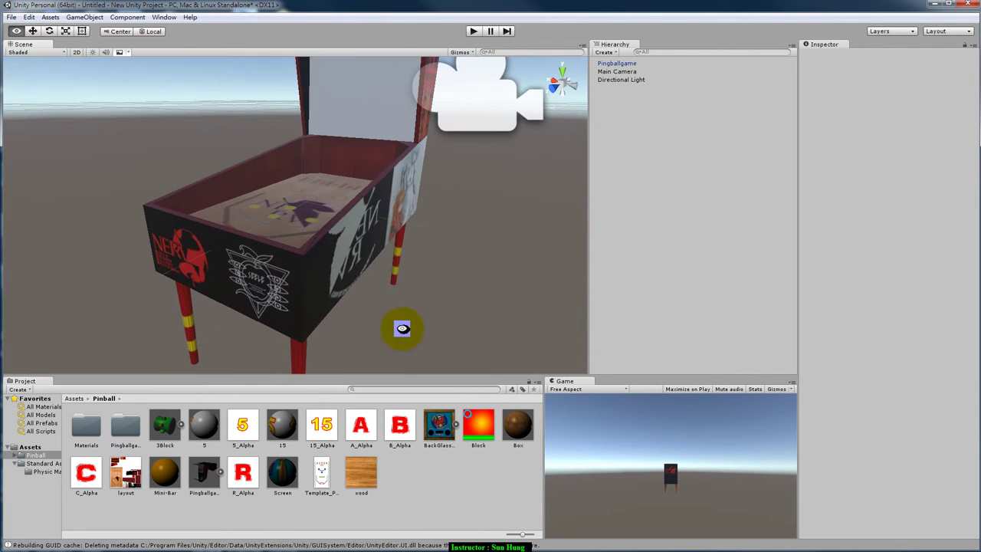
pyautogui.keyDown('alt'); pyautogui.moveTo(372, 268); pyautogui.dragTo(416, 284); pyautogui.keyUp('alt')
pyautogui.scroll(-3, 423, 251)
pyautogui.moveTo(423, 250)
pyautogui.keyDown('alt'); pyautogui.mouseDown()
pyautogui.moveTo(432, 291)
pyautogui.moveTo(451, 309)
pyautogui.mouseUp(); pyautogui.keyUp('alt')
pyautogui.click(377, 103)
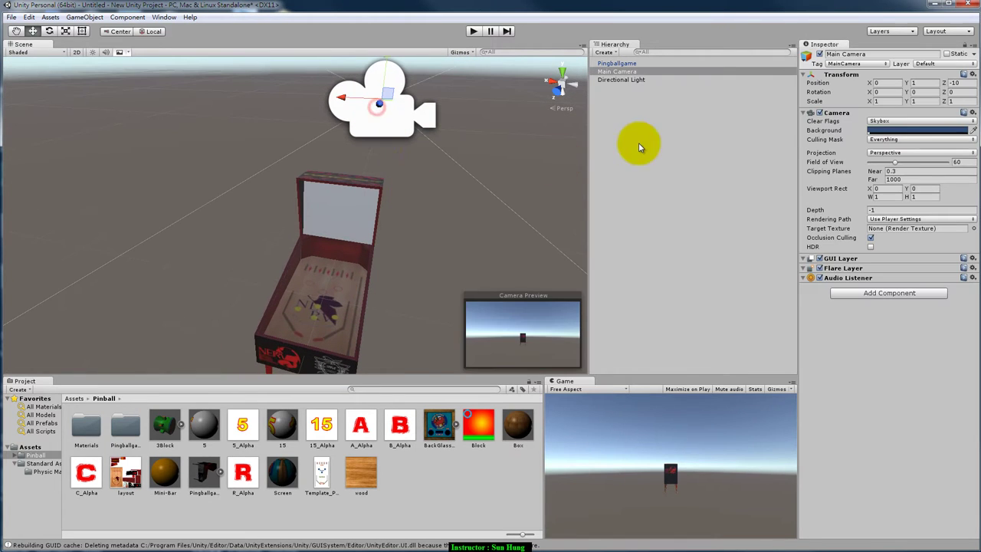
# Switch the Scene view to a level side view and raise the Main Camera
pyautogui.click(561, 87)
pyautogui.click(564, 75)
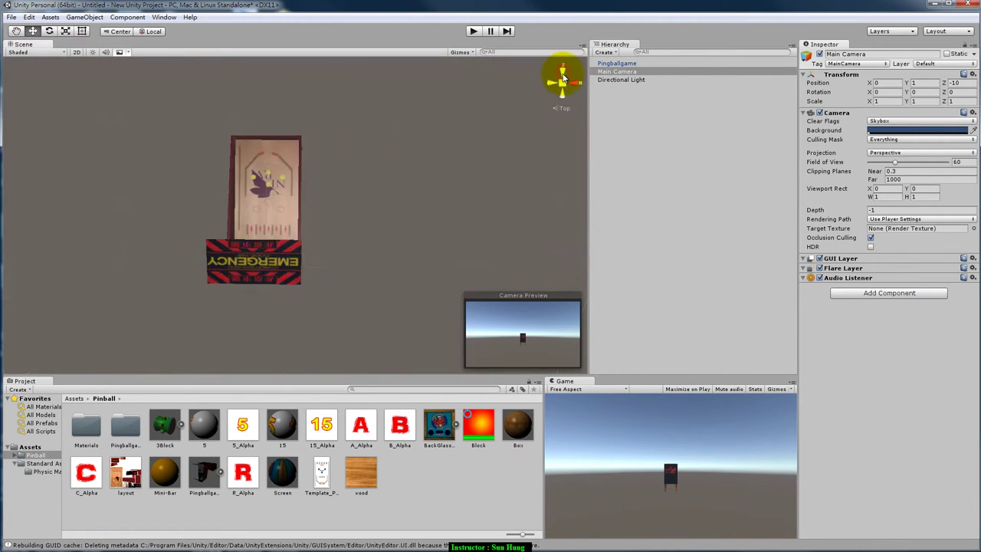
pyautogui.click(573, 89)
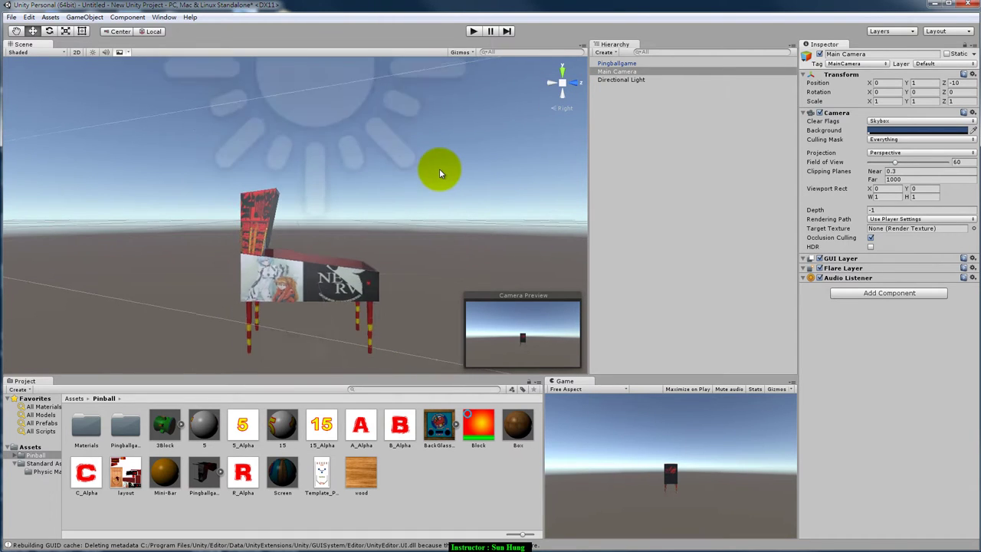
pyautogui.scroll(-3, 439, 168)
pyautogui.scroll(-5, 439, 168)
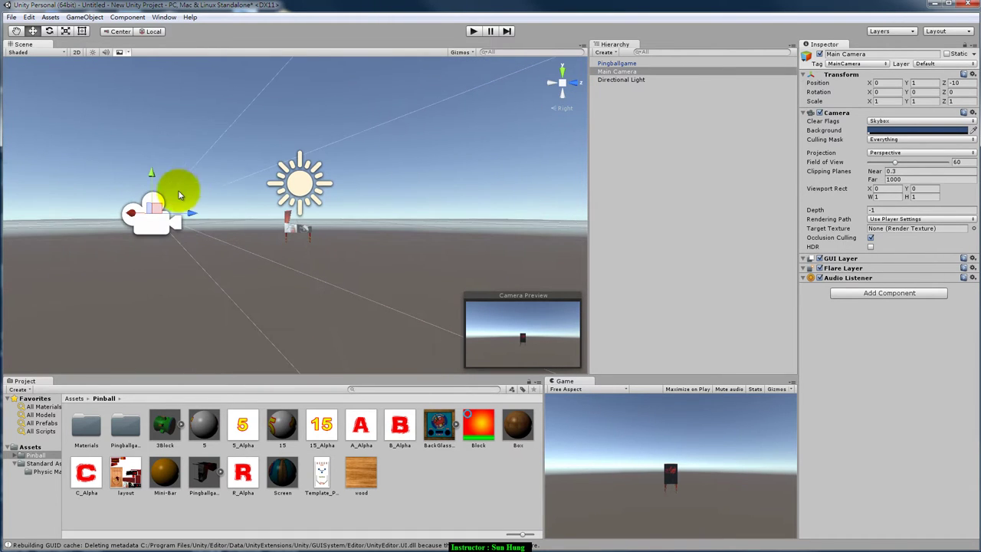
pyautogui.moveTo(164, 208); pyautogui.dragTo(374, 166)
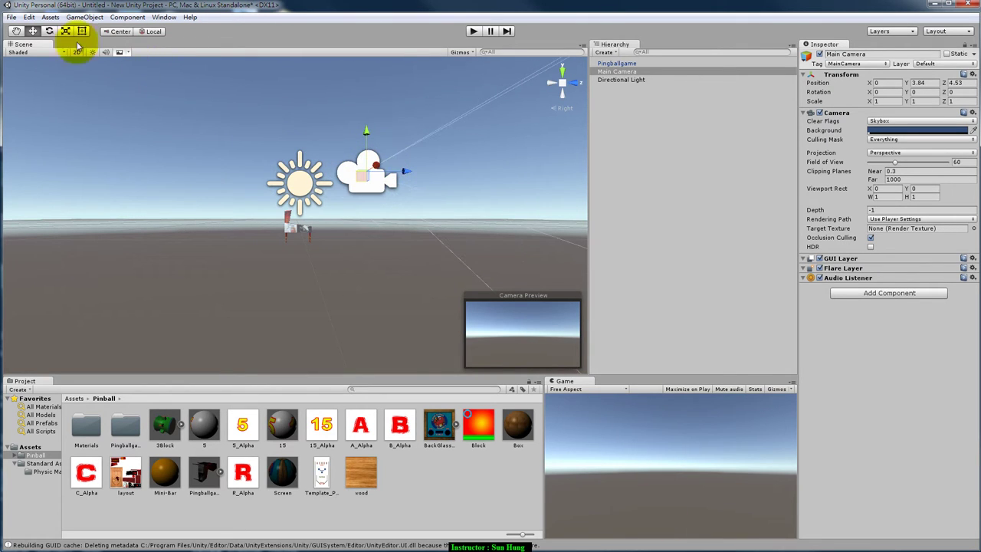
# Turn the Main Camera to Rotation Y 180, tilt it down and bring it closer
pyautogui.click(49, 31)
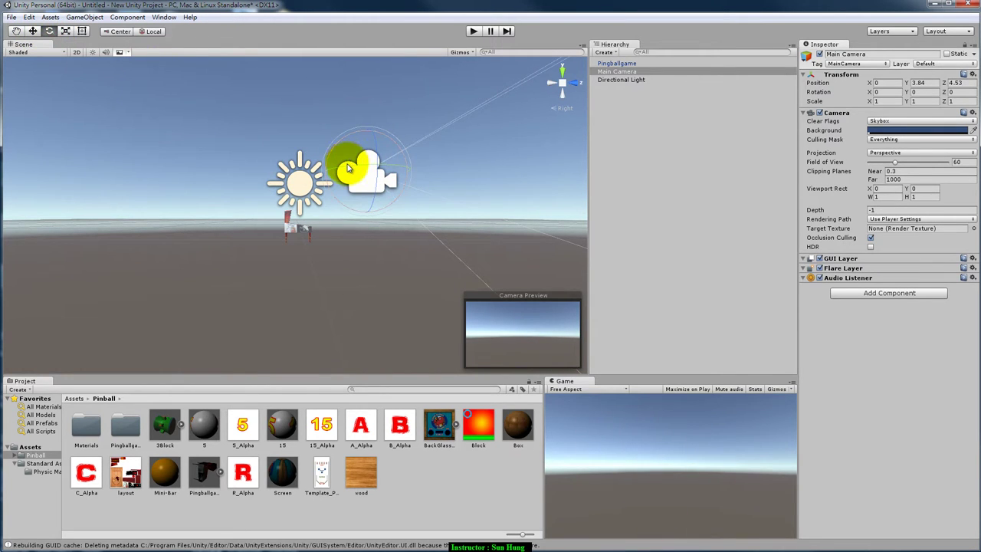
pyautogui.moveTo(347, 168); pyautogui.dragTo(546, 176)
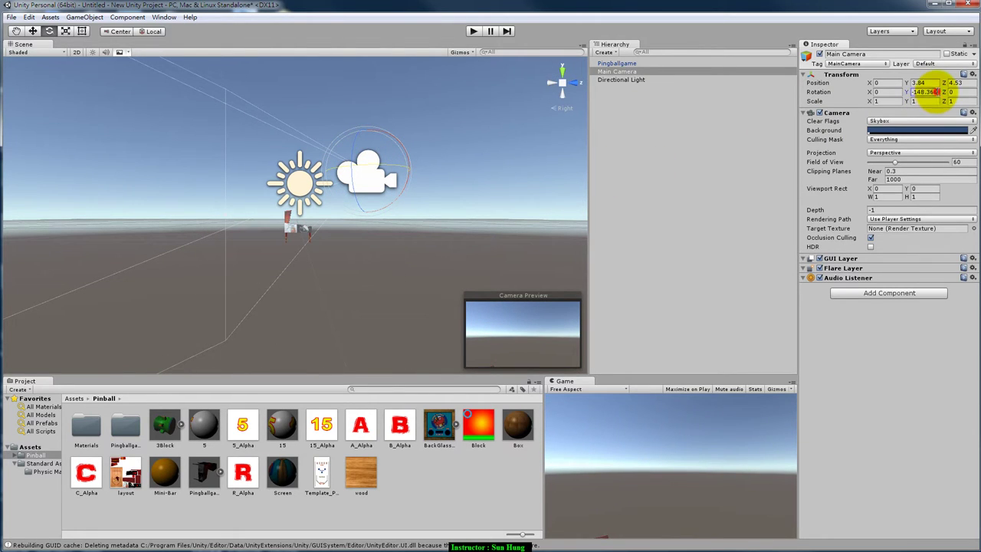
pyautogui.write('180')
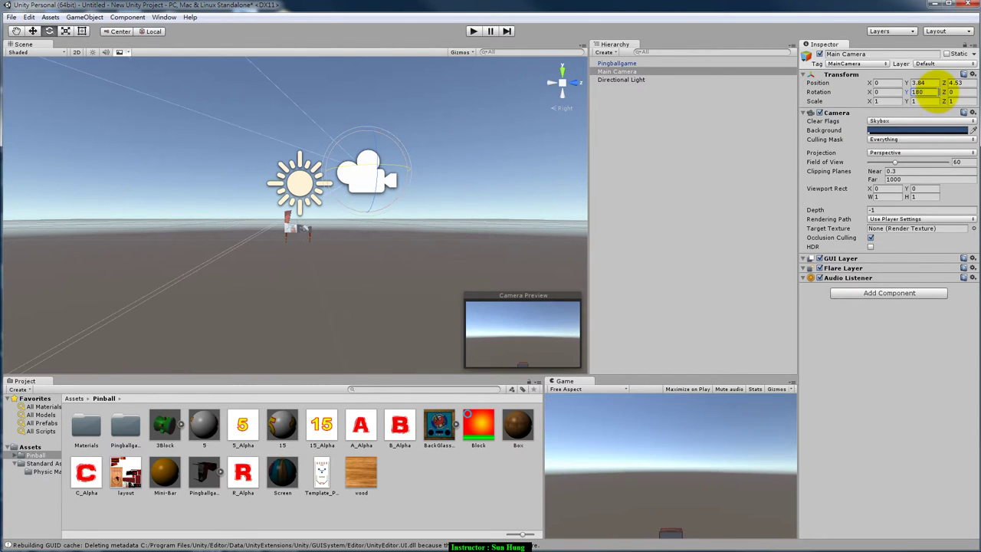
pyautogui.moveTo(404, 159)
pyautogui.mouseDown()
pyautogui.moveTo(393, 144)
pyautogui.moveTo(382, 173)
pyautogui.mouseUp()
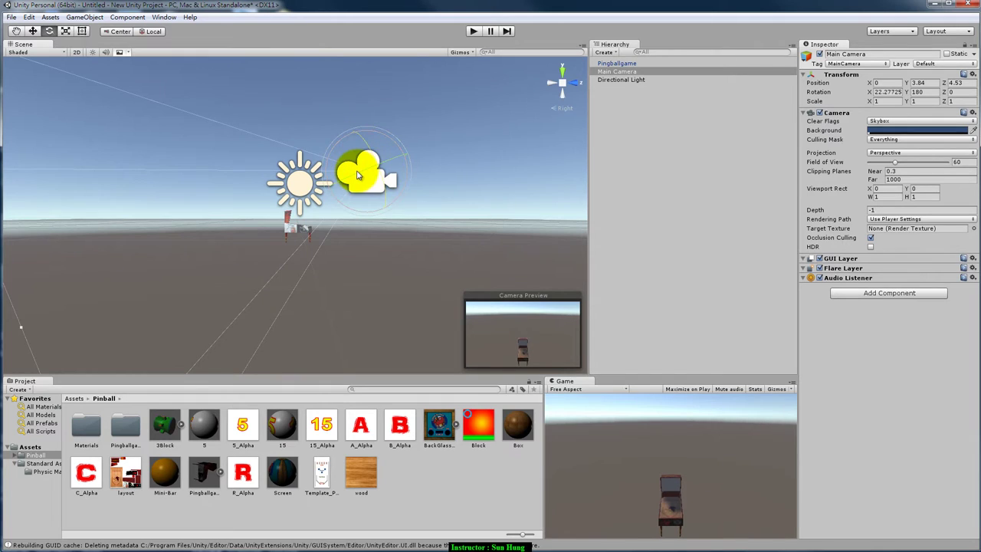
pyautogui.moveTo(363, 184); pyautogui.dragTo(316, 228)
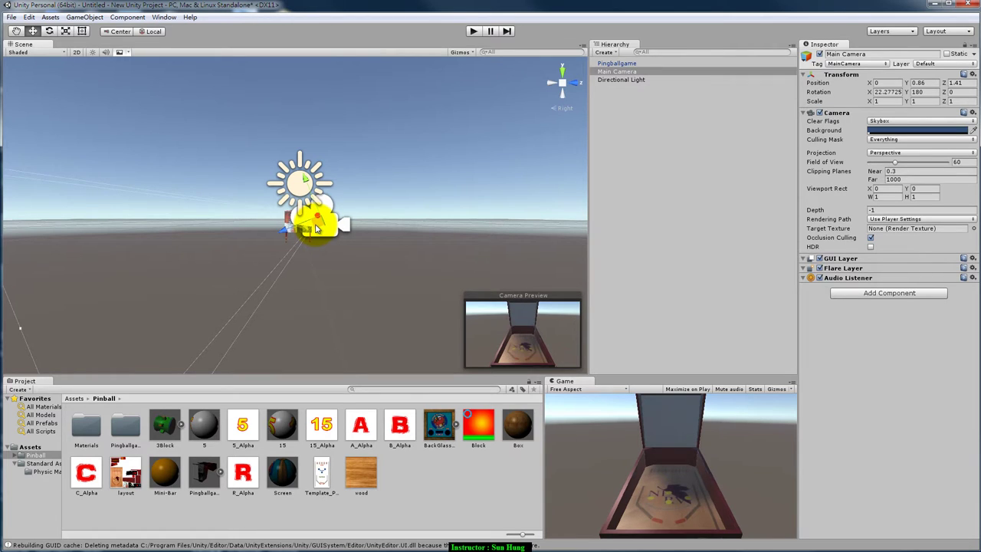
# Tilt the camera down to about 31° and nudge it to Y 1.14, Z 1.31
pyautogui.press('e')
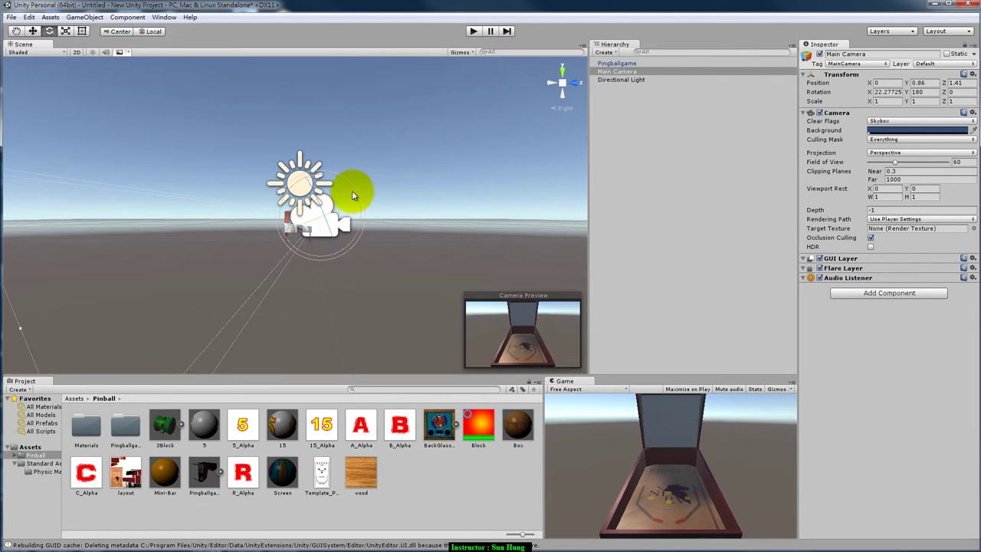
pyautogui.moveTo(352, 195); pyautogui.dragTo(345, 183)
pyautogui.press('w')
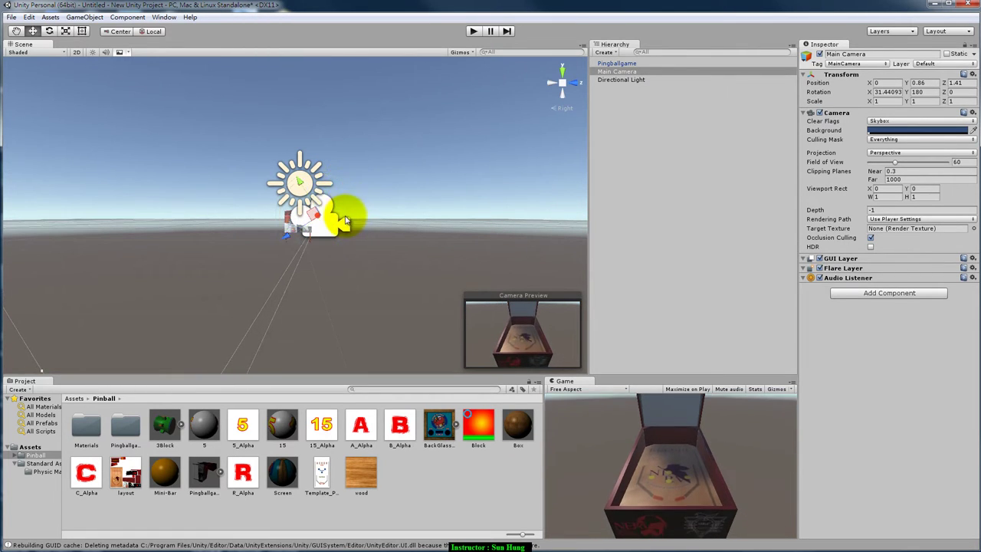
pyautogui.moveTo(315, 218); pyautogui.dragTo(313, 215)
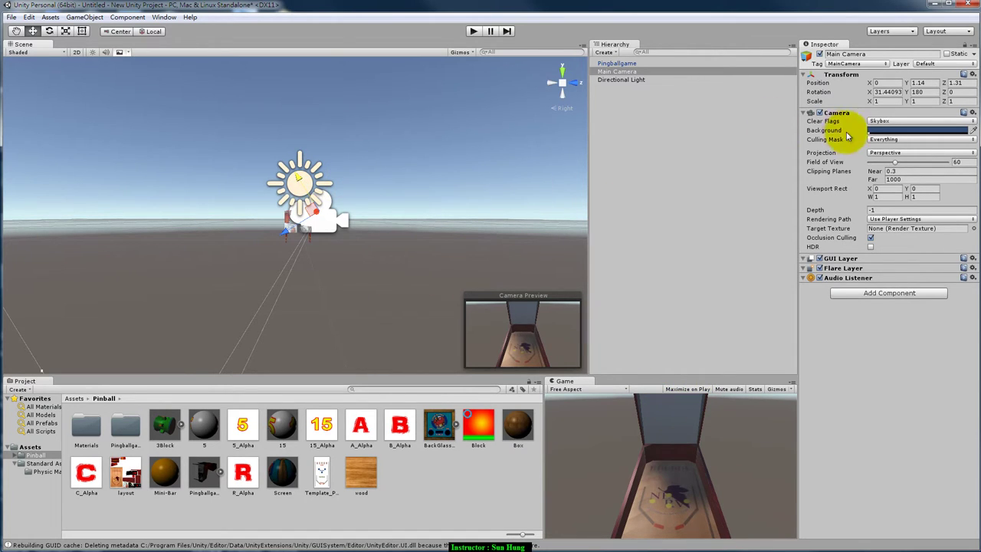
# Delete the Directional Light from the scene
pyautogui.click(629, 80)
pyautogui.moveTo(313, 188); pyautogui.dragTo(400, 159)
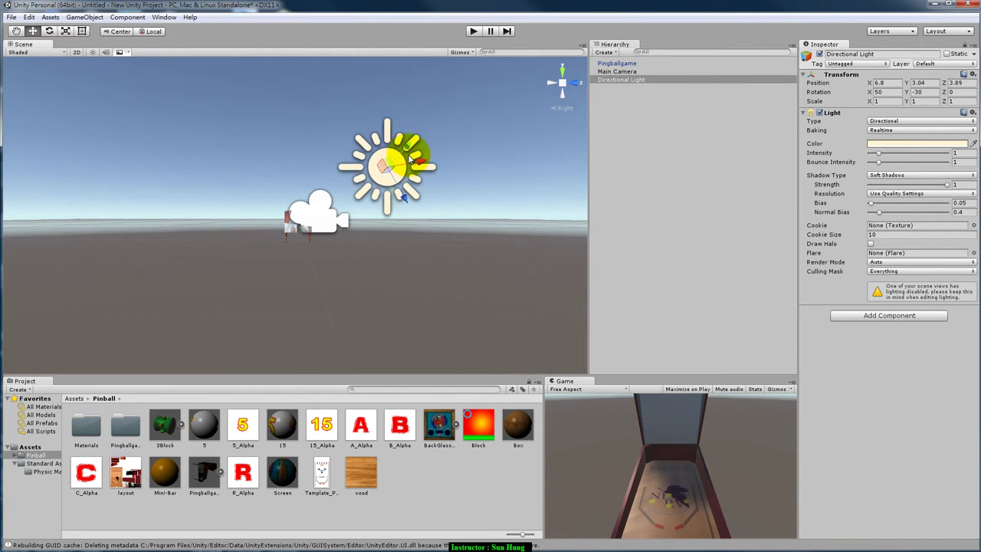
pyautogui.press('Delete')
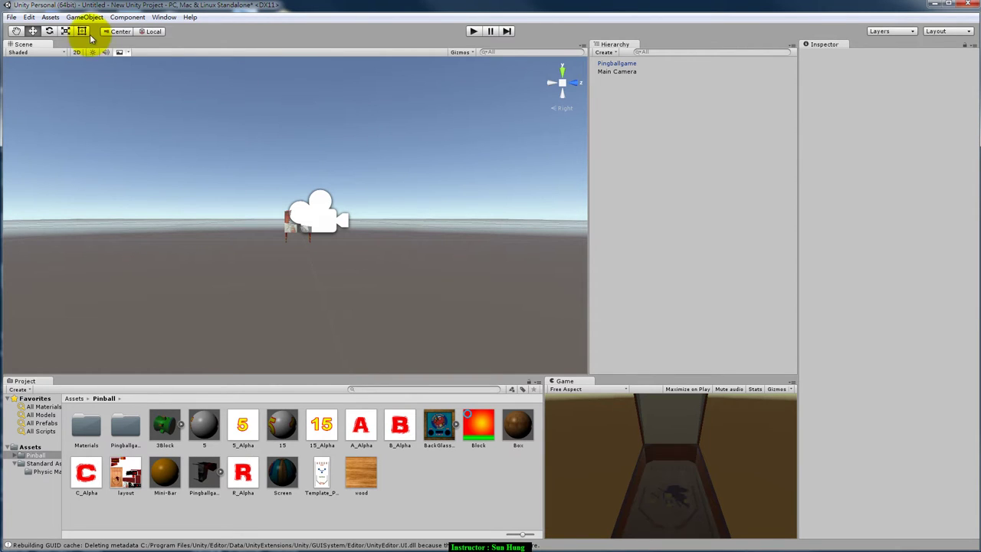
# Add a Point Light and set its Position X to 0
pyautogui.click(86, 18)
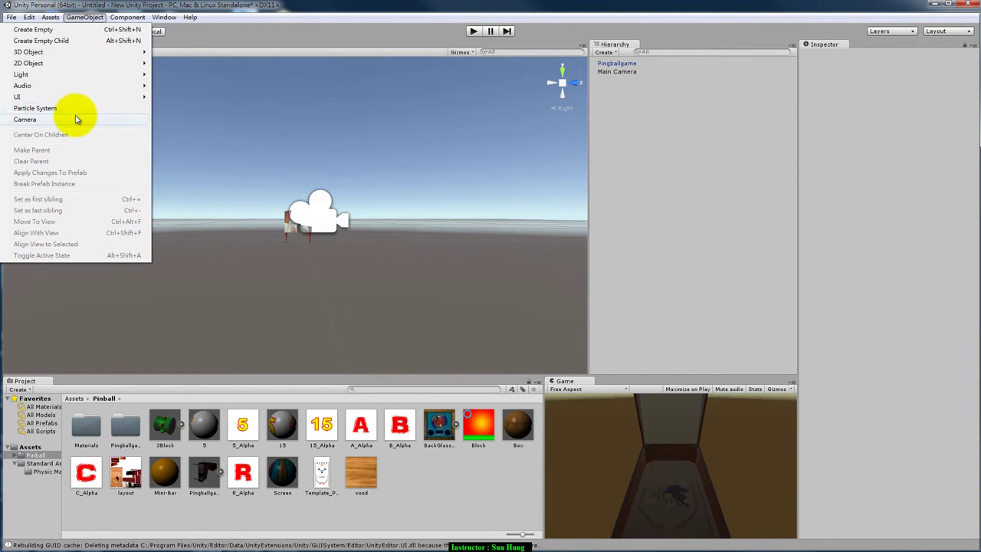
pyautogui.moveTo(77, 75)
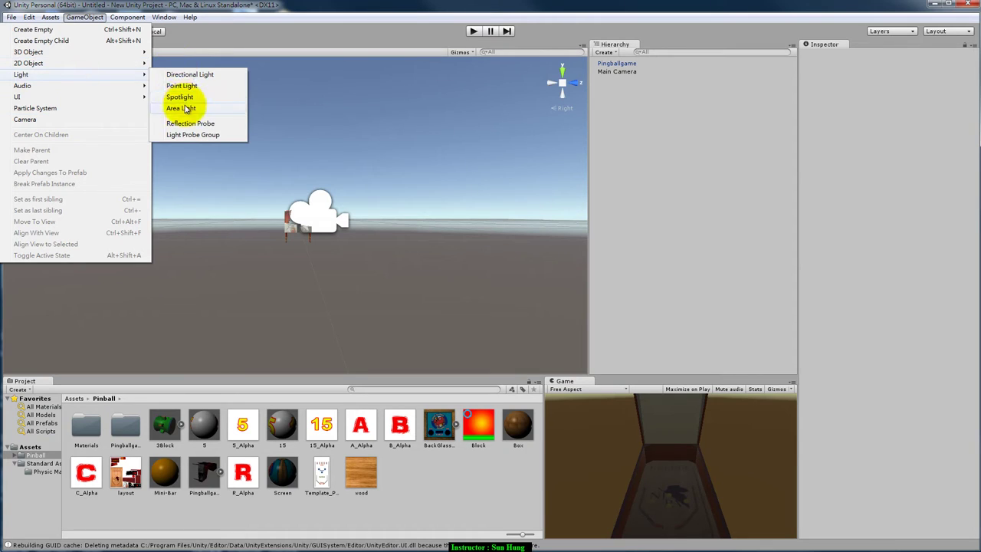
pyautogui.click(194, 86)
pyautogui.moveTo(324, 214)
pyautogui.mouseDown()
pyautogui.moveTo(316, 203)
pyautogui.moveTo(312, 215)
pyautogui.mouseUp()
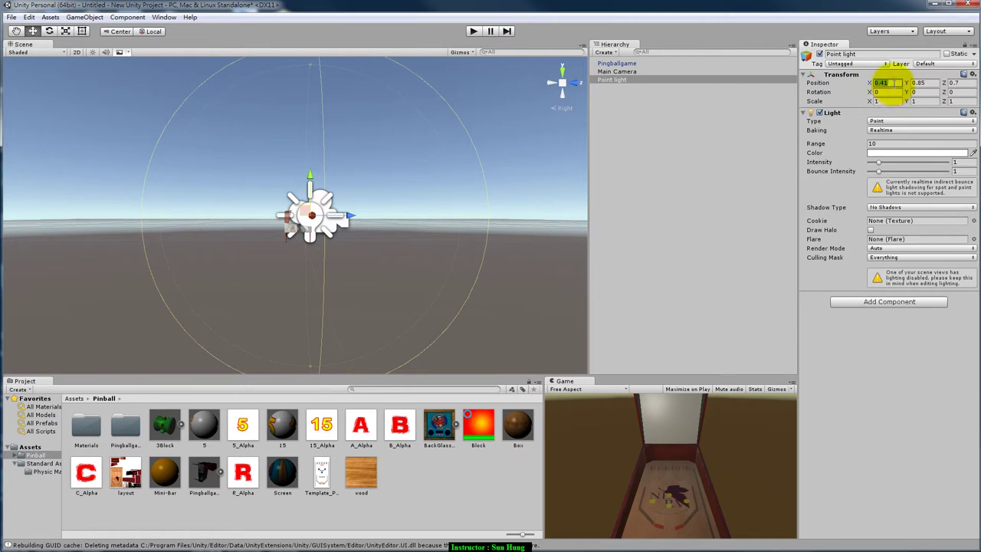
pyautogui.write('0')
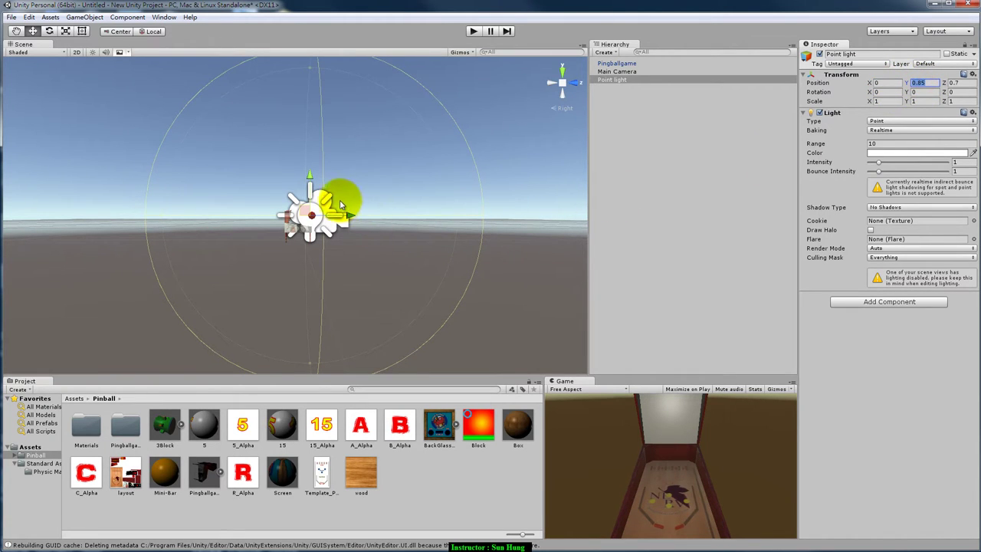
pyautogui.click(341, 204)
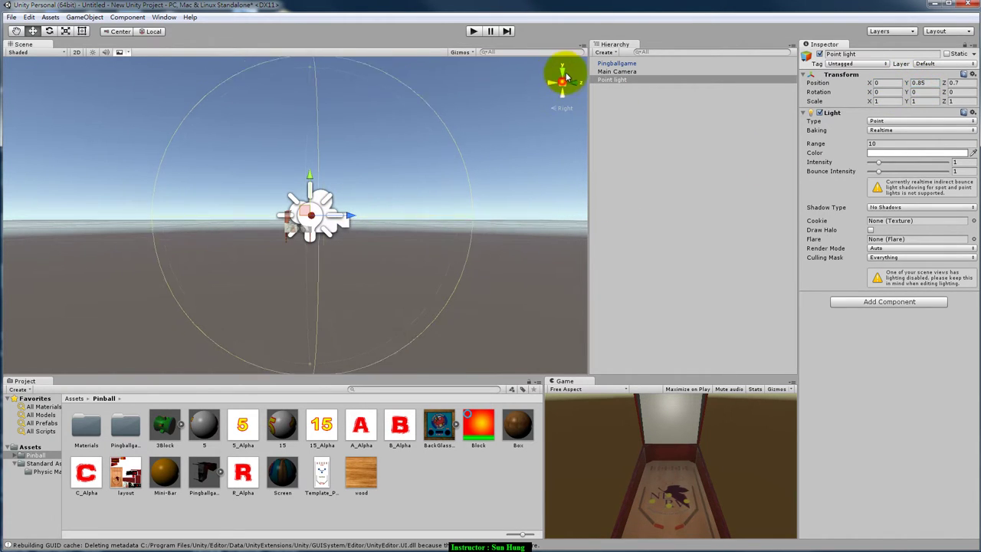
# Return the Scene view to perspective and shrink the gizmo icons with the 3D slider
pyautogui.moveTo(565, 77); pyautogui.dragTo(549, 106)
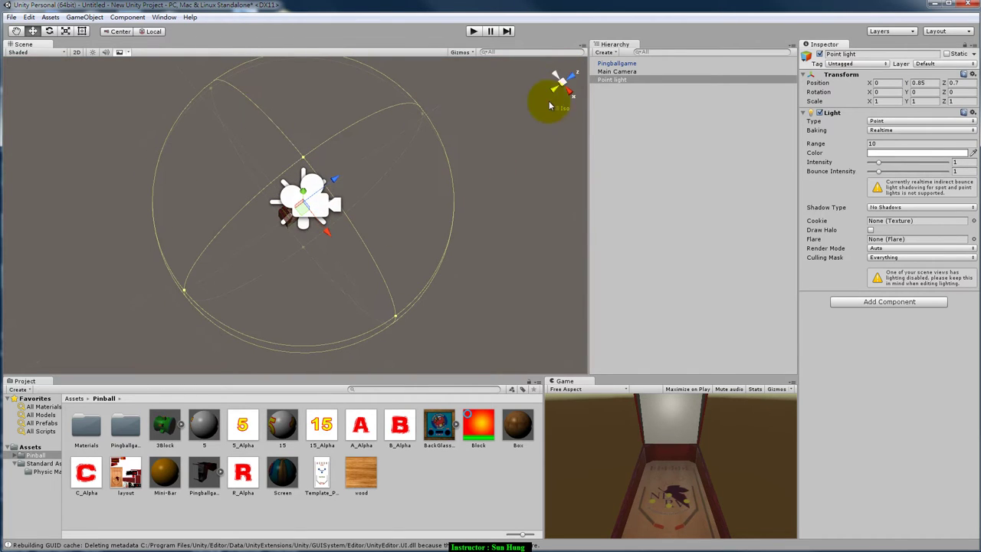
pyautogui.click(563, 86)
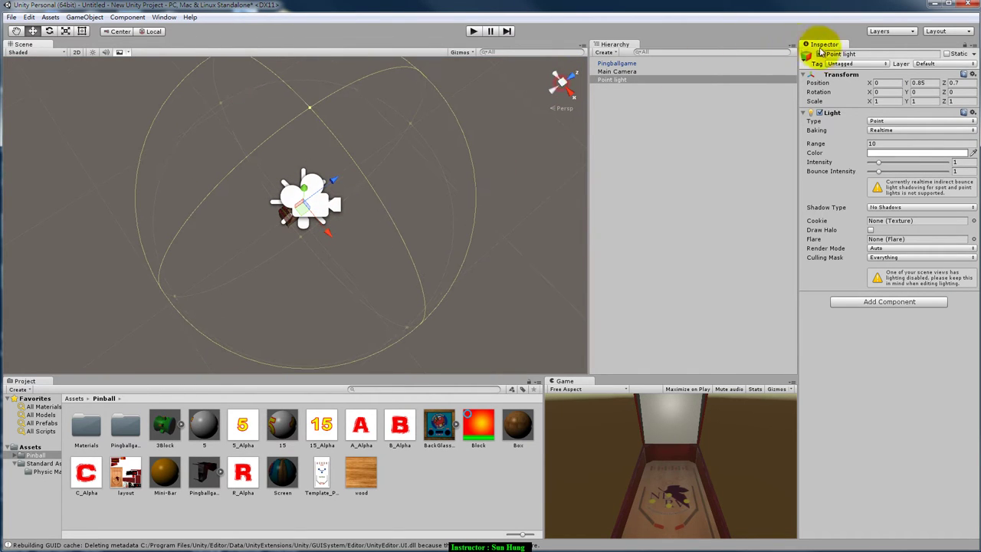
pyautogui.click(462, 52)
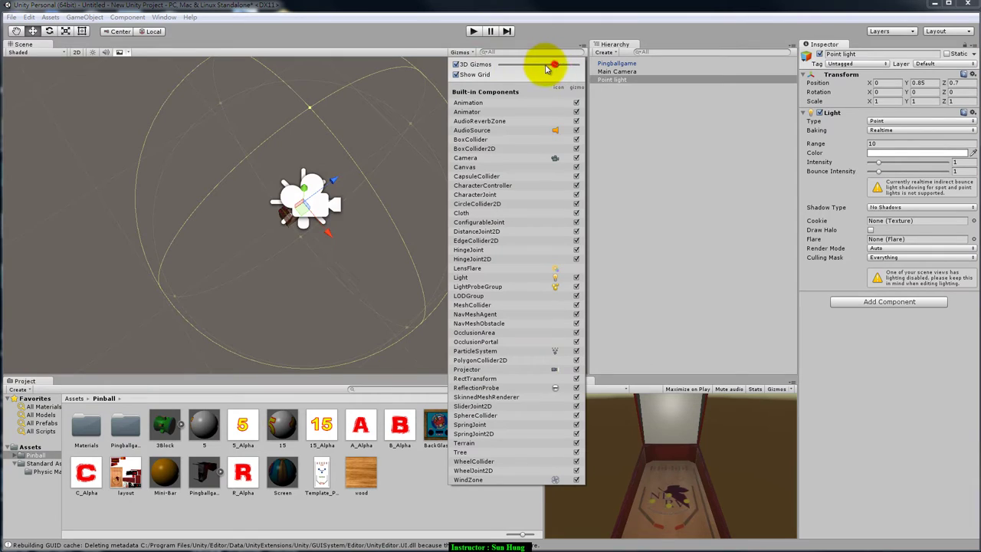
pyautogui.moveTo(548, 69); pyautogui.dragTo(537, 66)
pyautogui.click(361, 284)
# Drag the Point light above the table to 0, 1.143, -0.006, then deselect it
pyautogui.moveTo(361, 284); pyautogui.dragTo(334, 242)
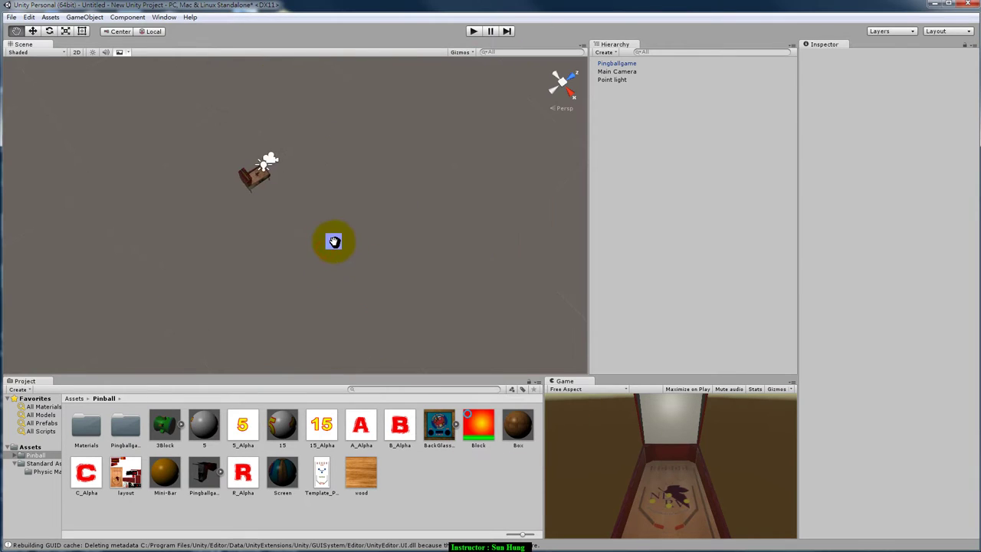
pyautogui.moveTo(335, 243); pyautogui.dragTo(366, 255, button='middle')
pyautogui.moveTo(327, 208)
pyautogui.keyDown('alt'); pyautogui.mouseDown()
pyautogui.moveTo(365, 184)
pyautogui.moveTo(383, 241)
pyautogui.mouseUp(); pyautogui.keyUp('alt')
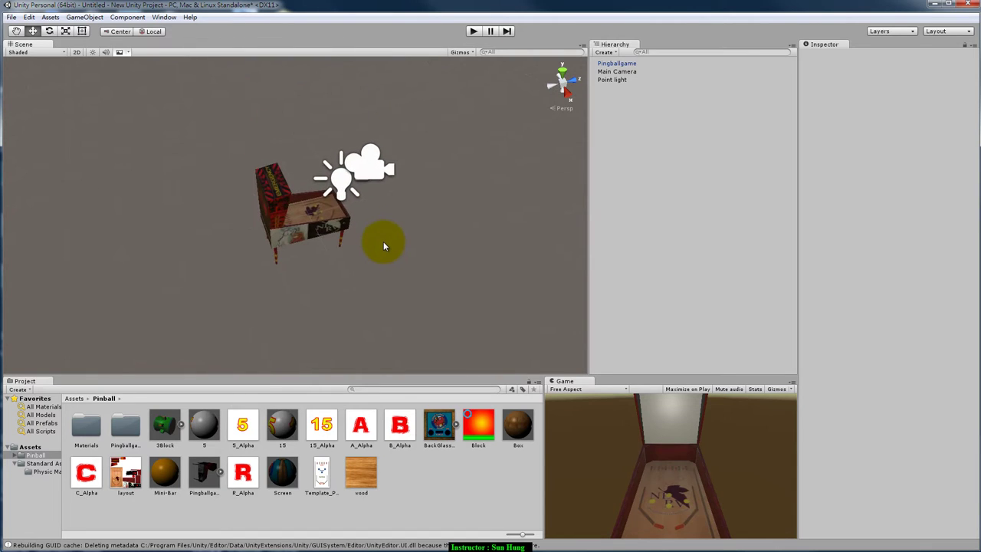
pyautogui.scroll(4, 385, 222)
pyautogui.click(387, 138)
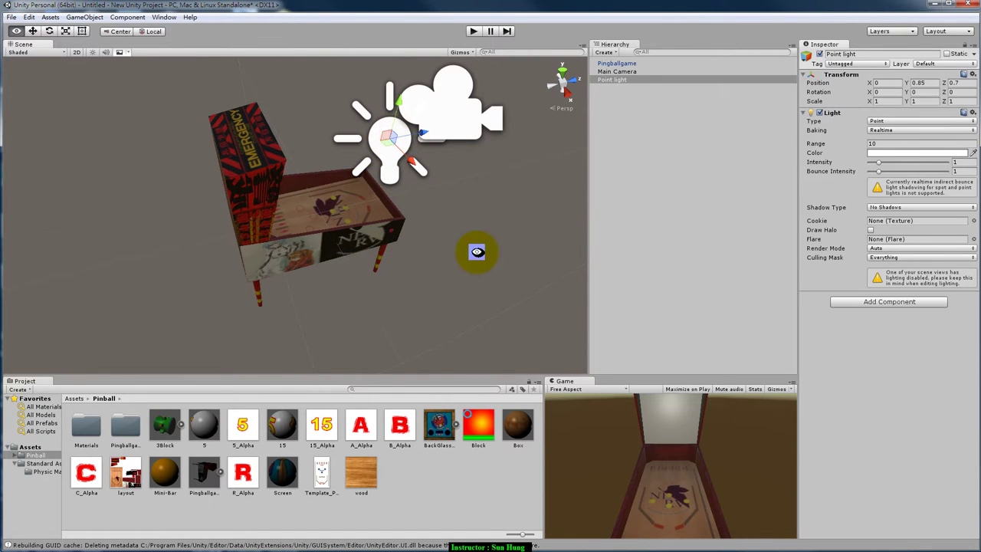
pyautogui.keyDown('alt'); pyautogui.moveTo(472, 252); pyautogui.dragTo(356, 240); pyautogui.keyUp('alt')
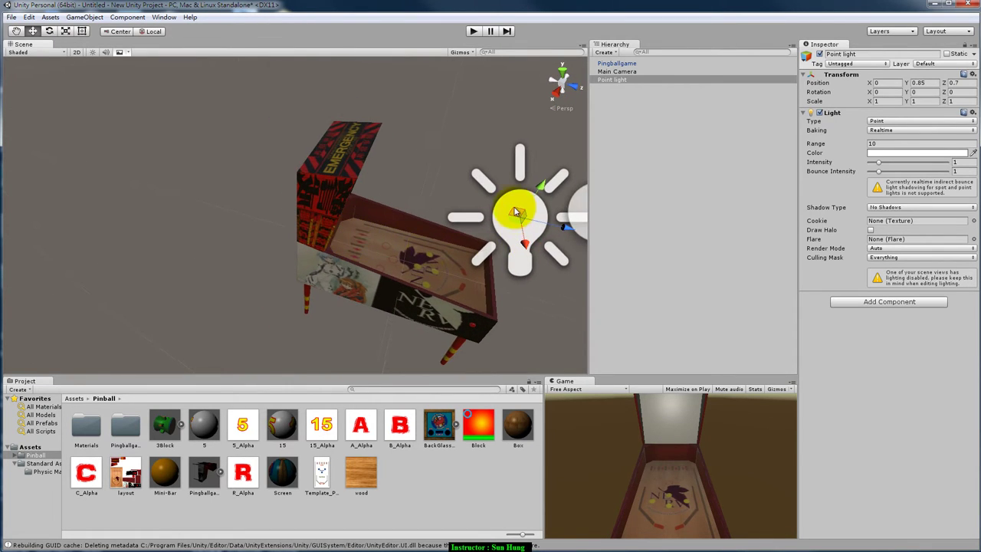
pyautogui.moveTo(516, 245)
pyautogui.mouseDown()
pyautogui.moveTo(521, 293)
pyautogui.moveTo(437, 154)
pyautogui.moveTo(455, 147)
pyautogui.moveTo(432, 160)
pyautogui.mouseUp()
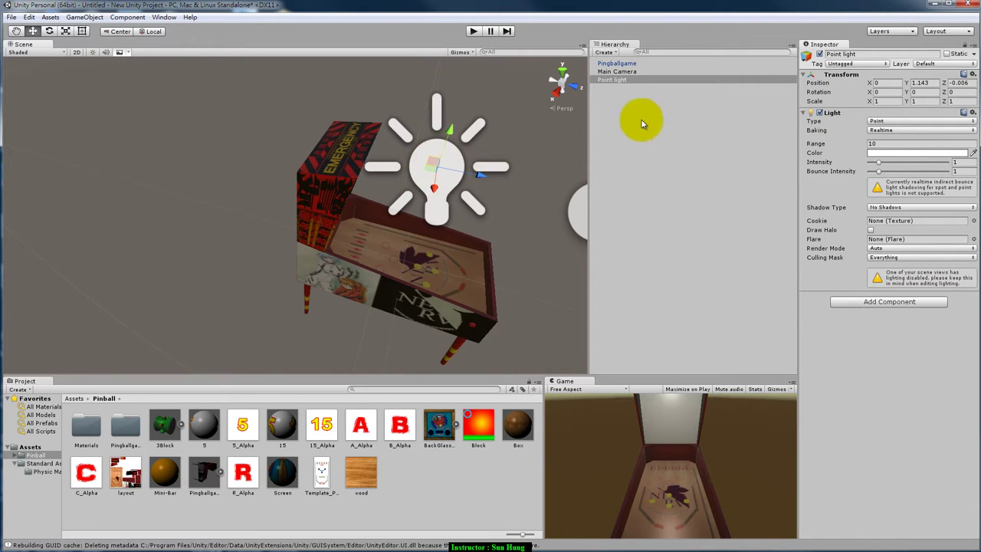
pyautogui.keyDown('alt'); pyautogui.moveTo(559, 205); pyautogui.dragTo(474, 275); pyautogui.keyUp('alt')
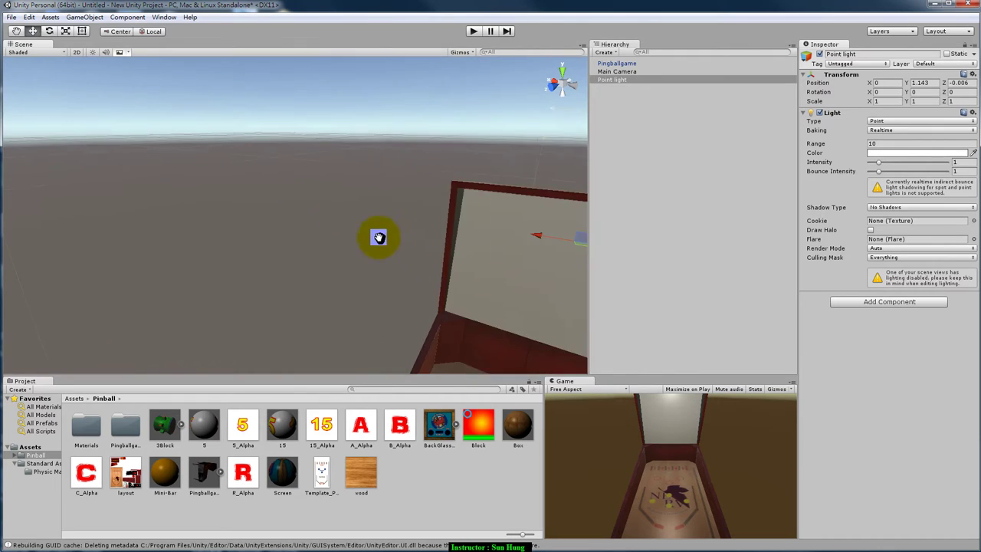
pyautogui.moveTo(475, 274)
pyautogui.keyDown('alt'); pyautogui.mouseDown()
pyautogui.moveTo(355, 155)
pyautogui.moveTo(465, 218)
pyautogui.mouseUp(); pyautogui.keyUp('alt')
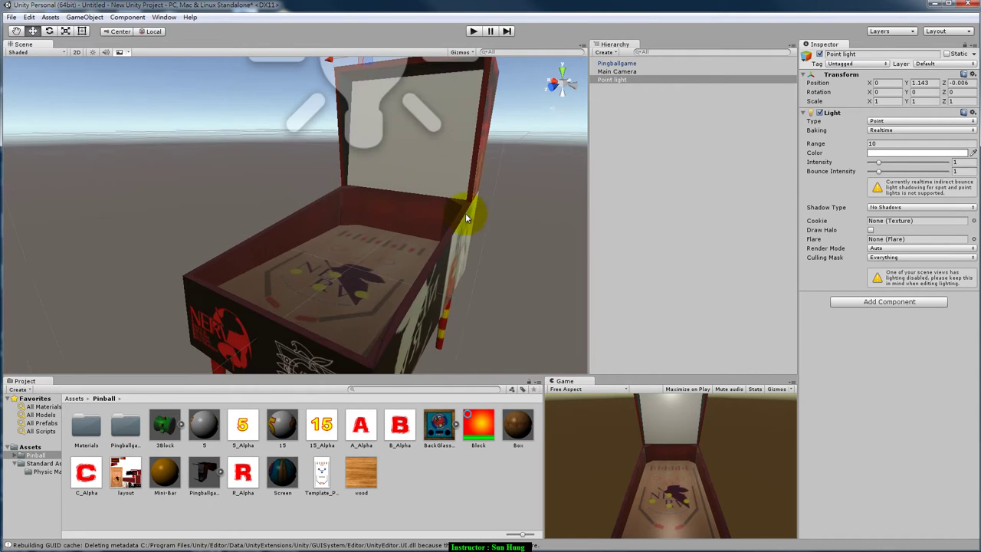
pyautogui.click(522, 264)
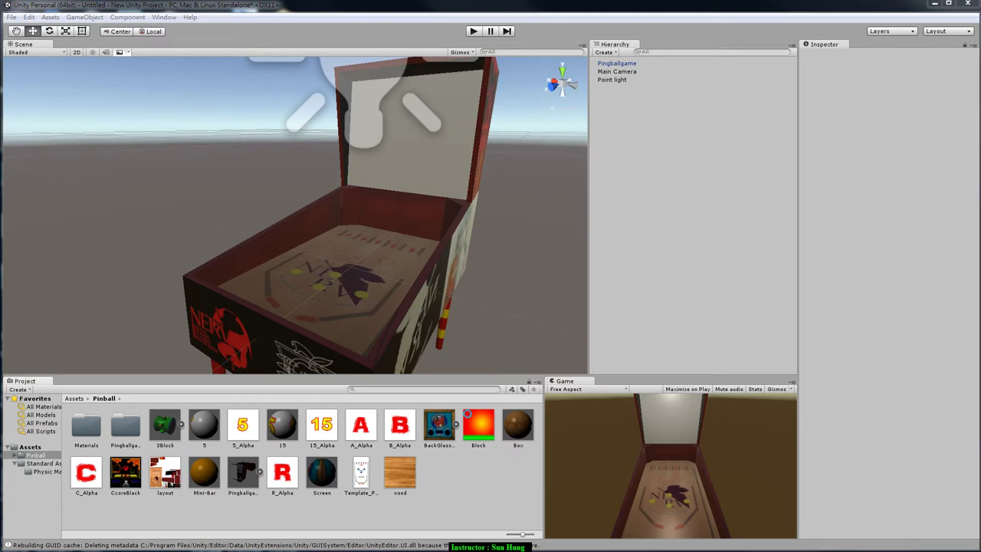
# Import CcoreBlack as a Sprite (2D and UI) with Max Size 1024 and apply
pyautogui.click(159, 475)
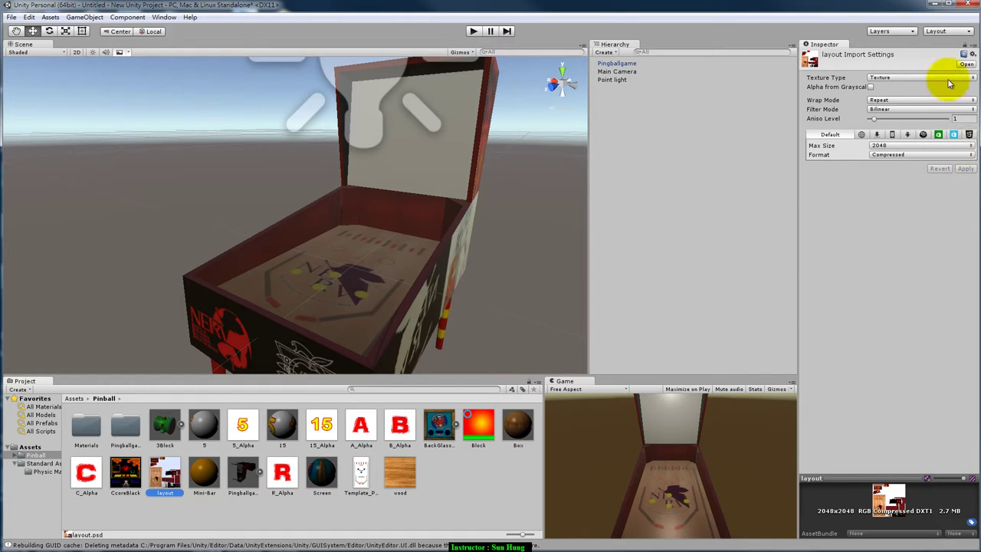
pyautogui.click(126, 472)
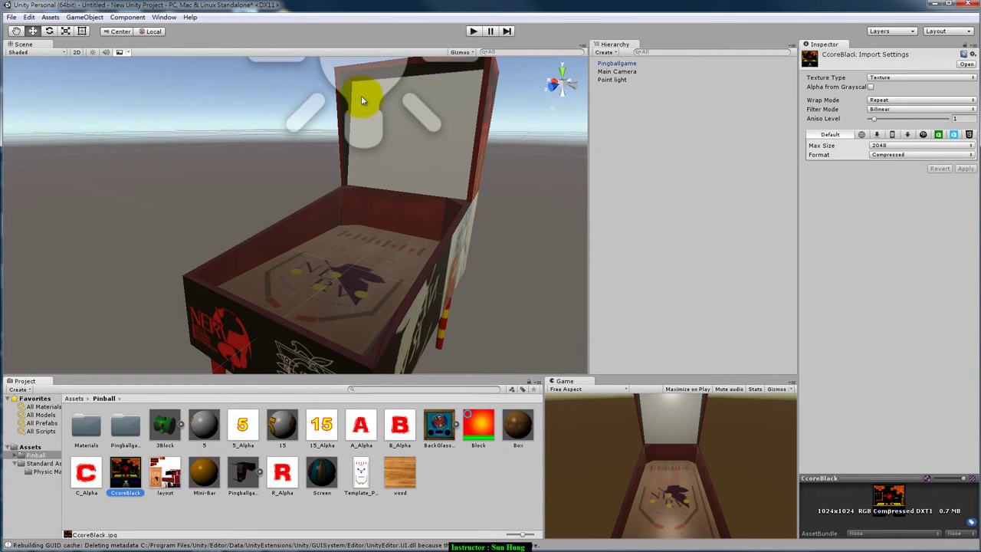
pyautogui.click(938, 77)
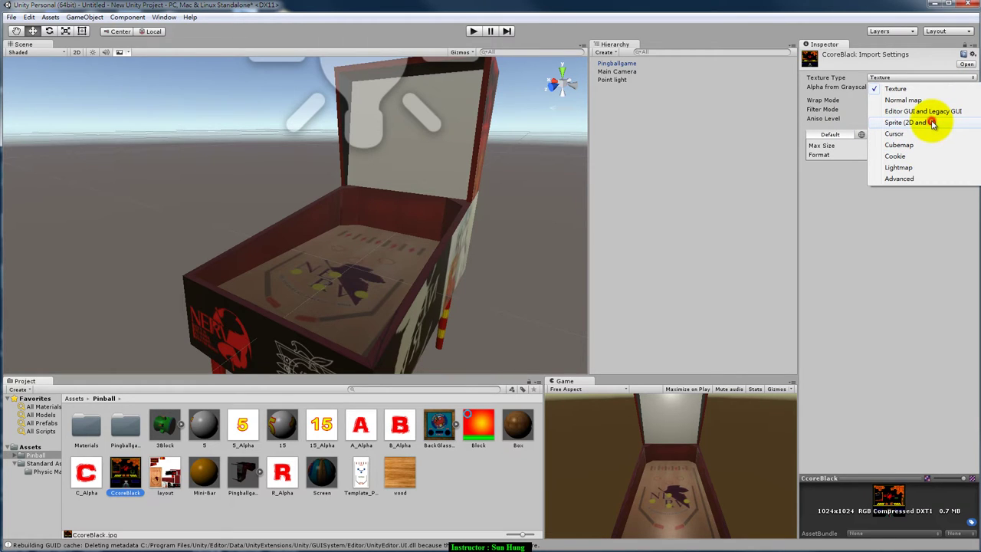
pyautogui.click(933, 124)
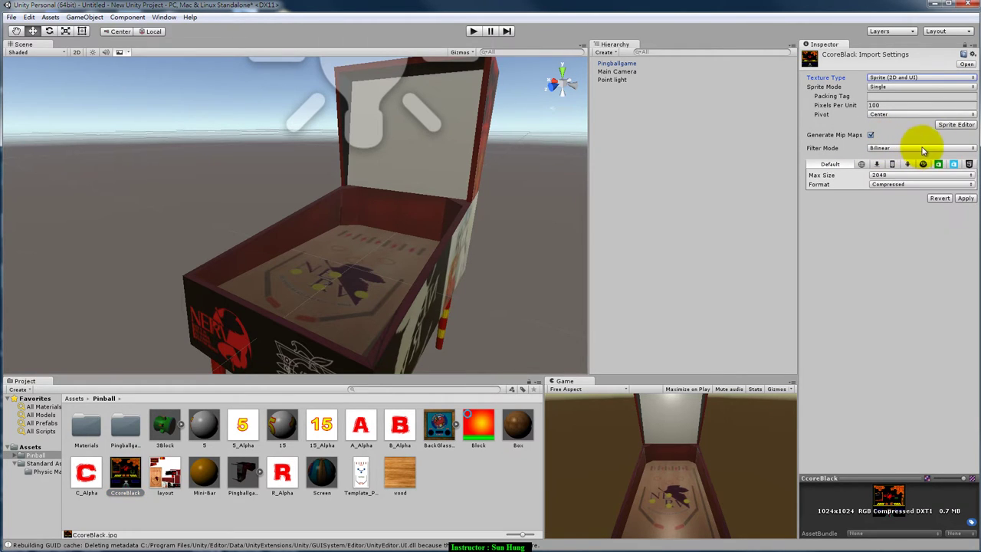
pyautogui.click(920, 176)
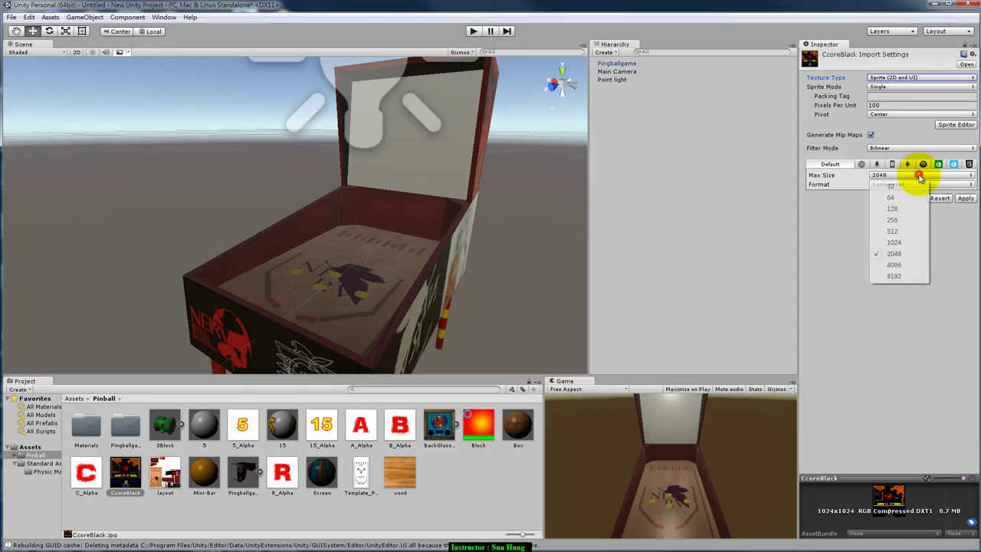
pyautogui.click(898, 243)
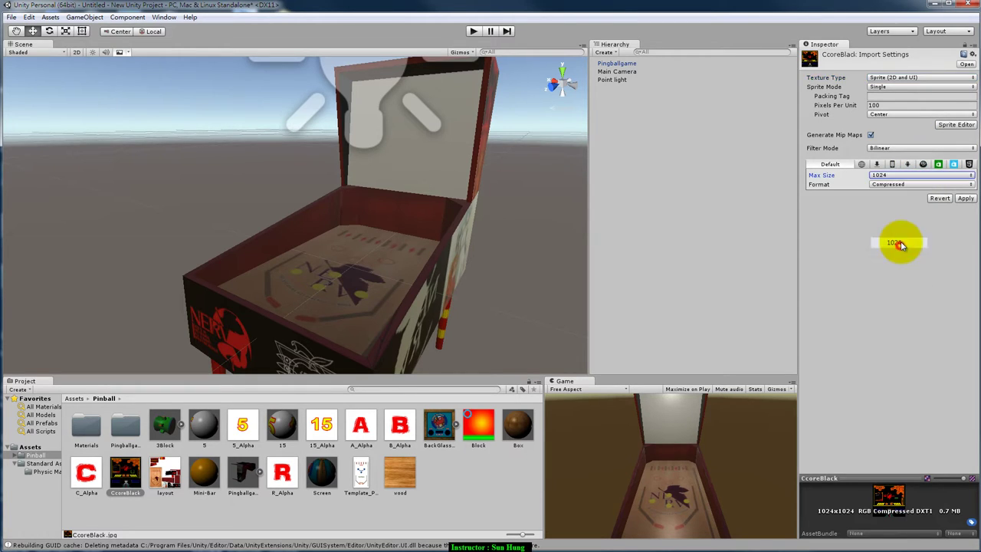
pyautogui.click(961, 201)
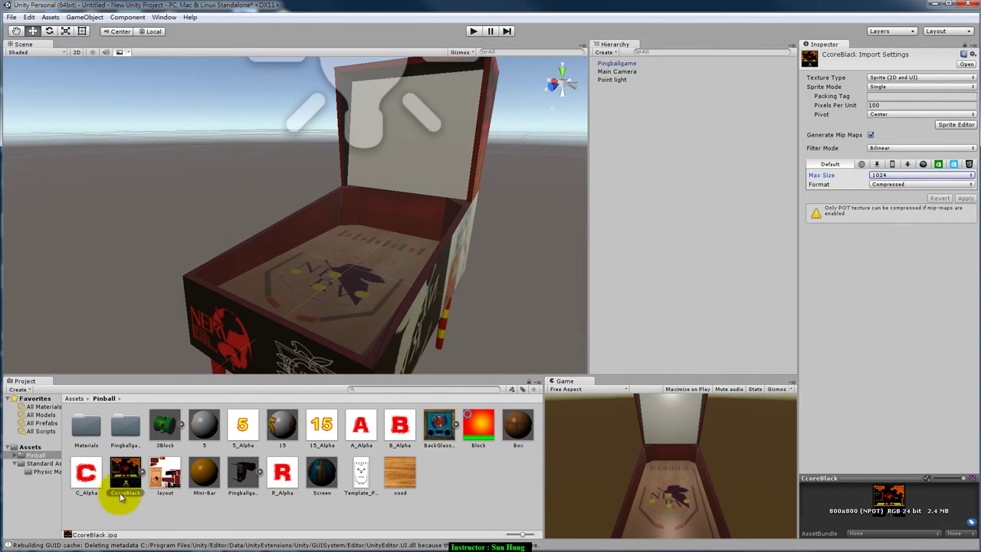
# Inspect the Screen material and the 5_Alpha and 15_Alpha textures
pyautogui.click(328, 483)
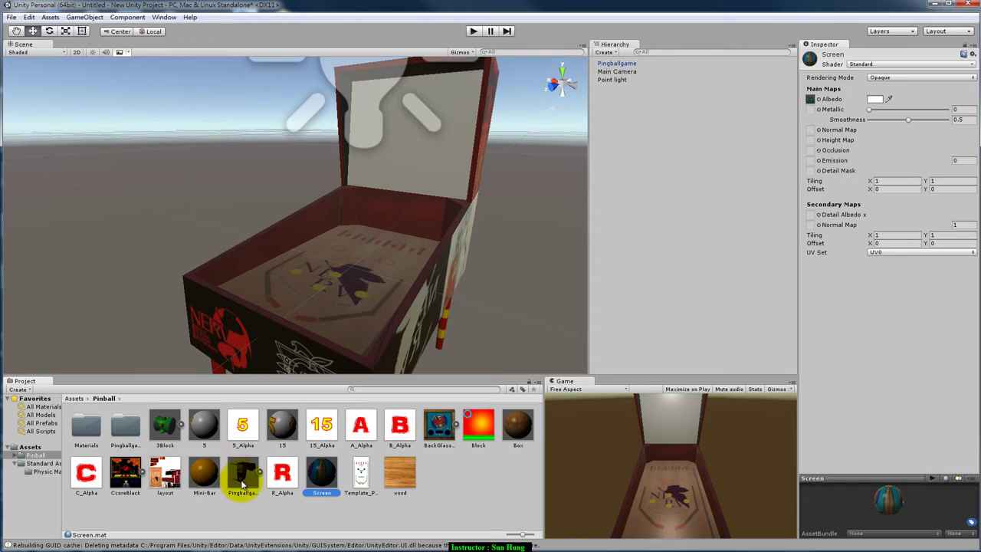
pyautogui.click(244, 426)
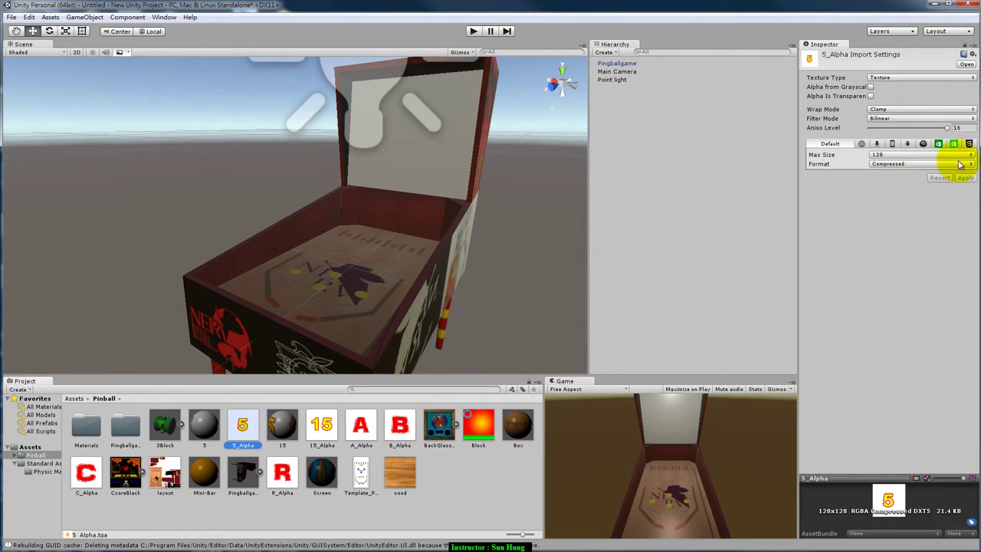
pyautogui.click(328, 434)
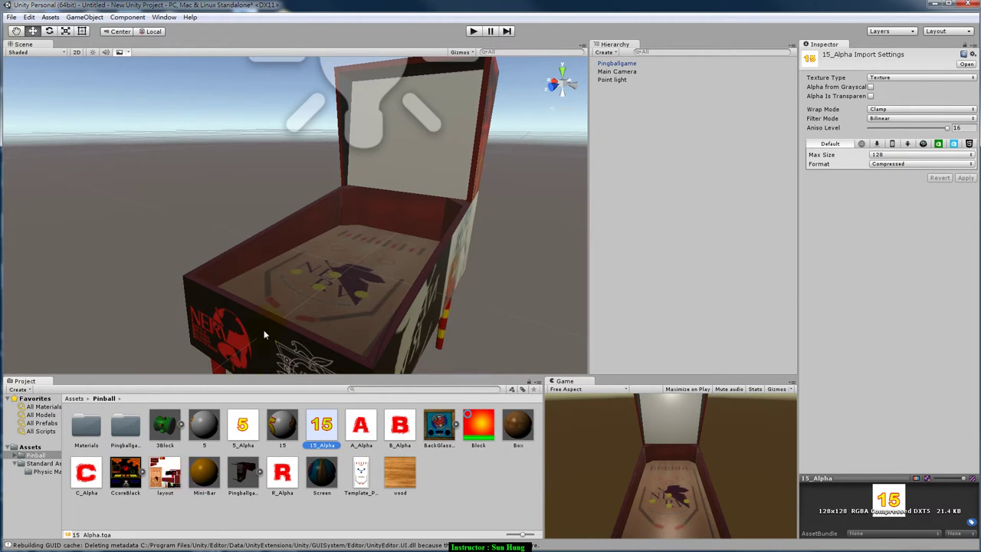
pyautogui.moveTo(370, 335)
pyautogui.keyDown('alt'); pyautogui.mouseDown()
pyautogui.moveTo(401, 234)
pyautogui.moveTo(521, 204)
pyautogui.moveTo(401, 215)
pyautogui.moveTo(328, 236)
pyautogui.moveTo(308, 289)
pyautogui.moveTo(437, 298)
pyautogui.mouseUp(); pyautogui.keyUp('alt')
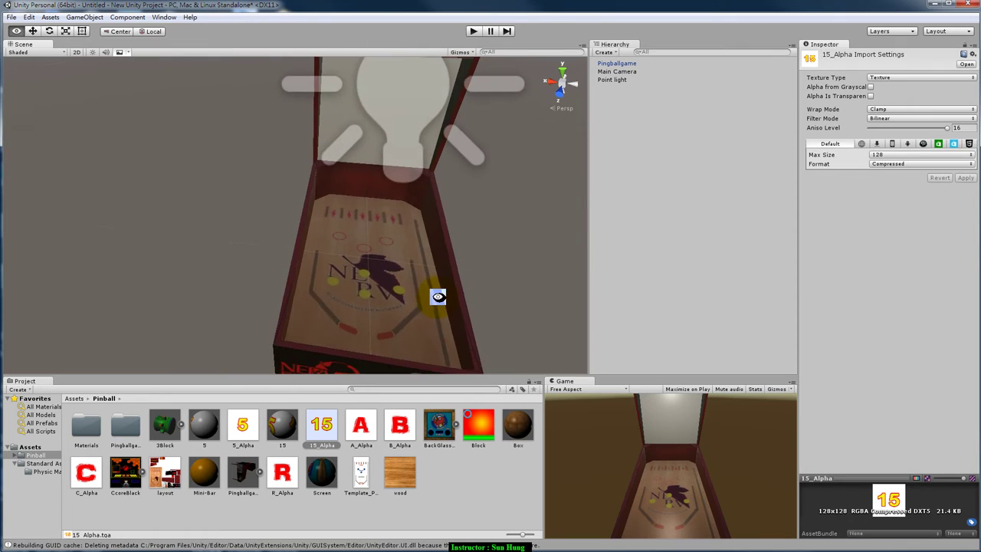
# Drag the 3Block model onto the playfield and set its Position to 0, 0, 0
pyautogui.scroll(3, 376, 303)
pyautogui.scroll(3, 395, 278)
pyautogui.scroll(-5, 395, 278)
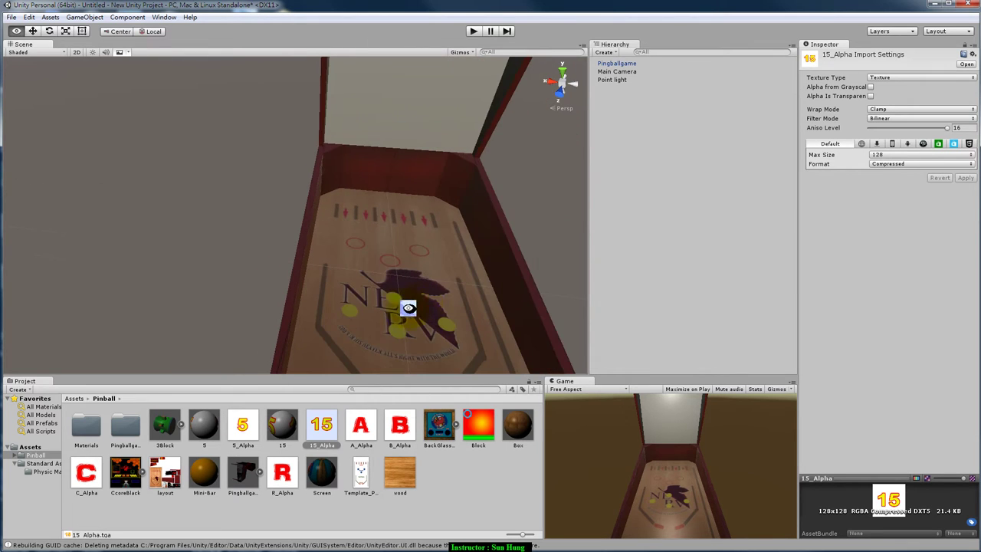
pyautogui.click(167, 424)
pyautogui.moveTo(171, 425)
pyautogui.mouseDown()
pyautogui.moveTo(378, 290)
pyautogui.moveTo(390, 268)
pyautogui.mouseUp()
pyautogui.click(922, 92)
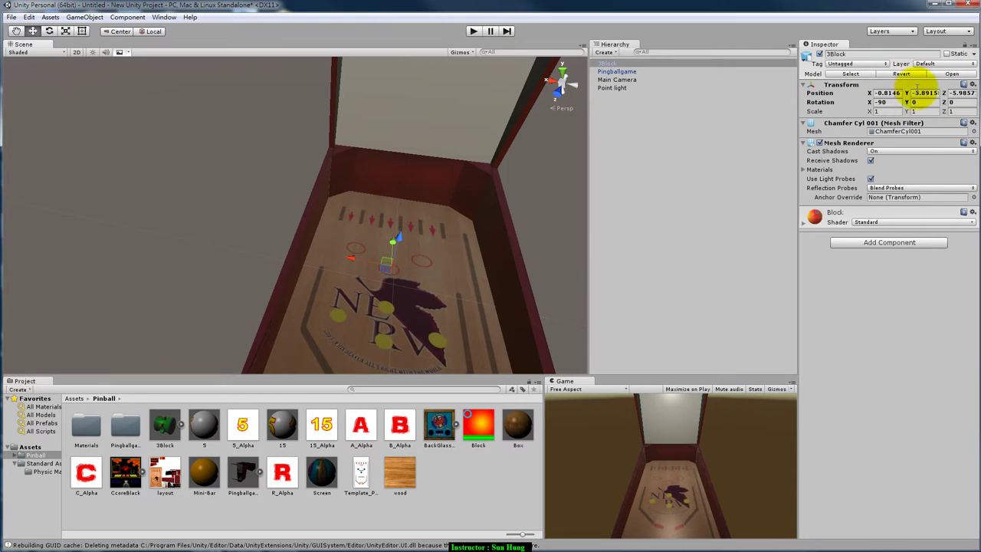
pyautogui.click(899, 93)
pyautogui.write('0')
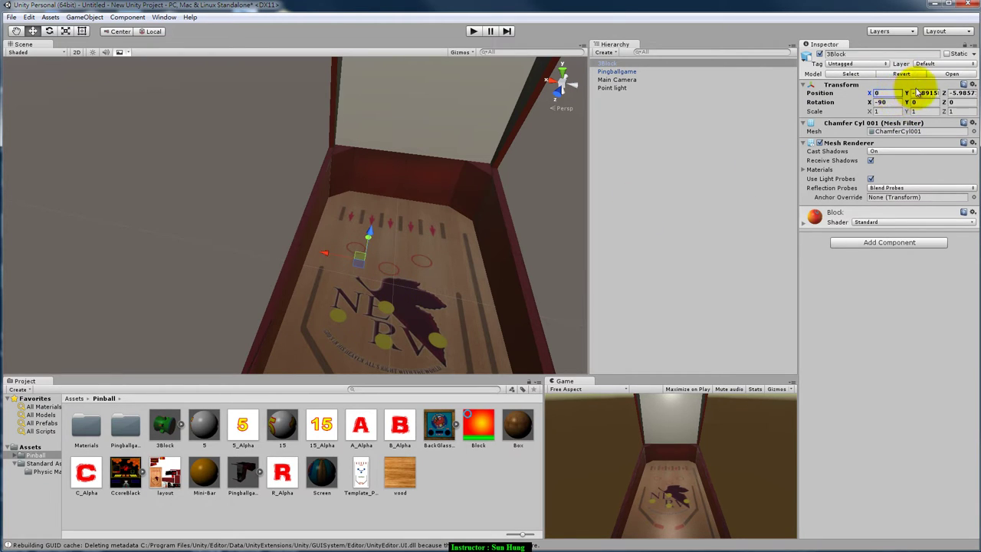
pyautogui.click(922, 86)
pyautogui.click(935, 85)
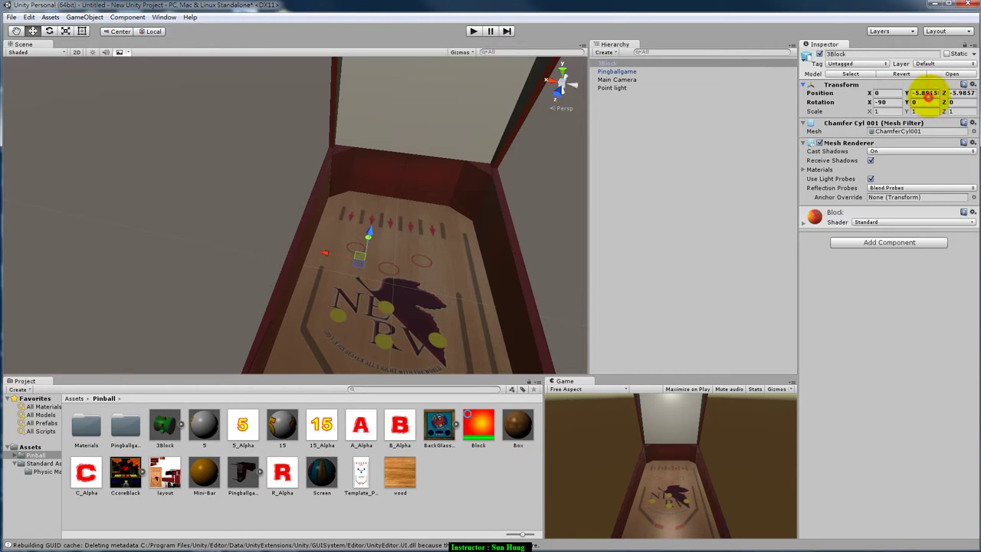
pyautogui.write('0')
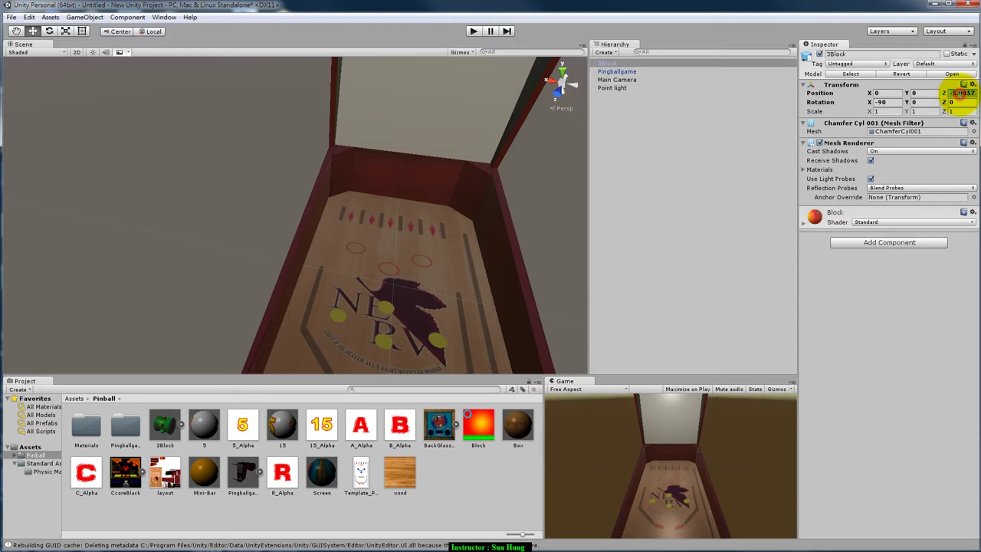
pyautogui.write('0')
# Switch the Scene view to Top view and centre the table
pyautogui.keyDown('alt'); pyautogui.moveTo(437, 258); pyautogui.dragTo(530, 160); pyautogui.keyUp('alt')
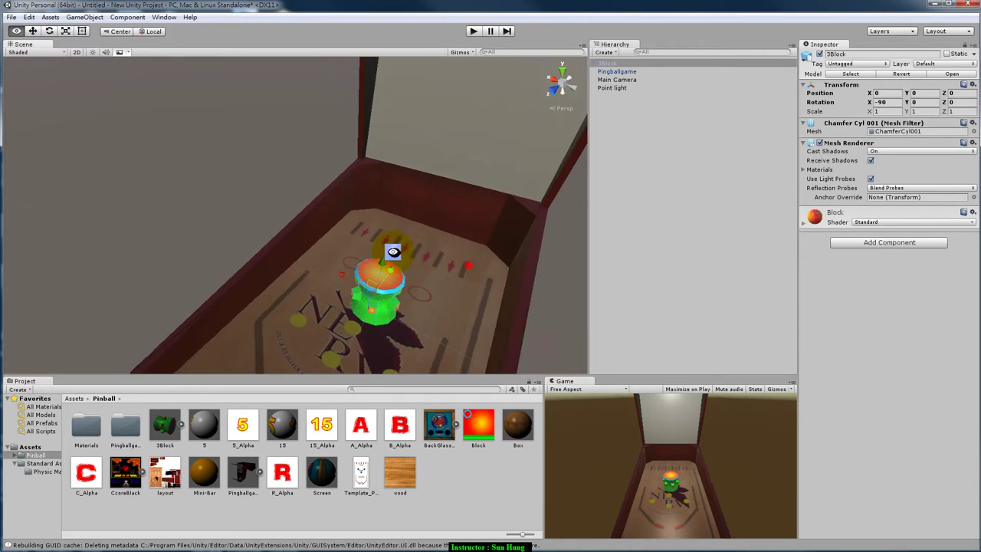
pyautogui.click(565, 69)
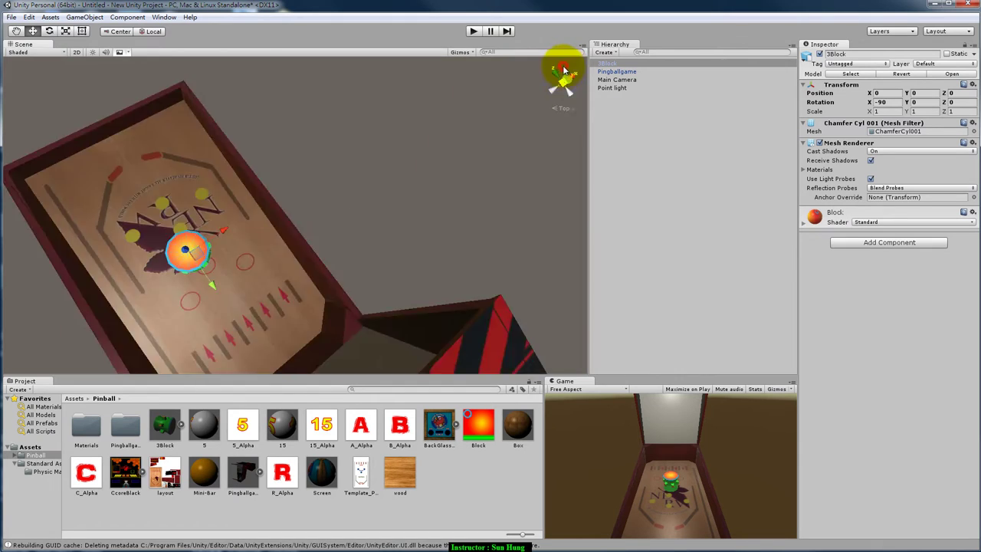
pyautogui.click(563, 84)
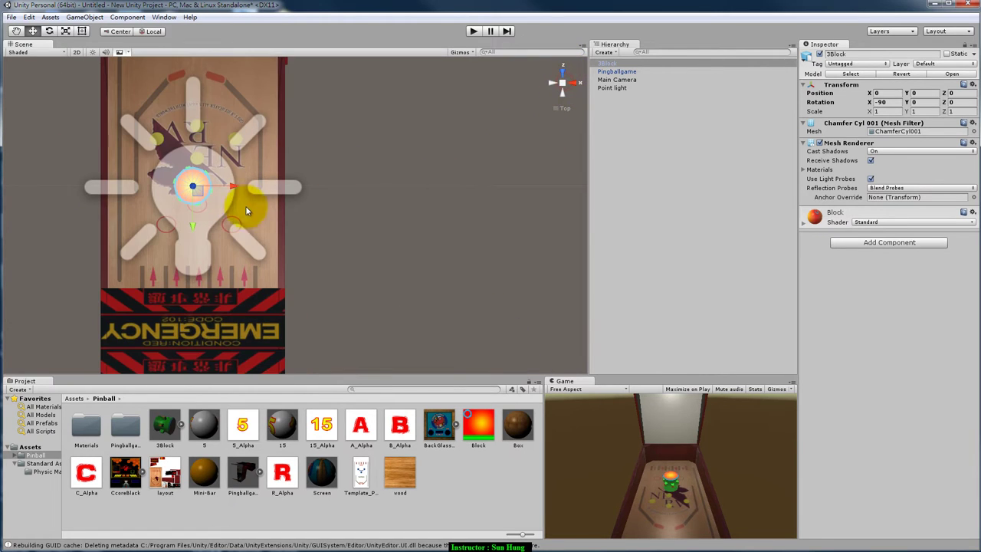
pyautogui.moveTo(258, 219); pyautogui.dragTo(417, 225, button='middle')
pyautogui.scroll(3, 433, 228)
pyautogui.scroll(5, 433, 228)
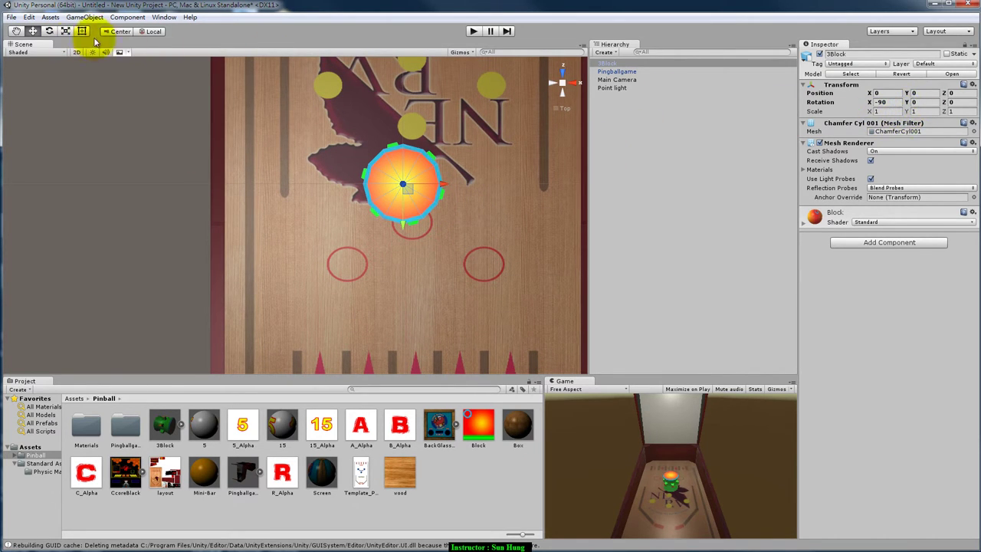
# Shrink the 3Block to about half size and move it below the NERV logo
pyautogui.click(66, 32)
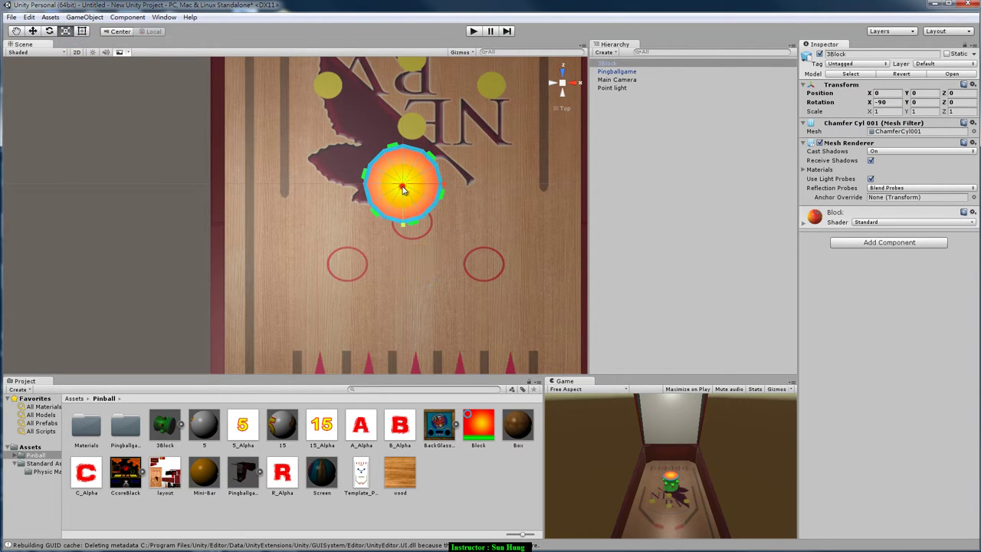
pyautogui.moveTo(403, 189); pyautogui.dragTo(401, 220)
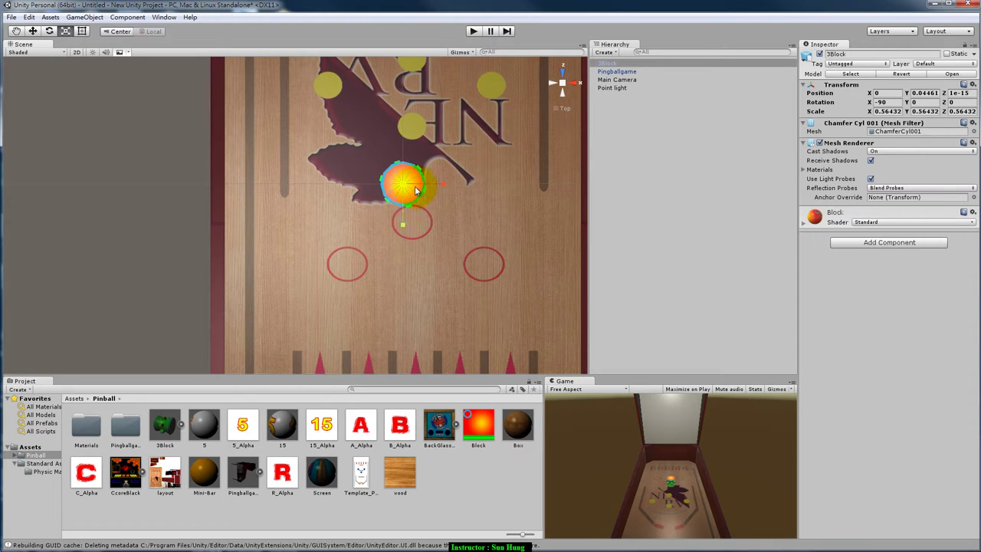
pyautogui.moveTo(408, 188); pyautogui.dragTo(417, 226)
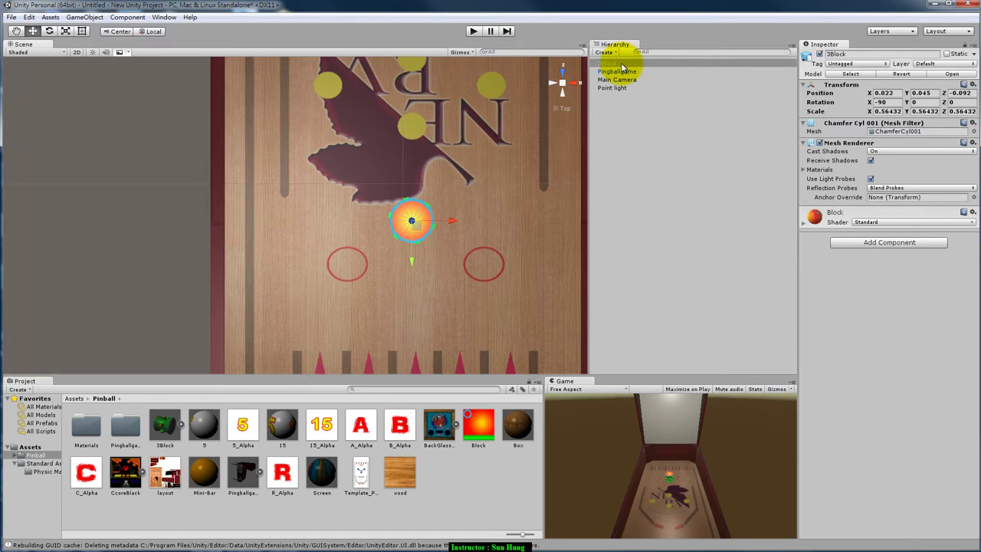
# Duplicate the bumper twice with Ctrl+D and arrange the copies into a triangle
pyautogui.hotkey('ctrl', 'd')
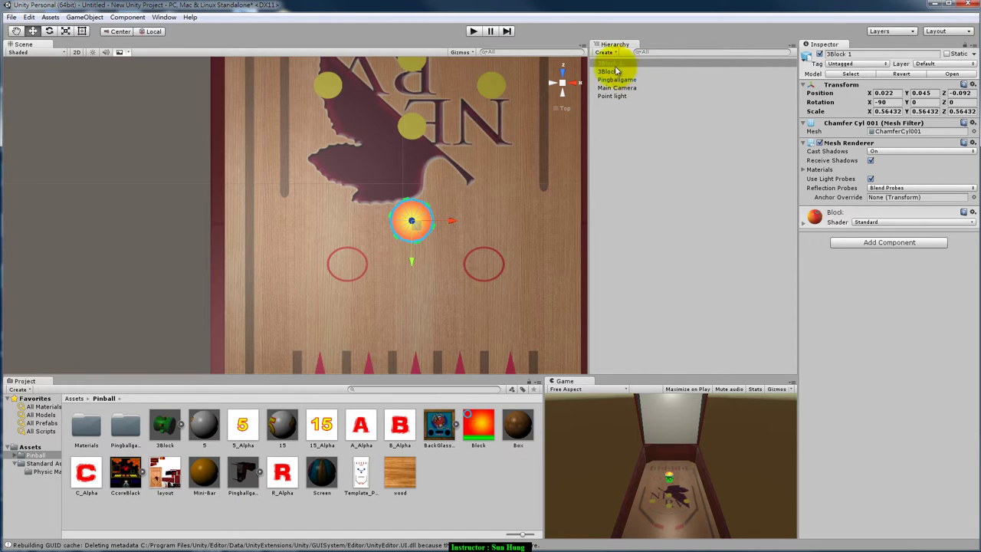
pyautogui.moveTo(416, 232)
pyautogui.mouseDown()
pyautogui.moveTo(485, 274)
pyautogui.moveTo(355, 276)
pyautogui.mouseUp()
pyautogui.hotkey('ctrl', 'd')
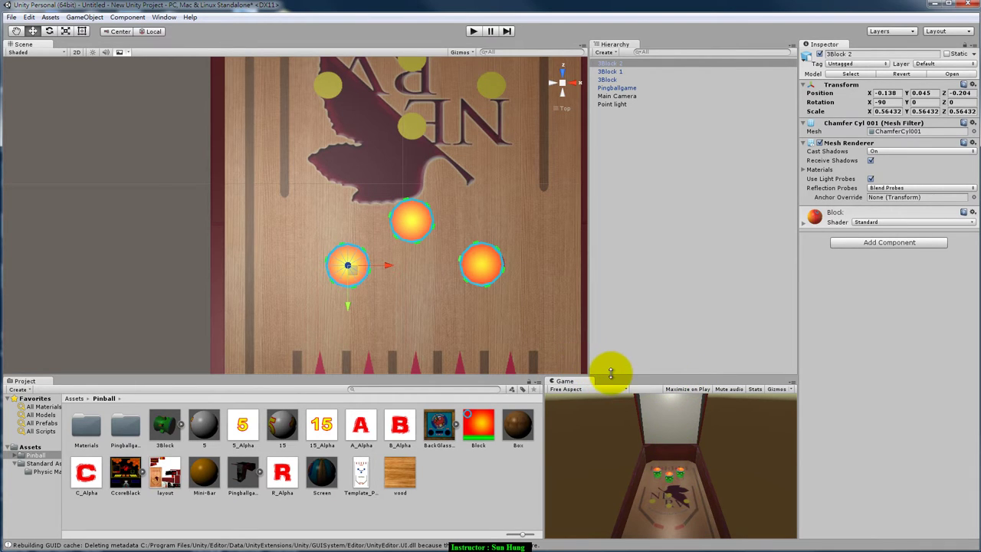
pyautogui.moveTo(611, 374)
pyautogui.mouseDown()
pyautogui.moveTo(615, 347)
pyautogui.moveTo(619, 354)
pyautogui.mouseUp()
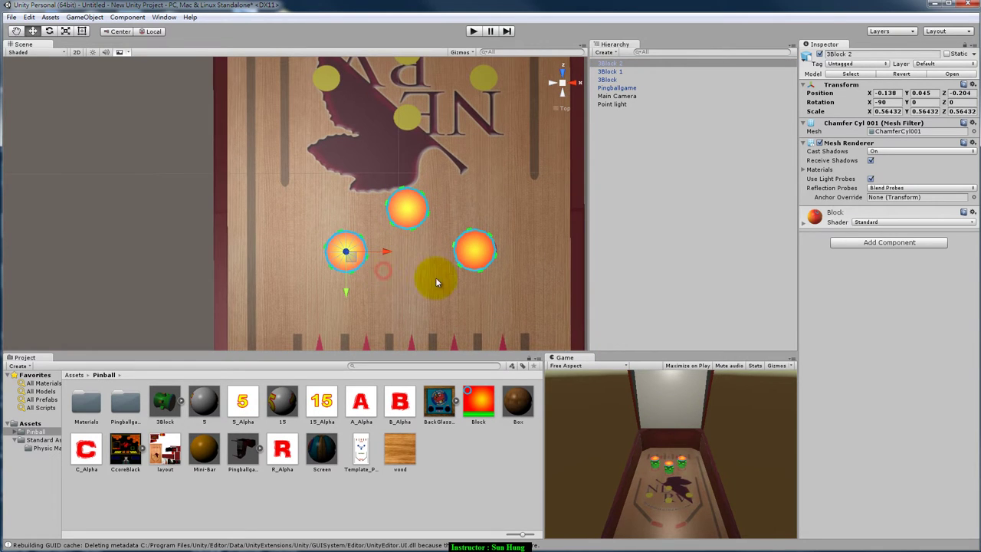
pyautogui.moveTo(438, 280)
pyautogui.mouseDown(button='middle')
pyautogui.moveTo(338, 276)
pyautogui.moveTo(330, 221)
pyautogui.mouseUp(button='middle')
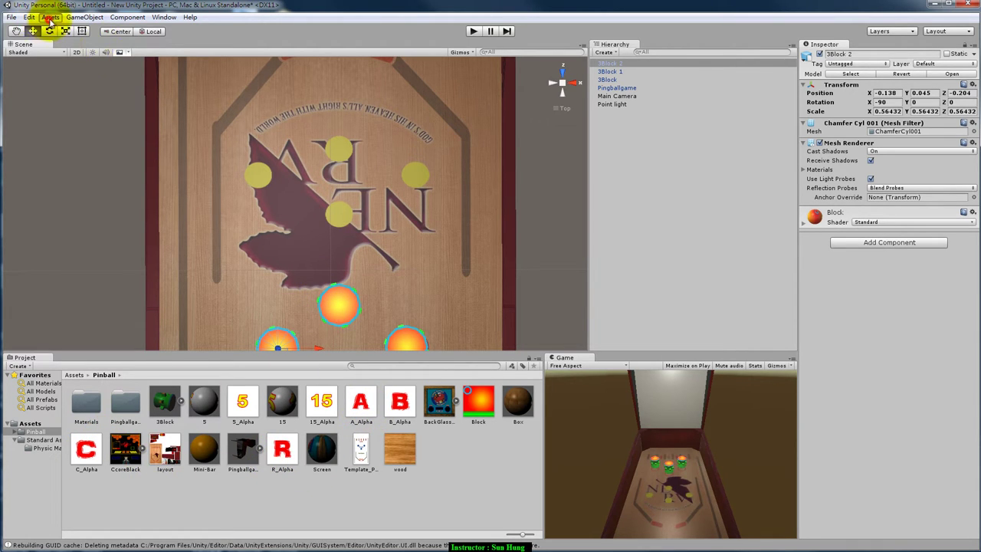
# Add a 3D Sphere to the scene
pyautogui.click(81, 17)
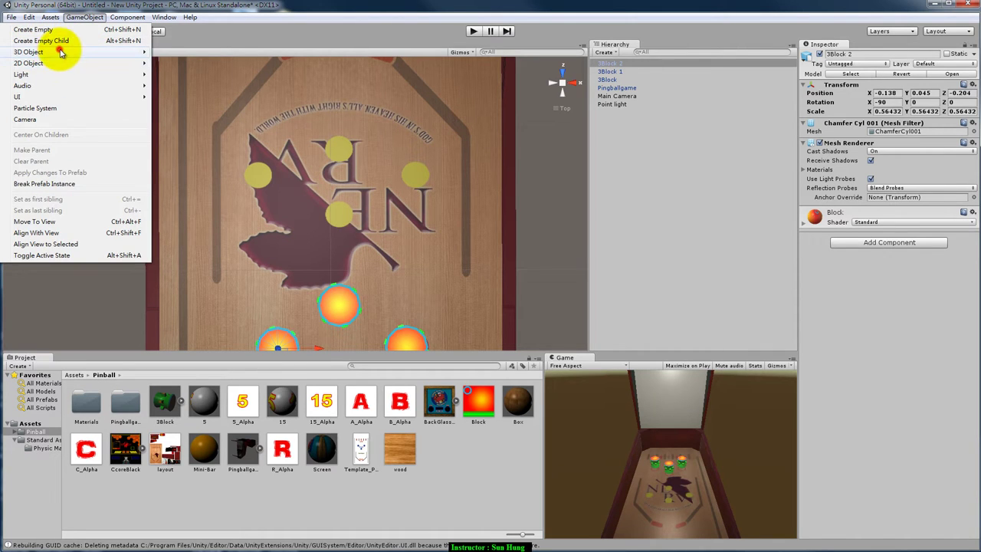
pyautogui.click(60, 52)
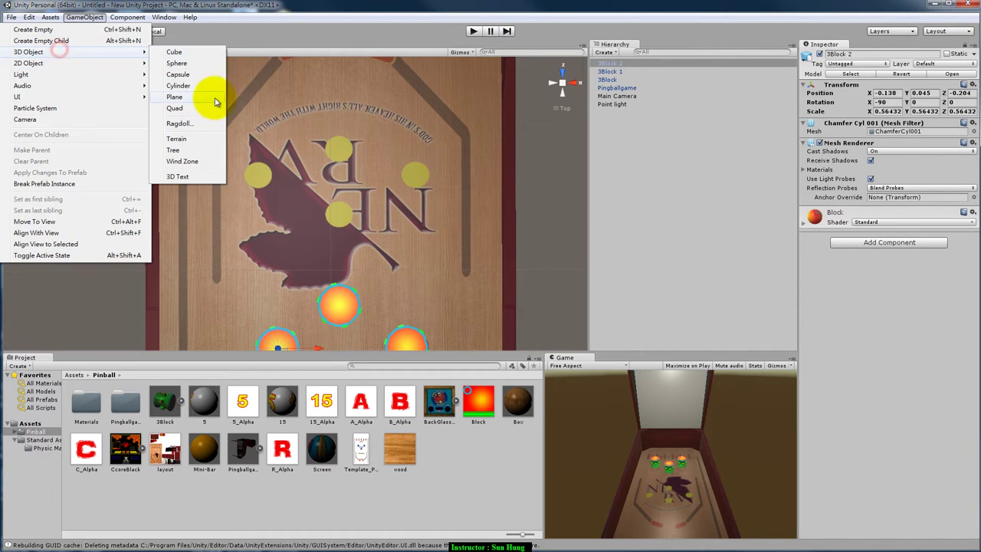
pyautogui.click(186, 64)
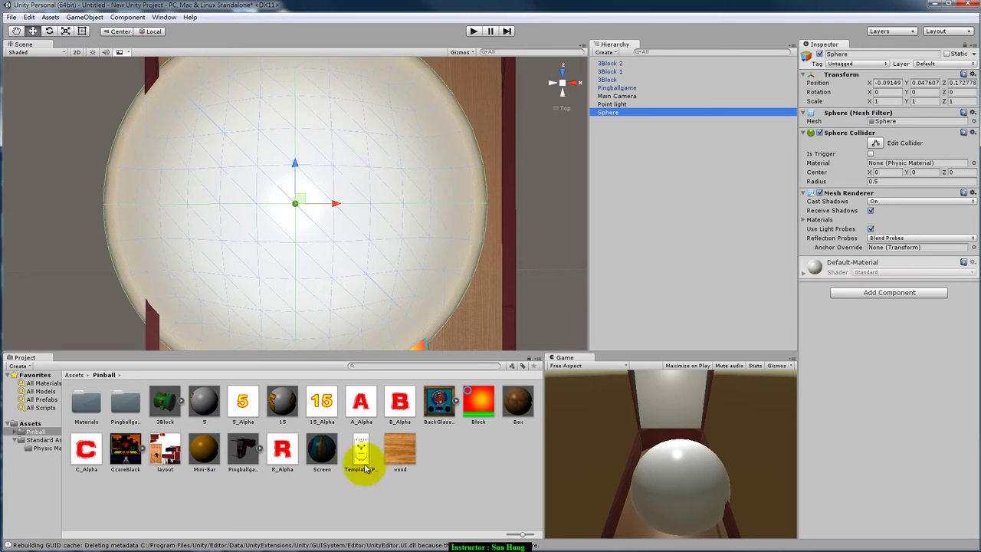
# Create a new material in the Pinball folder named Bonus_A
pyautogui.rightClick(448, 450)
pyautogui.moveTo(508, 456)
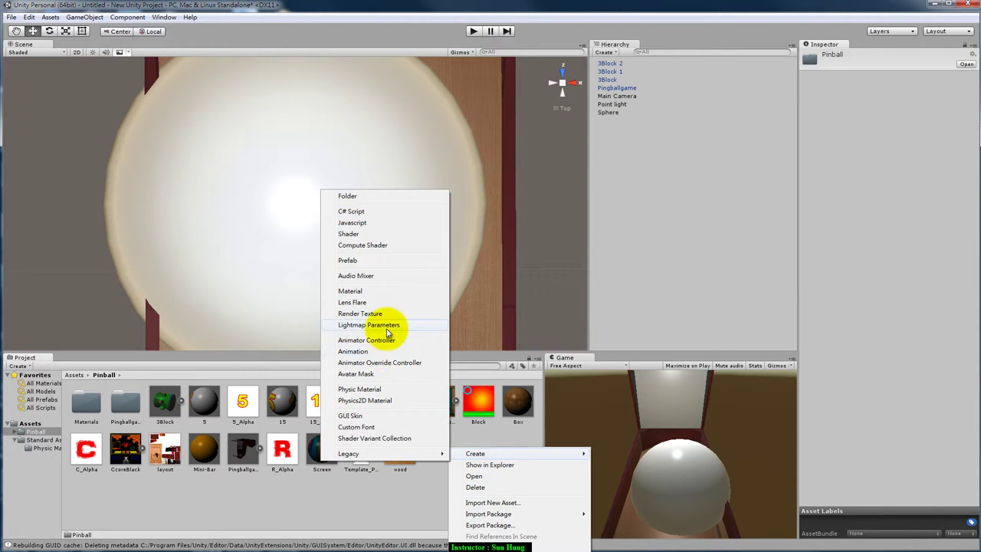
pyautogui.click(384, 292)
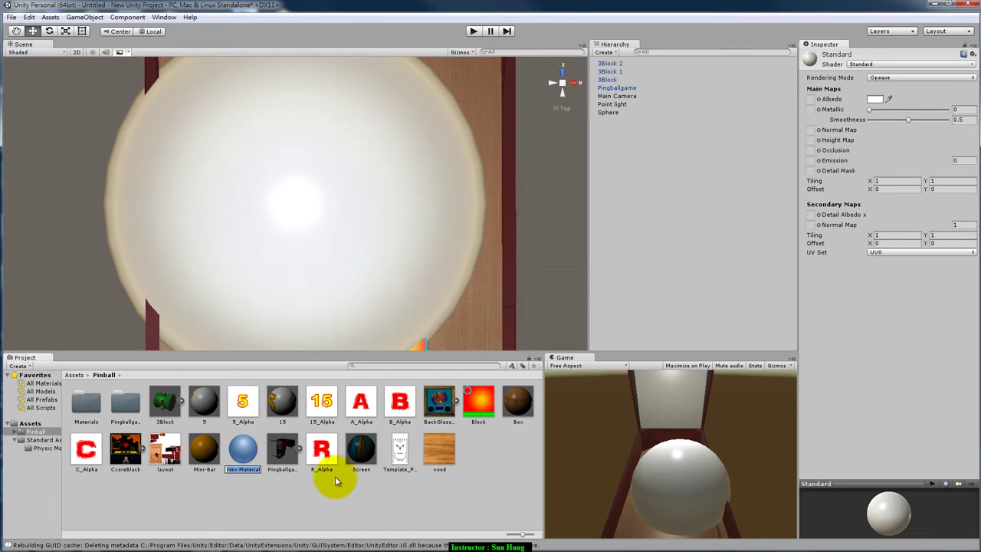
pyautogui.click(241, 470)
pyautogui.write('Bonus_A')
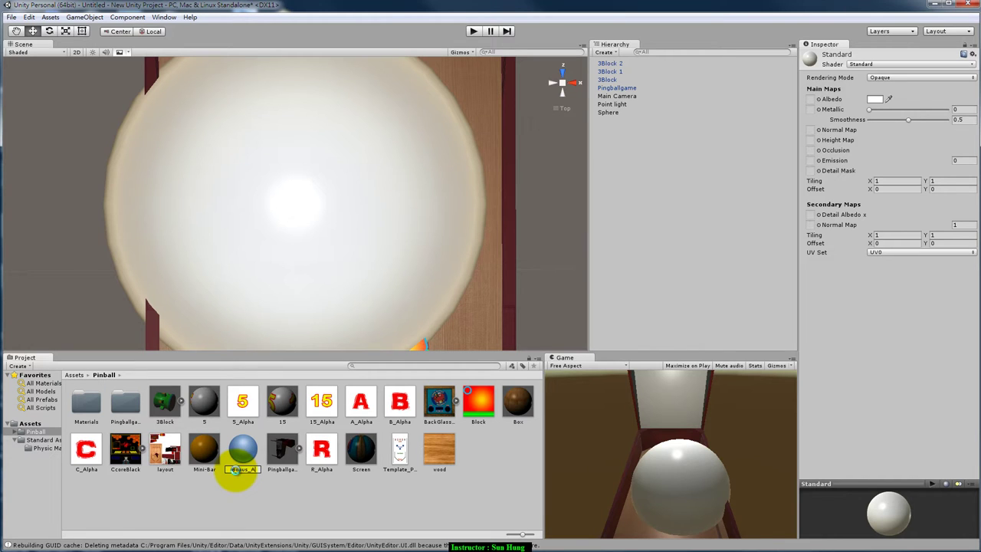
pyautogui.press('Return')
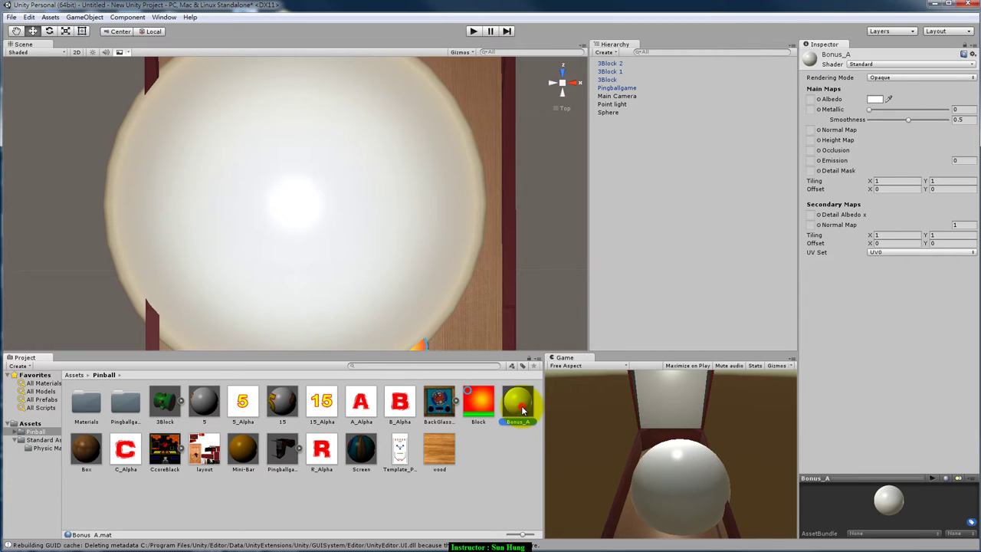
# Duplicate Bonus_A and rename the copy Bonus_A 1 to Bonus_B
pyautogui.hotkey('ctrl', 'd')
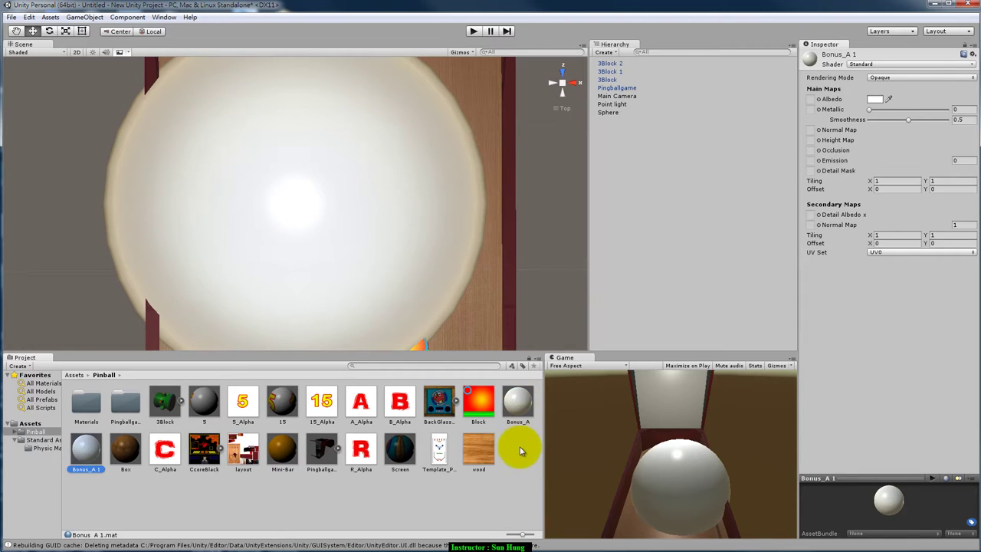
pyautogui.rightClick(86, 473)
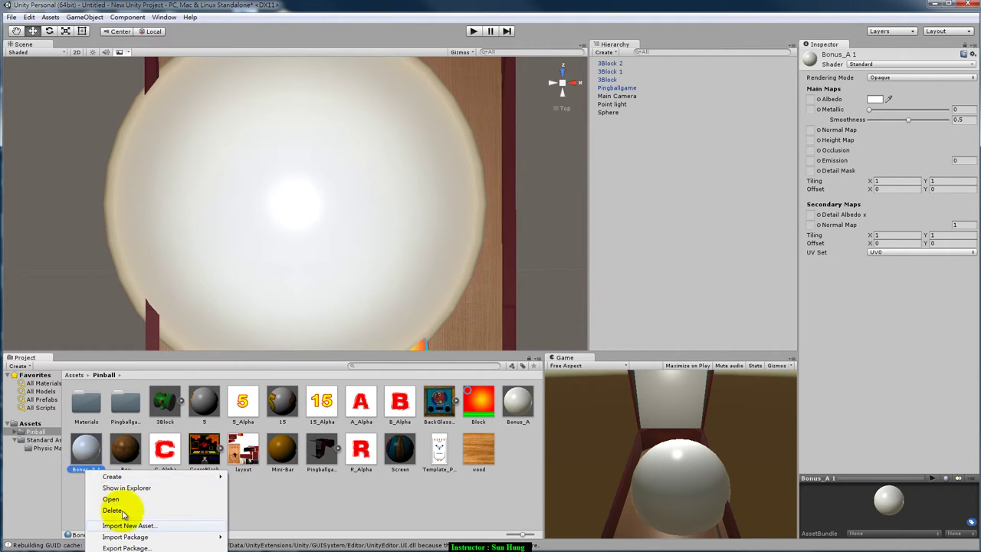
pyautogui.click(261, 521)
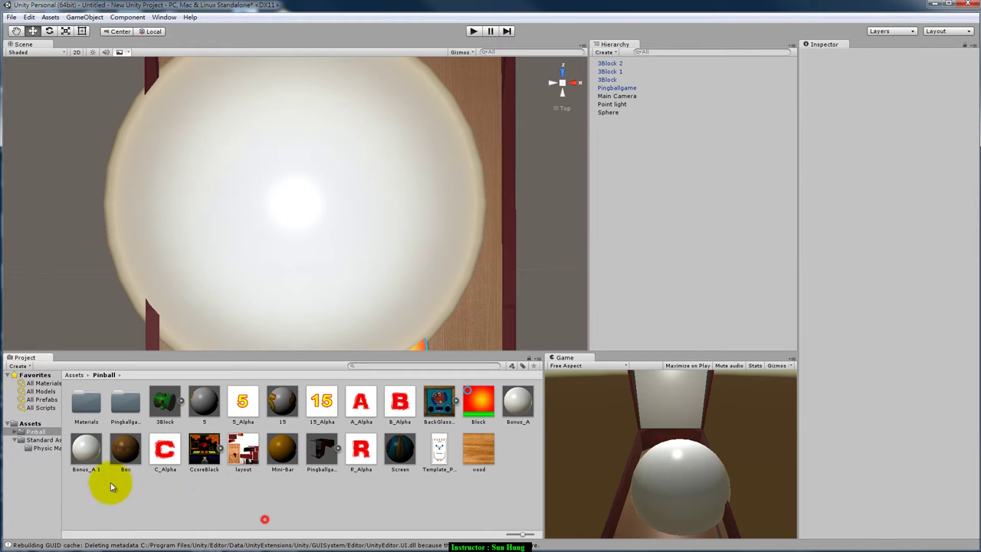
pyautogui.click(86, 471)
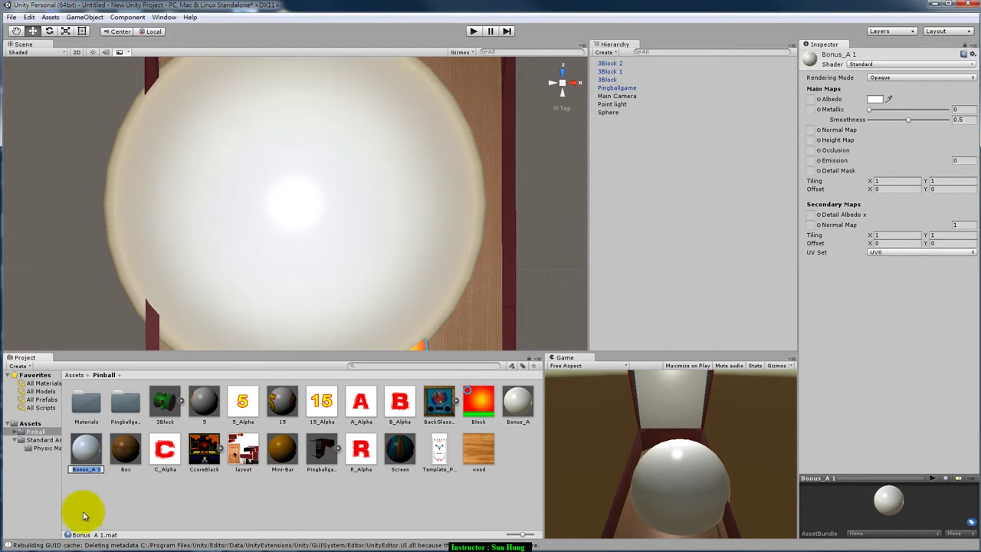
pyautogui.click(99, 472)
pyautogui.click(93, 469)
pyautogui.write('B')
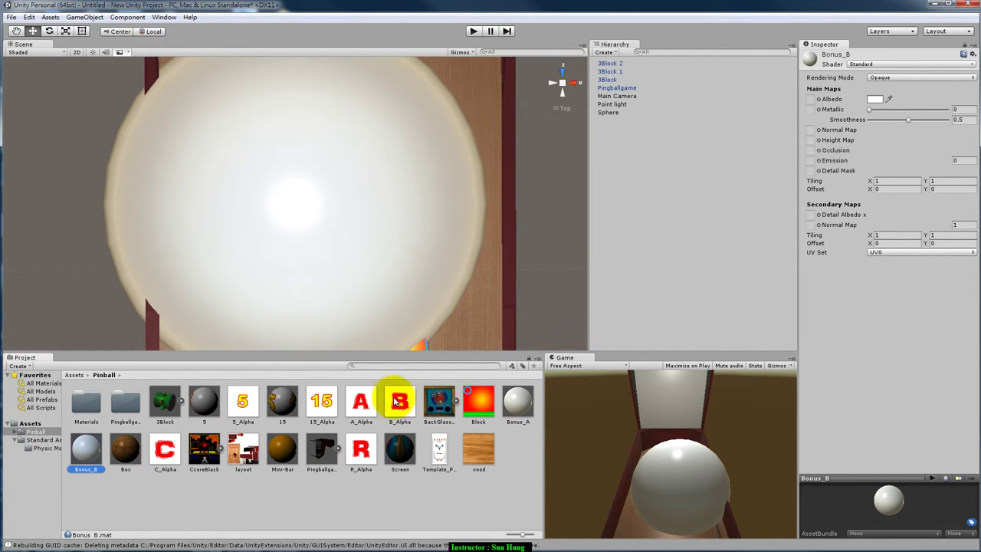
# Set A_Alpha as Bonus_A's Albedo and apply Bonus_A to the sphere
pyautogui.click(363, 402)
pyautogui.click(513, 404)
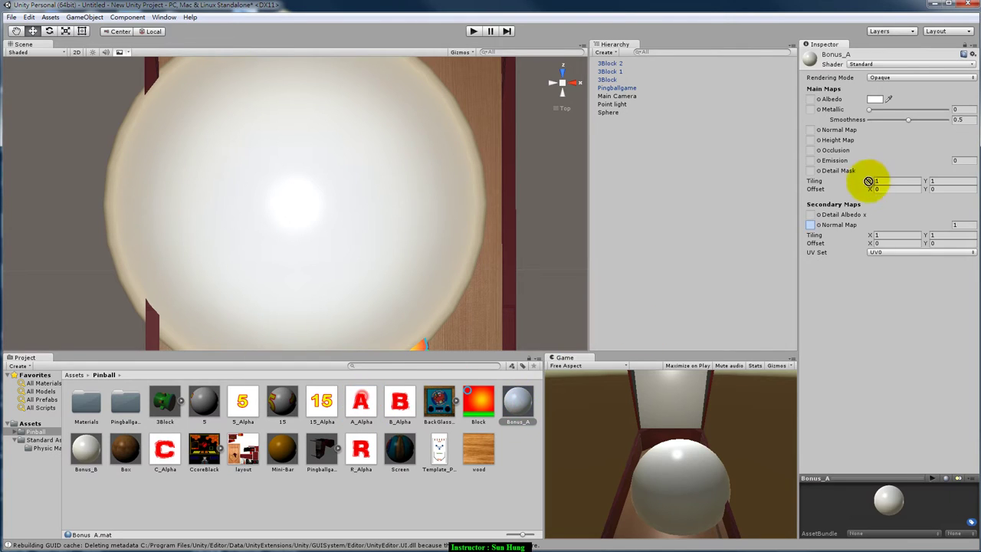
pyautogui.moveTo(822, 109); pyautogui.dragTo(811, 101)
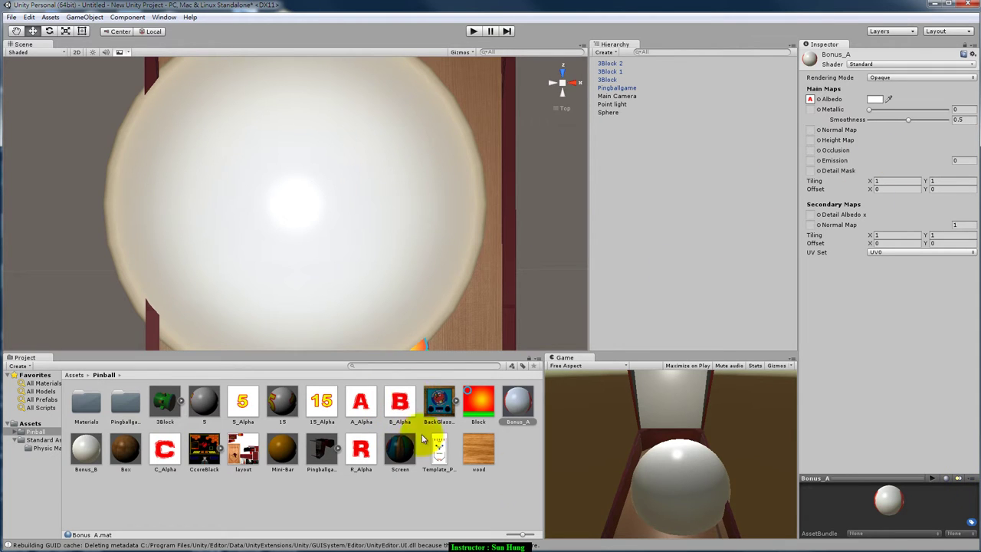
pyautogui.moveTo(518, 401); pyautogui.dragTo(303, 264)
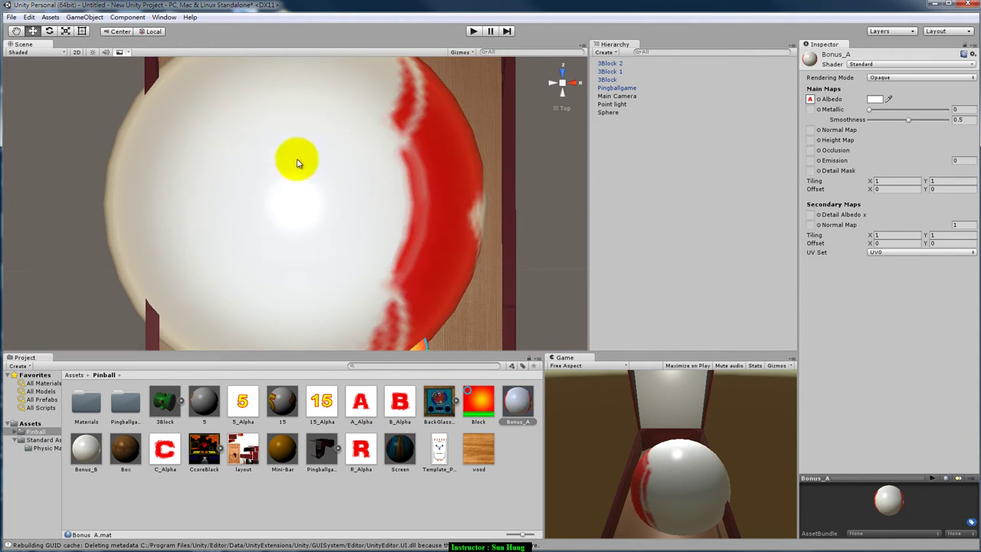
# Scale the sphere down to about 0.2 to fit the table
pyautogui.click(256, 146)
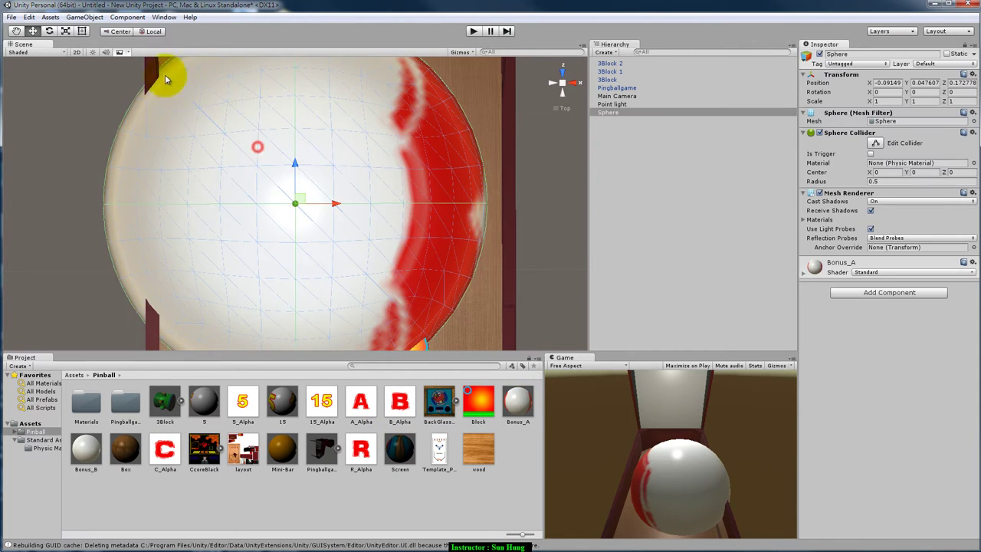
pyautogui.click(65, 31)
pyautogui.moveTo(295, 206); pyautogui.dragTo(302, 239)
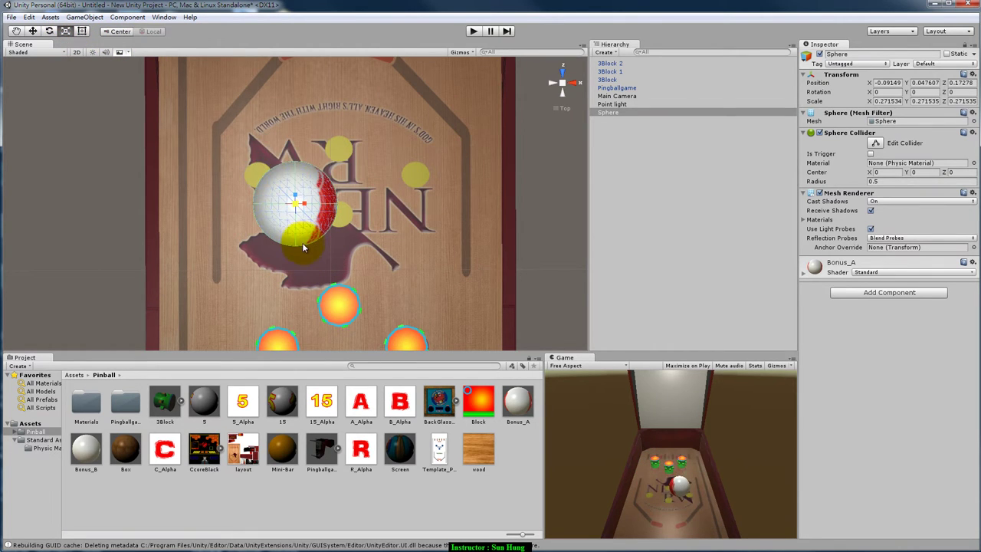
# Try rotation values and free rotation on the sphere to reorient the A
pyautogui.click(49, 31)
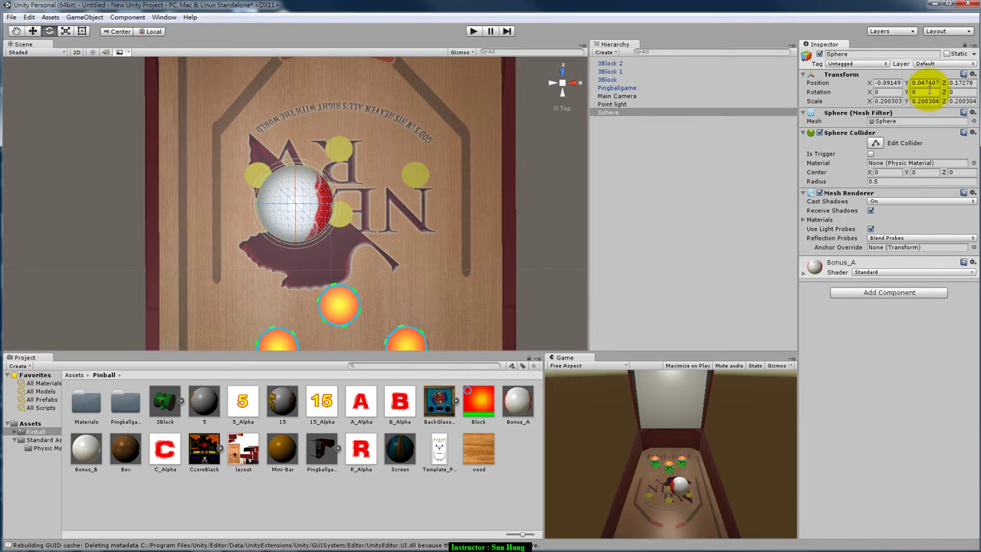
pyautogui.click(887, 82)
pyautogui.click(919, 92)
pyautogui.write('90')
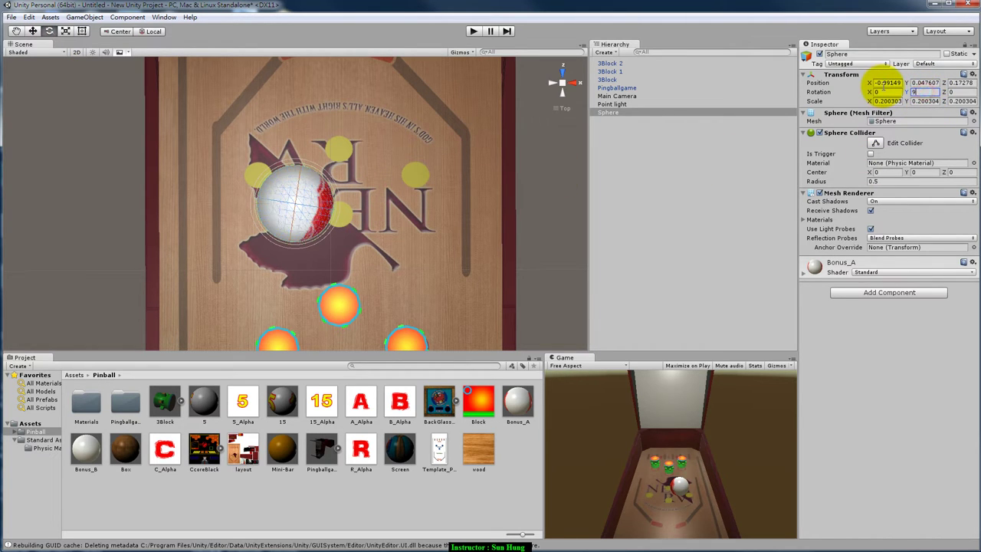
pyautogui.click(873, 92)
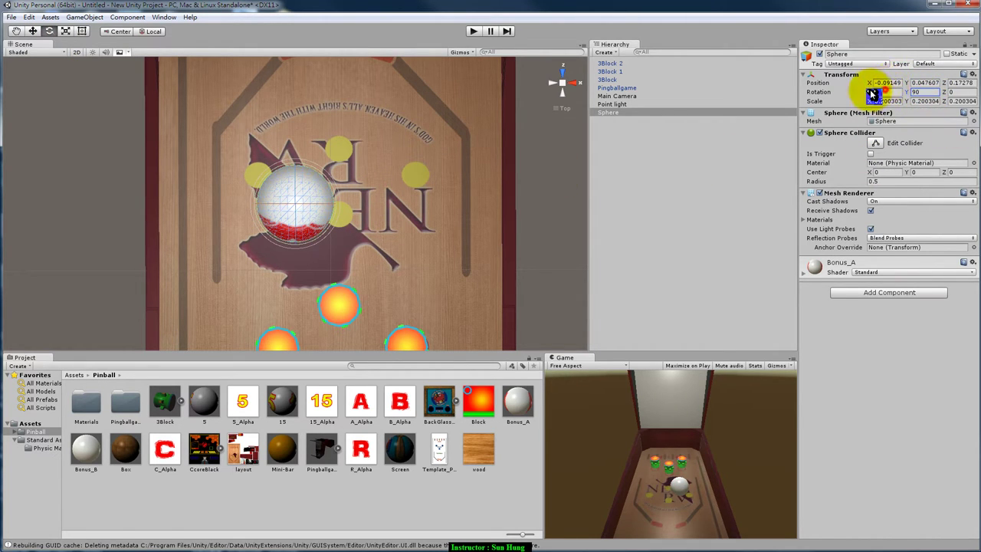
pyautogui.write('45')
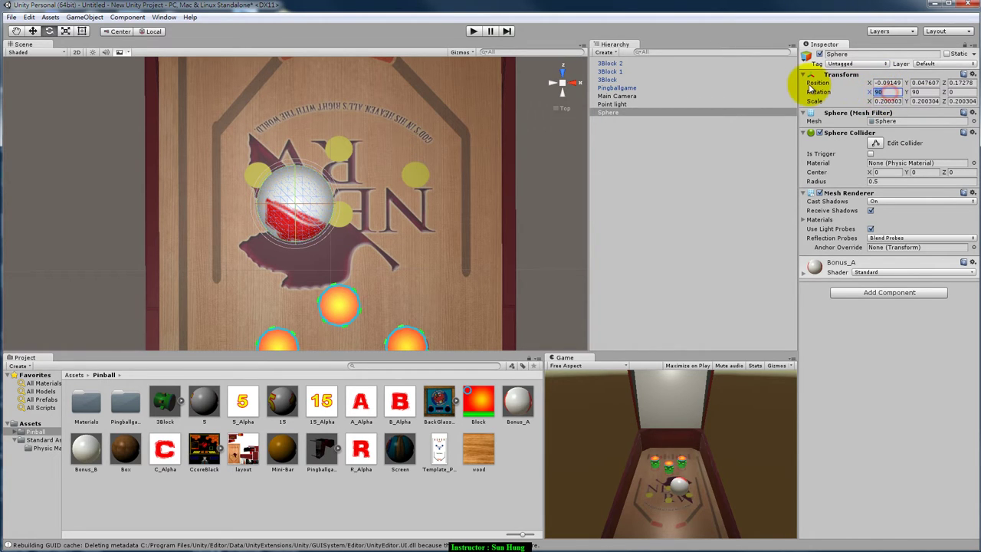
pyautogui.write('180')
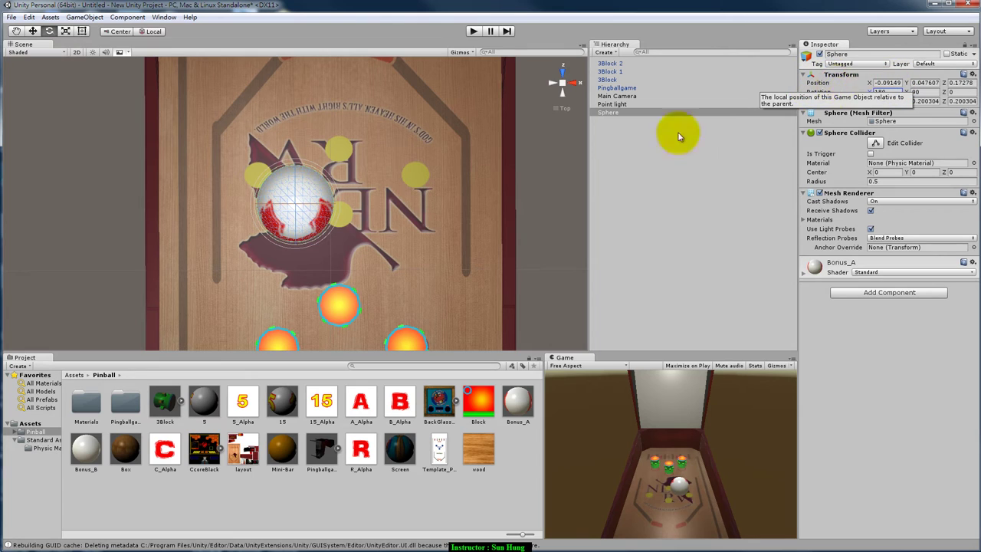
pyautogui.moveTo(296, 195); pyautogui.dragTo(309, 86)
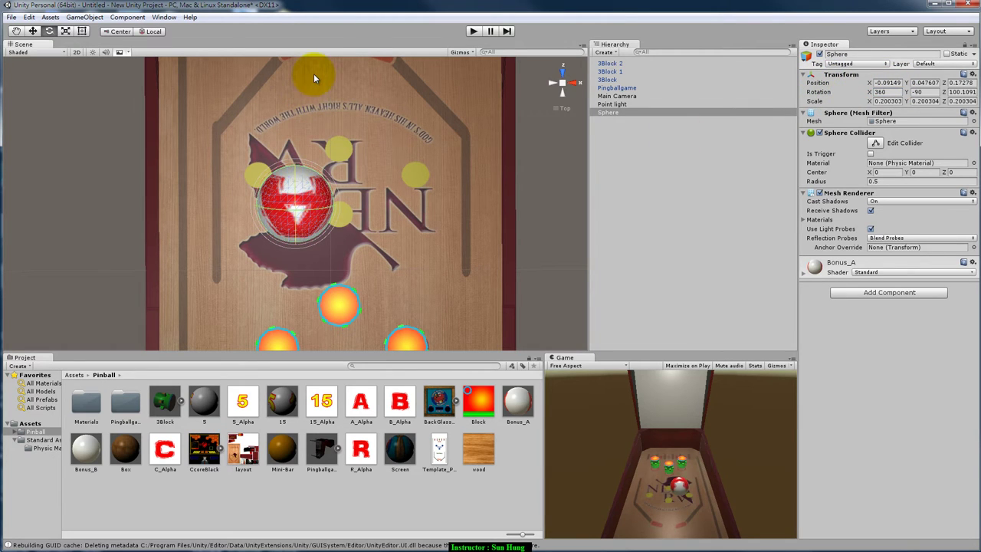
# Settle the sphere's rotation at 0, -90, 90
pyautogui.click(887, 91)
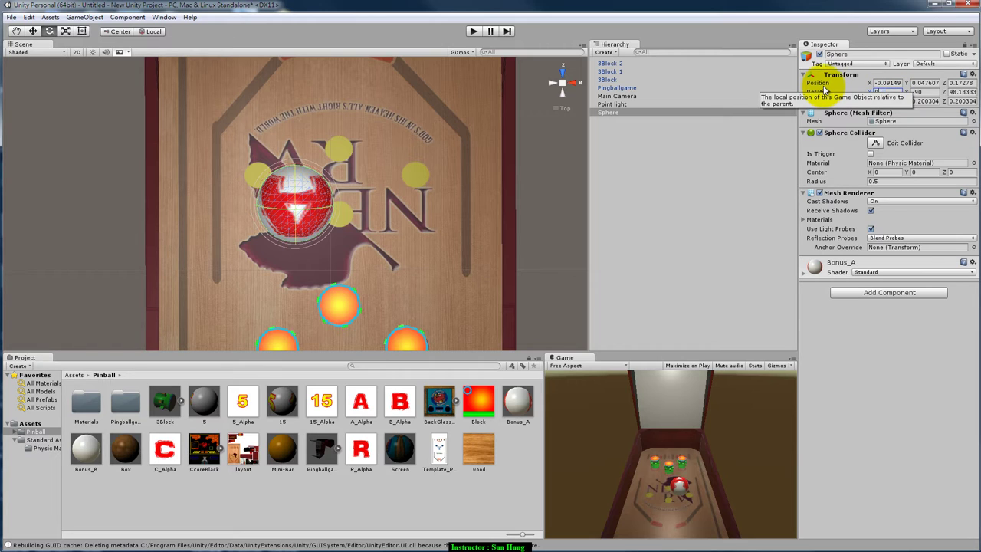
pyautogui.click(890, 83)
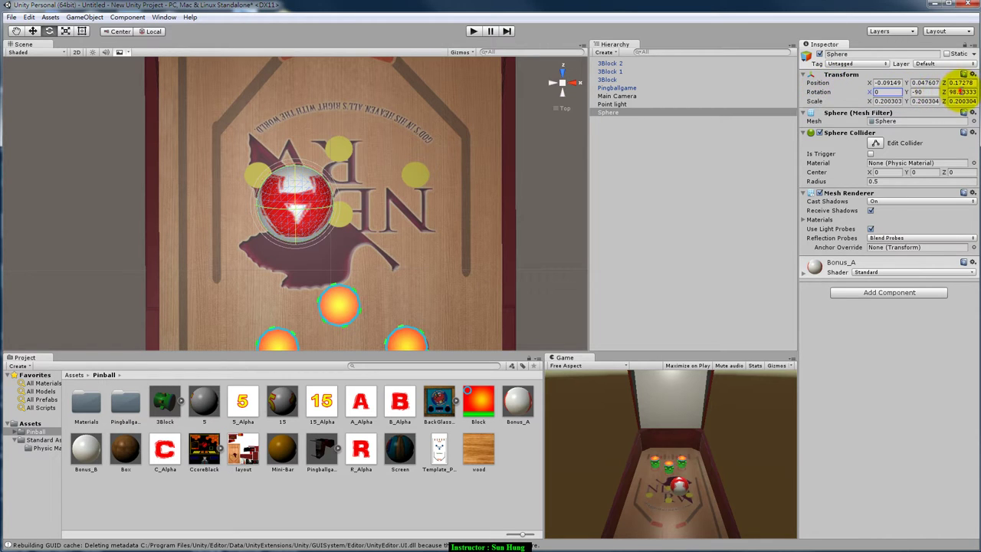
pyautogui.click(965, 100)
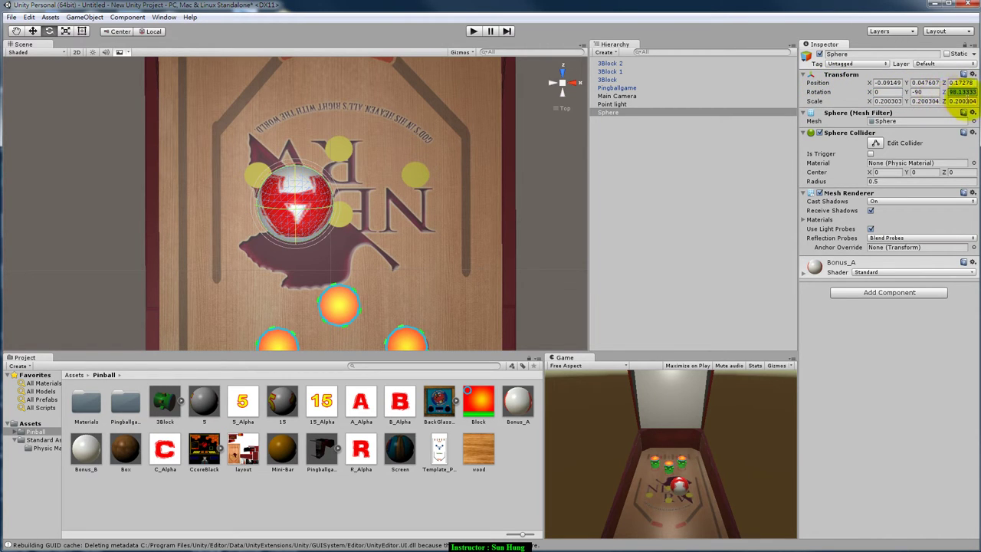
pyautogui.write('9')
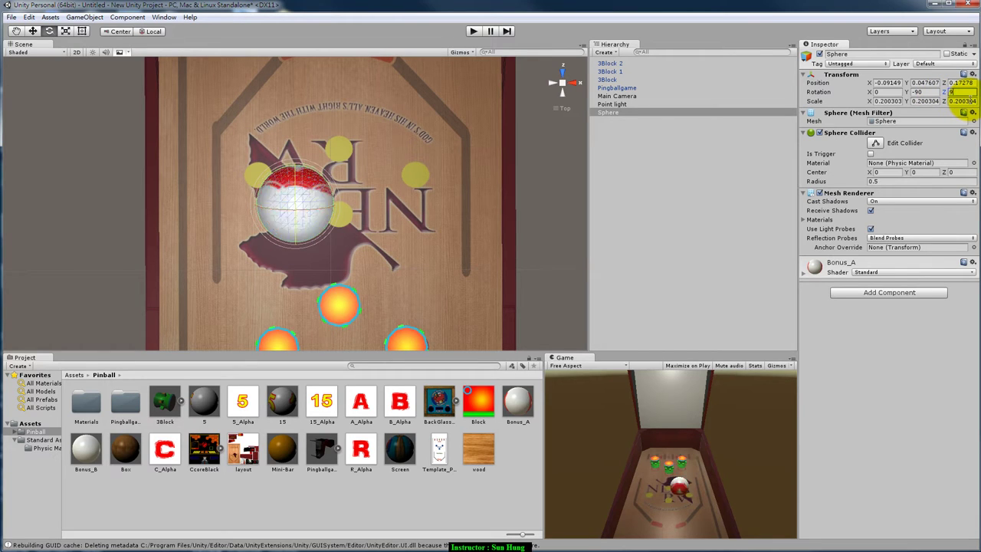
pyautogui.write('0')
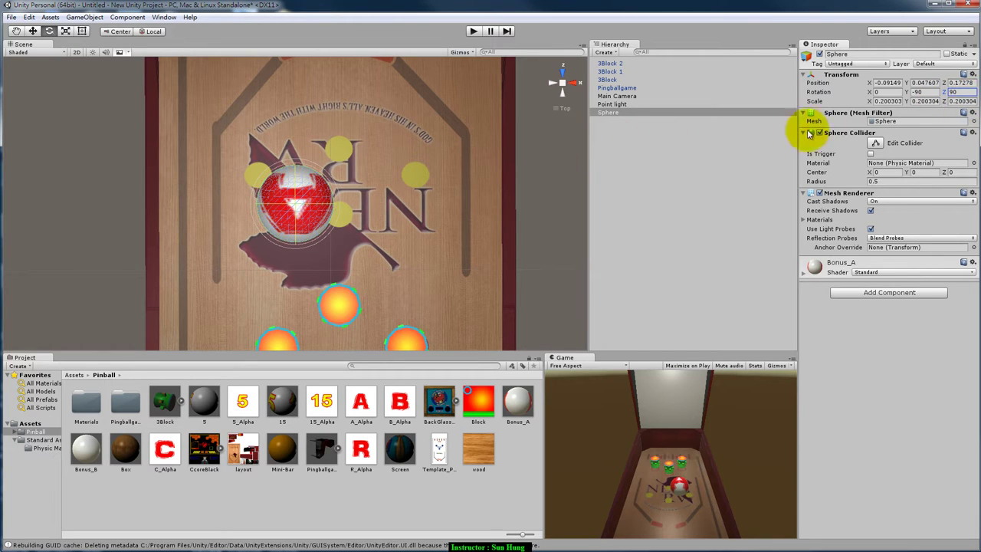
pyautogui.click(925, 92)
pyautogui.doubleClick(925, 92)
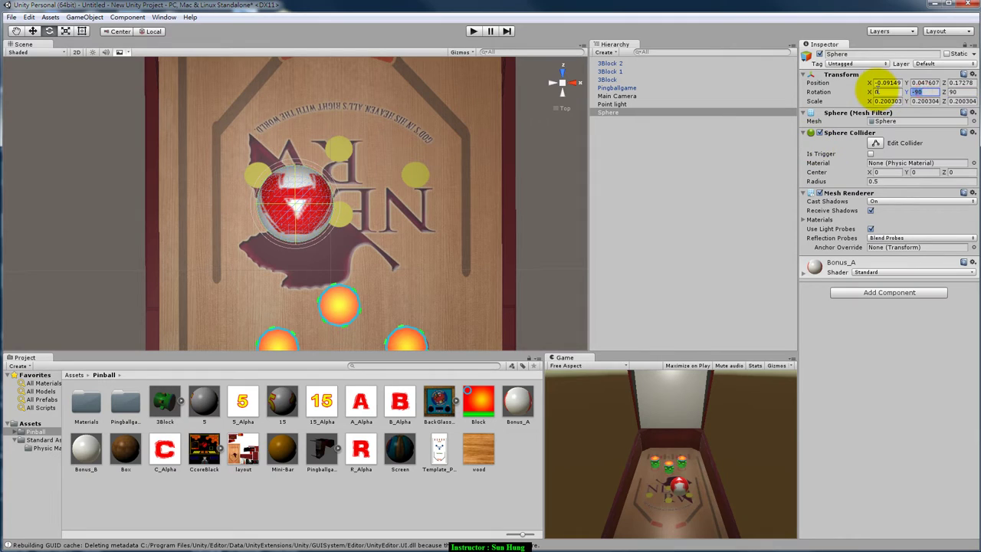
pyautogui.write('180')
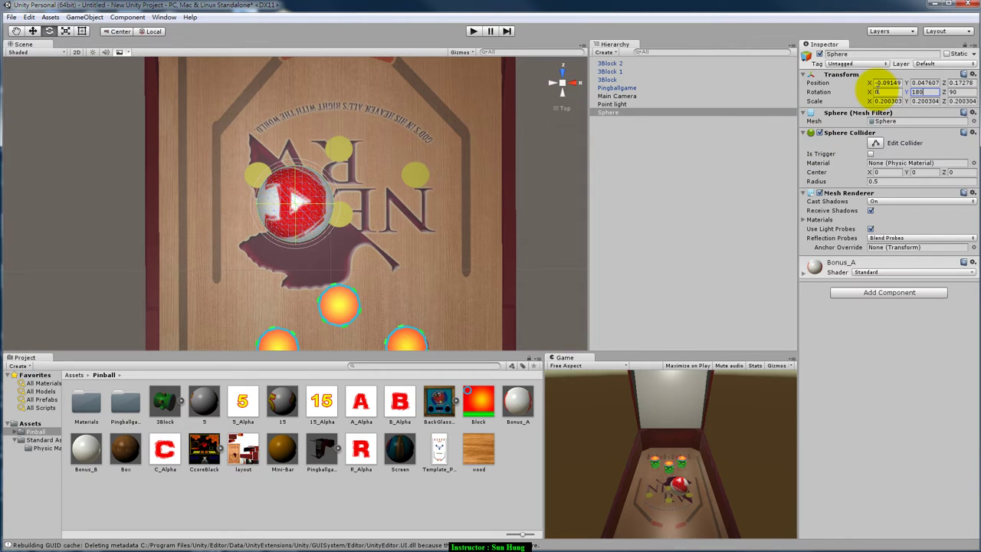
pyautogui.press('BackSpace')
pyautogui.press('BackSpace')
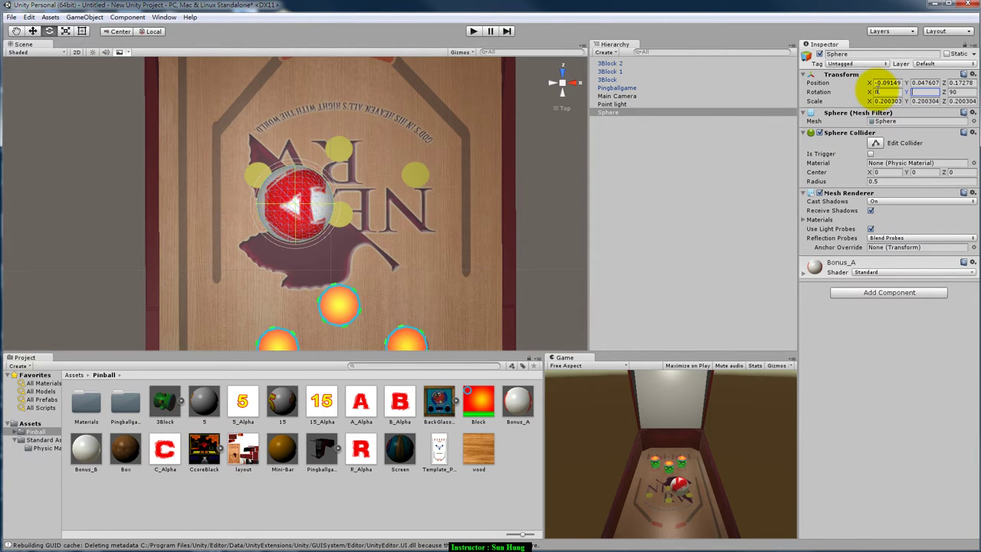
pyautogui.write('0')
pyautogui.press('BackSpace')
pyautogui.write('9')
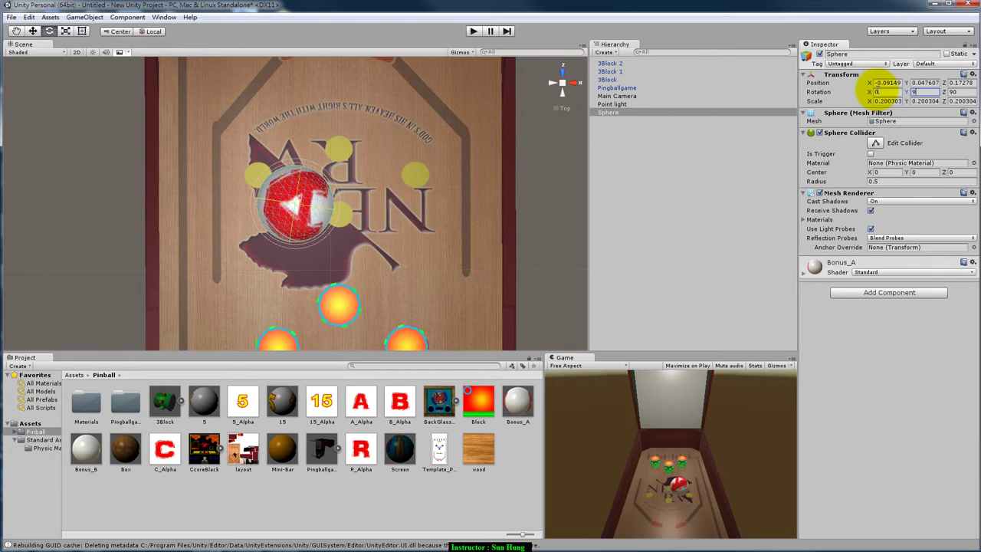
pyautogui.write('0')
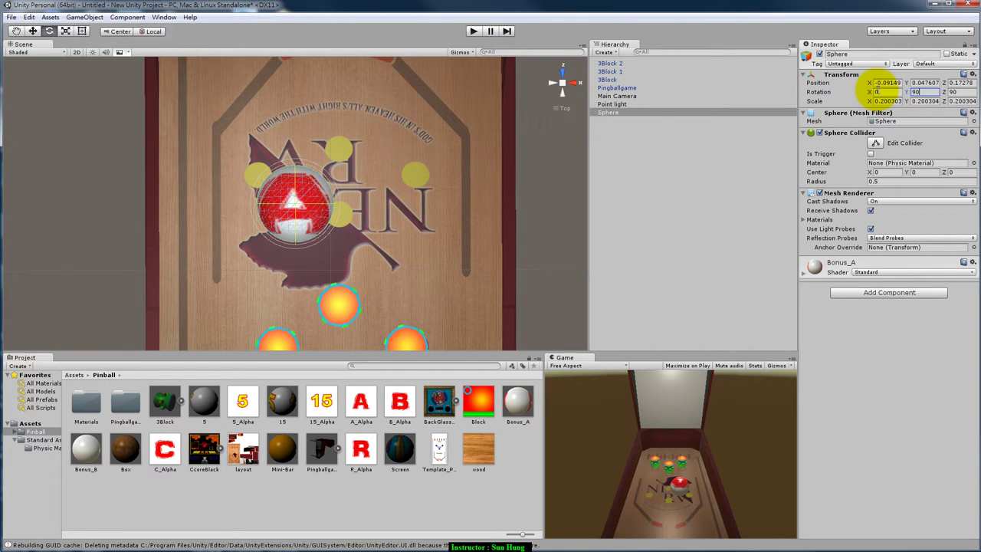
pyautogui.press('BackSpace')
pyautogui.press('BackSpace')
pyautogui.write('90')
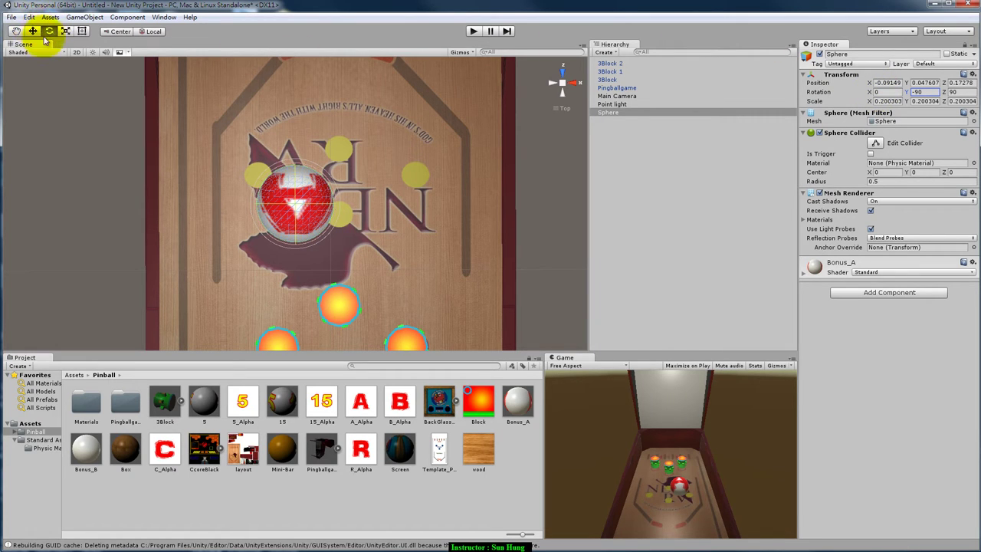
pyautogui.click(82, 31)
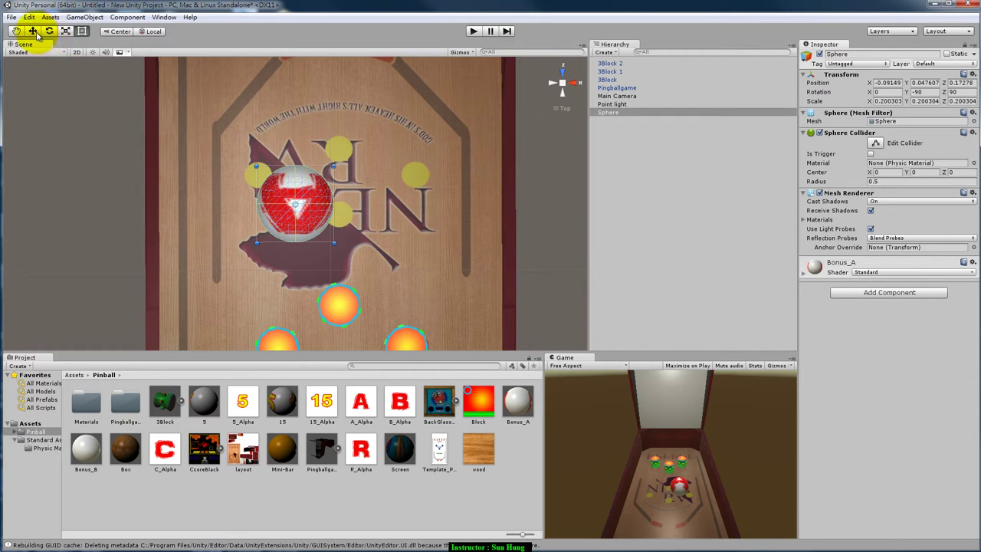
# Flatten the sphere into a thin disc and shrink it uniformly
pyautogui.click(65, 31)
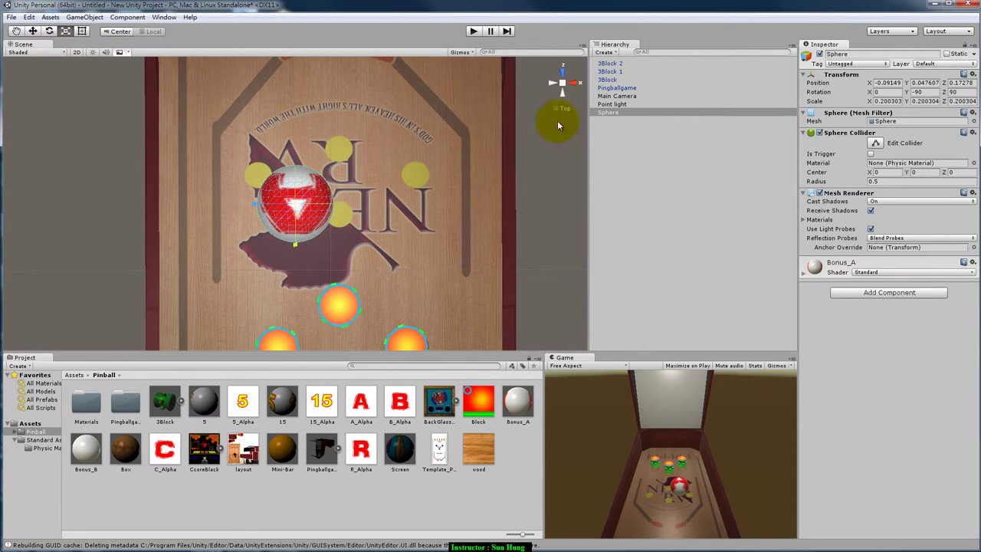
pyautogui.click(562, 90)
pyautogui.scroll(5, 466, 193)
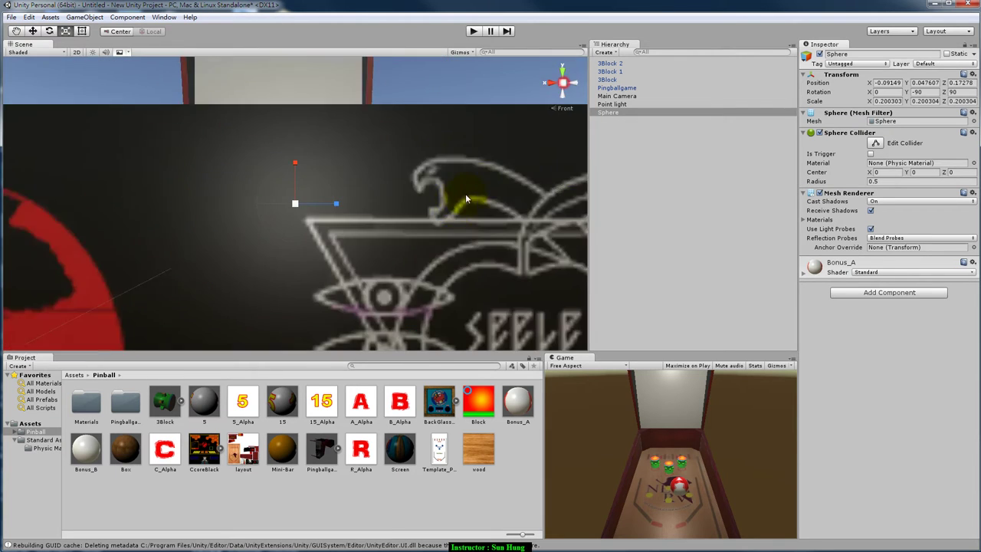
pyautogui.scroll(3, 440, 199)
pyautogui.keyDown('alt'); pyautogui.moveTo(439, 200); pyautogui.dragTo(344, 250); pyautogui.keyUp('alt')
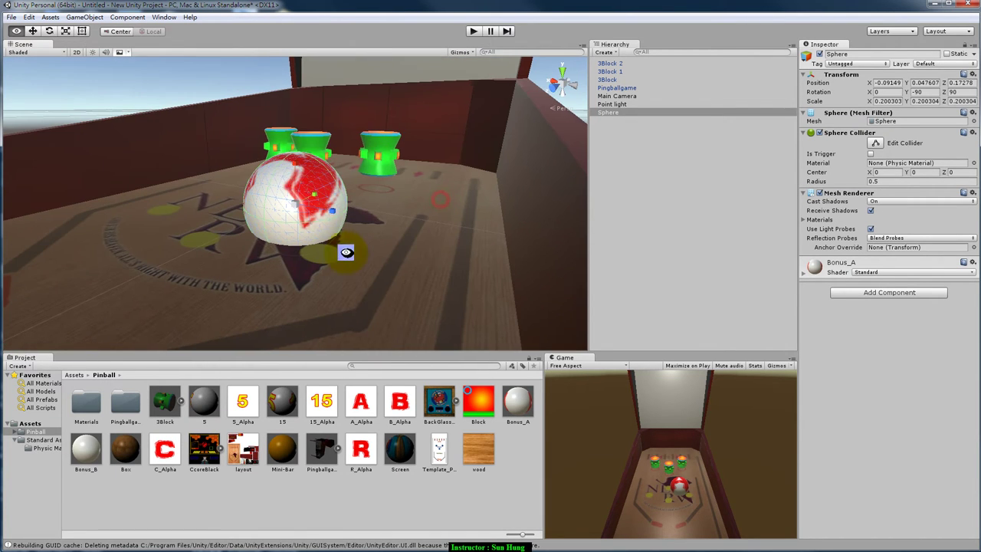
pyautogui.moveTo(293, 161); pyautogui.dragTo(298, 186)
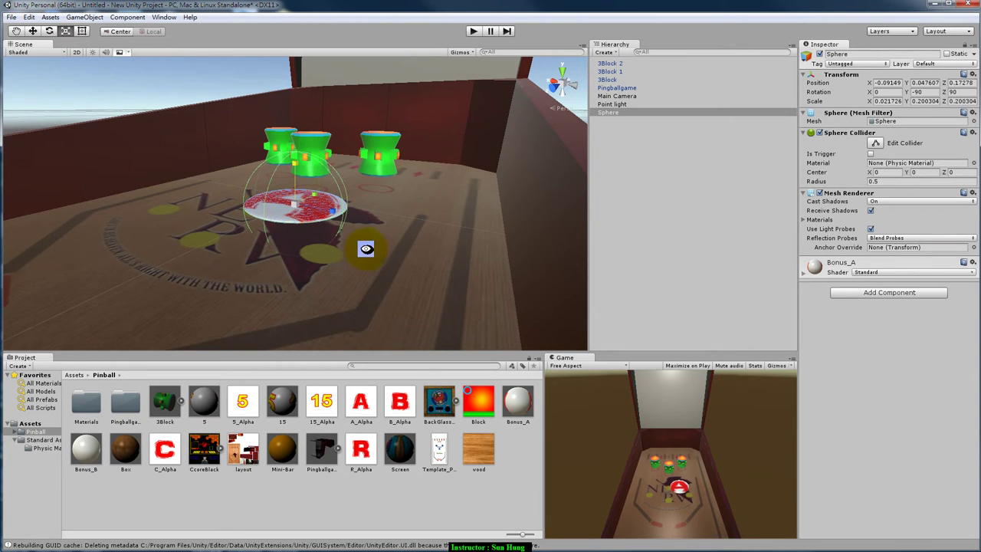
pyautogui.keyDown('alt'); pyautogui.moveTo(363, 245); pyautogui.dragTo(327, 234); pyautogui.keyUp('alt')
pyautogui.moveTo(292, 203)
pyautogui.mouseDown()
pyautogui.moveTo(300, 232)
pyautogui.moveTo(741, 94)
pyautogui.mouseUp()
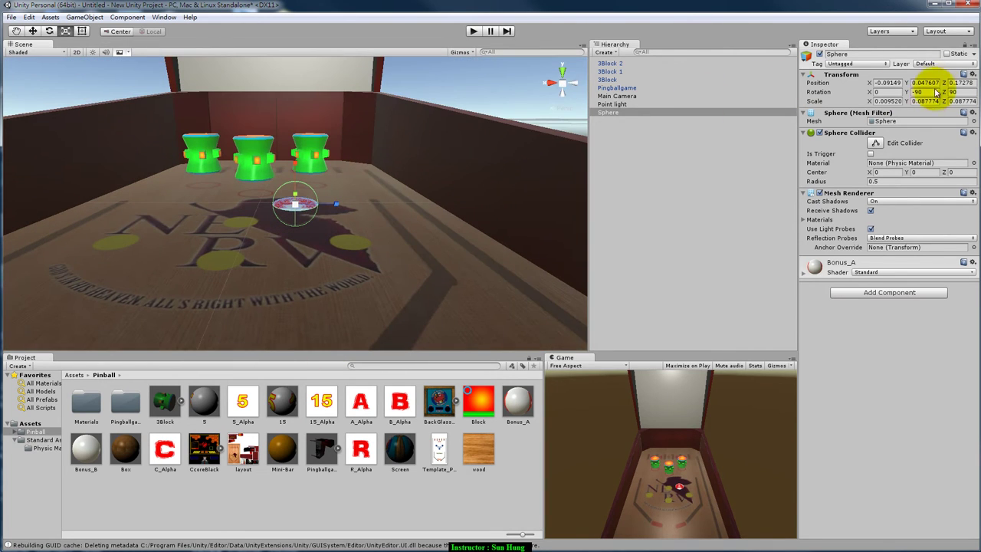
# Set the sphere's Position Z and Y to 0
pyautogui.click(957, 83)
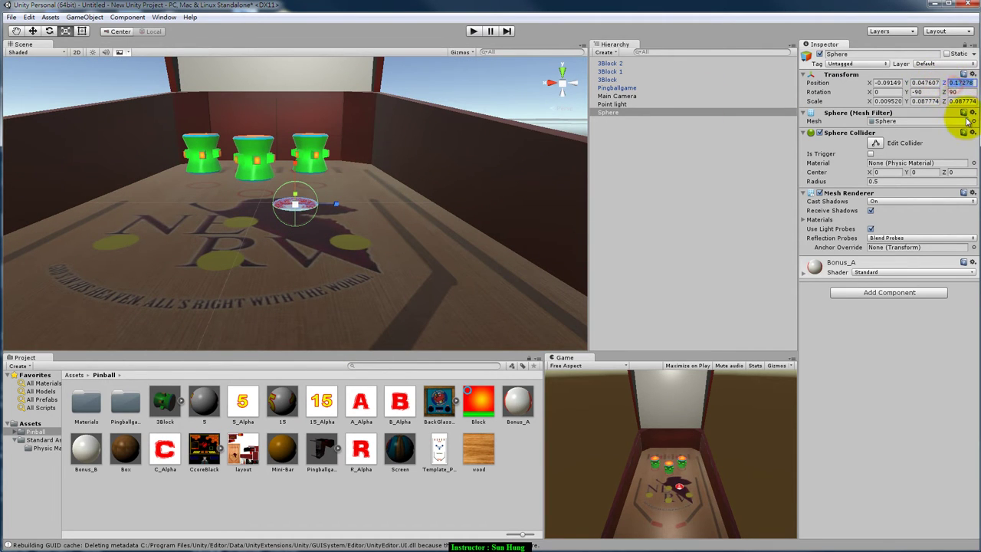
pyautogui.write('0')
pyautogui.keyDown('alt'); pyautogui.moveTo(416, 191); pyautogui.dragTo(326, 130); pyautogui.keyUp('alt')
pyautogui.click(935, 82)
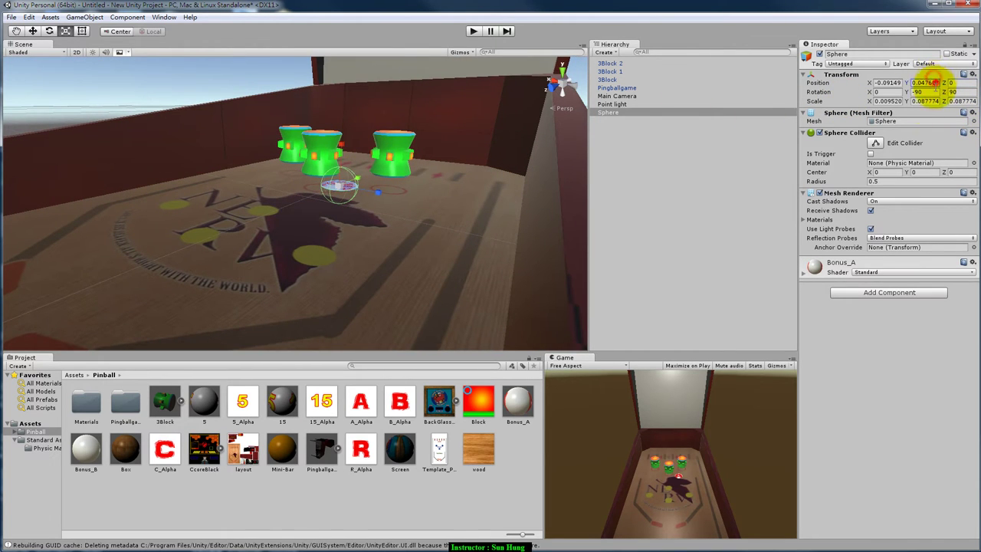
pyautogui.write('0')
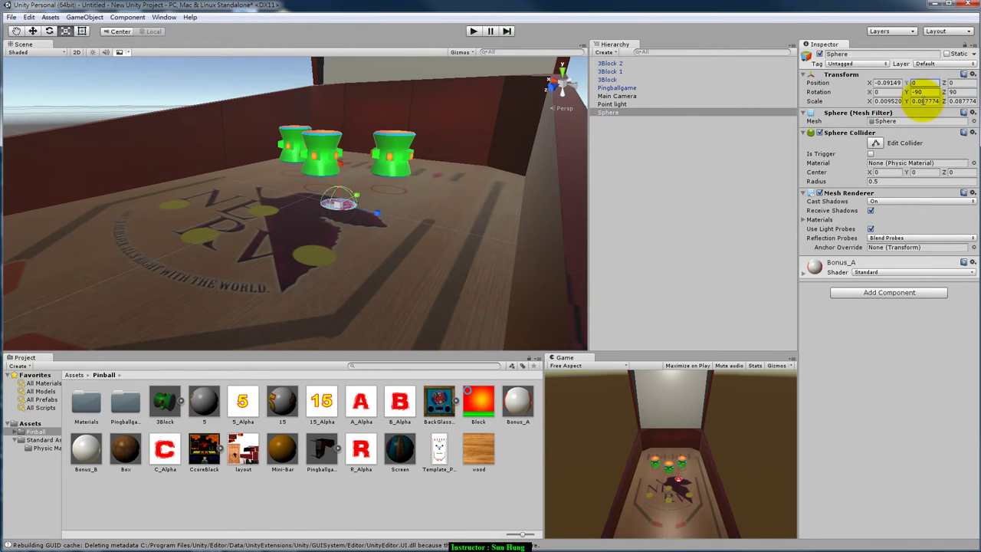
pyautogui.keyDown('alt'); pyautogui.moveTo(411, 247); pyautogui.dragTo(365, 232); pyautogui.keyUp('alt')
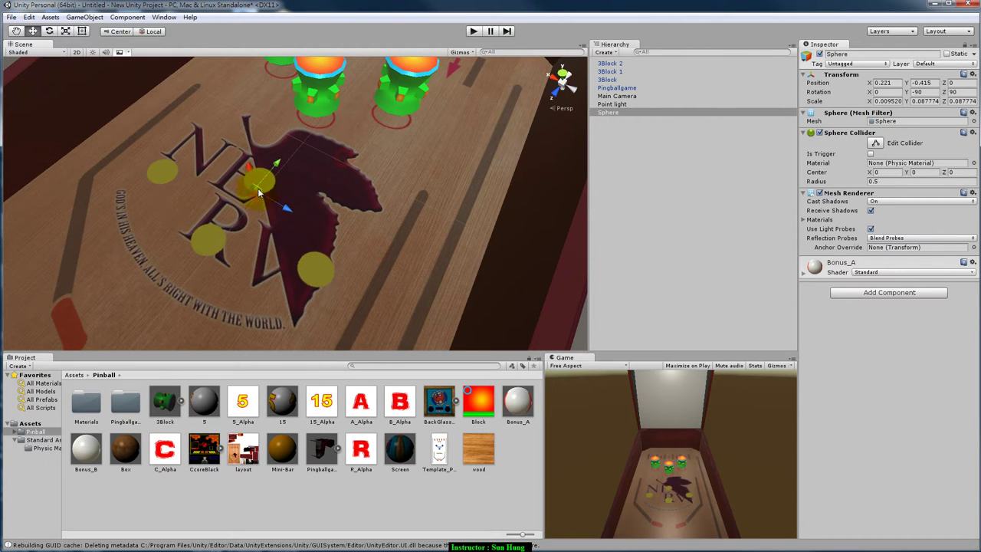
# Place the A disc on a yellow spot and put its duplicate, Sphere 1, on the right spot
pyautogui.keyDown('alt'); pyautogui.moveTo(357, 197); pyautogui.dragTo(383, 248); pyautogui.keyUp('alt')
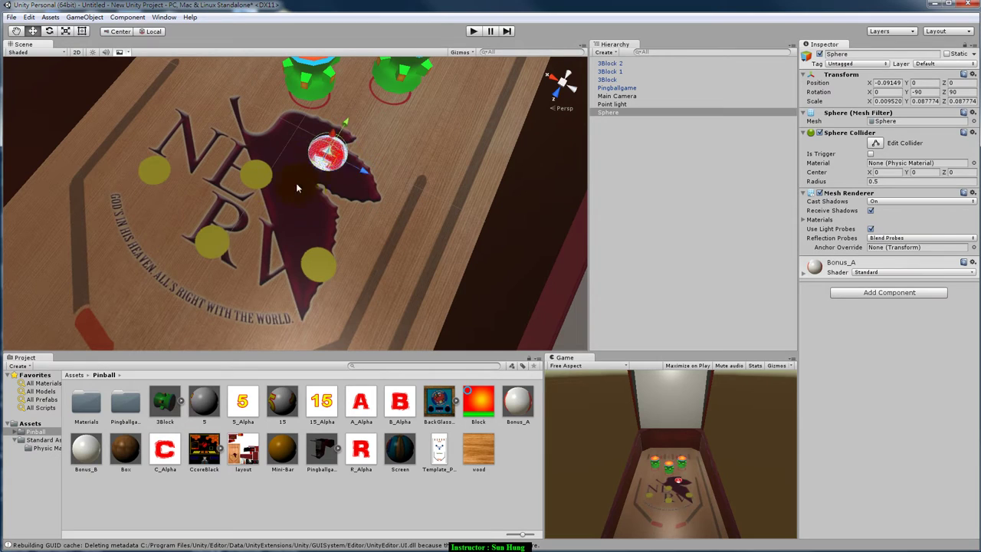
pyautogui.moveTo(331, 155)
pyautogui.mouseDown()
pyautogui.moveTo(260, 187)
pyautogui.moveTo(257, 178)
pyautogui.mouseUp()
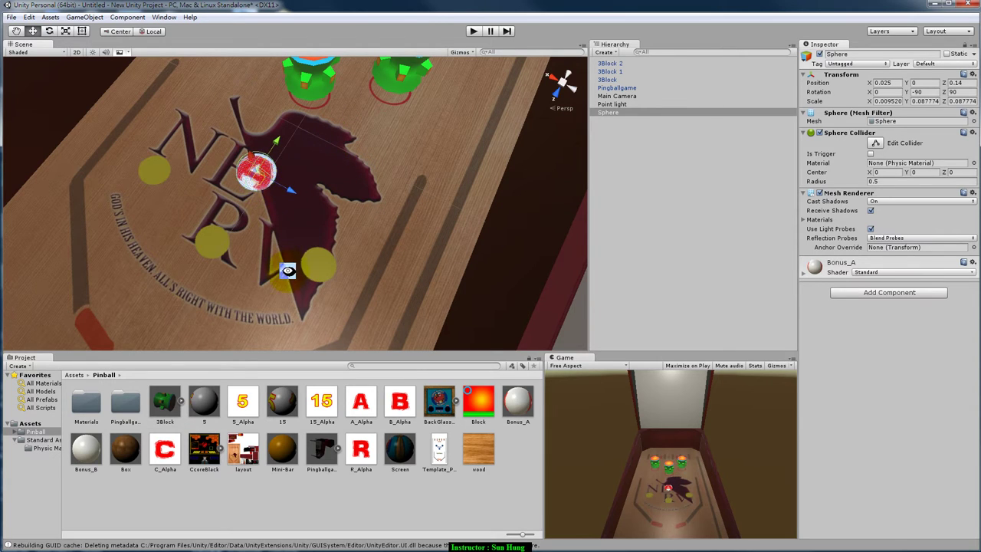
pyautogui.keyDown('alt'); pyautogui.moveTo(284, 271); pyautogui.dragTo(343, 217); pyautogui.keyUp('alt')
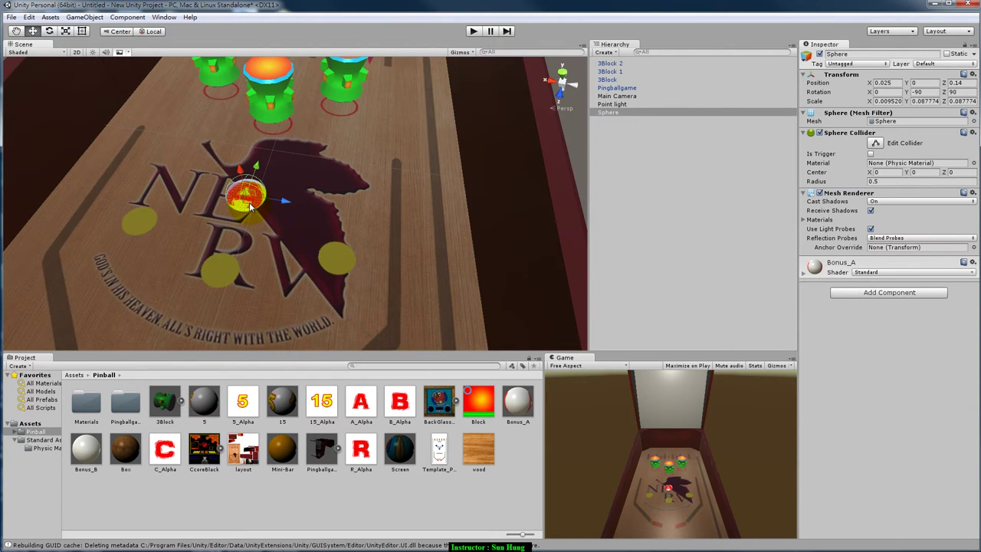
pyautogui.hotkey('ctrl', 'd')
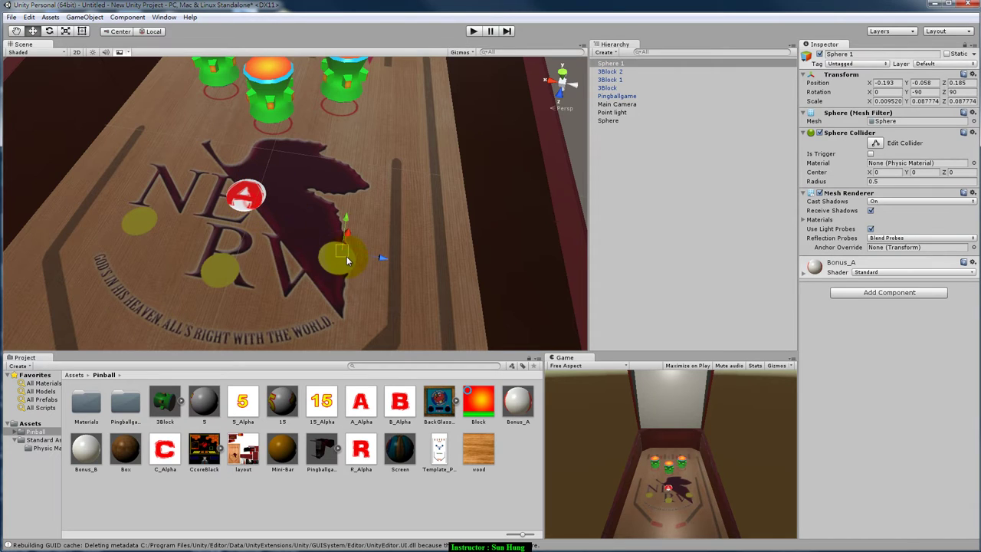
pyautogui.moveTo(248, 206); pyautogui.dragTo(341, 272)
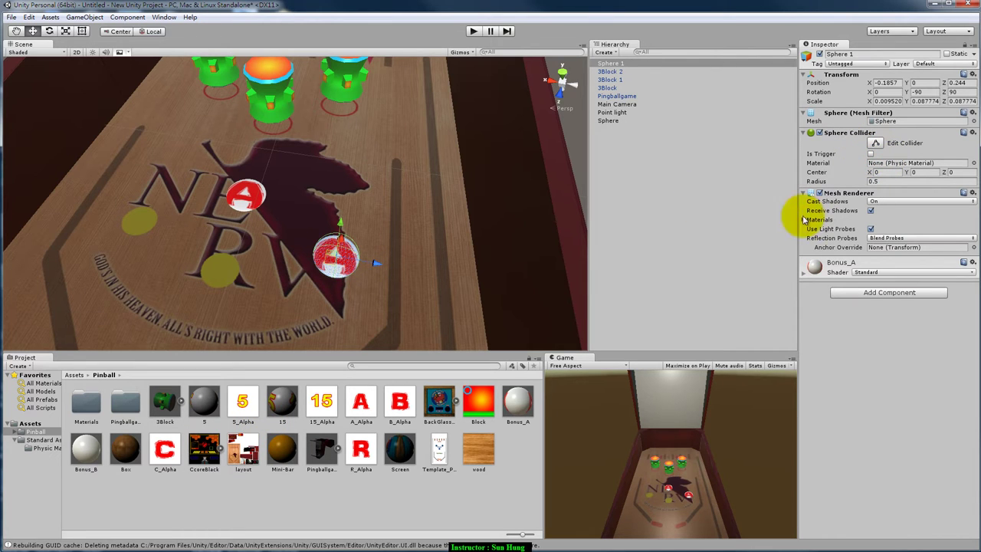
pyautogui.moveTo(388, 311)
pyautogui.keyDown('alt'); pyautogui.mouseDown()
pyautogui.moveTo(350, 286)
pyautogui.moveTo(416, 292)
pyautogui.mouseUp(); pyautogui.keyUp('alt')
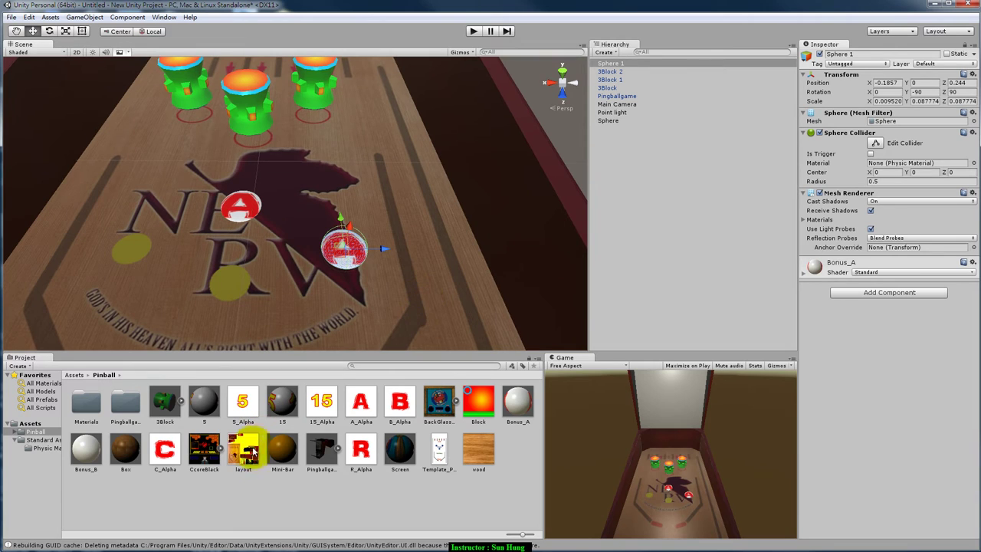
# Give Bonus_B the B_Alpha albedo texture and apply it to the right disc, Sphere 1
pyautogui.click(86, 449)
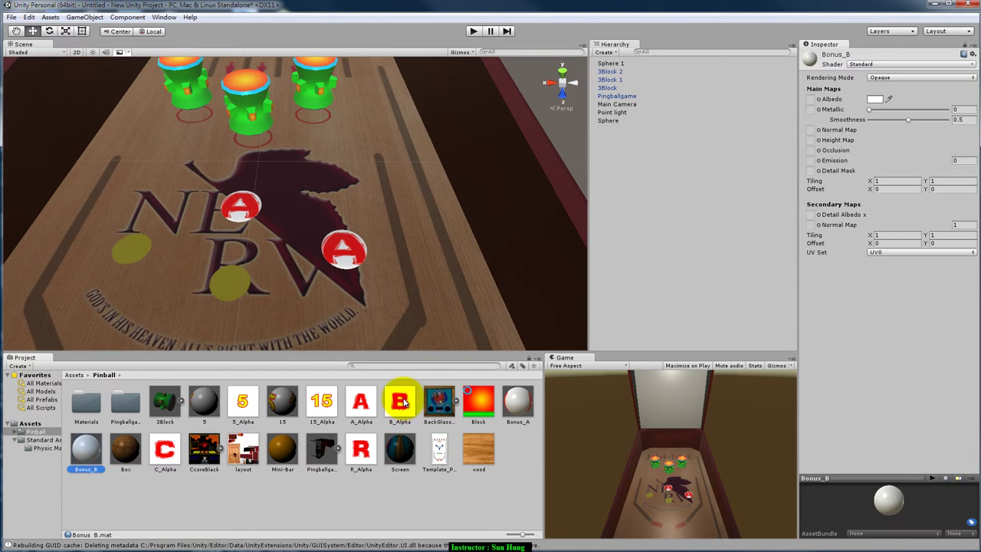
pyautogui.moveTo(404, 404); pyautogui.dragTo(809, 99)
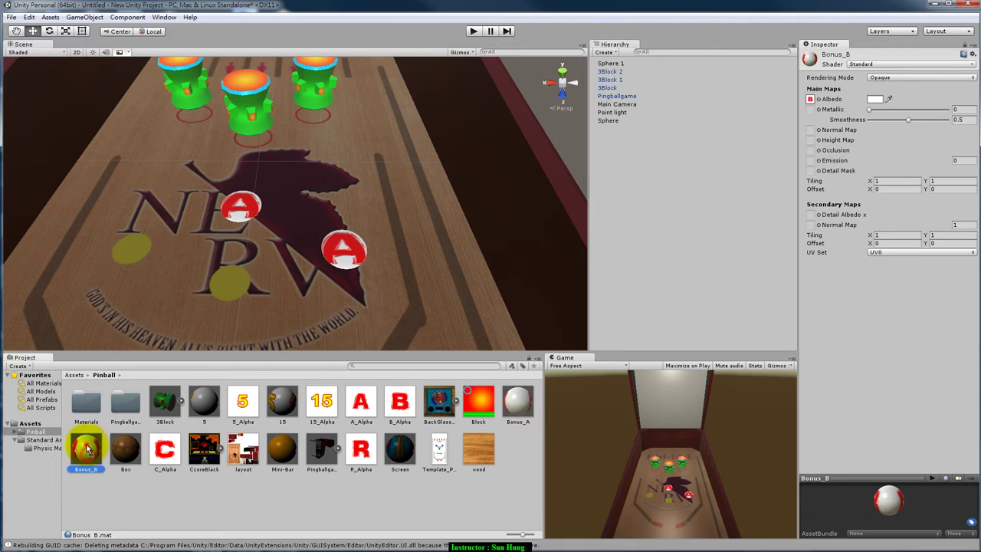
pyautogui.moveTo(86, 449); pyautogui.dragTo(360, 249)
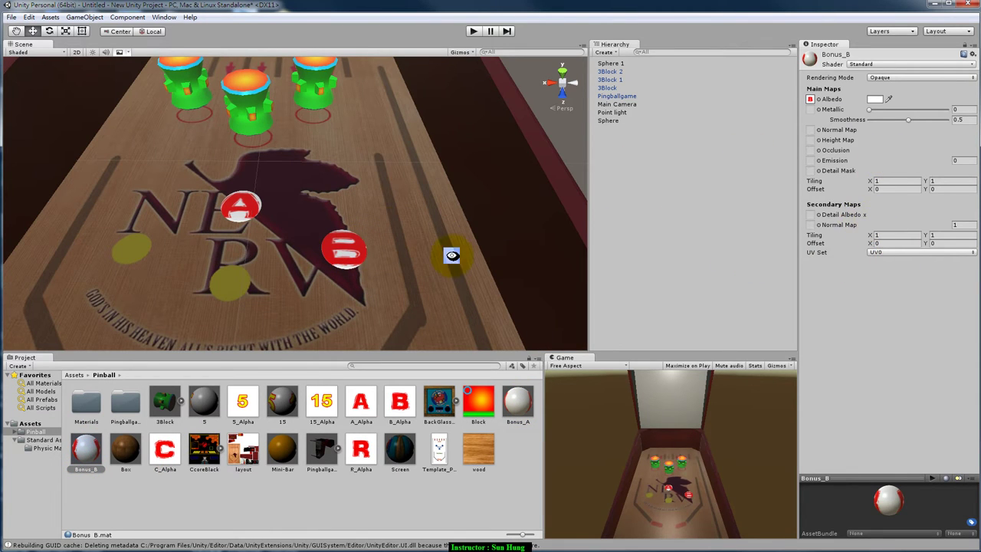
# Orbit the view back toward the bumpers and select one bumper cylinder
pyautogui.keyDown('alt'); pyautogui.moveTo(452, 255); pyautogui.dragTo(416, 245); pyautogui.keyUp('alt')
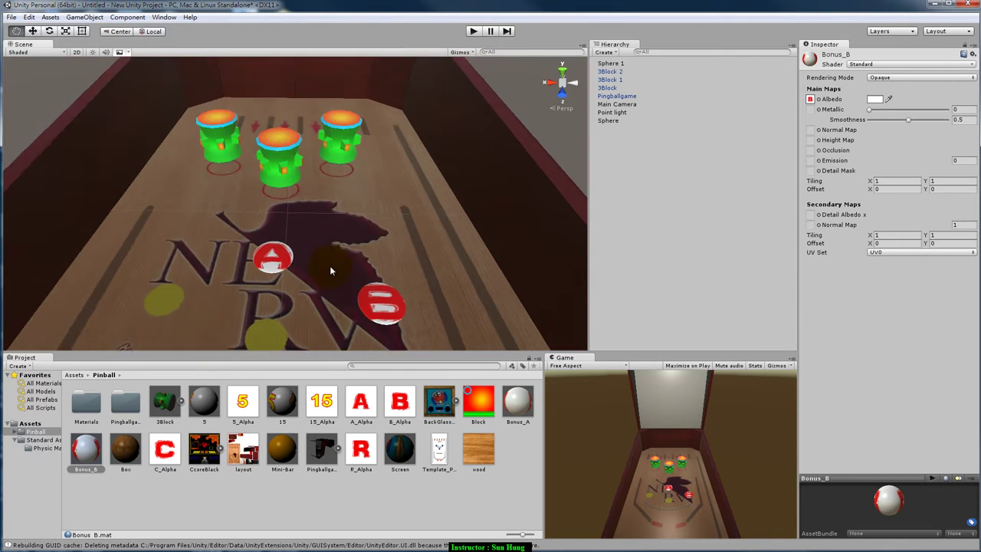
pyautogui.keyDown('alt'); pyautogui.moveTo(270, 214); pyautogui.dragTo(330, 229); pyautogui.keyUp('alt')
pyautogui.click(330, 123)
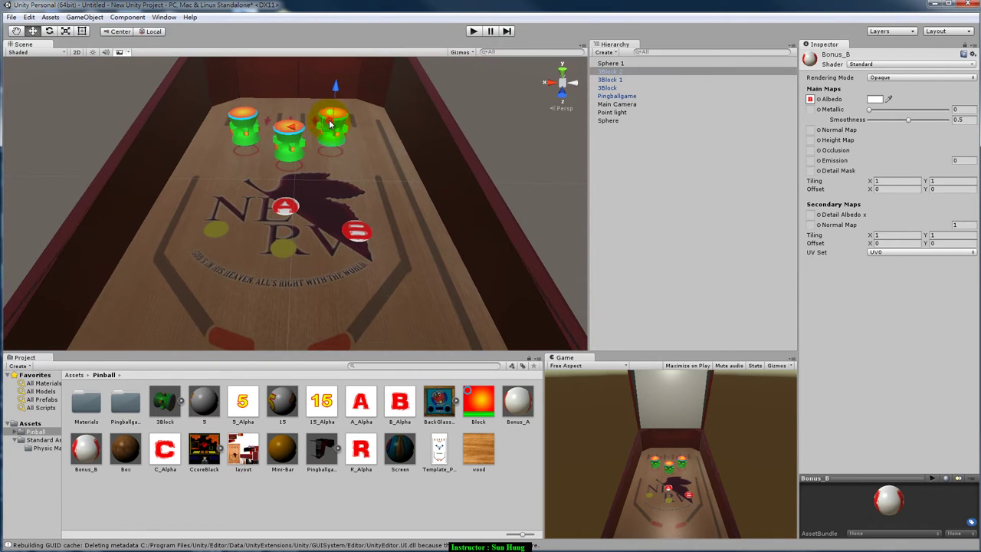
# Select 3Block, 3Block 1 and 3Block 2 and lower their Position Y to 0 onto the playfield
pyautogui.keyDown('shift'); pyautogui.click(280, 134); pyautogui.keyUp('shift')
pyautogui.keyDown('shift'); pyautogui.click(257, 126); pyautogui.keyUp('shift')
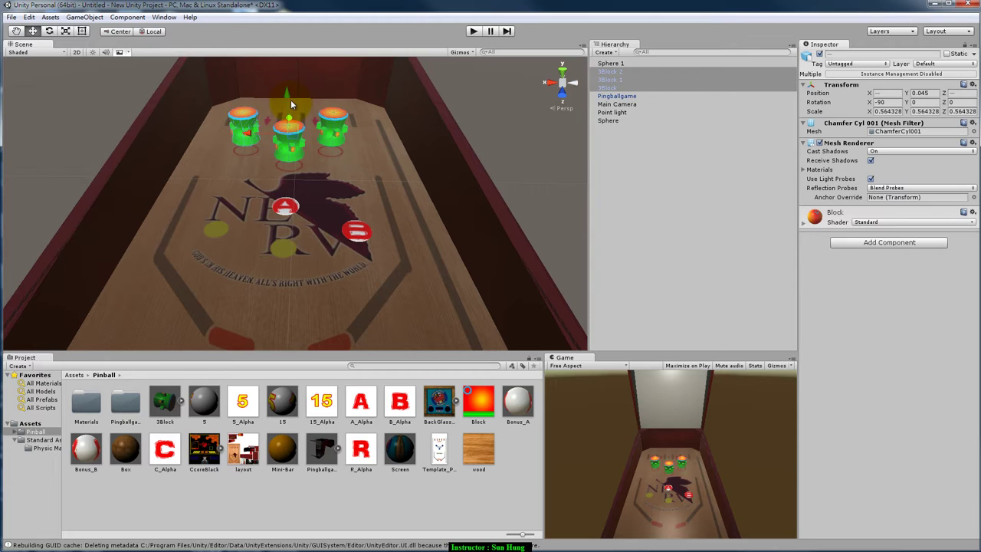
pyautogui.click(919, 93)
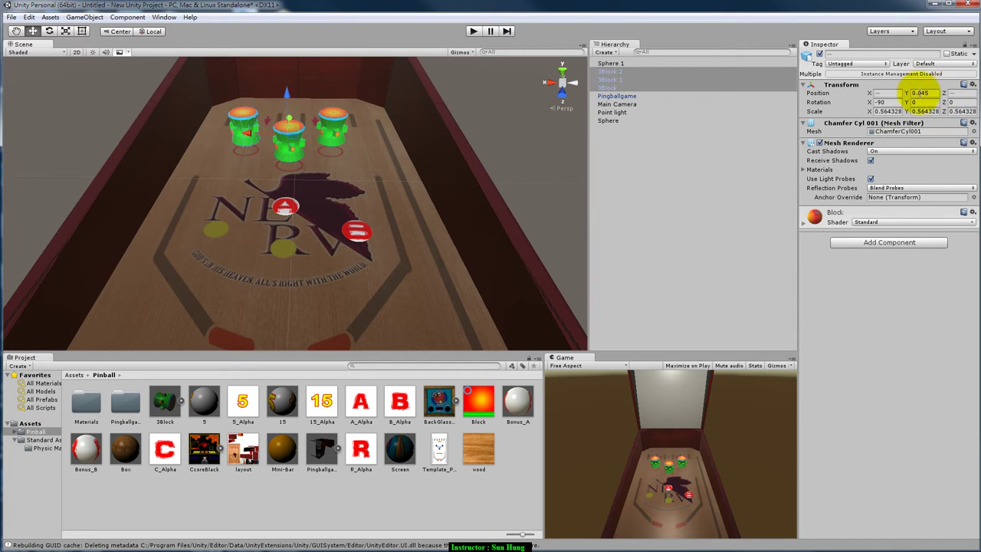
pyautogui.moveTo(910, 100); pyautogui.dragTo(907, 100)
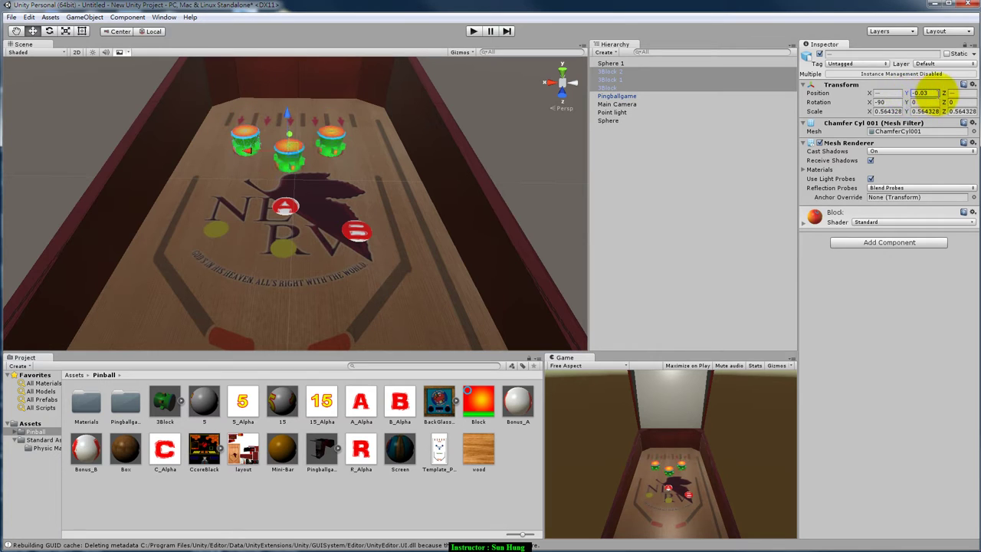
pyautogui.click(935, 93)
pyautogui.write('0')
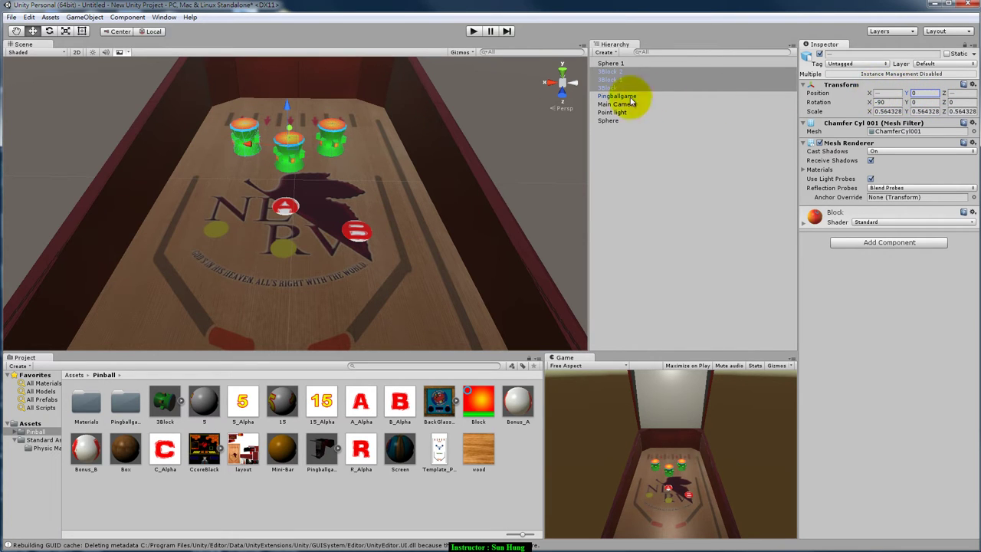
pyautogui.click(487, 126)
pyautogui.moveTo(465, 261); pyautogui.dragTo(408, 262, button='middle')
# Zoom and orbit the Scene view onto the red-arrow lanes at the table's top end
pyautogui.scroll(-5, 420, 256)
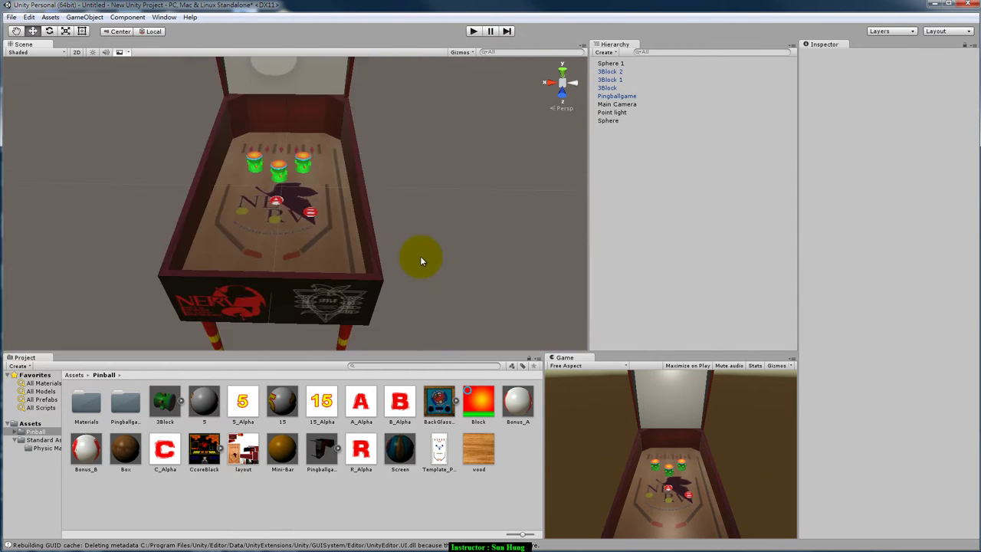
pyautogui.scroll(5, 410, 259)
pyautogui.keyDown('alt'); pyautogui.moveTo(410, 259); pyautogui.dragTo(327, 193); pyautogui.keyUp('alt')
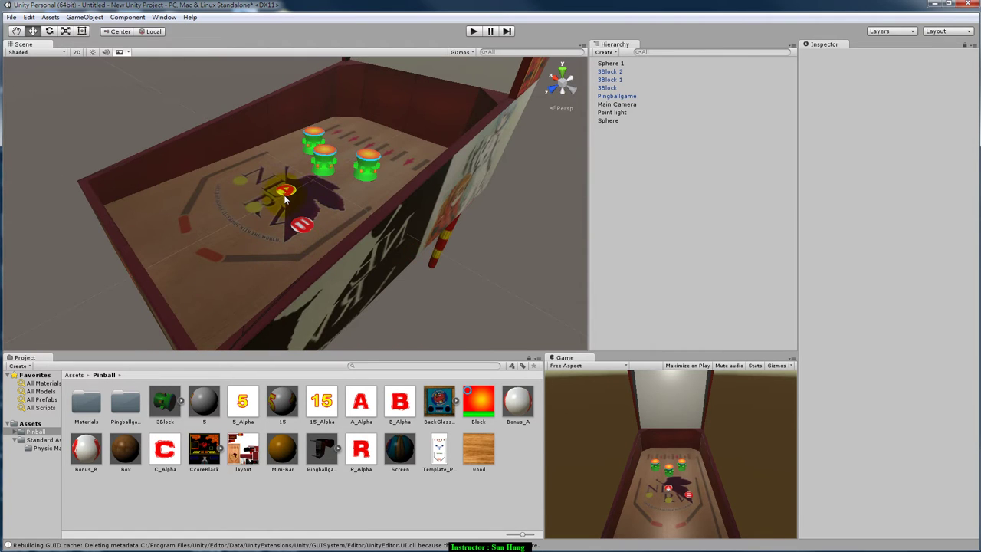
pyautogui.moveTo(314, 253)
pyautogui.keyDown('alt'); pyautogui.mouseDown()
pyautogui.moveTo(440, 256)
pyautogui.moveTo(398, 191)
pyautogui.mouseUp(); pyautogui.keyUp('alt')
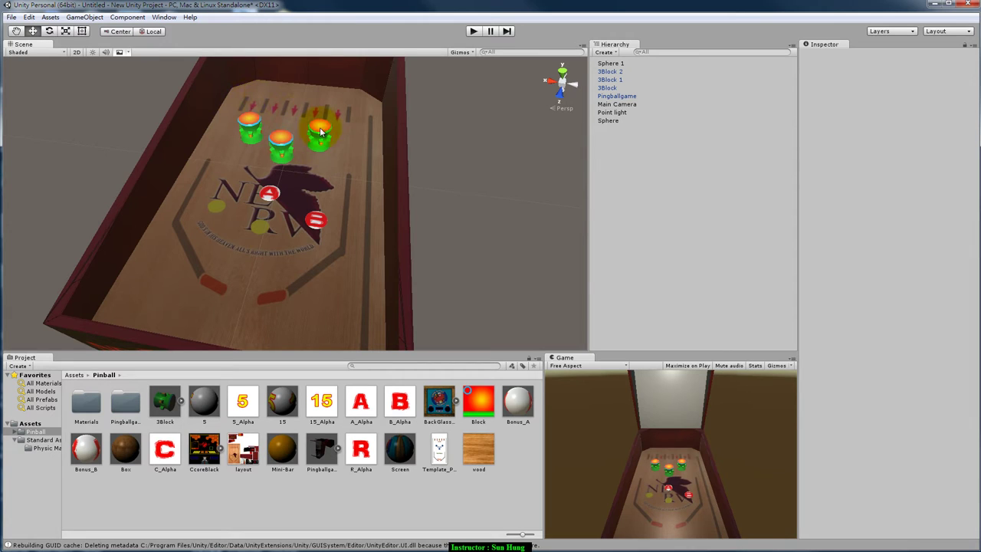
pyautogui.keyDown('alt'); pyautogui.moveTo(403, 270); pyautogui.dragTo(302, 206); pyautogui.keyUp('alt')
pyautogui.scroll(5, 346, 329)
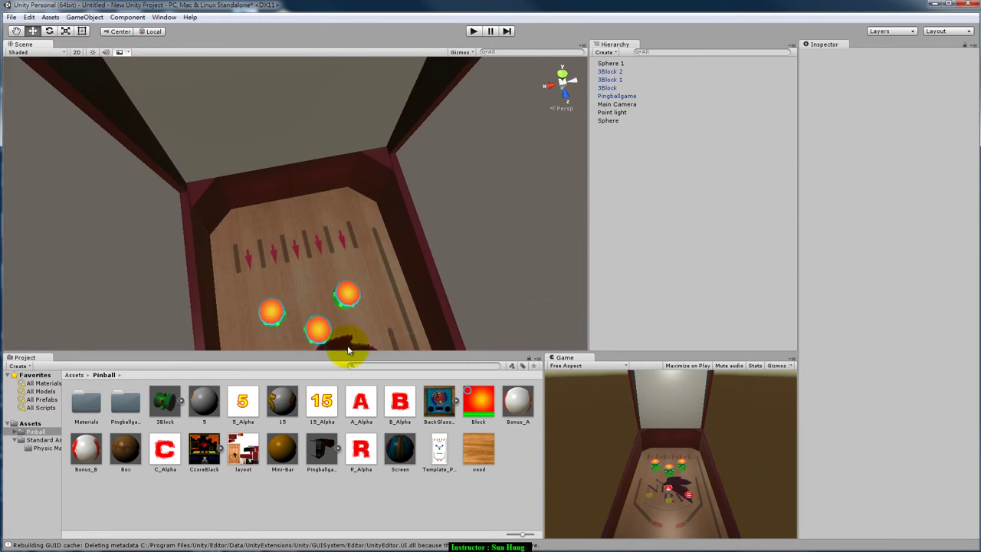
pyautogui.scroll(3, 319, 235)
pyautogui.scroll(3, 319, 234)
pyautogui.scroll(-3, 307, 252)
pyautogui.scroll(-2, 284, 252)
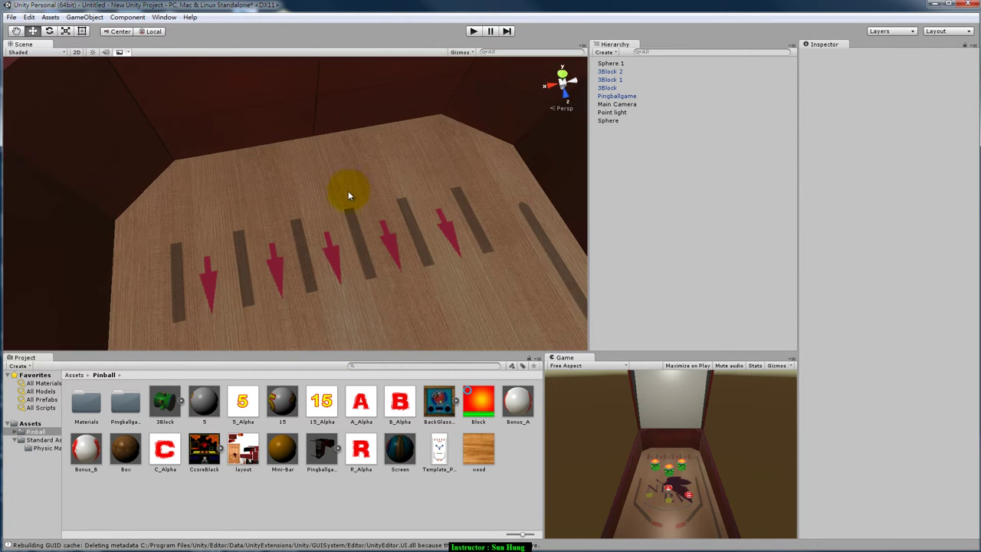
pyautogui.scroll(-1, 341, 279)
pyautogui.keyDown('alt'); pyautogui.moveTo(342, 279); pyautogui.dragTo(432, 246); pyautogui.keyUp('alt')
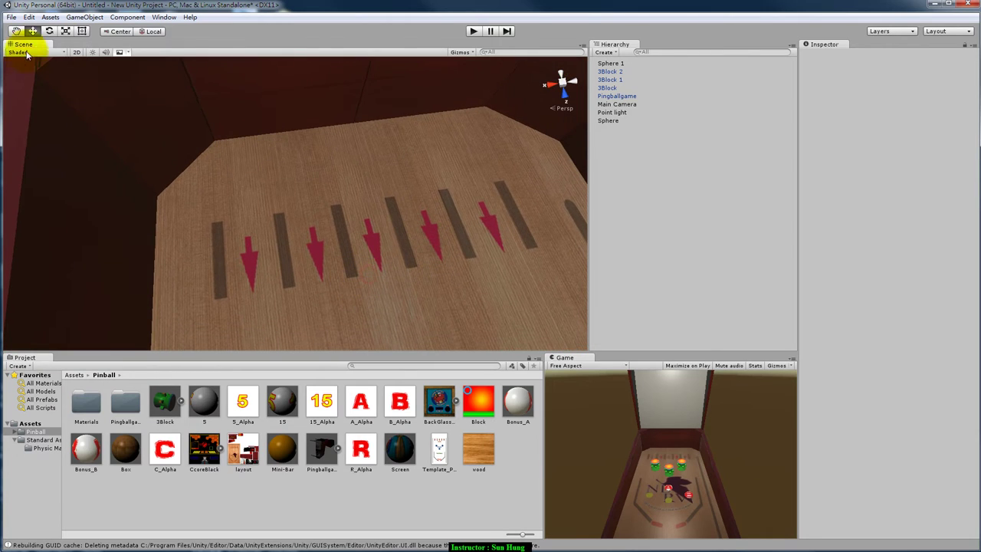
pyautogui.click(86, 16)
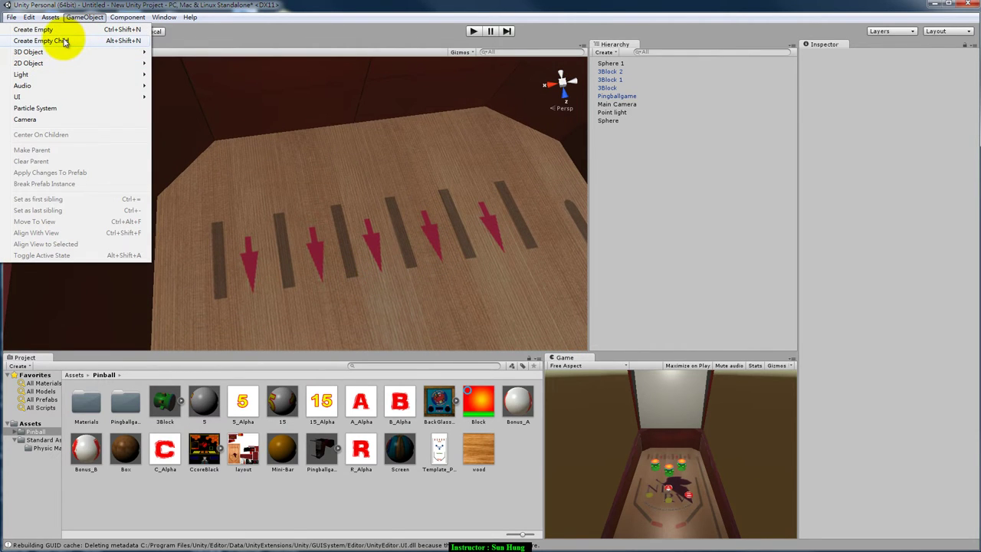
# Create a Capsule and set its scale to 0.1 on X, Y and Z
pyautogui.moveTo(33, 53)
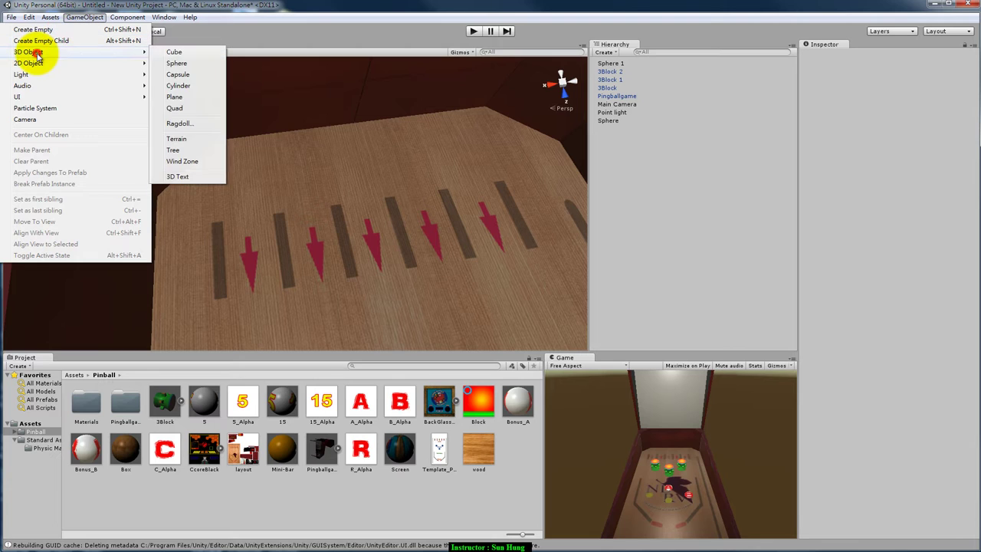
pyautogui.click(183, 74)
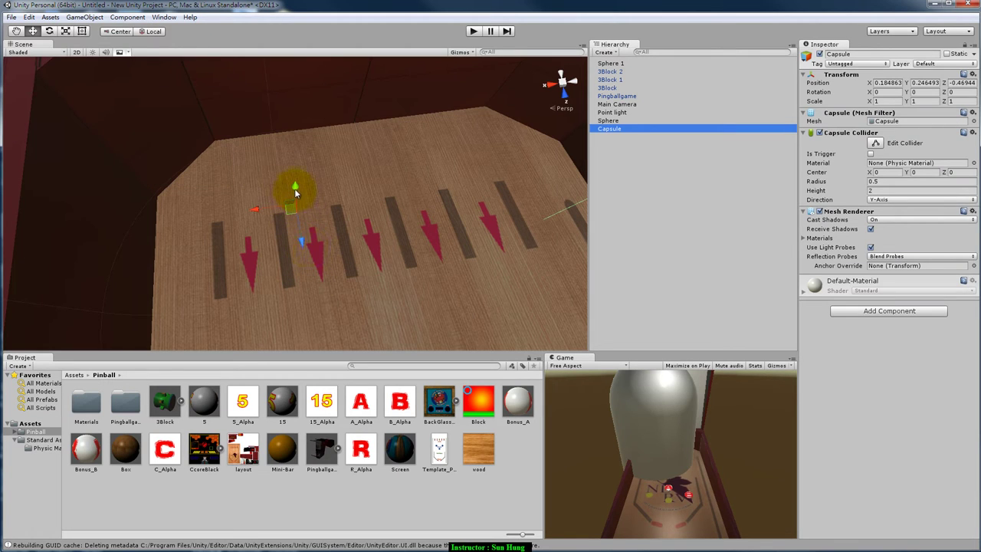
pyautogui.moveTo(296, 192); pyautogui.dragTo(297, 197)
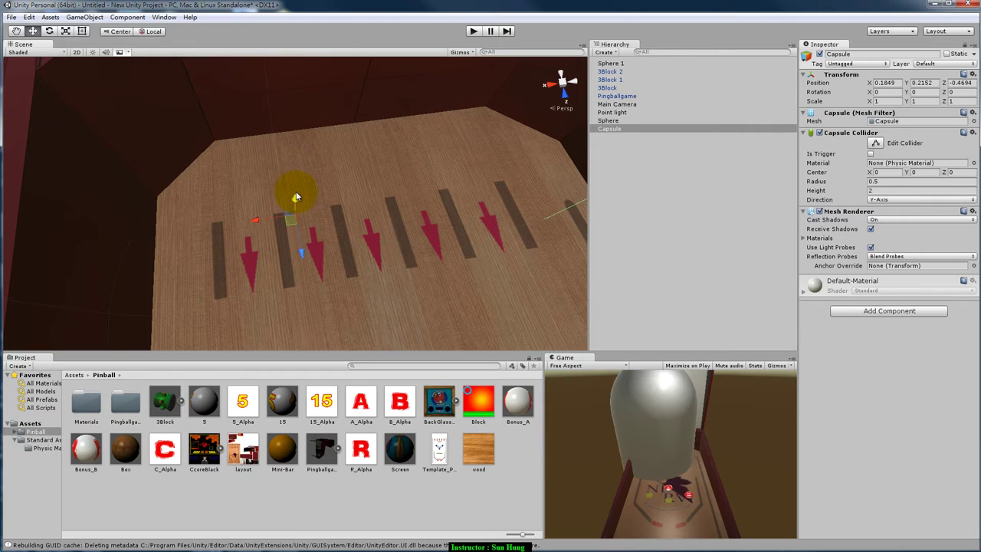
pyautogui.doubleClick(878, 100)
pyautogui.write('0.1')
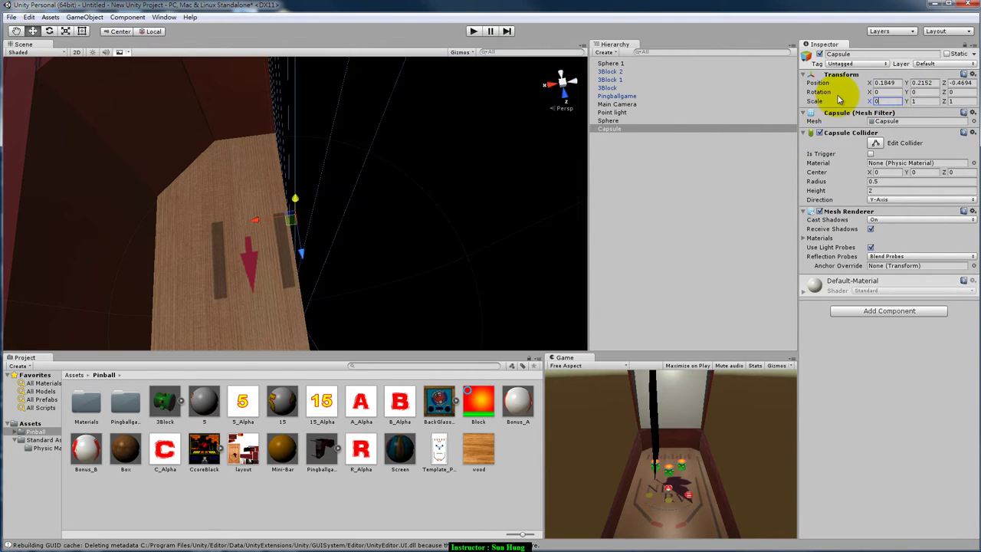
pyautogui.doubleClick(916, 101)
pyautogui.write('0.1')
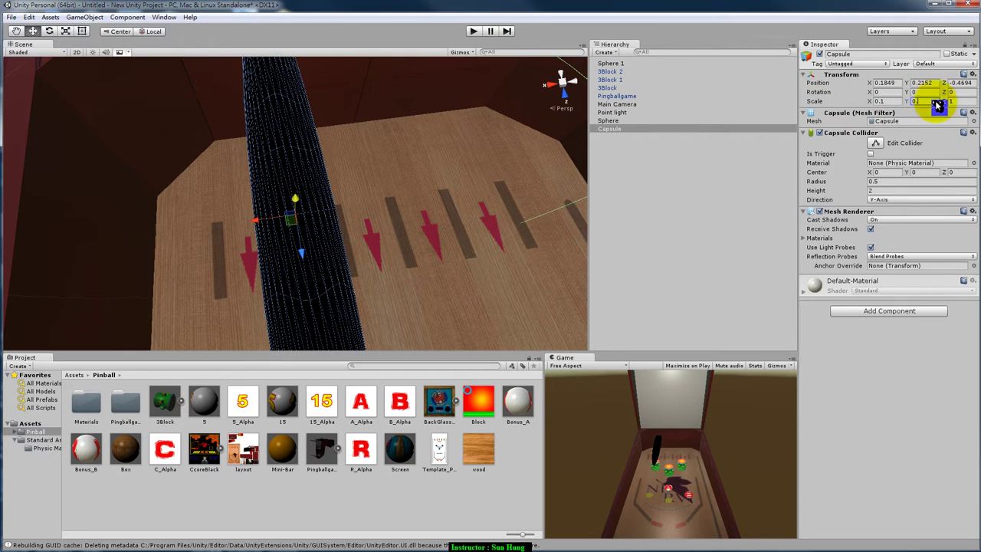
pyautogui.doubleClick(967, 101)
pyautogui.write('0.1')
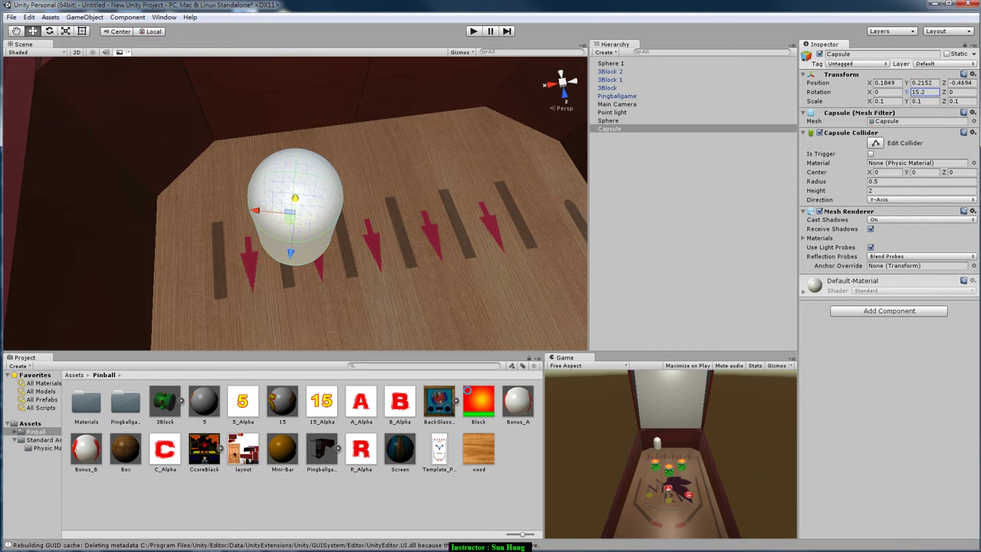
# Rotate the capsule to 90° on X with 0 rotation on Y
pyautogui.doubleClick(916, 92)
pyautogui.write('0')
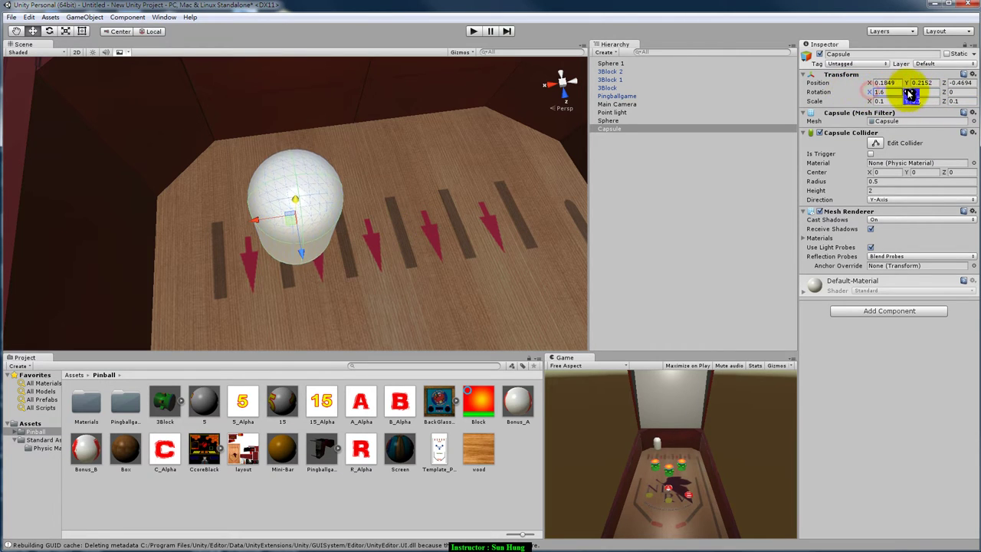
pyautogui.moveTo(870, 92)
pyautogui.mouseDown()
pyautogui.moveTo(142, 202)
pyautogui.moveTo(2, 205)
pyautogui.mouseUp()
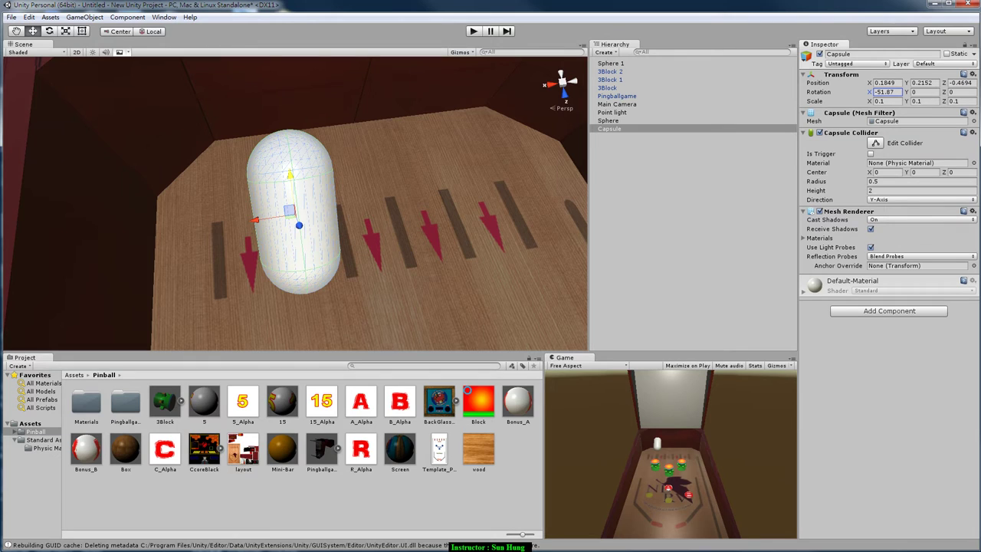
pyautogui.click(889, 91)
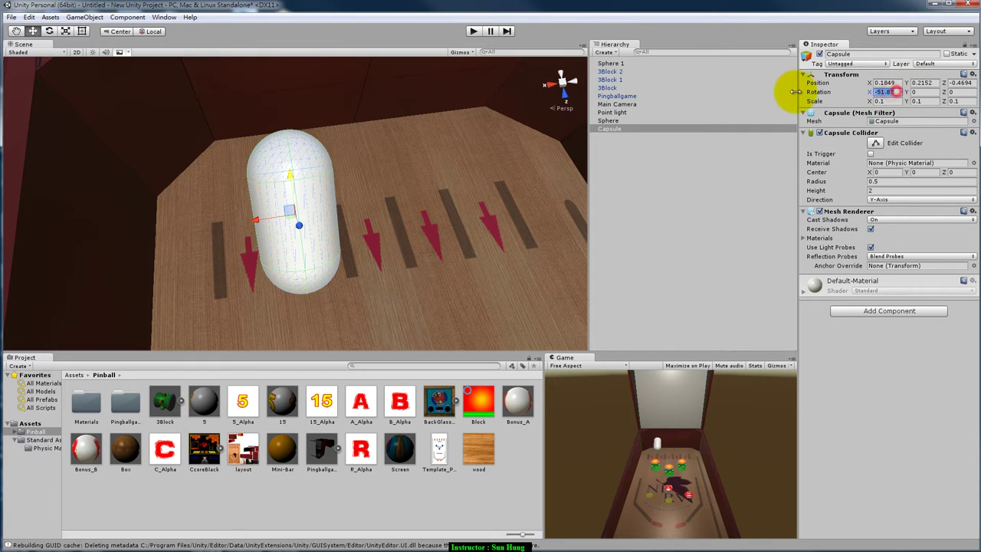
pyautogui.write('90')
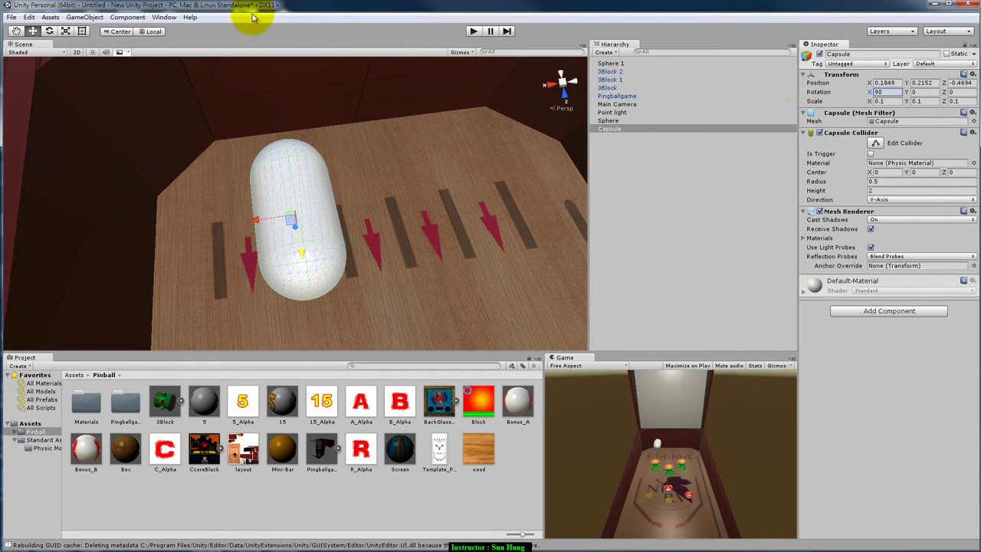
# Slim the capsule into a thin rod along X and set its Position Y to 0
pyautogui.click(65, 30)
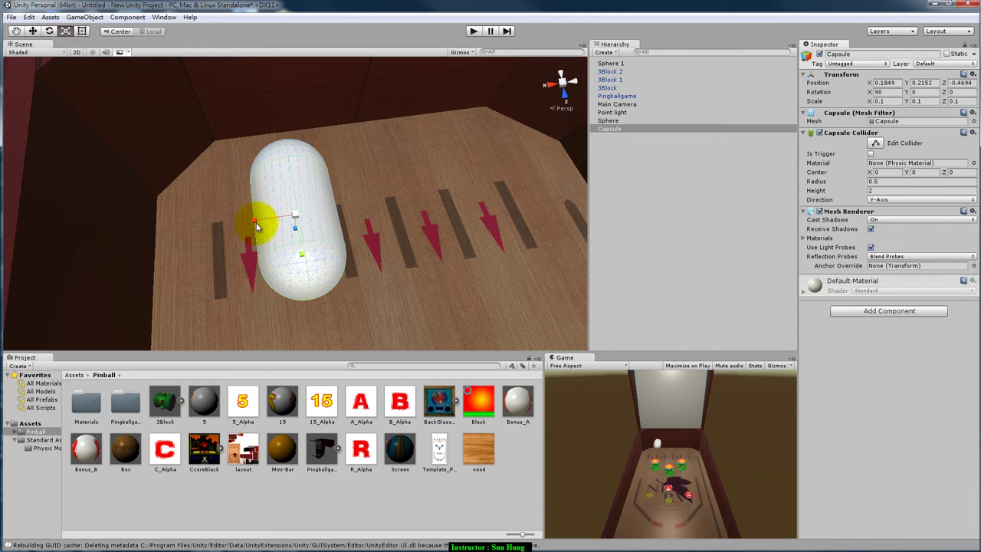
pyautogui.moveTo(256, 221); pyautogui.dragTo(281, 224)
pyautogui.moveTo(407, 257)
pyautogui.keyDown('alt'); pyautogui.mouseDown()
pyautogui.moveTo(296, 230)
pyautogui.moveTo(294, 251)
pyautogui.mouseUp(); pyautogui.keyUp('alt')
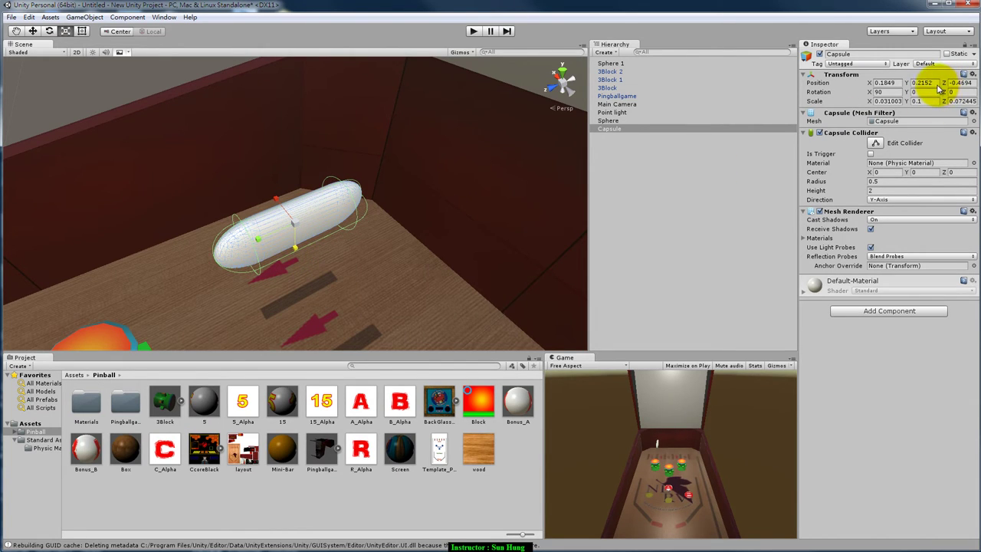
pyautogui.write('0')
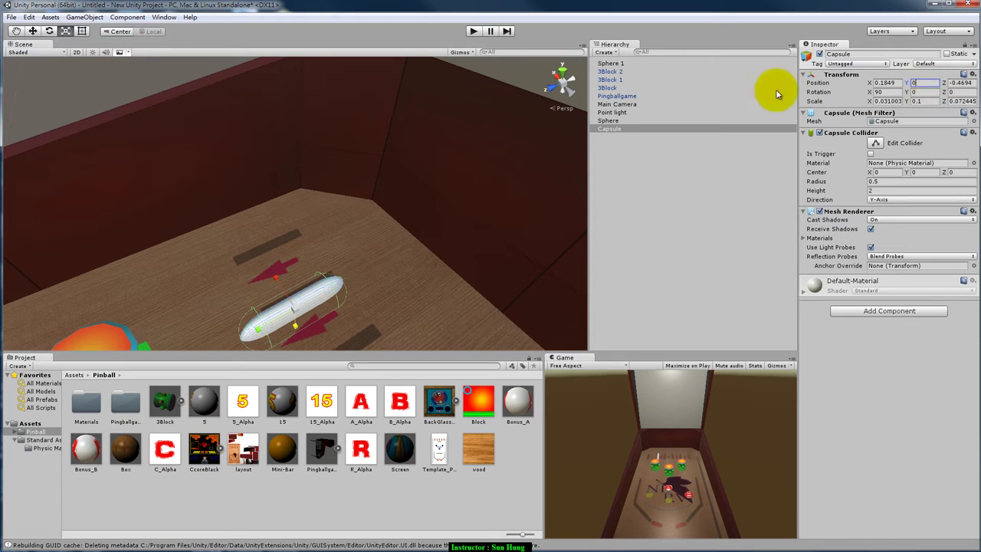
pyautogui.keyDown('alt'); pyautogui.moveTo(333, 247); pyautogui.dragTo(526, 313); pyautogui.keyUp('alt')
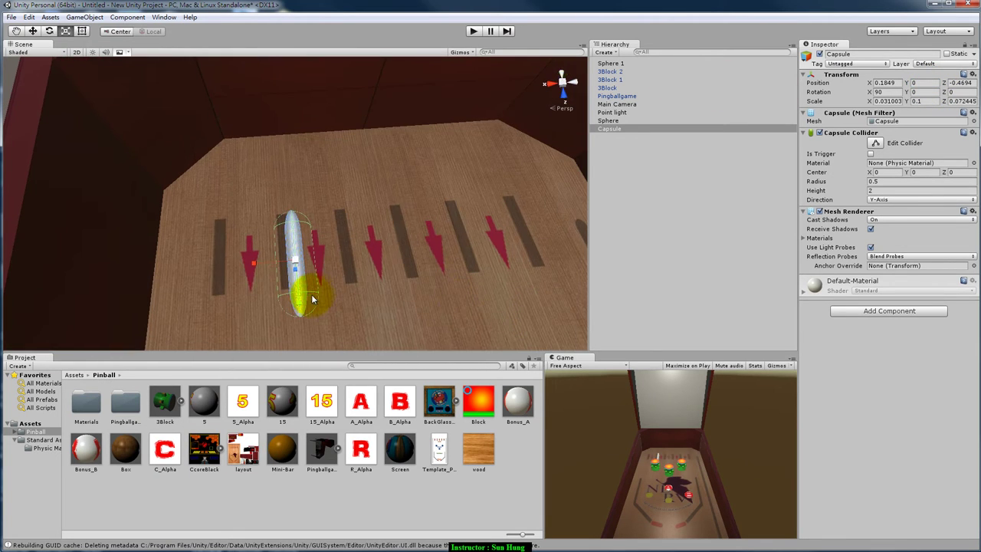
pyautogui.scroll(5, 312, 294)
pyautogui.scroll(-3, 312, 288)
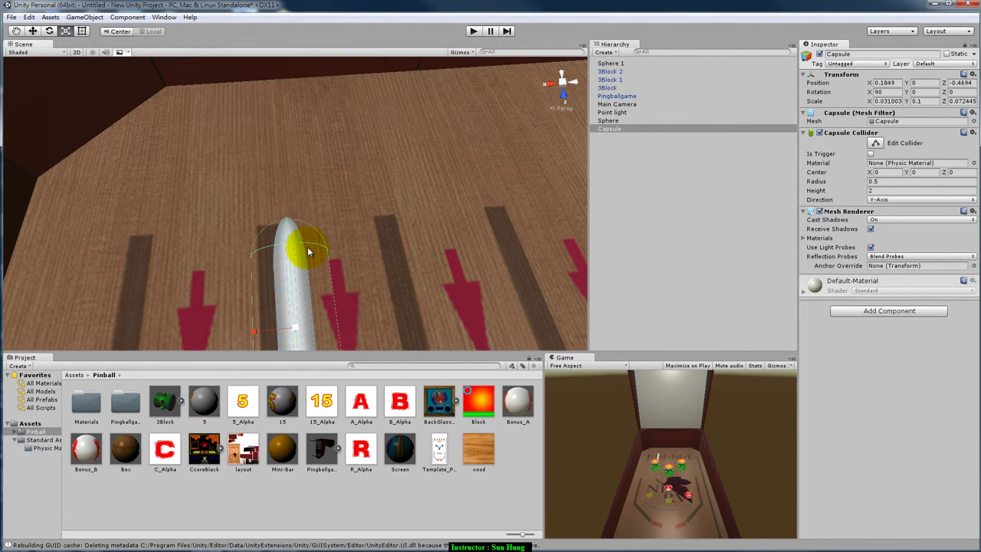
pyautogui.scroll(-4, 307, 247)
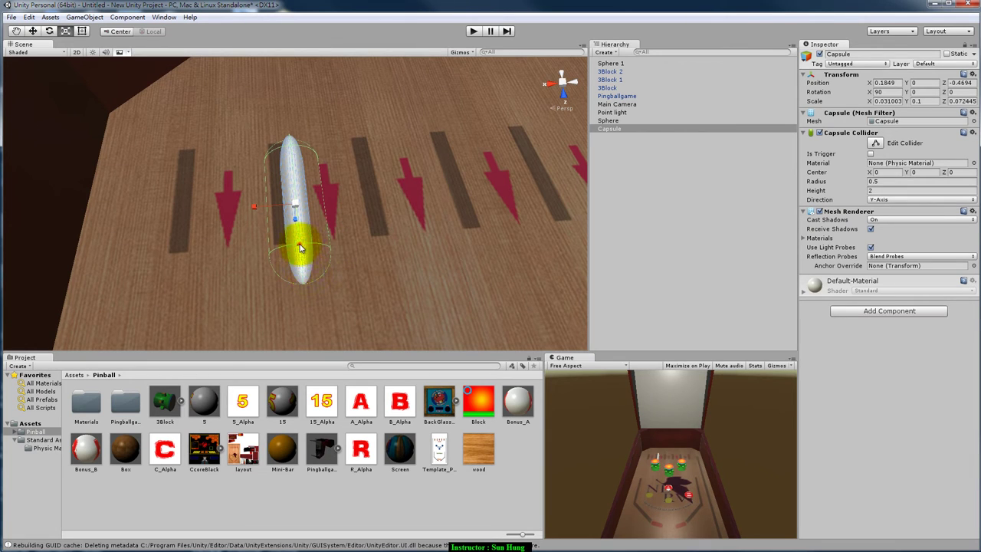
# Adjust the rod's length and slide it beside the leftmost red-arrow lane
pyautogui.moveTo(299, 247); pyautogui.dragTo(300, 248)
pyautogui.keyDown('alt'); pyautogui.moveTo(299, 249); pyautogui.dragTo(334, 274); pyautogui.keyUp('alt')
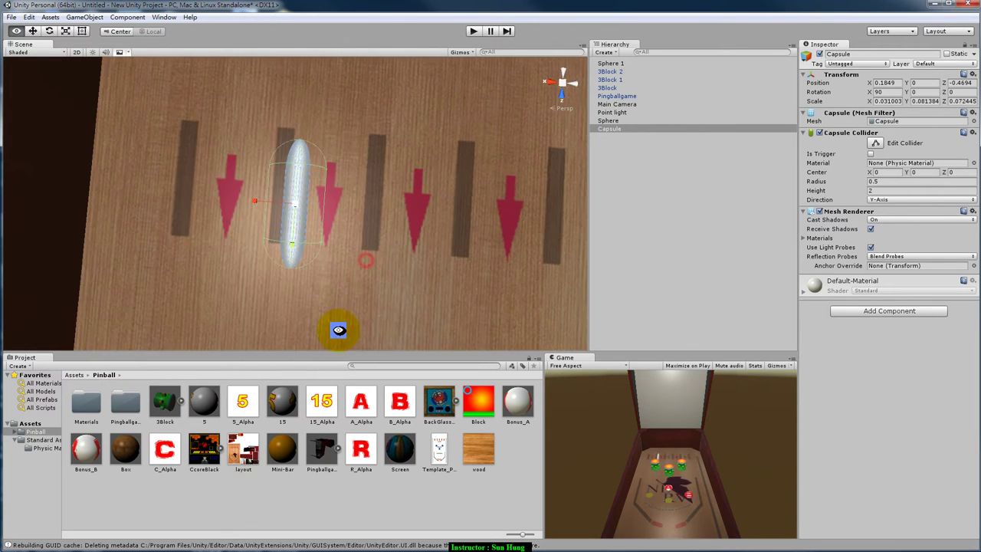
pyautogui.moveTo(292, 244); pyautogui.dragTo(292, 253)
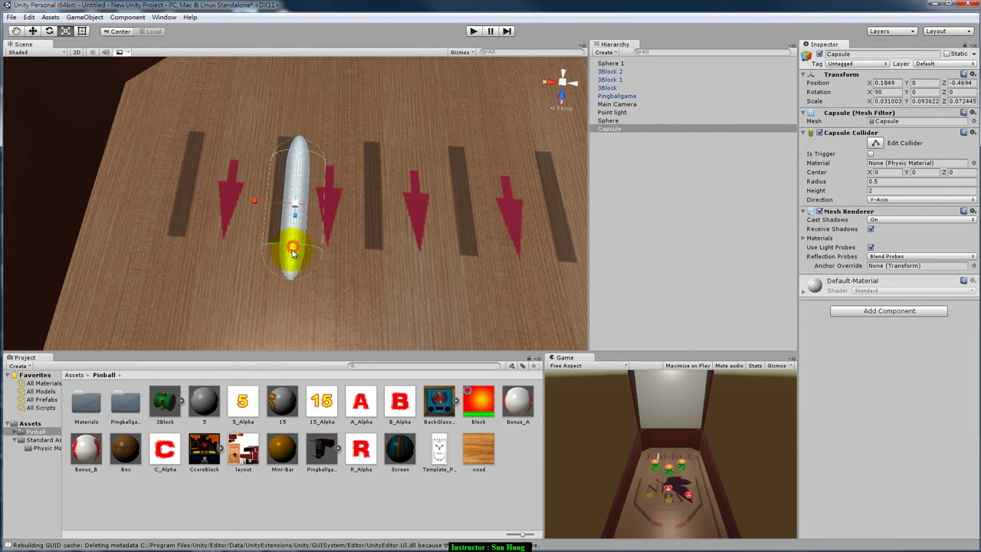
pyautogui.press('w')
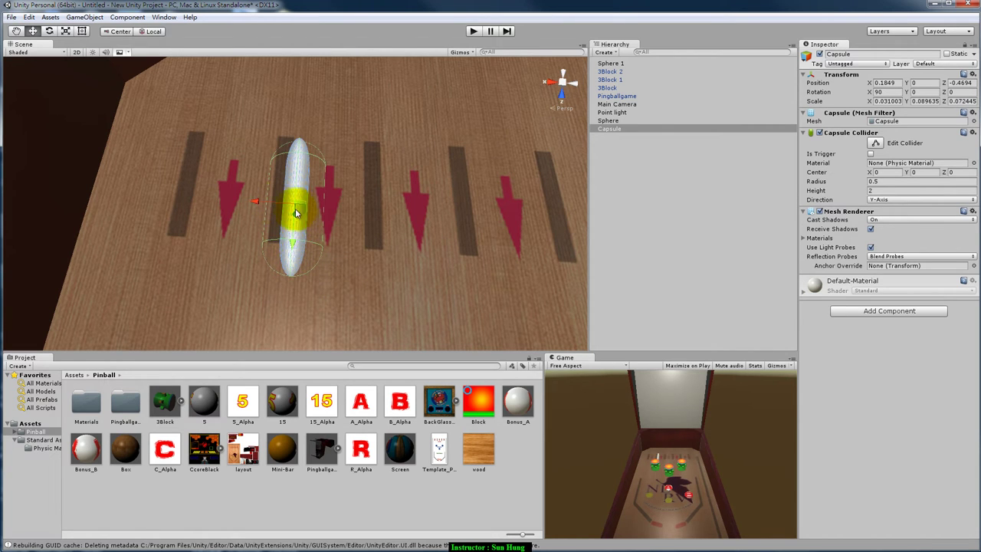
pyautogui.moveTo(303, 214)
pyautogui.mouseDown()
pyautogui.moveTo(192, 181)
pyautogui.moveTo(242, 220)
pyautogui.mouseUp()
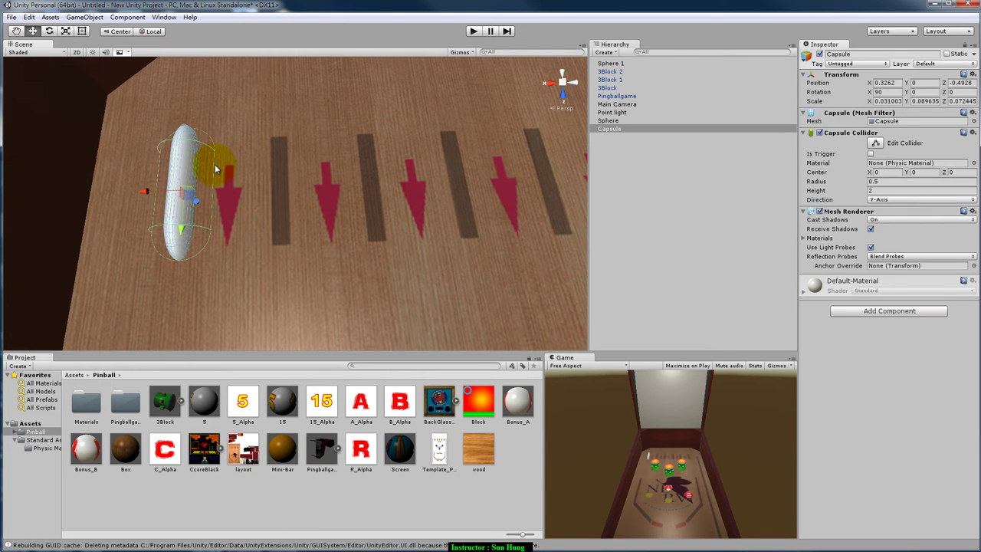
# Try resizing the capsule collider's height, then remove the Capsule Collider component
pyautogui.click(876, 143)
pyautogui.moveTo(254, 187); pyautogui.dragTo(259, 185)
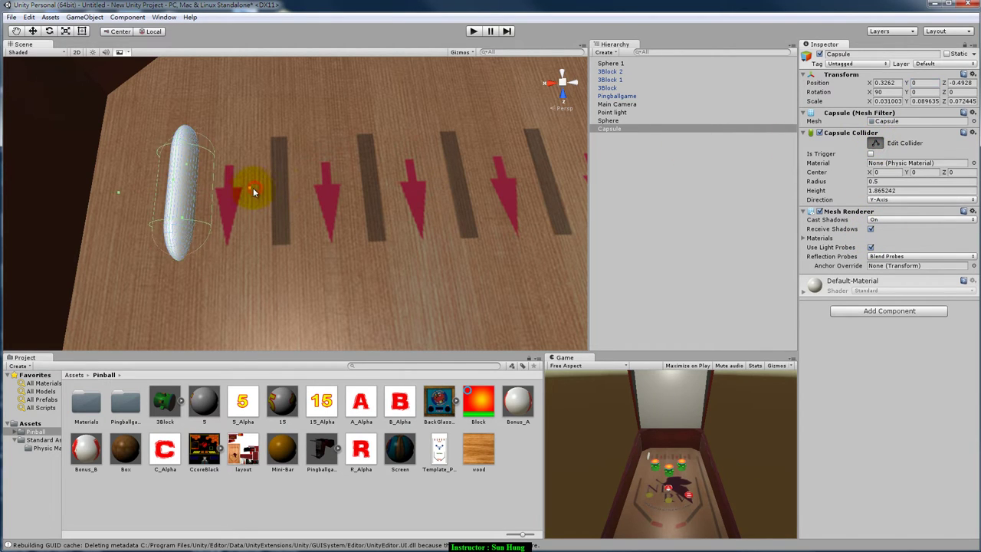
pyautogui.click(876, 143)
pyautogui.rightClick(851, 137)
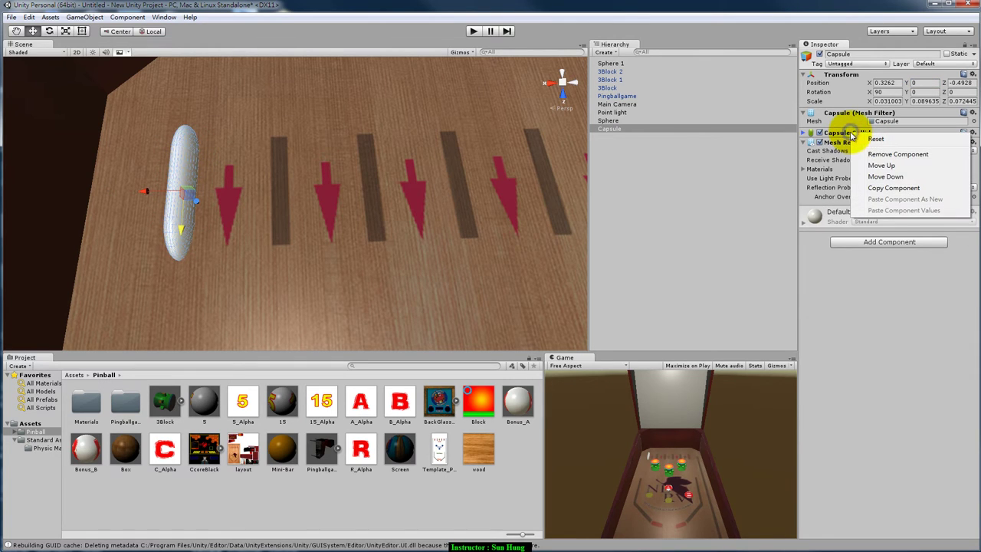
pyautogui.click(849, 134)
pyautogui.rightClick(847, 133)
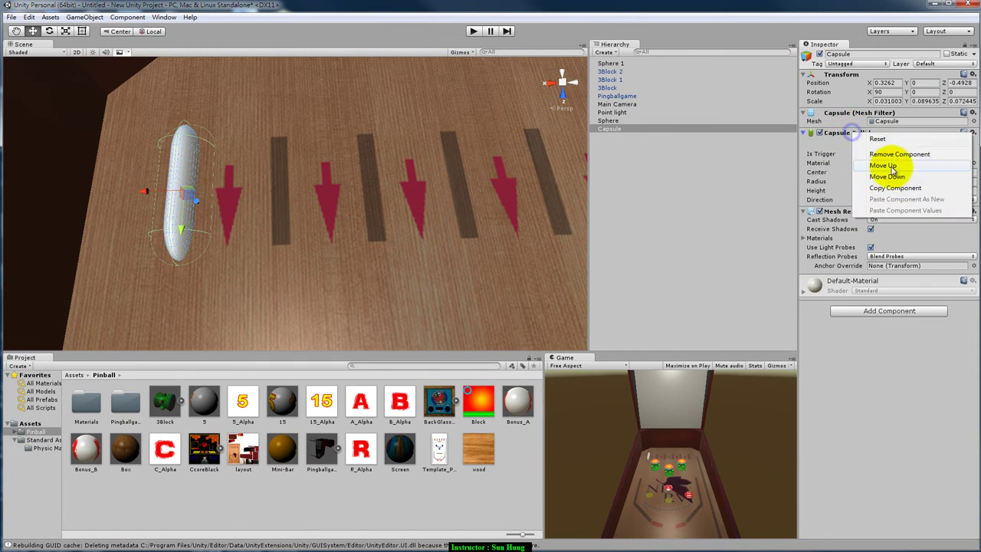
pyautogui.click(896, 154)
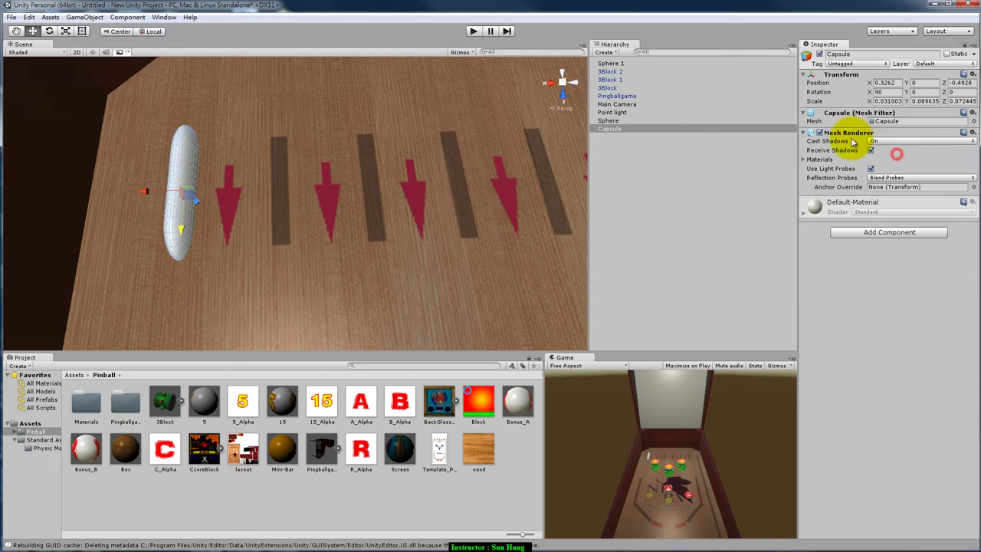
# Add a Physics > Box Collider component to the capsule
pyautogui.rightClick(887, 136)
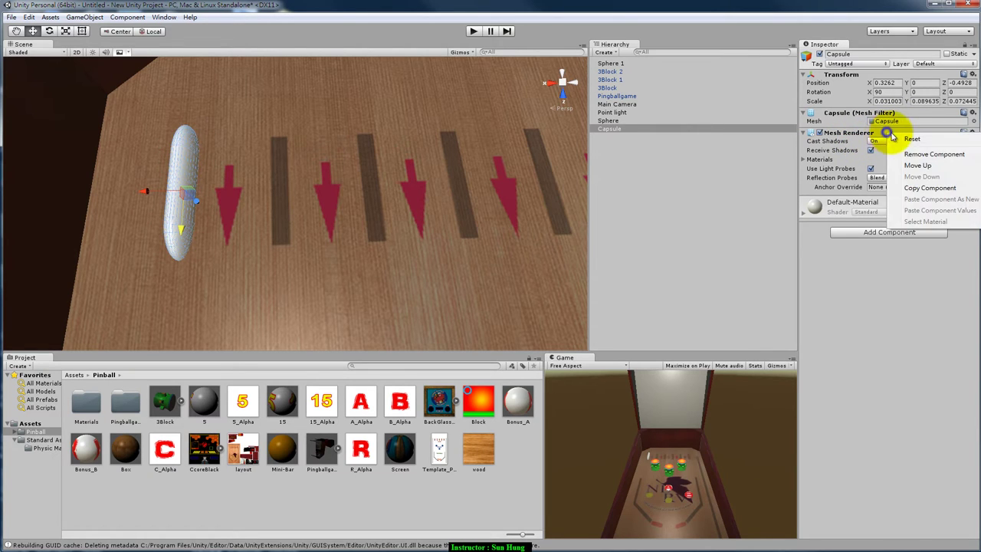
pyautogui.click(887, 239)
pyautogui.click(887, 232)
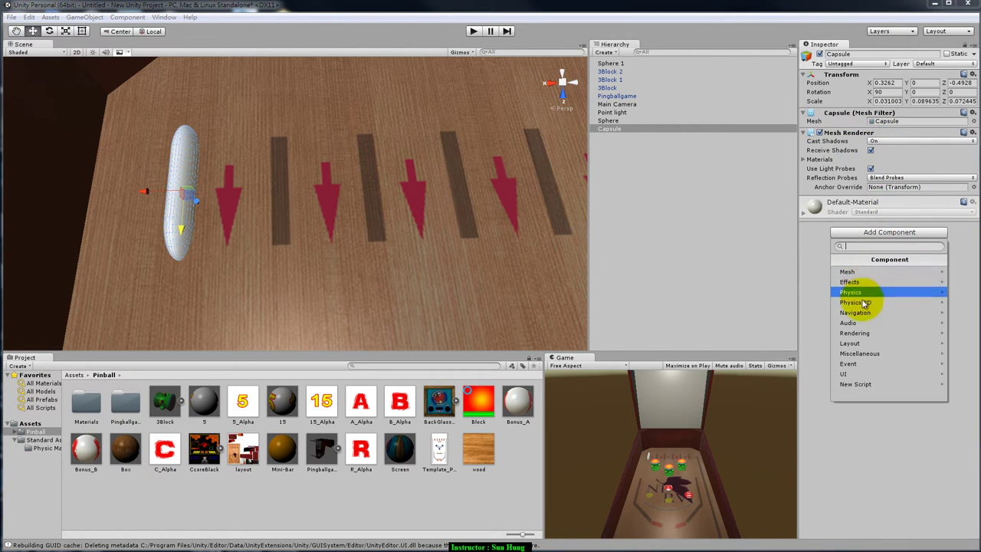
pyautogui.click(865, 292)
pyautogui.click(860, 292)
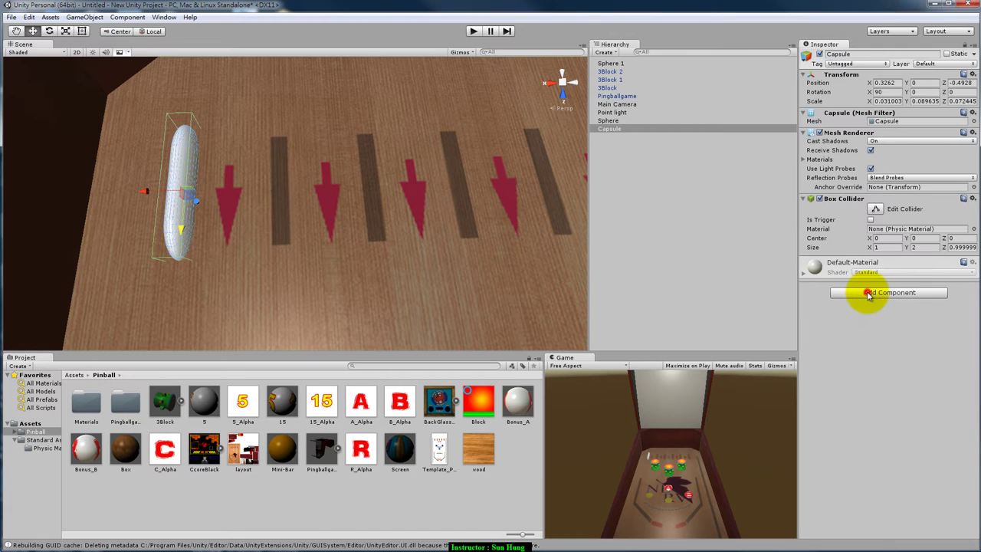
pyautogui.keyDown('alt'); pyautogui.moveTo(268, 287); pyautogui.dragTo(178, 226); pyautogui.keyUp('alt')
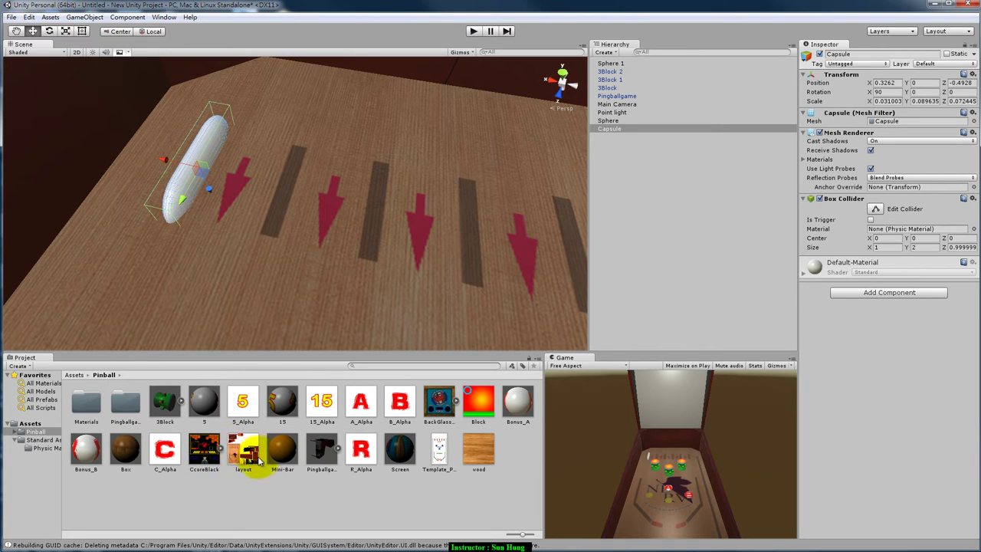
# Create a new material named Track in the Pinball folder
pyautogui.rightClick(197, 490)
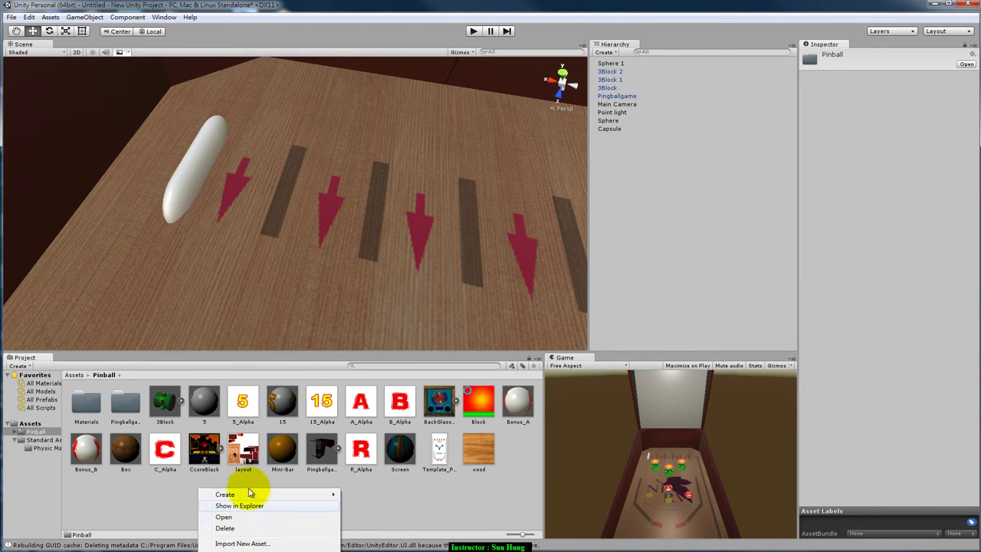
pyautogui.click(479, 413)
pyautogui.rightClick(320, 498)
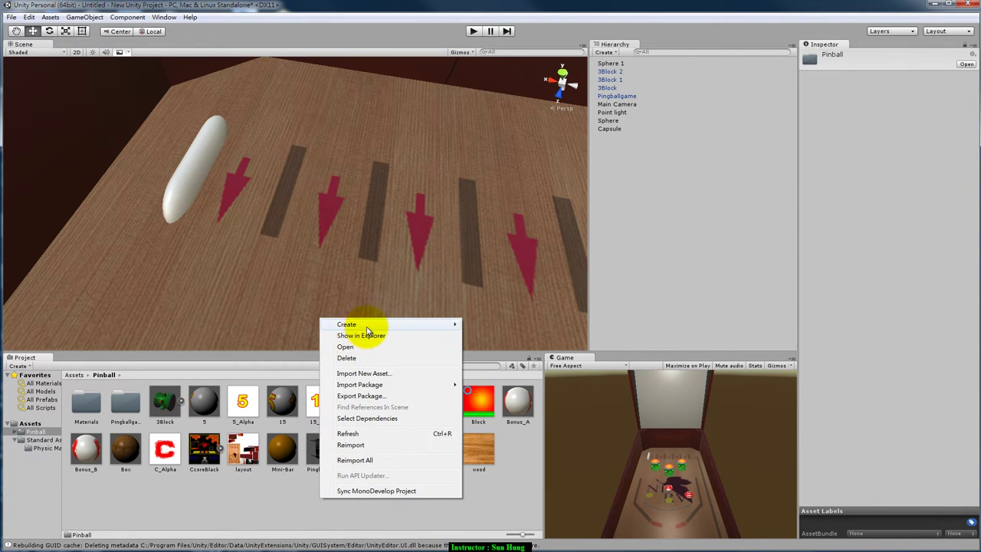
pyautogui.moveTo(367, 325)
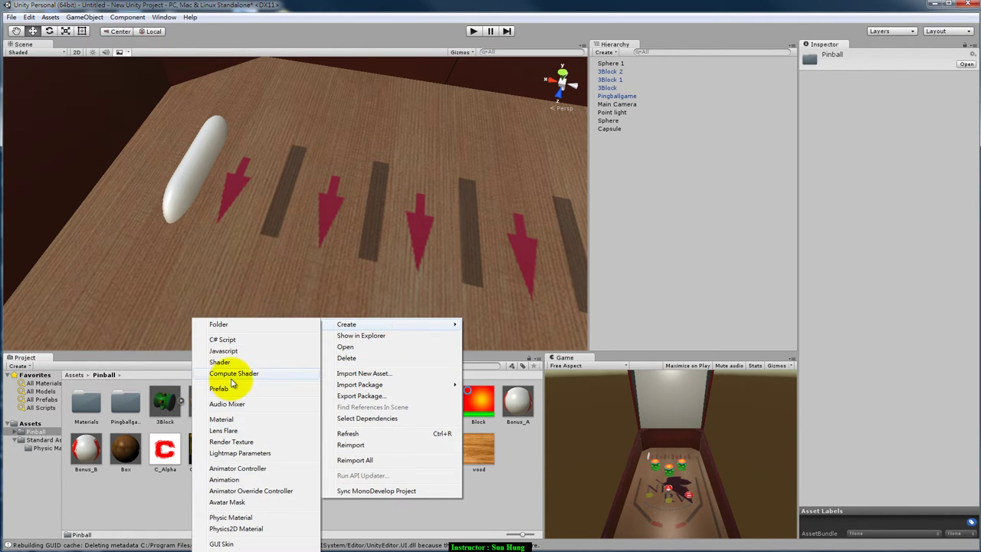
pyautogui.click(230, 420)
pyautogui.write('Track')
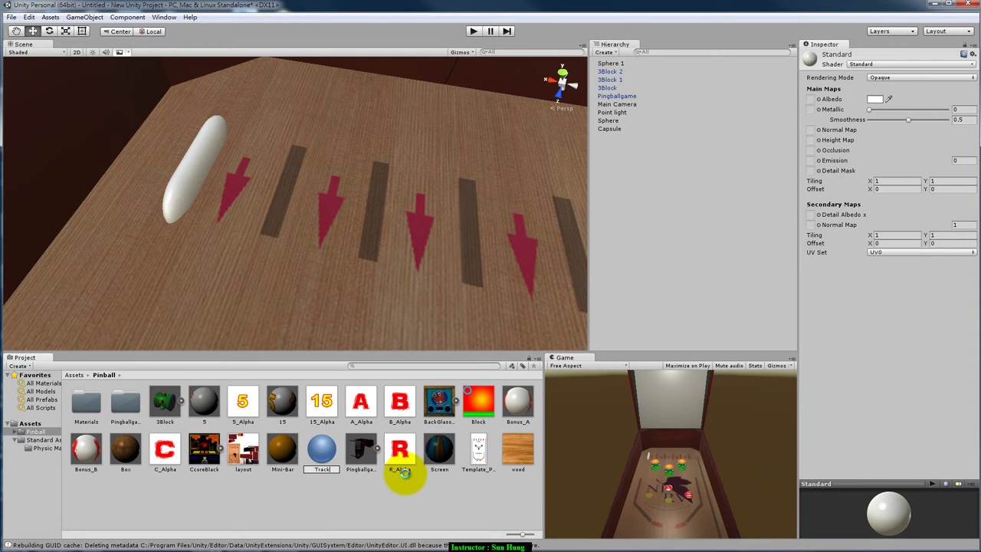
pyautogui.press('Return')
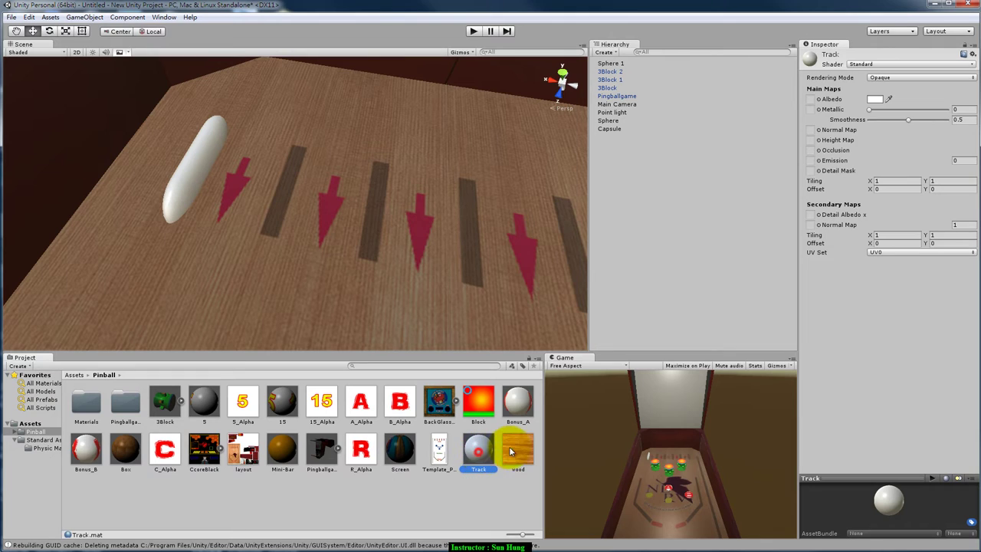
# Set the Track albedo to bright green and apply it to the capsule rod
pyautogui.click(875, 99)
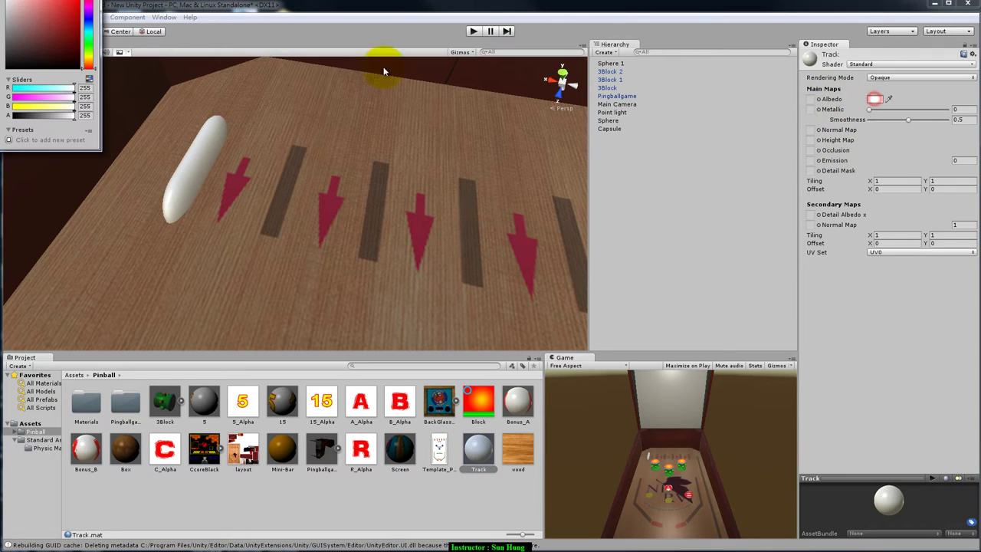
pyautogui.click(90, 48)
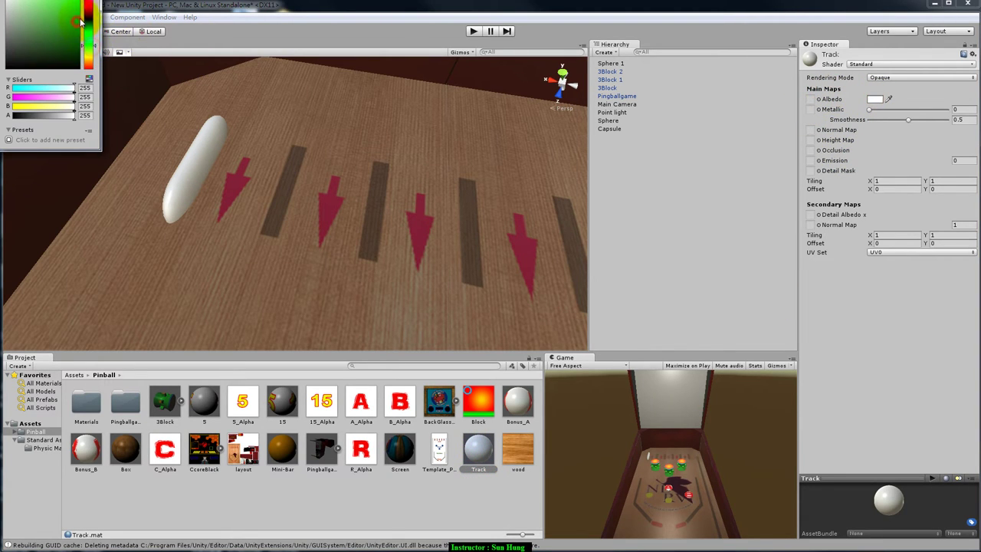
pyautogui.click(80, 21)
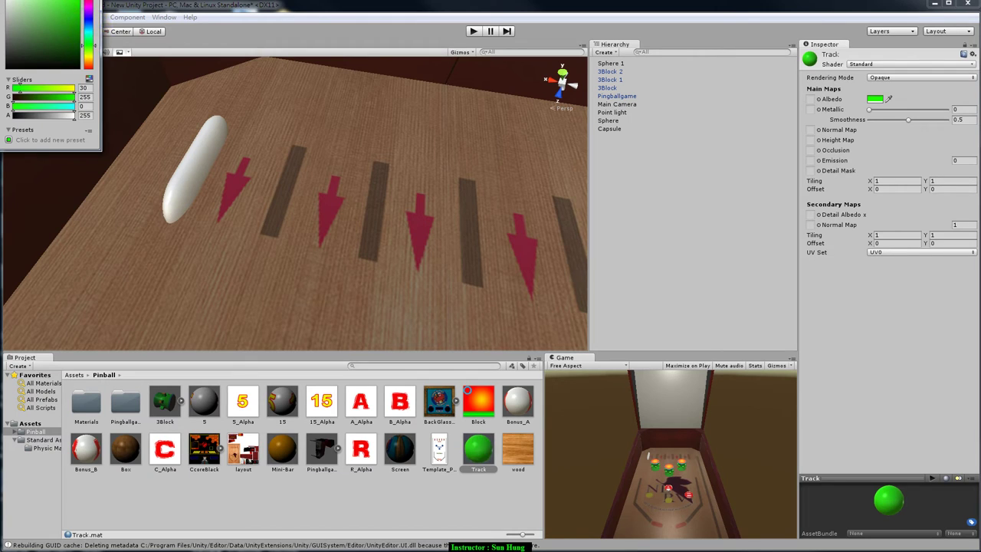
pyautogui.click(230, 81)
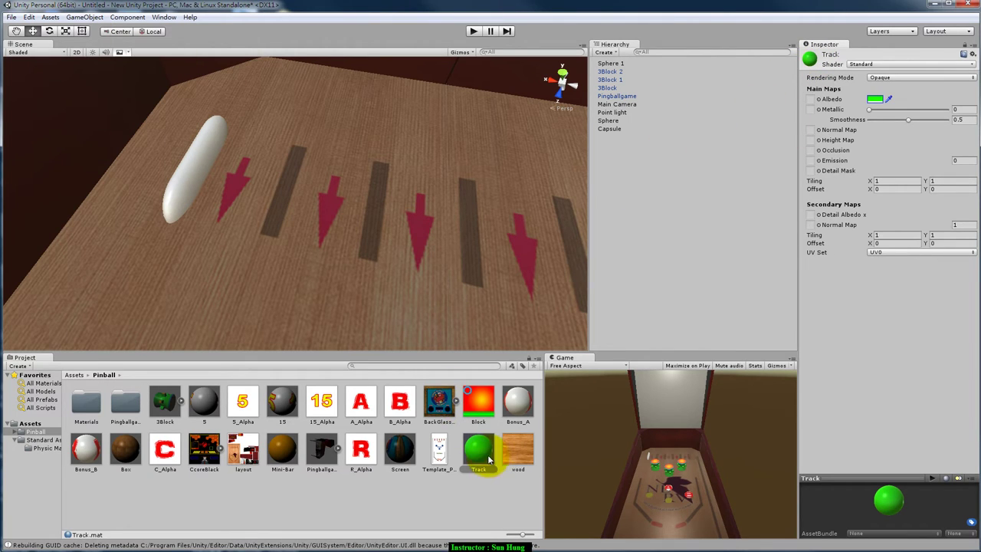
pyautogui.moveTo(489, 458); pyautogui.dragTo(184, 181)
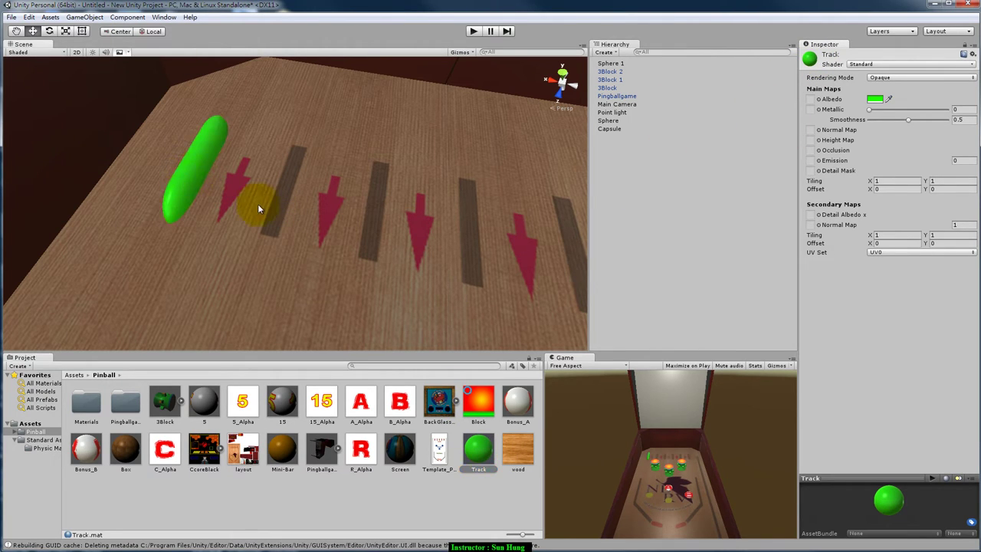
pyautogui.click(183, 157)
# Duplicate the green capsule repeatedly, placing each copy beside the next arrow, Capsule 5 at X -0.2651
pyautogui.click(187, 167)
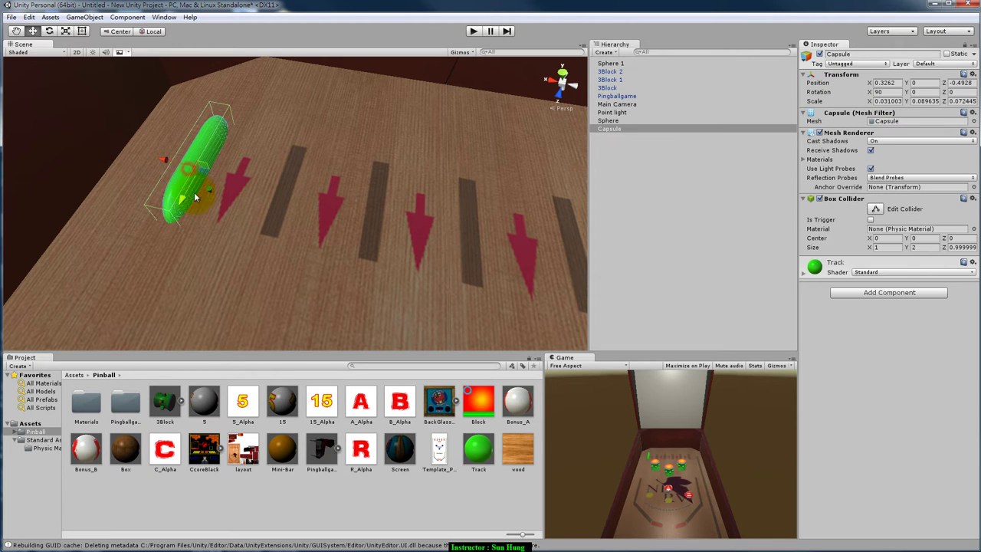
pyautogui.hotkey('ctrl', 'd')
pyautogui.moveTo(164, 163)
pyautogui.mouseDown()
pyautogui.moveTo(233, 175)
pyautogui.moveTo(363, 339)
pyautogui.mouseUp()
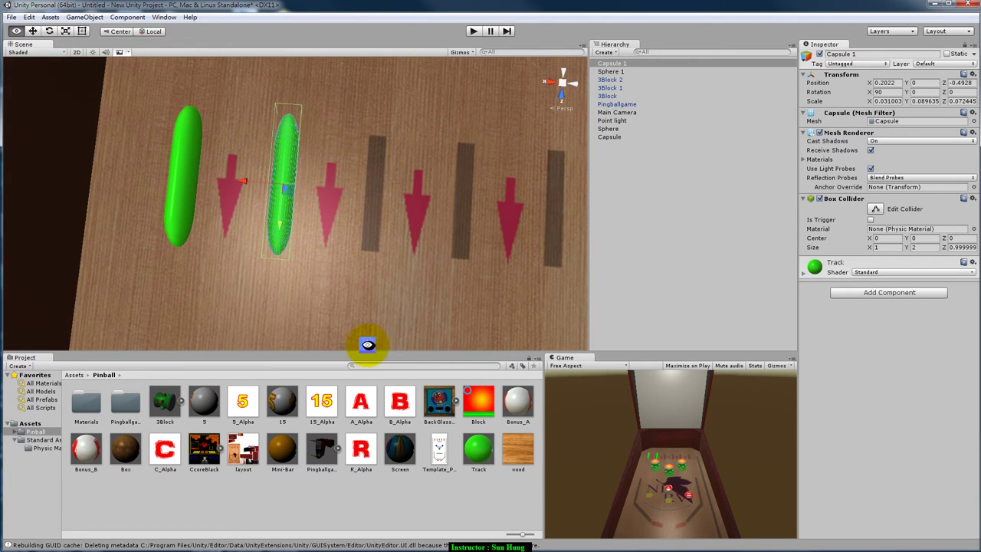
pyautogui.hotkey('ctrl', 'd')
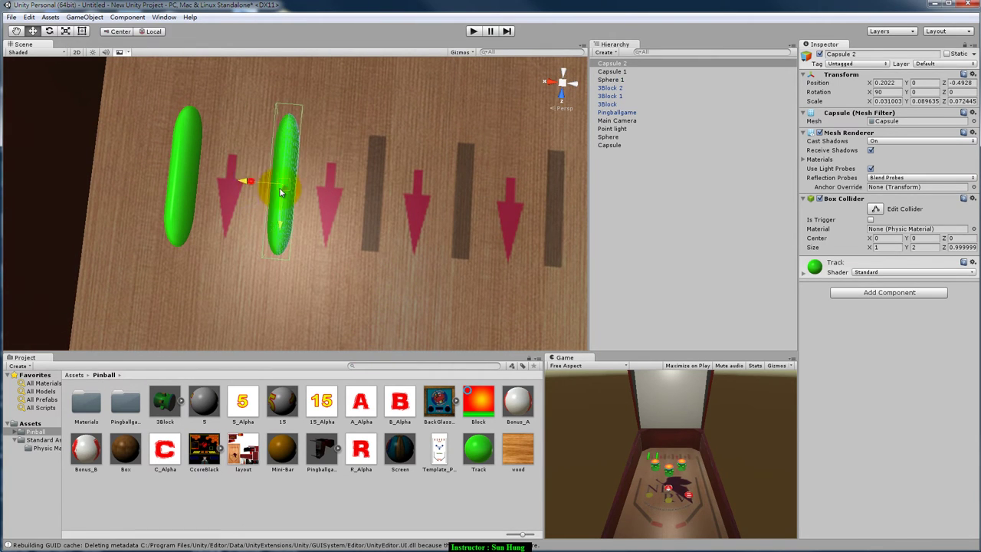
pyautogui.moveTo(280, 192); pyautogui.dragTo(434, 197)
pyautogui.hotkey('ctrl', 'd')
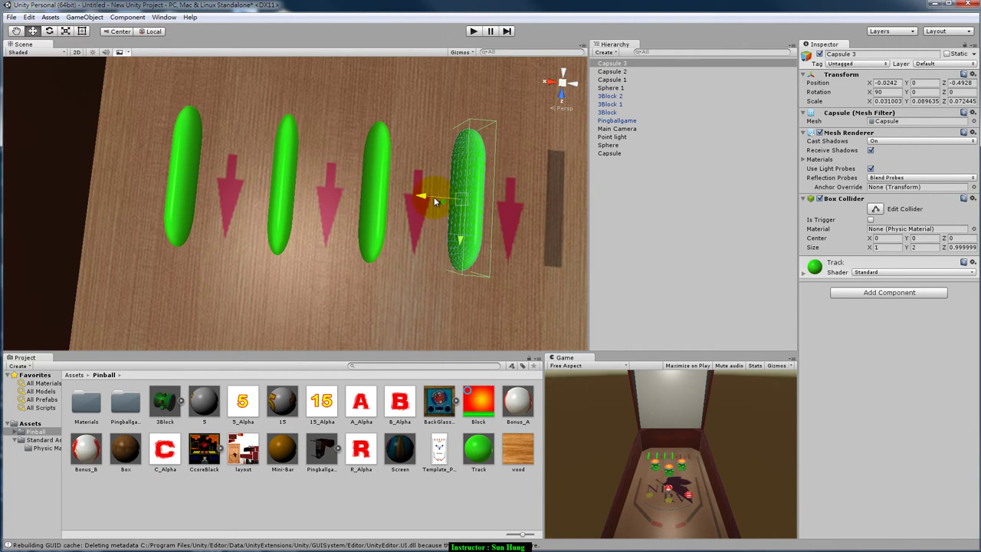
pyautogui.keyDown('alt'); pyautogui.moveTo(532, 279); pyautogui.dragTo(331, 224); pyautogui.keyUp('alt')
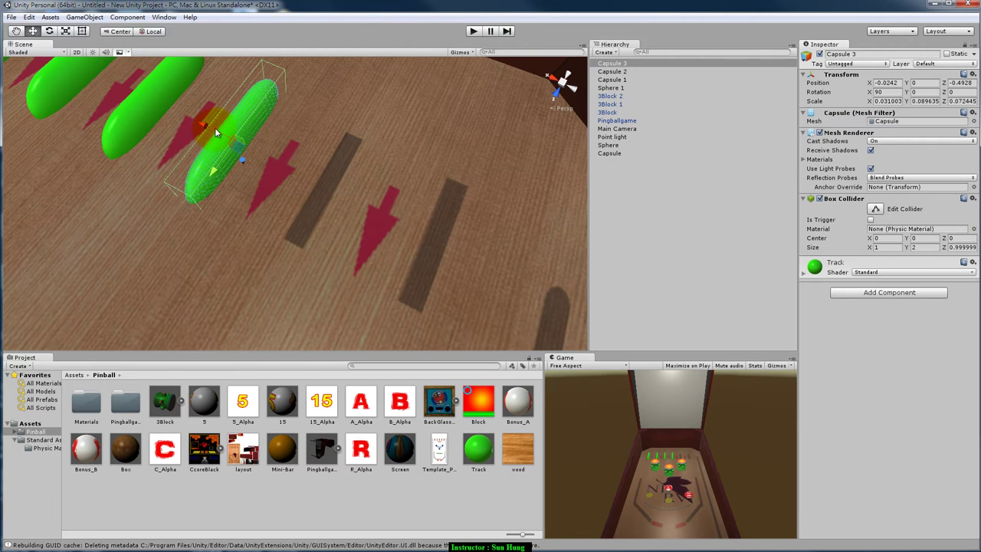
pyautogui.moveTo(216, 133); pyautogui.dragTo(218, 134)
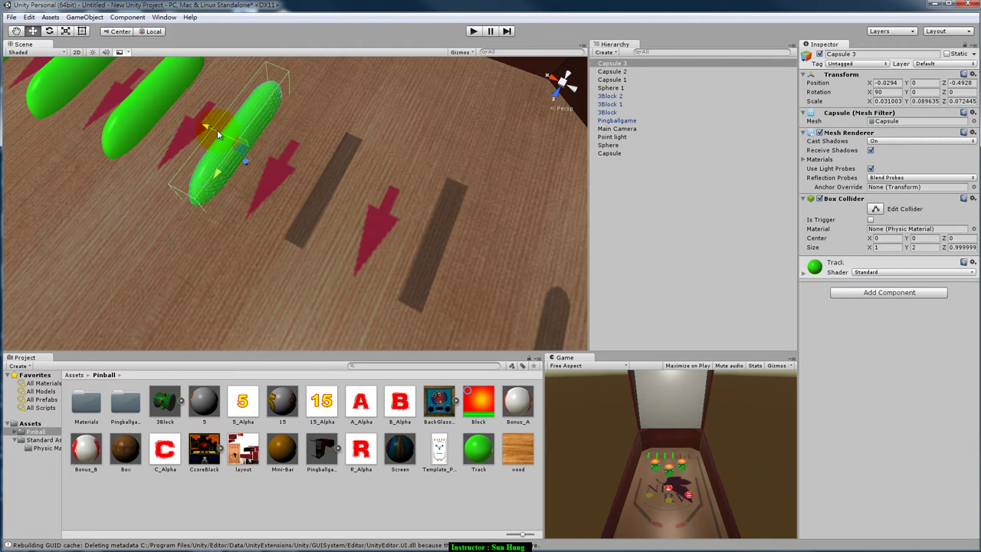
pyautogui.moveTo(220, 135); pyautogui.dragTo(265, 179)
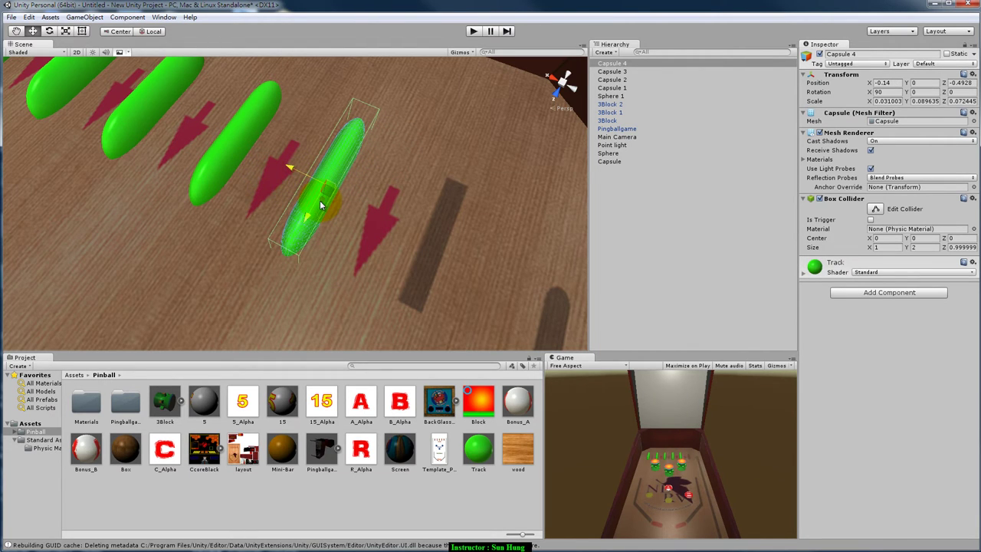
pyautogui.moveTo(310, 185)
pyautogui.mouseDown()
pyautogui.moveTo(399, 230)
pyautogui.moveTo(340, 196)
pyautogui.mouseUp()
pyautogui.moveTo(289, 170); pyautogui.dragTo(354, 206)
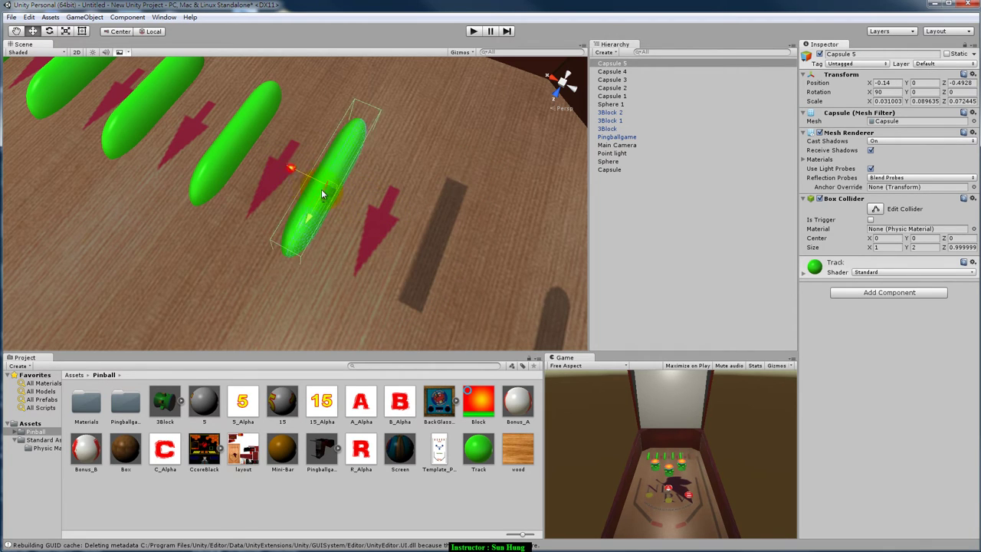
pyautogui.moveTo(354, 203)
pyautogui.mouseDown(button='right')
pyautogui.moveTo(284, 246)
pyautogui.moveTo(391, 226)
pyautogui.moveTo(375, 243)
pyautogui.mouseUp(button='right')
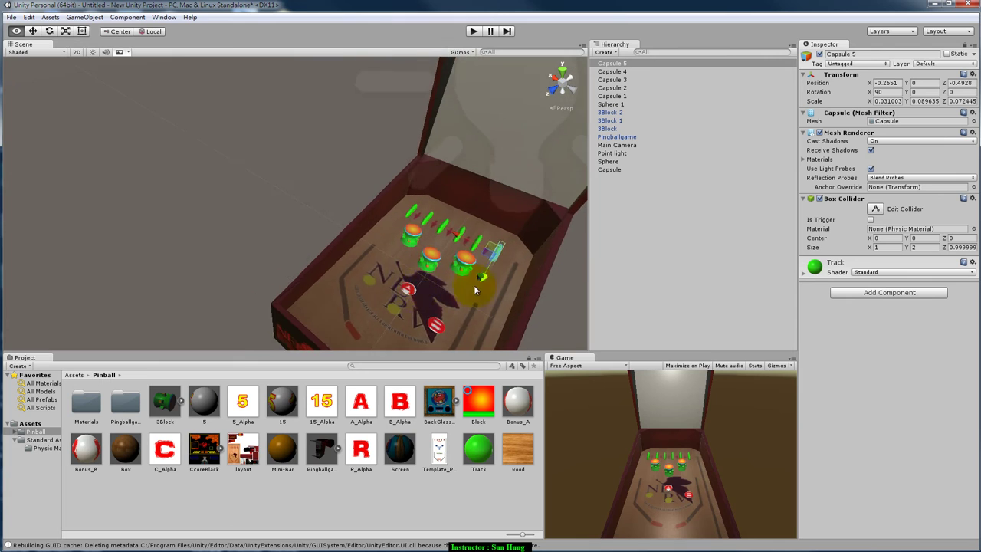
# Change the Track material's albedo colour to purple
pyautogui.moveTo(477, 449); pyautogui.dragTo(871, 170)
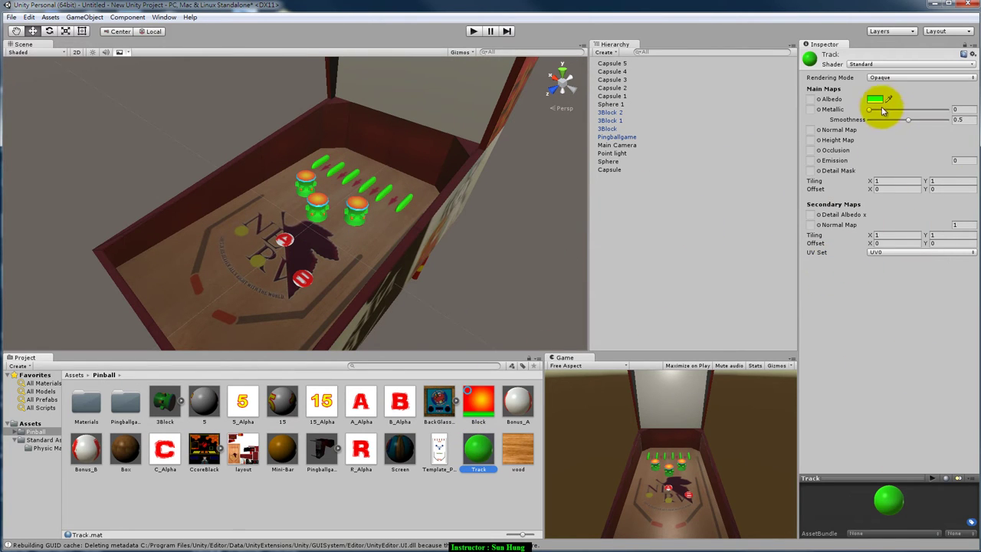
pyautogui.click(873, 99)
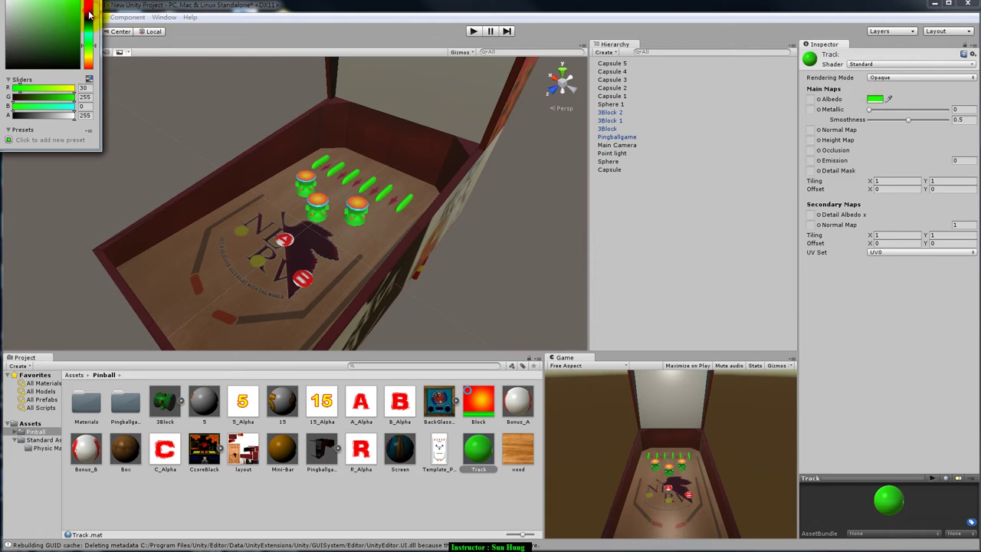
pyautogui.moveTo(89, 14)
pyautogui.mouseDown()
pyautogui.moveTo(82, 31)
pyautogui.moveTo(82, 10)
pyautogui.mouseUp()
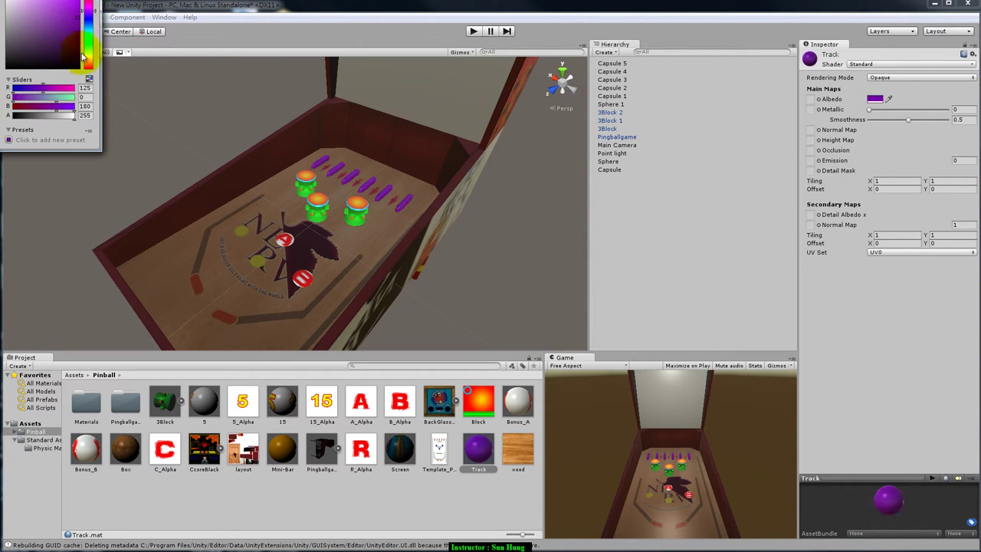
pyautogui.click(248, 75)
# Orbit to a raised side view and select the Point light for moving
pyautogui.moveTo(368, 262)
pyautogui.keyDown('alt'); pyautogui.mouseDown()
pyautogui.moveTo(347, 249)
pyautogui.moveTo(448, 289)
pyautogui.mouseUp(); pyautogui.keyUp('alt')
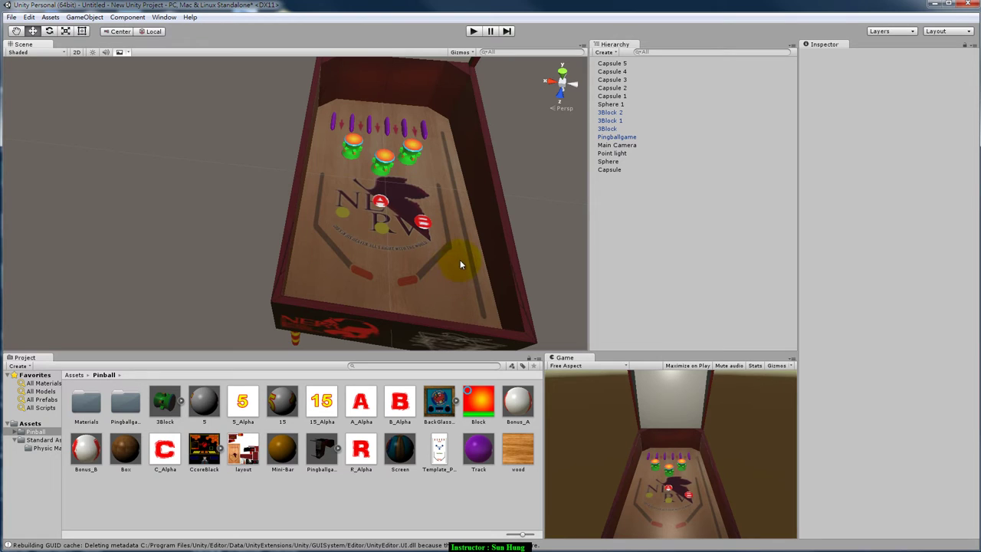
pyautogui.keyDown('alt'); pyautogui.moveTo(473, 263); pyautogui.dragTo(427, 266); pyautogui.keyUp('alt')
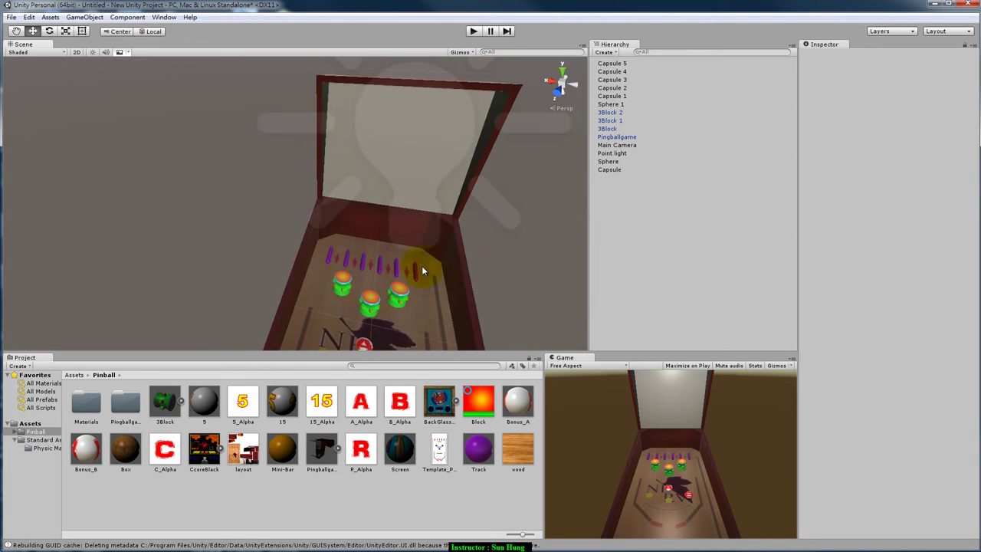
pyautogui.keyDown('alt'); pyautogui.moveTo(409, 314); pyautogui.dragTo(330, 144); pyautogui.keyUp('alt')
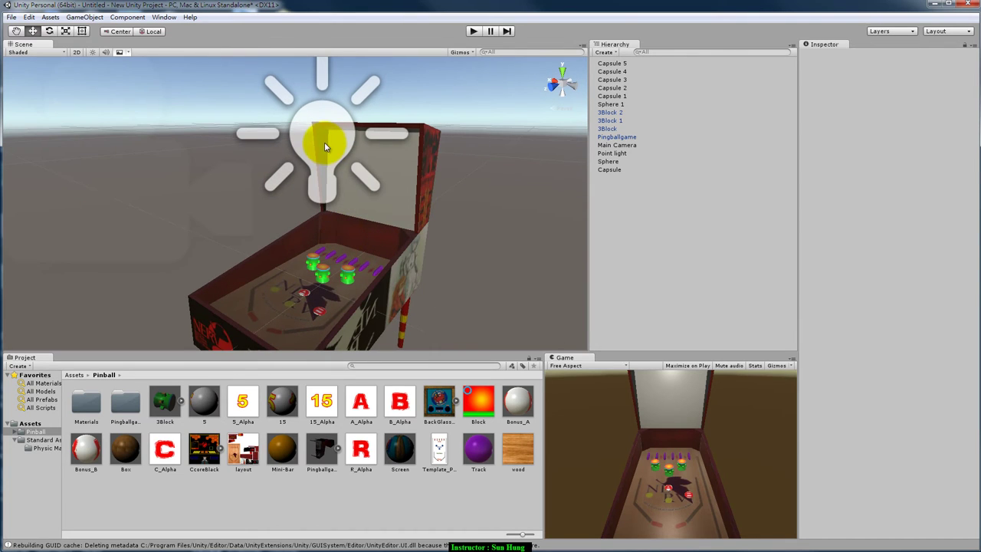
pyautogui.click(324, 141)
pyautogui.moveTo(355, 202)
pyautogui.keyDown('alt'); pyautogui.mouseDown()
pyautogui.moveTo(193, 174)
pyautogui.moveTo(207, 131)
pyautogui.moveTo(117, 93)
pyautogui.moveTo(148, 173)
pyautogui.moveTo(247, 75)
pyautogui.moveTo(225, 66)
pyautogui.mouseUp(); pyautogui.keyUp('alt')
pyautogui.press('w')
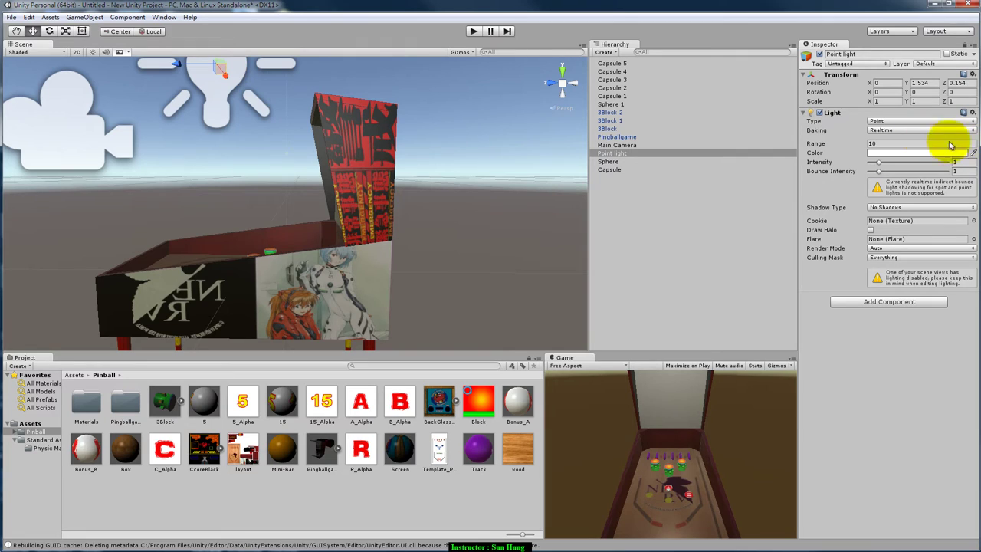
# Raise the Point light intensity to 1.41 and shrink the 3D Gizmos size
pyautogui.moveTo(886, 167); pyautogui.dragTo(886, 166)
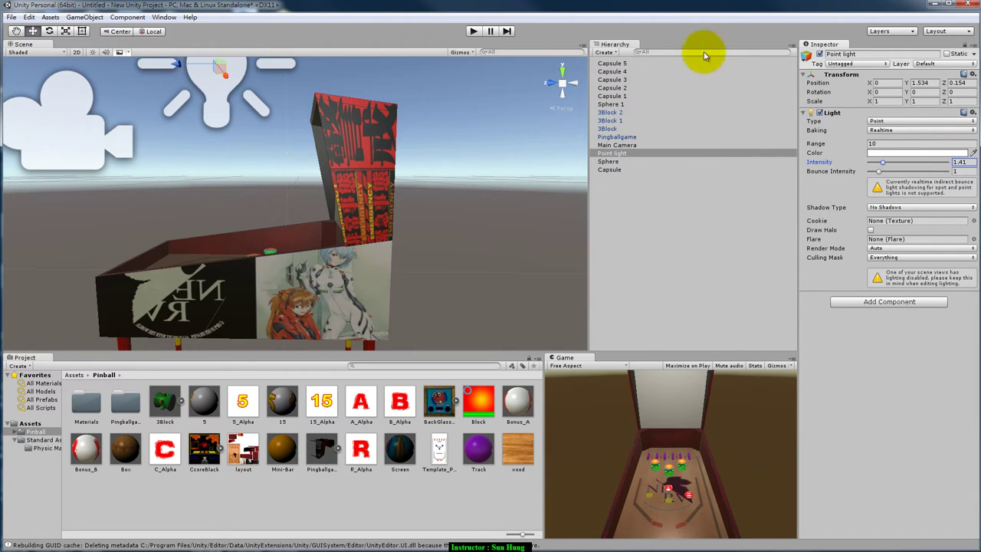
pyautogui.click(464, 52)
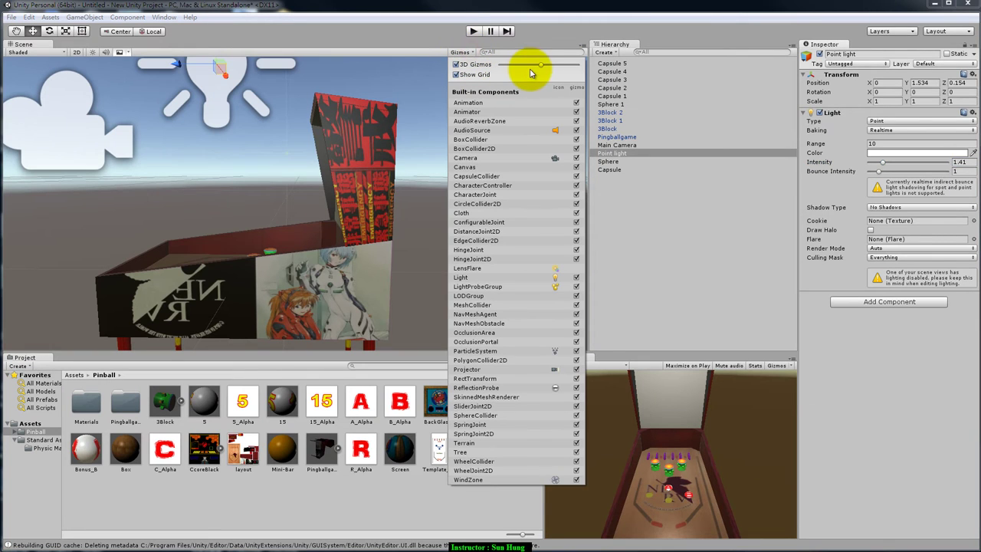
pyautogui.moveTo(539, 67); pyautogui.dragTo(525, 66)
pyautogui.moveTo(344, 230)
pyautogui.keyDown('alt'); pyautogui.mouseDown()
pyautogui.moveTo(413, 252)
pyautogui.moveTo(514, 132)
pyautogui.mouseUp(); pyautogui.keyUp('alt')
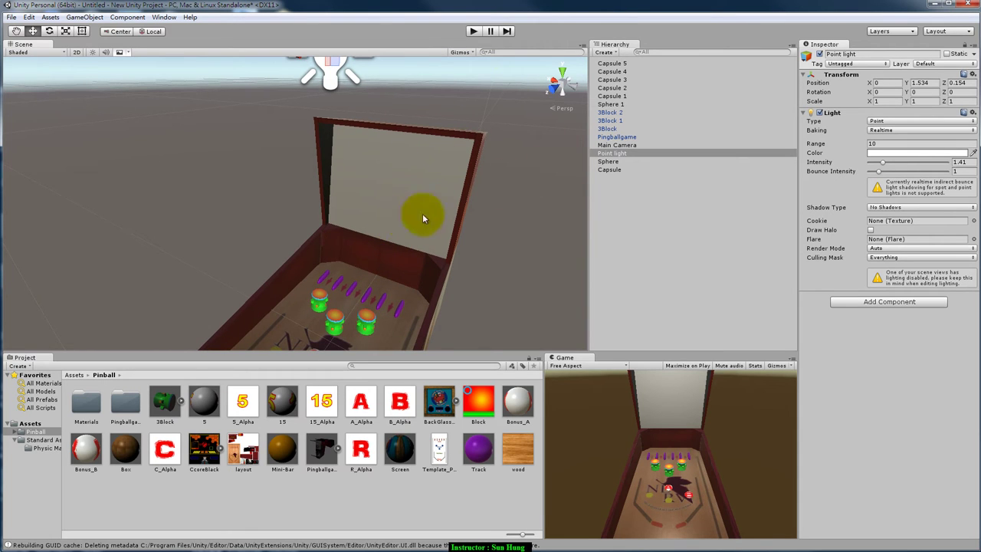
# Add a UI Canvas with EventSystem and set its Render Mode to World Space
pyautogui.click(85, 17)
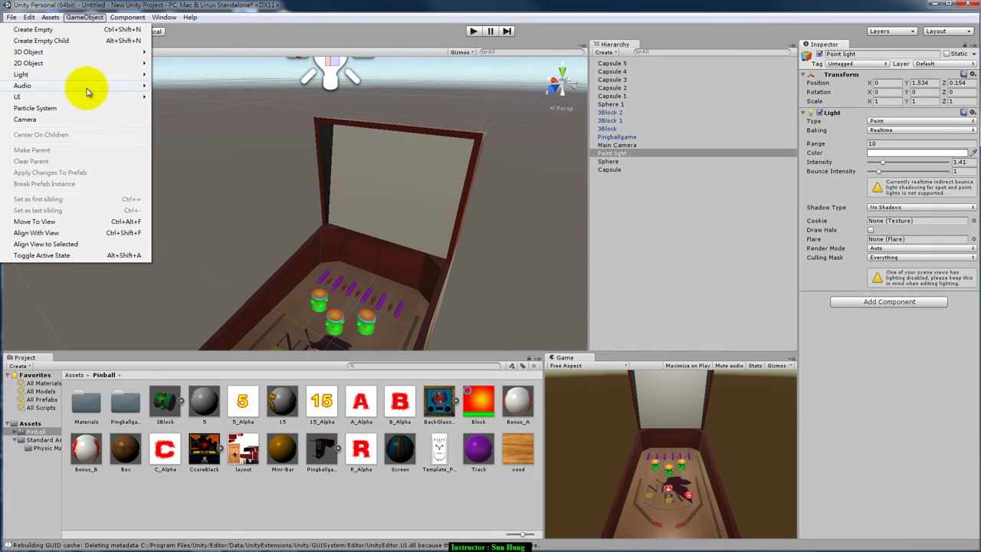
pyautogui.moveTo(90, 97)
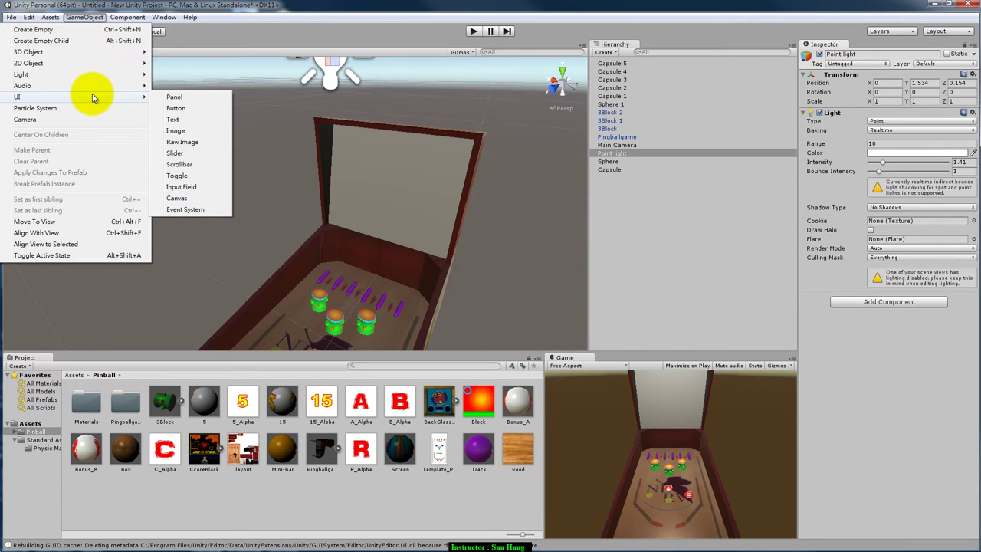
pyautogui.click(183, 201)
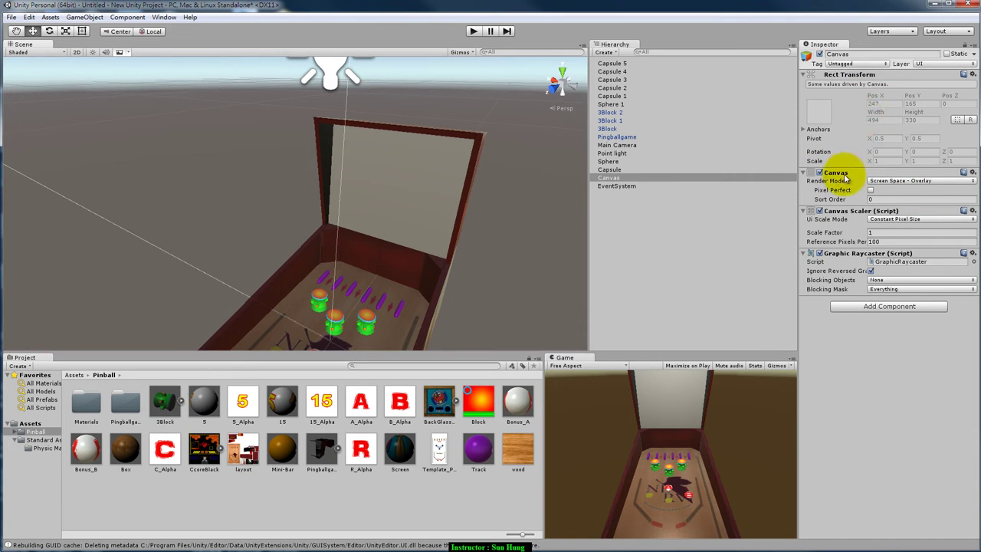
pyautogui.click(924, 181)
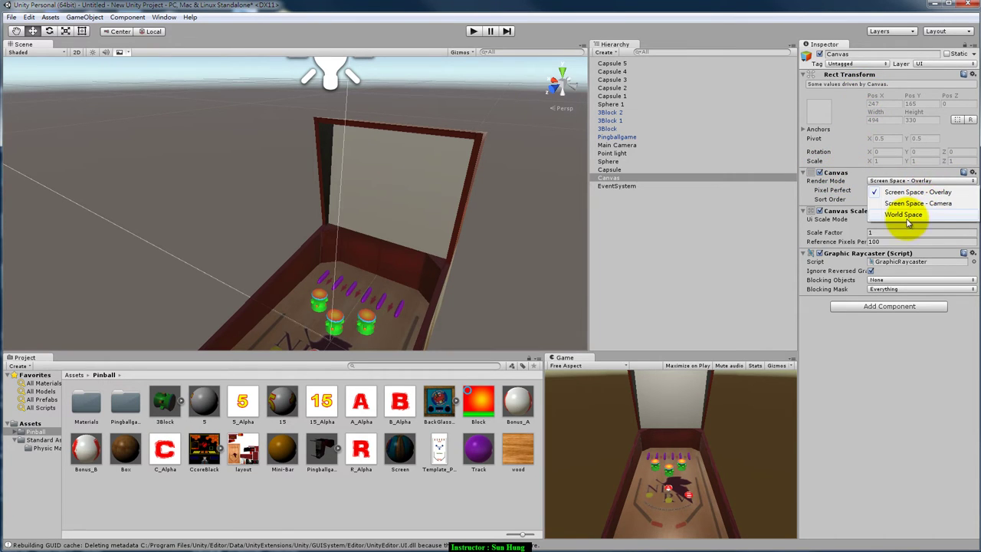
pyautogui.click(904, 214)
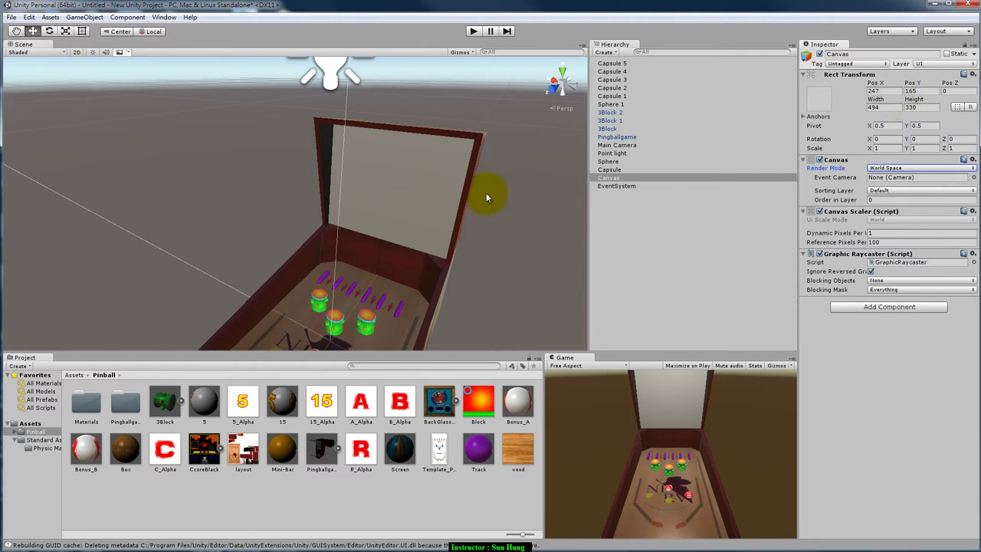
# Enter a Canvas height of 4 in the Rect Transform fields
pyautogui.click(904, 106)
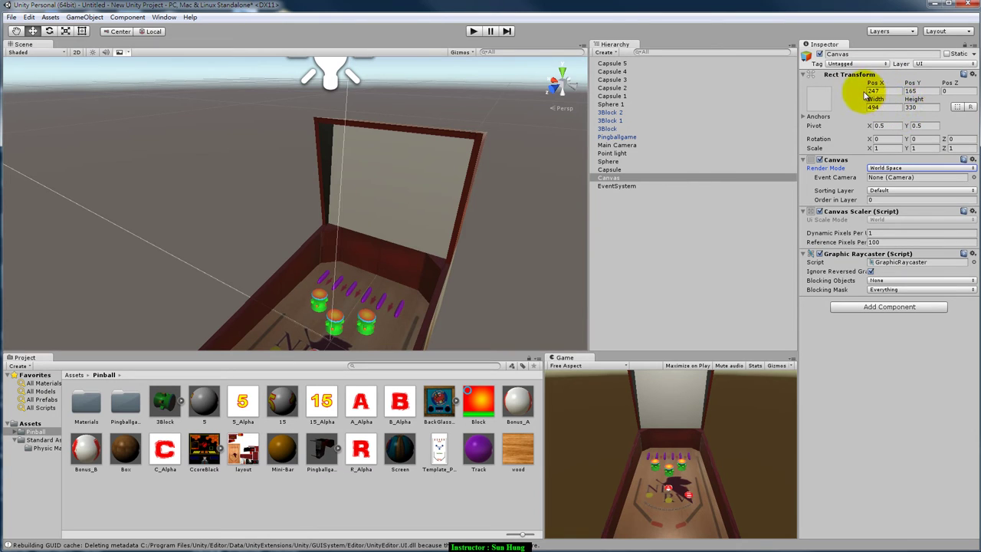
pyautogui.click(874, 107)
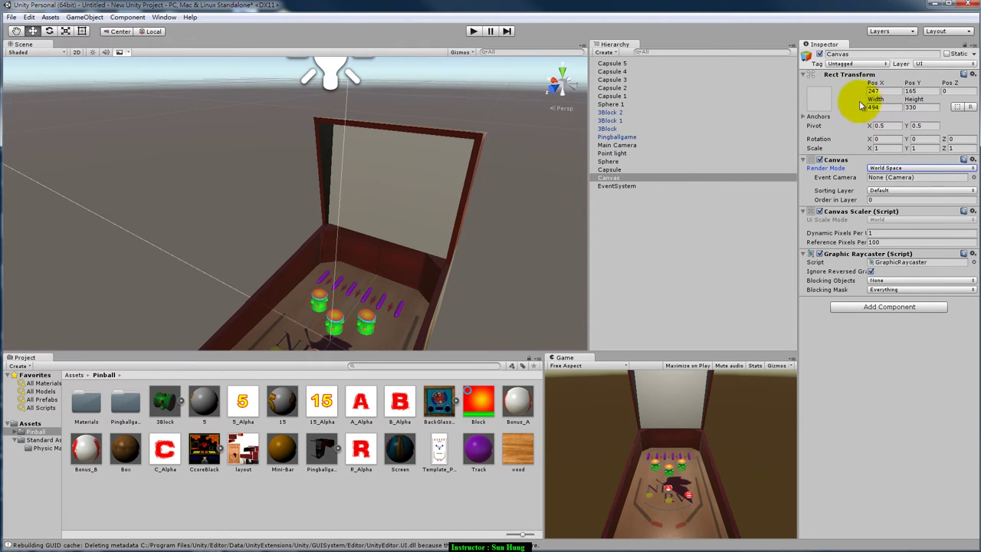
pyautogui.scroll(-3, 463, 173)
pyautogui.scroll(-3, 457, 178)
pyautogui.scroll(-2, 449, 183)
pyautogui.scroll(3, 449, 183)
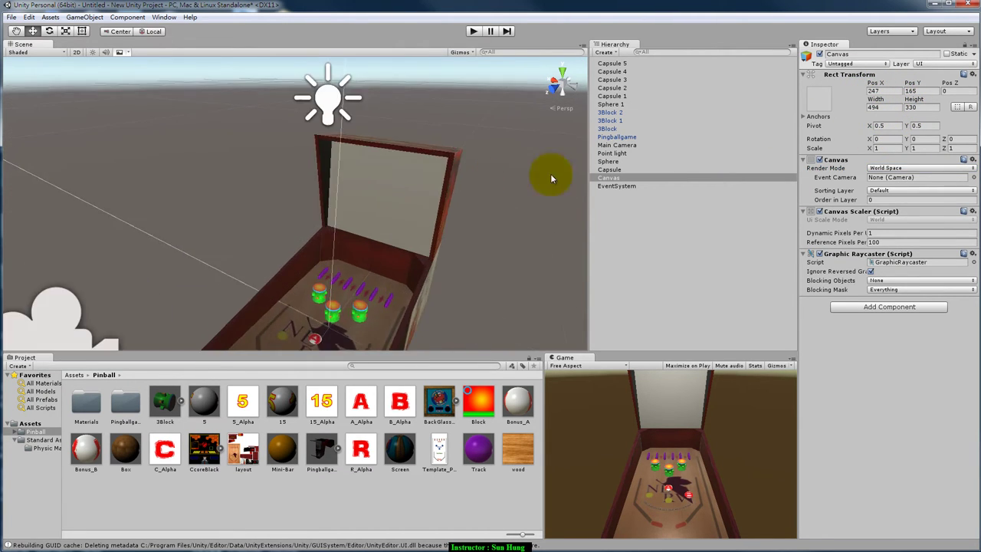
pyautogui.click(880, 108)
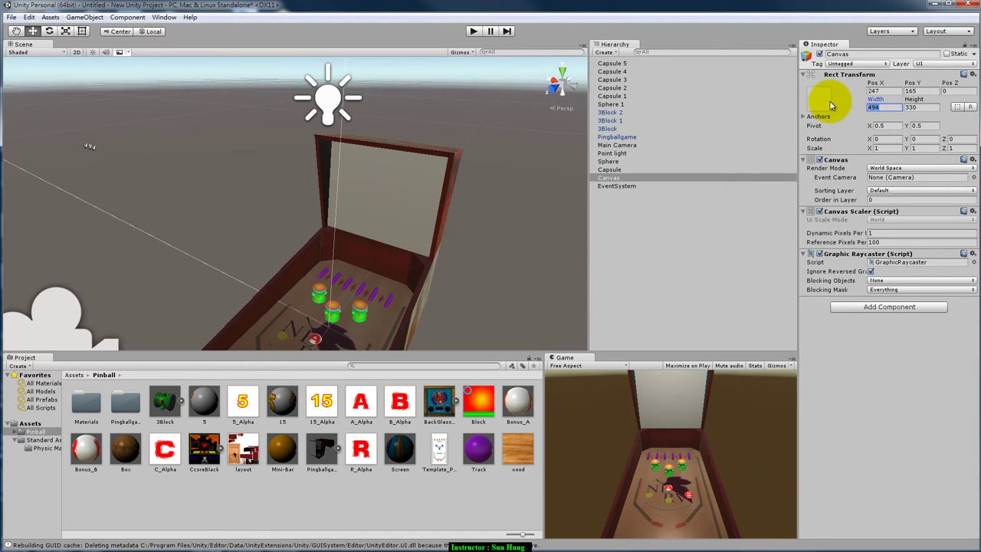
pyautogui.click(922, 107)
pyautogui.write('4')
pyautogui.press('Return')
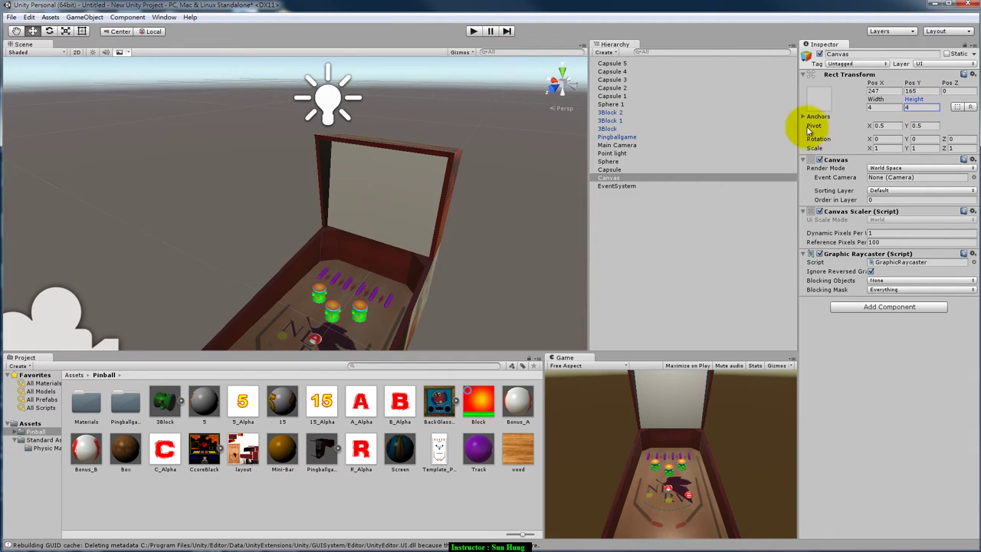
pyautogui.scroll(-3, 422, 154)
pyautogui.scroll(-3, 426, 164)
pyautogui.scroll(3, 414, 224)
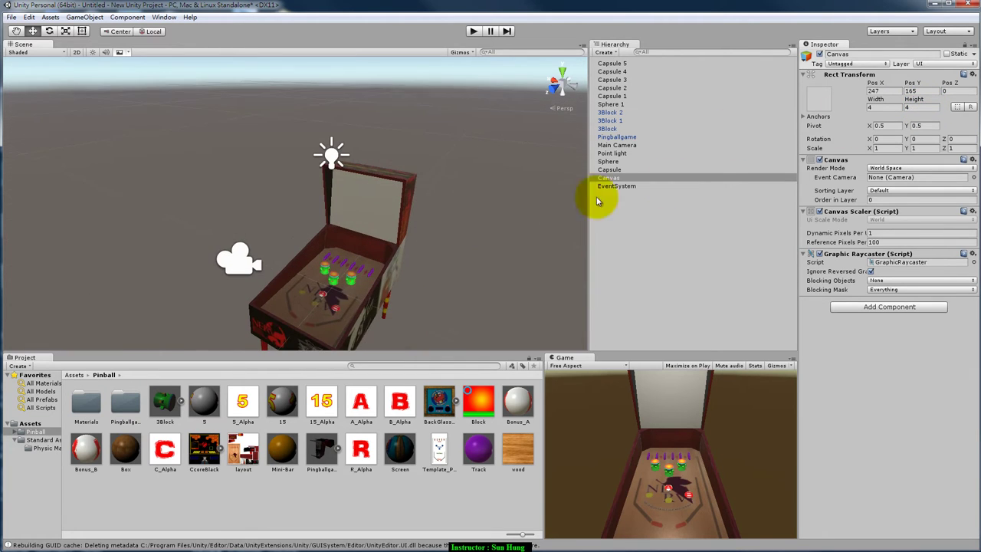
# Zero the Canvas Pos X/Y and raise it with the Move tool to backglass height
pyautogui.click(610, 177)
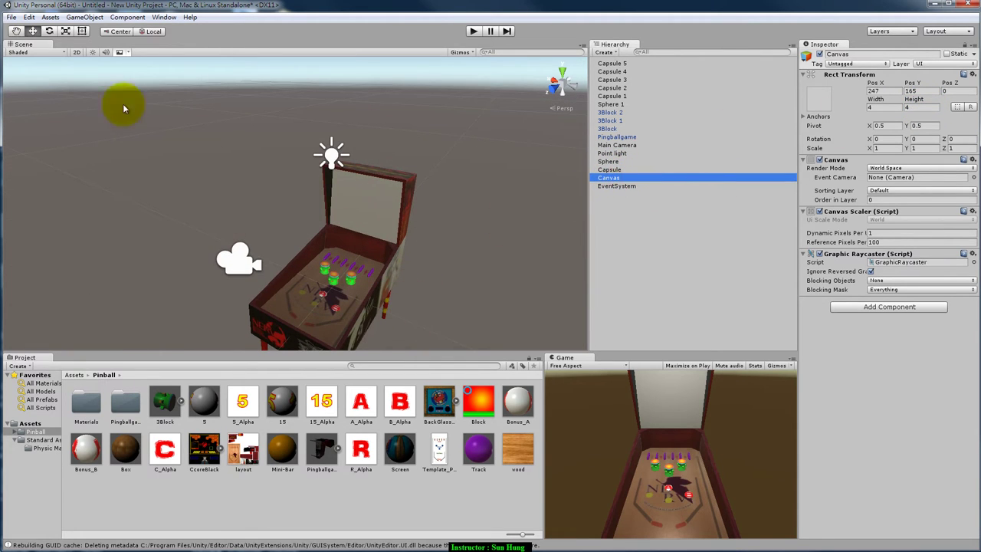
pyautogui.click(49, 31)
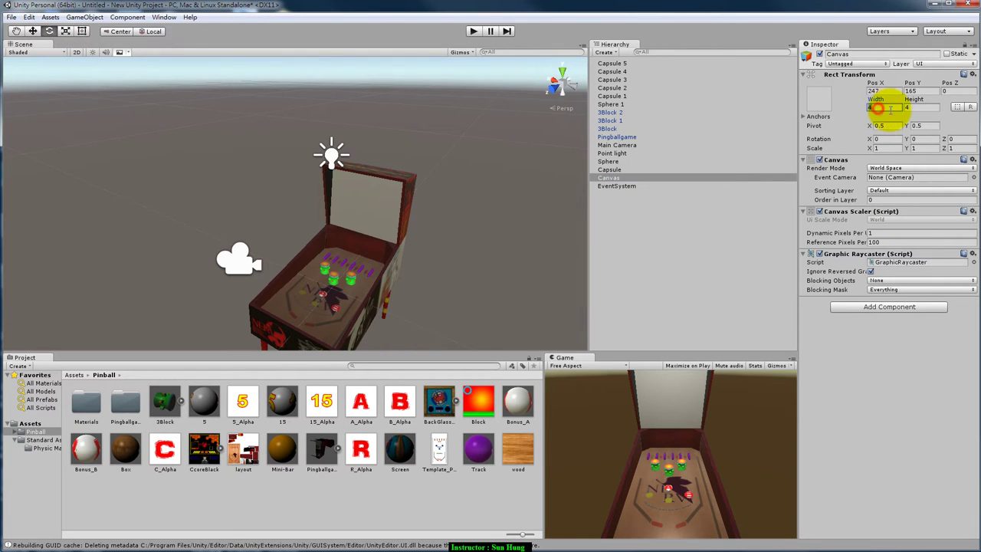
pyautogui.write('0')
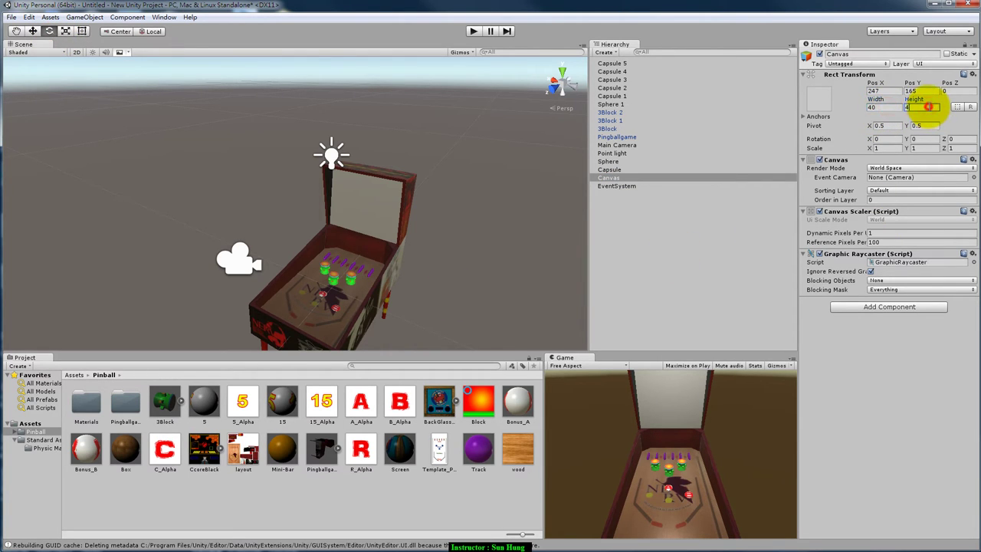
pyautogui.write('00')
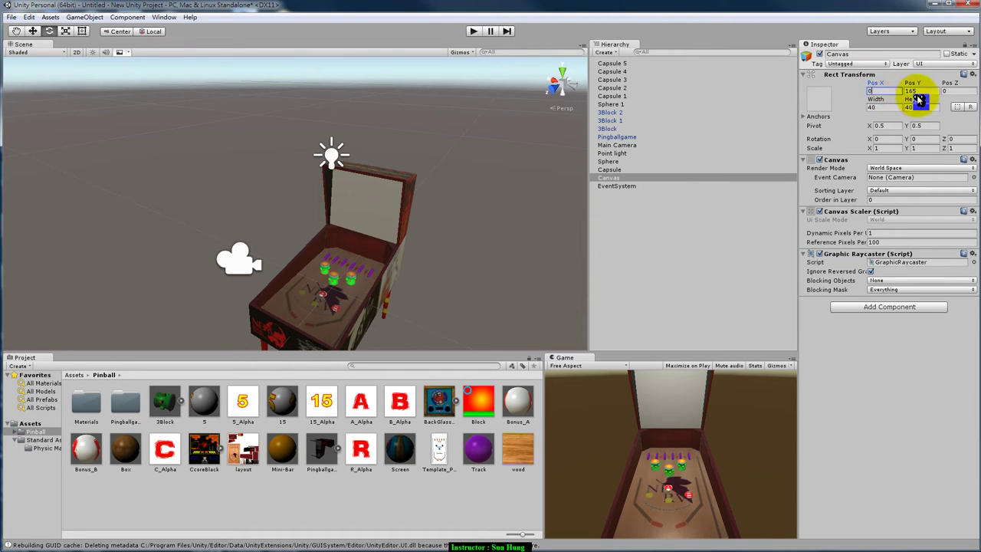
pyautogui.write('0')
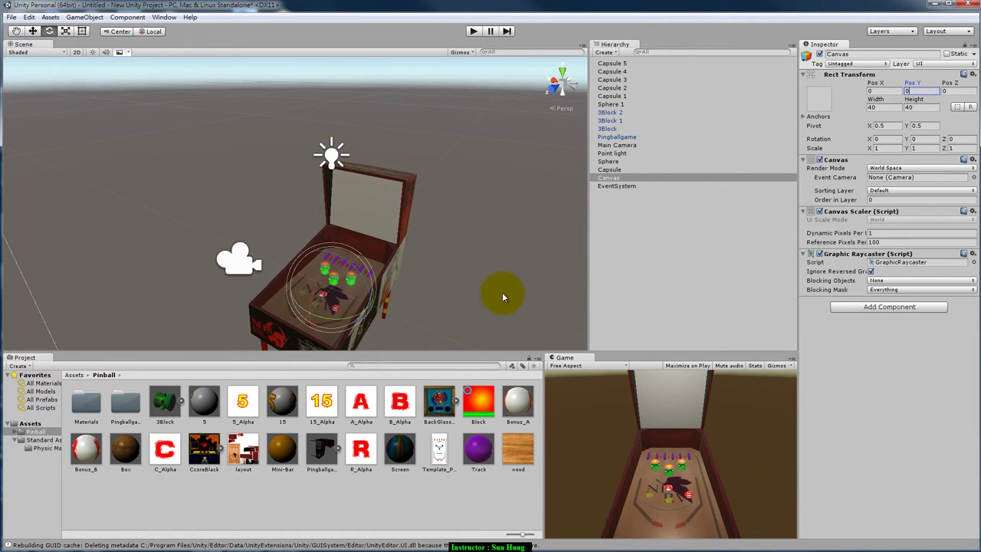
pyautogui.moveTo(439, 291)
pyautogui.keyDown('alt'); pyautogui.mouseDown()
pyautogui.moveTo(360, 222)
pyautogui.moveTo(353, 261)
pyautogui.mouseUp(); pyautogui.keyUp('alt')
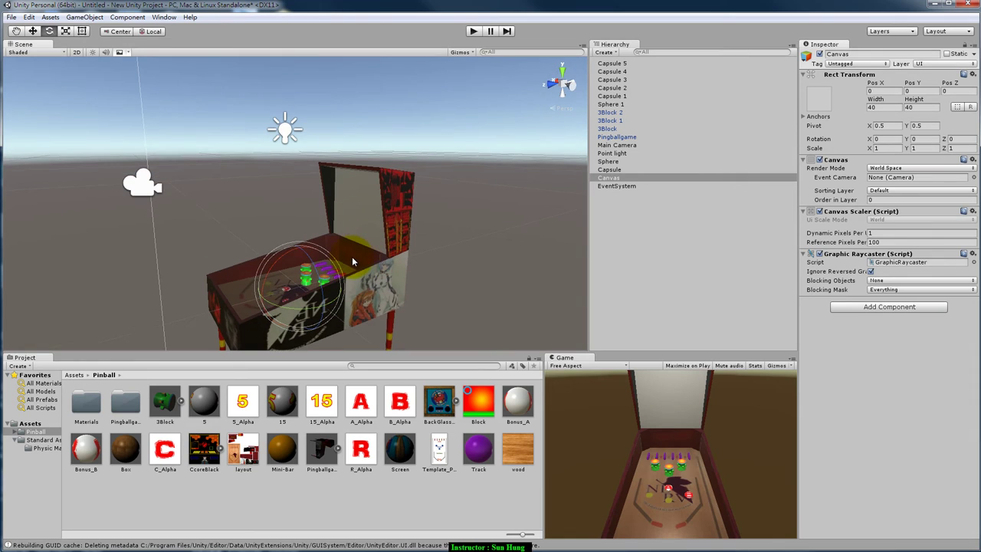
pyautogui.press('w')
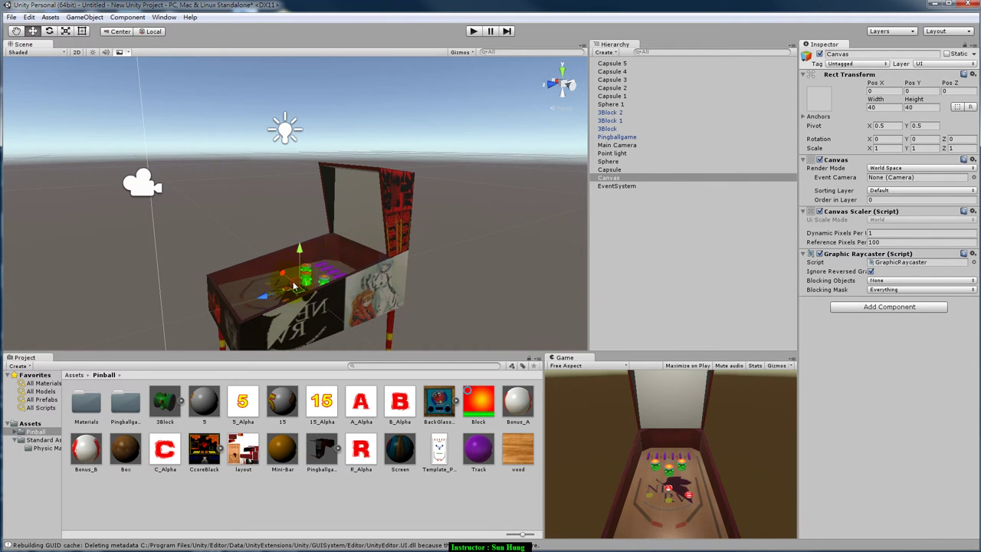
pyautogui.moveTo(295, 286)
pyautogui.keyDown('alt'); pyautogui.mouseDown()
pyautogui.moveTo(285, 275)
pyautogui.moveTo(340, 212)
pyautogui.moveTo(469, 271)
pyautogui.mouseUp(); pyautogui.keyUp('alt')
pyautogui.scroll(-5, 469, 271)
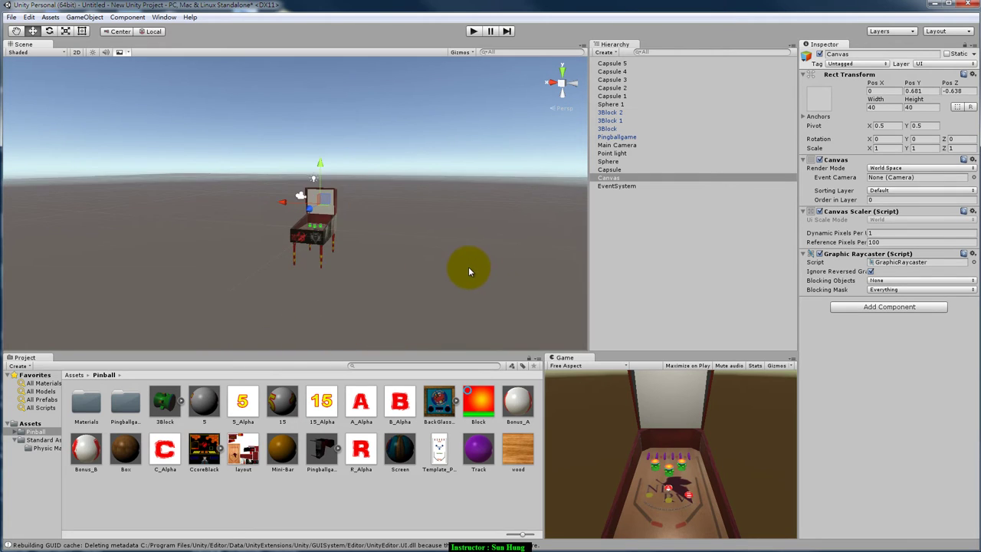
pyautogui.scroll(-2, 452, 278)
pyautogui.scroll(-2, 439, 287)
pyautogui.scroll(-2, 438, 286)
pyautogui.scroll(-2, 439, 286)
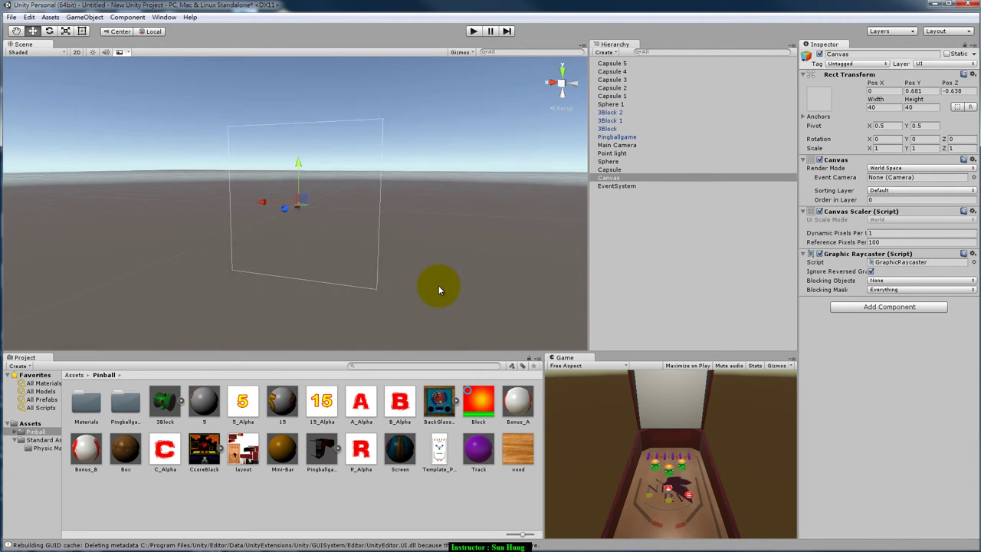
pyautogui.keyDown('alt'); pyautogui.moveTo(438, 289); pyautogui.dragTo(365, 252); pyautogui.keyUp('alt')
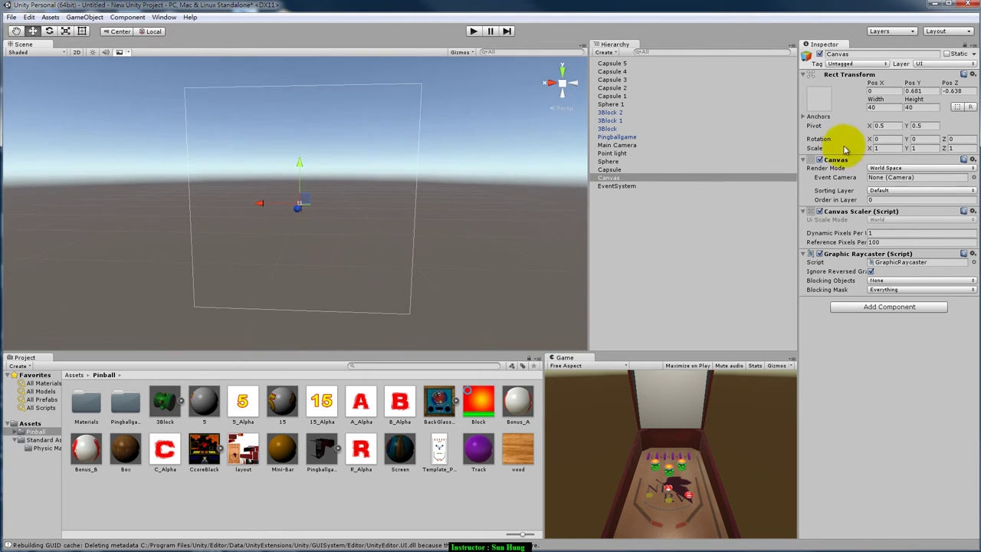
# Set the Canvas Width and Height to 2 in the Inspector
pyautogui.moveTo(880, 101); pyautogui.dragTo(864, 109)
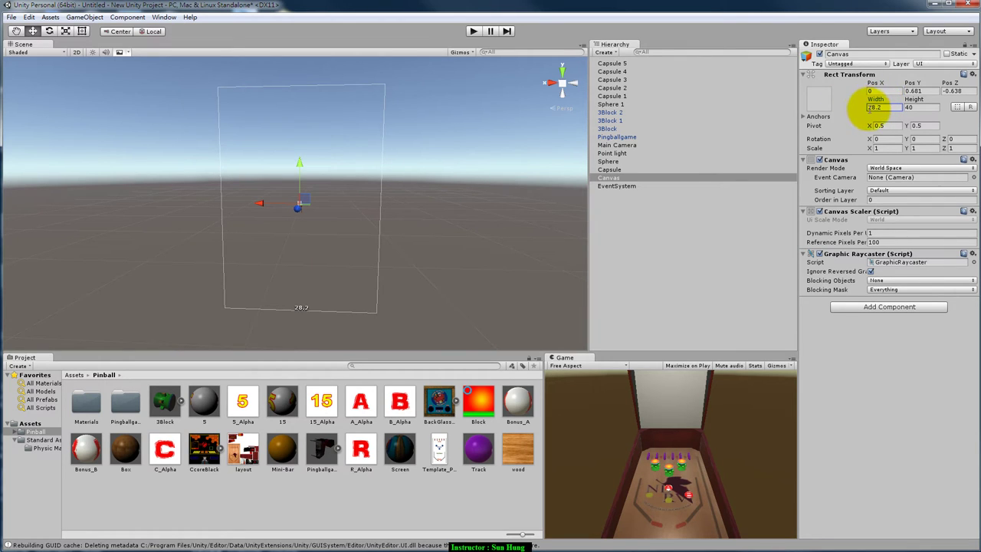
pyautogui.write('4')
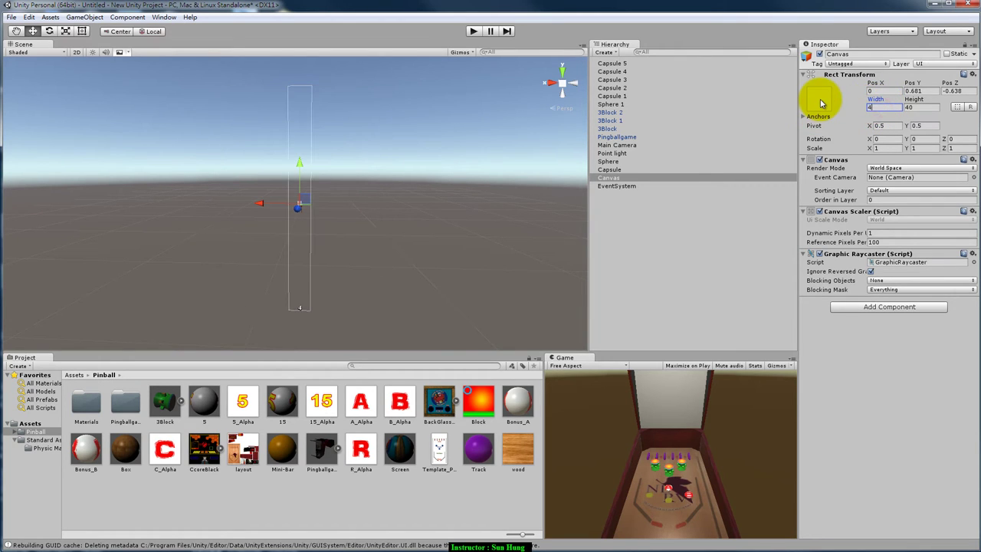
pyautogui.click(919, 108)
pyautogui.write('2')
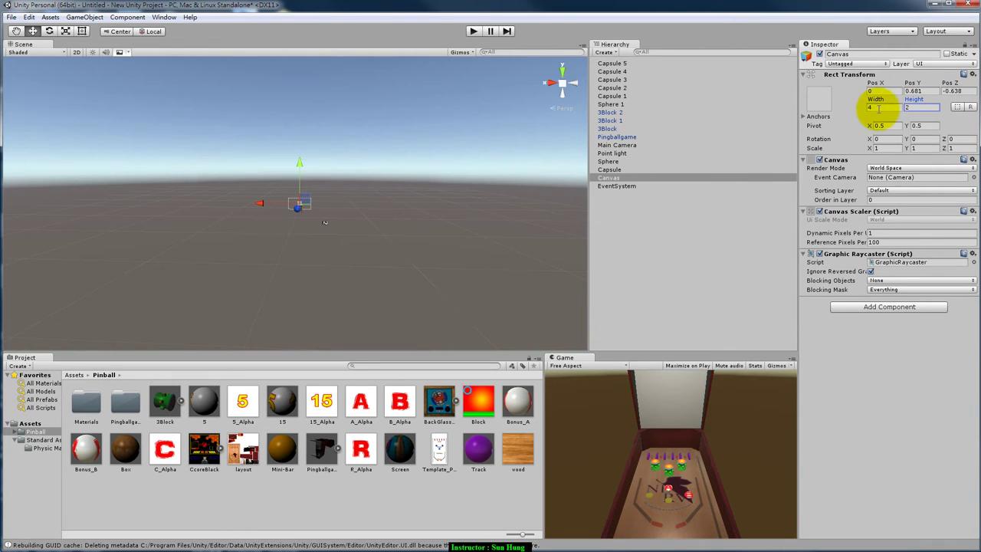
pyautogui.click(878, 109)
pyautogui.write('2')
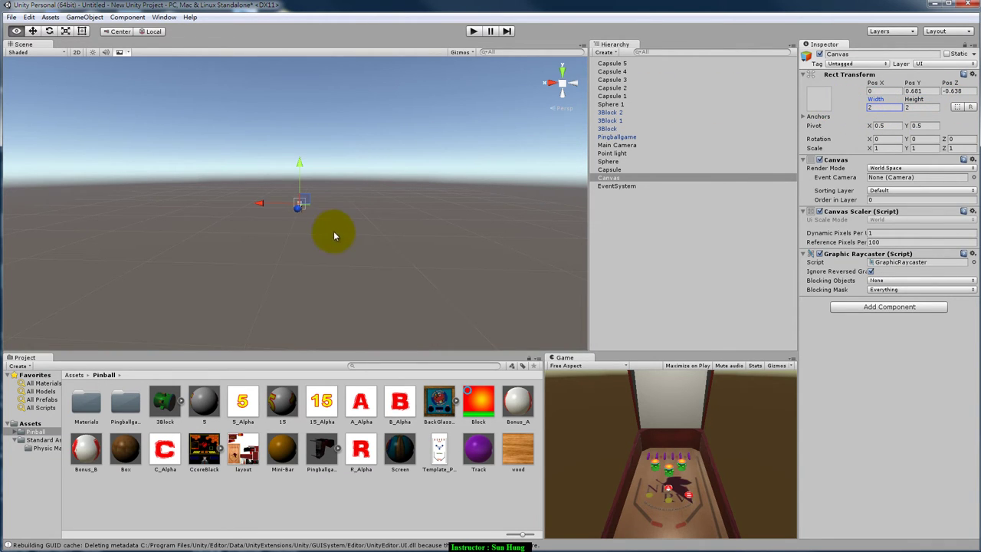
pyautogui.scroll(5, 347, 231)
pyautogui.keyDown('alt'); pyautogui.moveTo(374, 240); pyautogui.dragTo(364, 230); pyautogui.keyUp('alt')
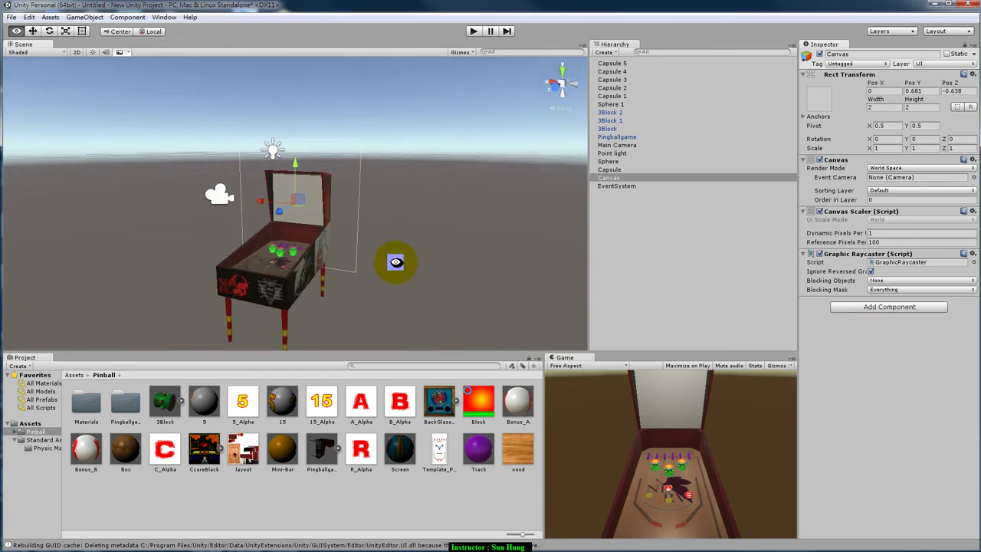
# Drag the Canvas corners with the Rect Tool to fit the backglass edges, about 0.893 × 0.792
pyautogui.scroll(2, 317, 200)
pyautogui.click(81, 30)
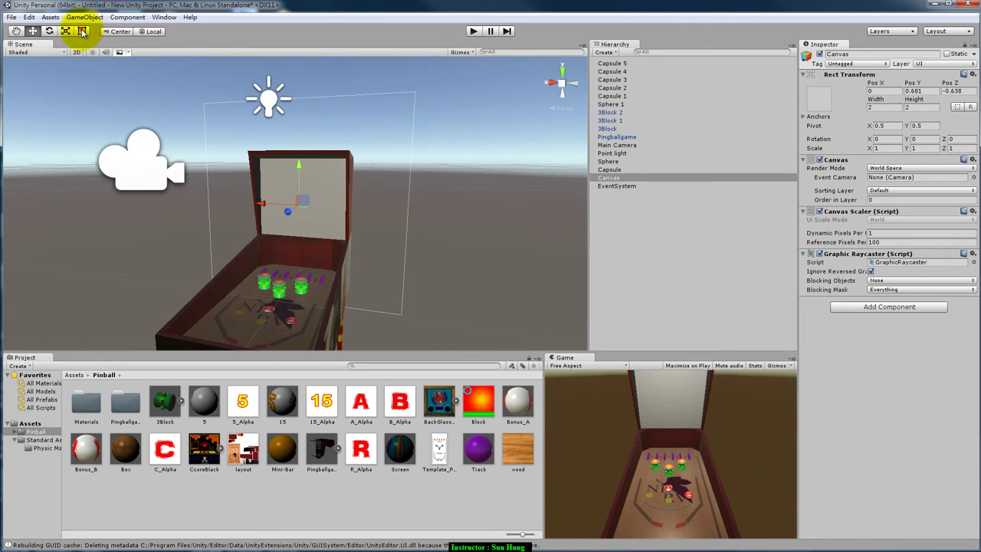
pyautogui.moveTo(416, 93); pyautogui.dragTo(344, 160)
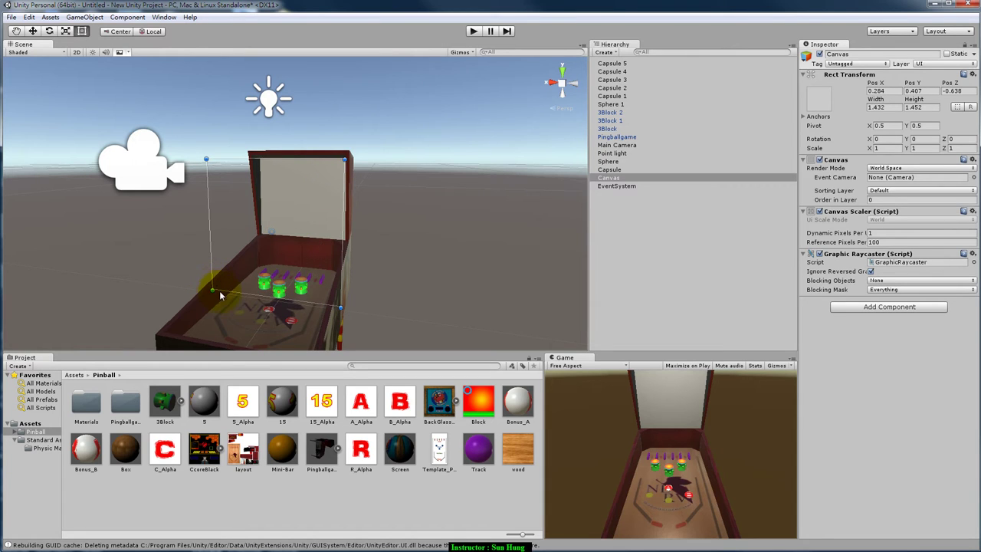
pyautogui.moveTo(309, 274)
pyautogui.keyDown('alt'); pyautogui.mouseDown()
pyautogui.moveTo(171, 322)
pyautogui.moveTo(260, 231)
pyautogui.mouseUp(); pyautogui.keyUp('alt')
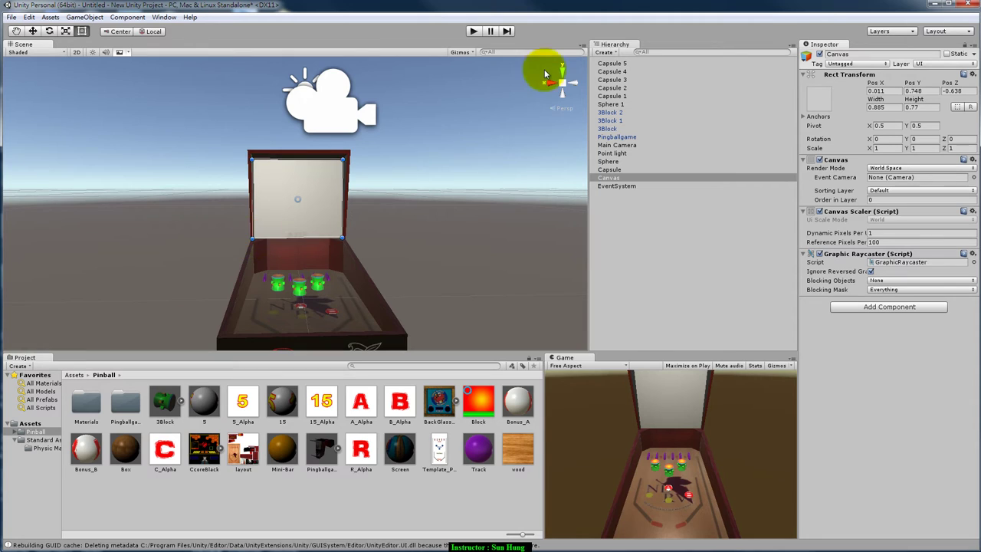
pyautogui.click(562, 87)
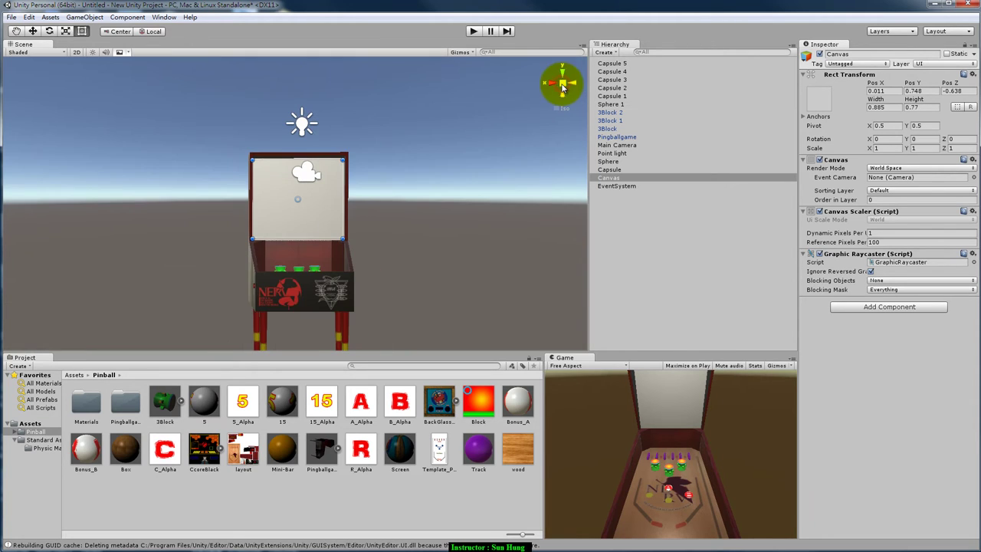
pyautogui.scroll(2, 344, 248)
pyautogui.scroll(2, 349, 252)
pyautogui.scroll(1, 364, 265)
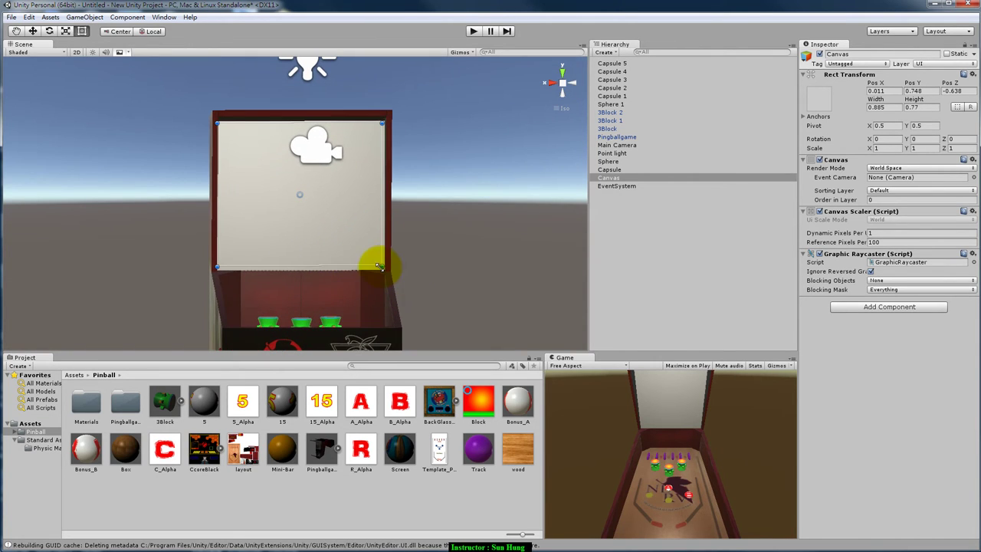
pyautogui.moveTo(383, 266); pyautogui.dragTo(387, 268)
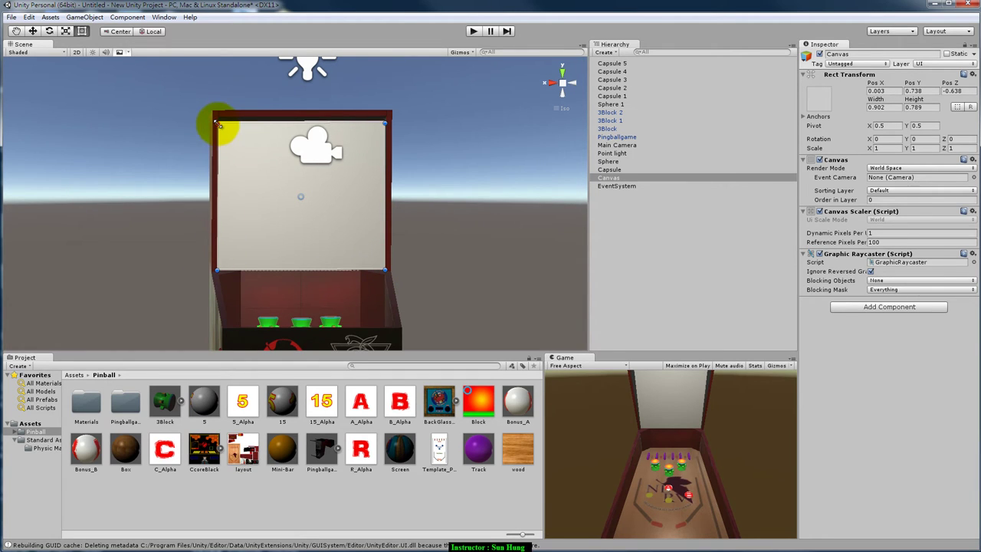
pyautogui.moveTo(216, 122); pyautogui.dragTo(221, 124)
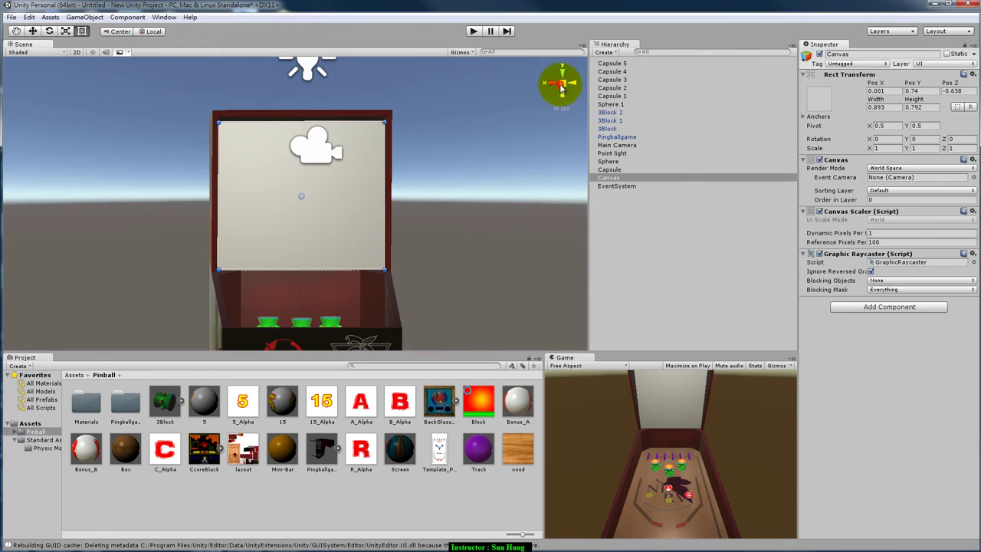
# Nudge the Canvas forward on Z so it sits just in front of the backglass
pyautogui.moveTo(560, 87); pyautogui.dragTo(321, 261)
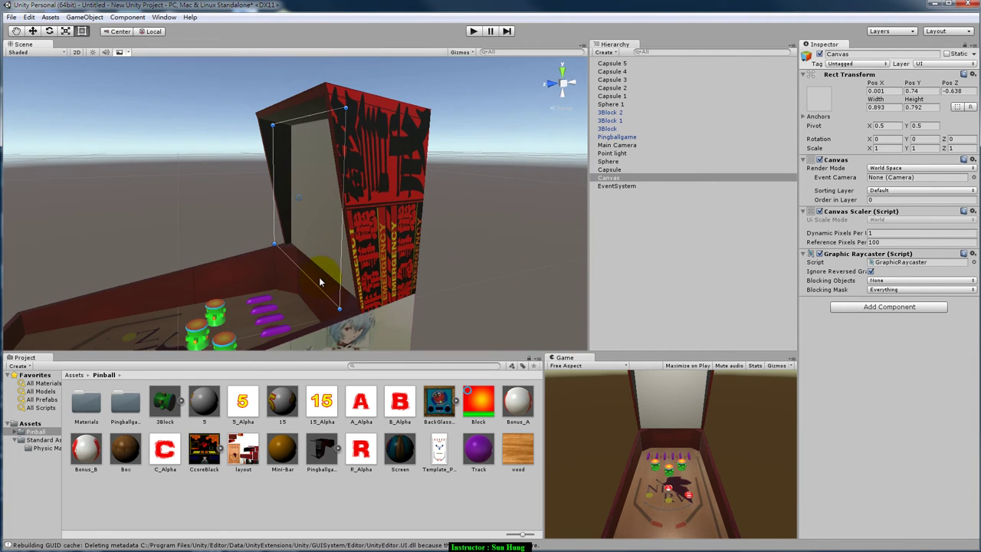
pyautogui.click(65, 32)
pyautogui.moveTo(267, 202); pyautogui.dragTo(277, 199)
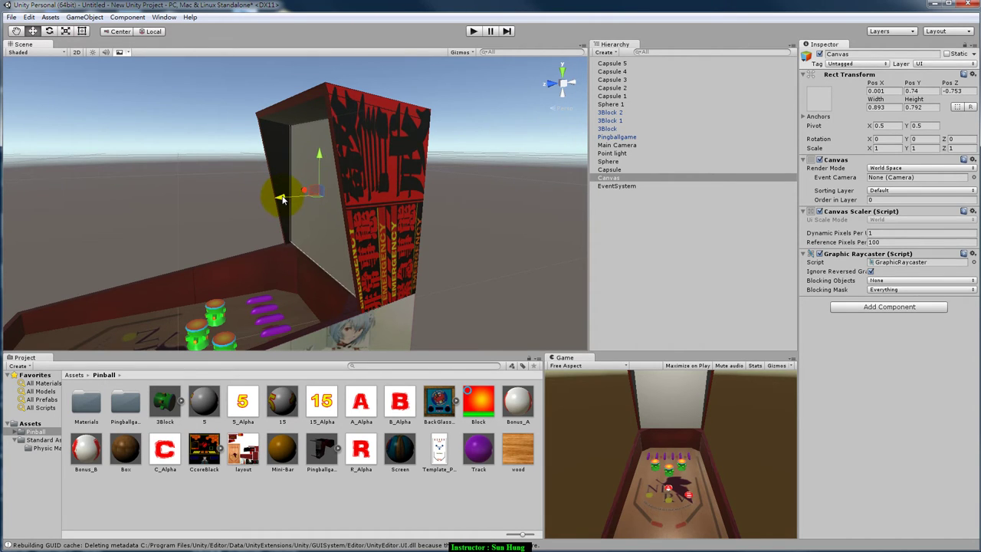
pyautogui.moveTo(282, 200)
pyautogui.keyDown('alt'); pyautogui.mouseDown()
pyautogui.moveTo(470, 278)
pyautogui.moveTo(326, 177)
pyautogui.moveTo(482, 252)
pyautogui.moveTo(621, 263)
pyautogui.moveTo(652, 254)
pyautogui.mouseUp(); pyautogui.keyUp('alt')
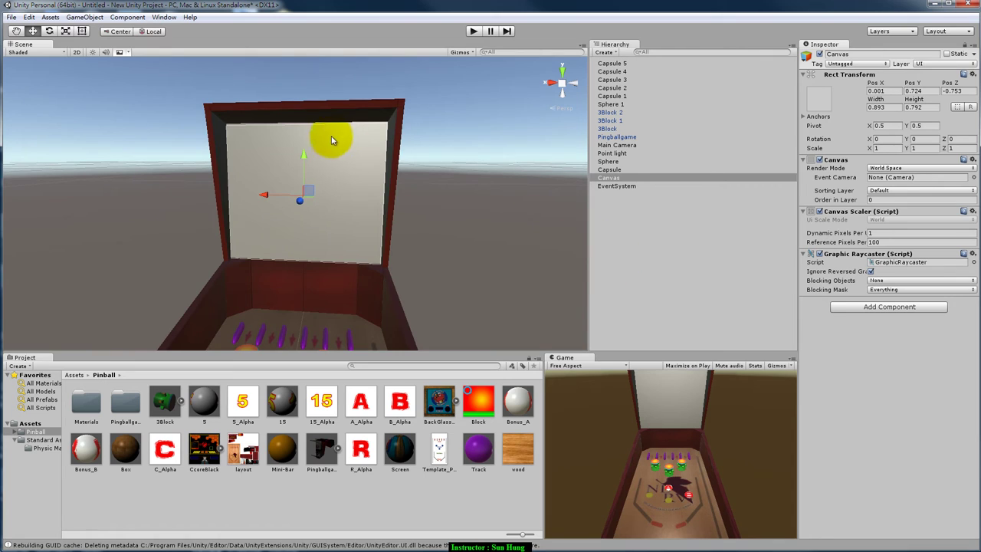
# Add a UI Image under the Canvas with stretch-stretch anchors to fill it
pyautogui.click(84, 17)
pyautogui.click(63, 95)
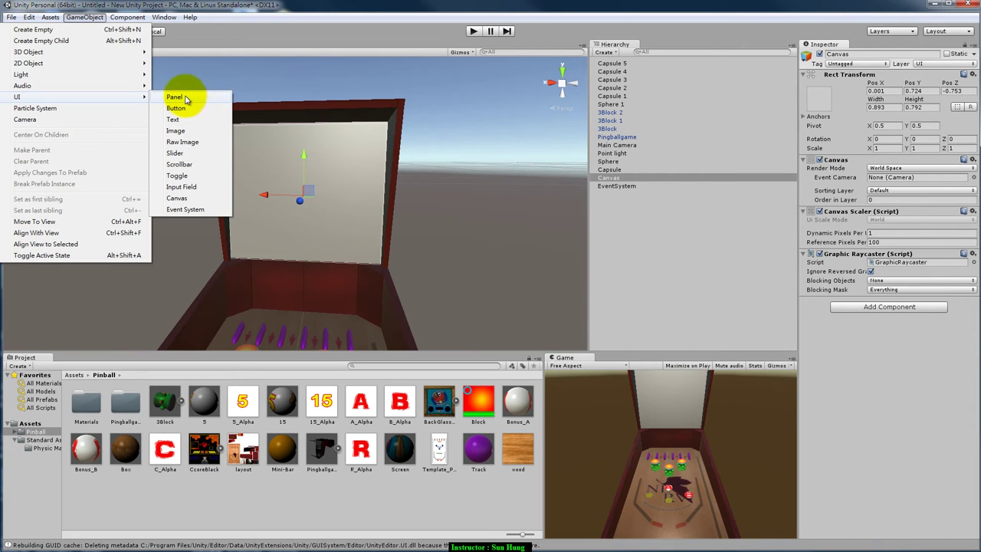
pyautogui.click(188, 130)
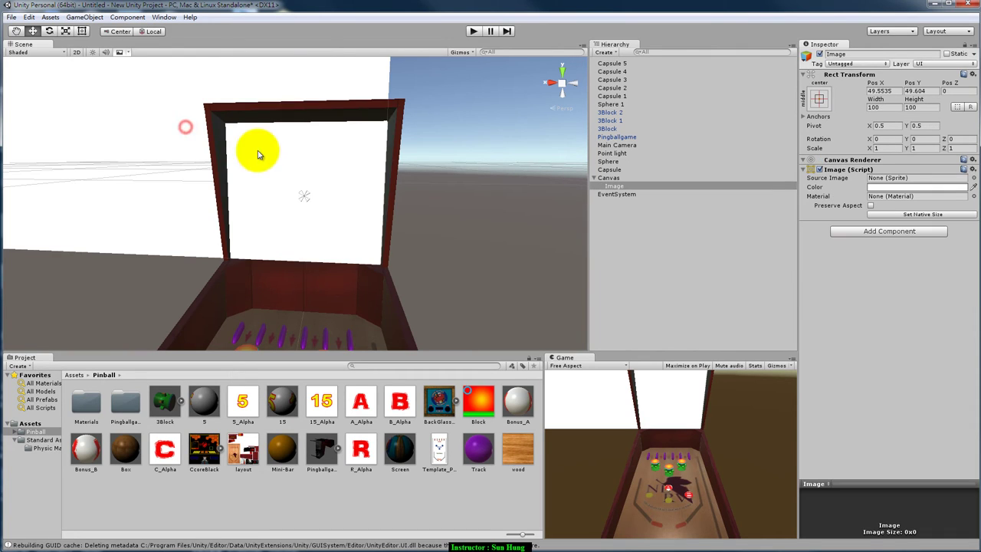
pyautogui.click(819, 100)
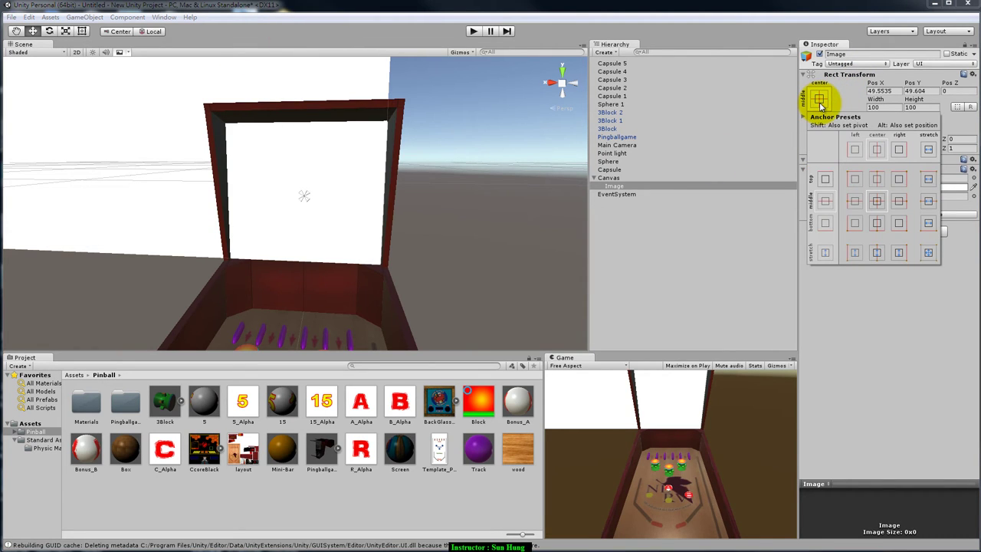
pyautogui.keyDown('alt'); pyautogui.click(928, 254); pyautogui.keyUp('alt')
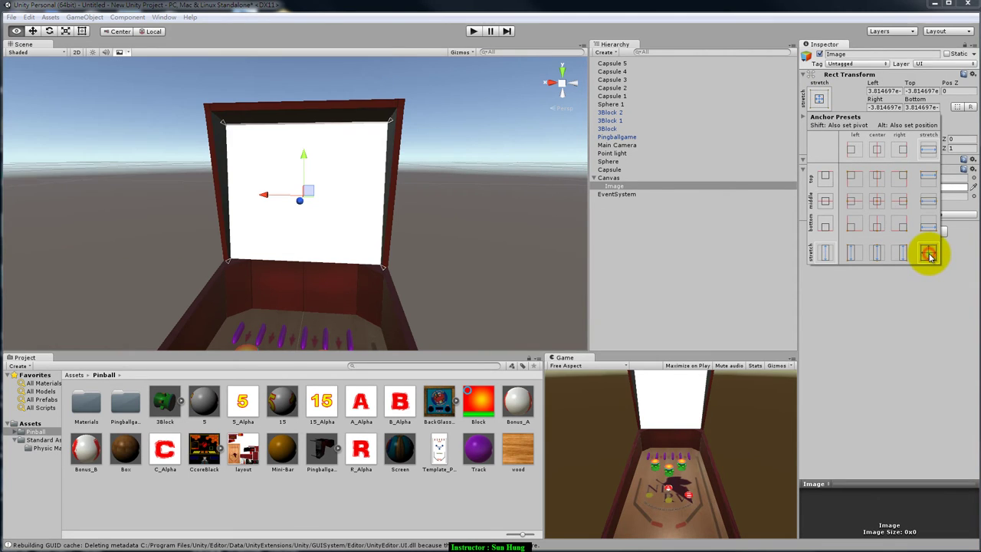
pyautogui.click(922, 325)
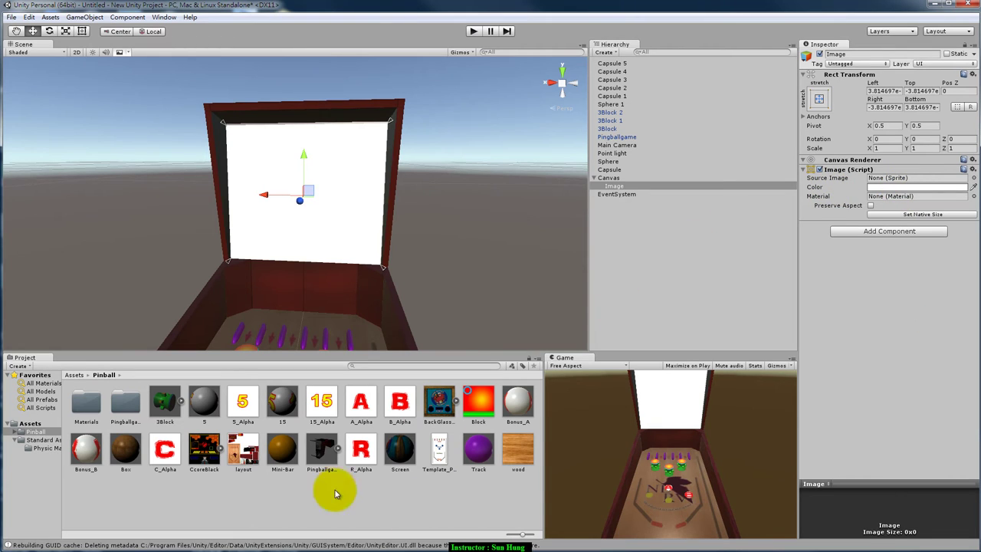
# Assign the CcoreBlack sprite as the Image's Source Image
pyautogui.click(205, 464)
pyautogui.moveTo(202, 459); pyautogui.dragTo(306, 483)
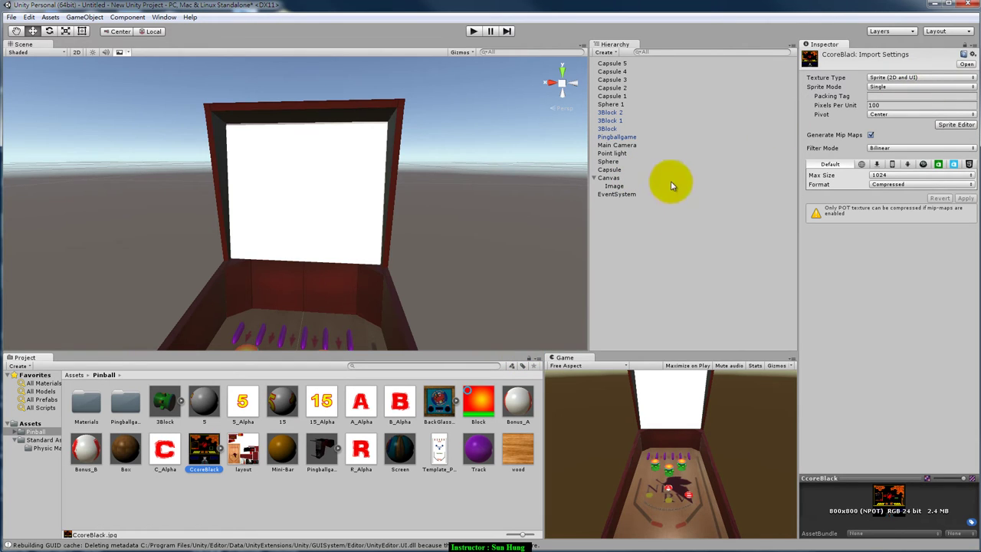
pyautogui.click(614, 186)
pyautogui.moveTo(204, 452)
pyautogui.mouseDown()
pyautogui.moveTo(818, 249)
pyautogui.moveTo(918, 178)
pyautogui.mouseUp()
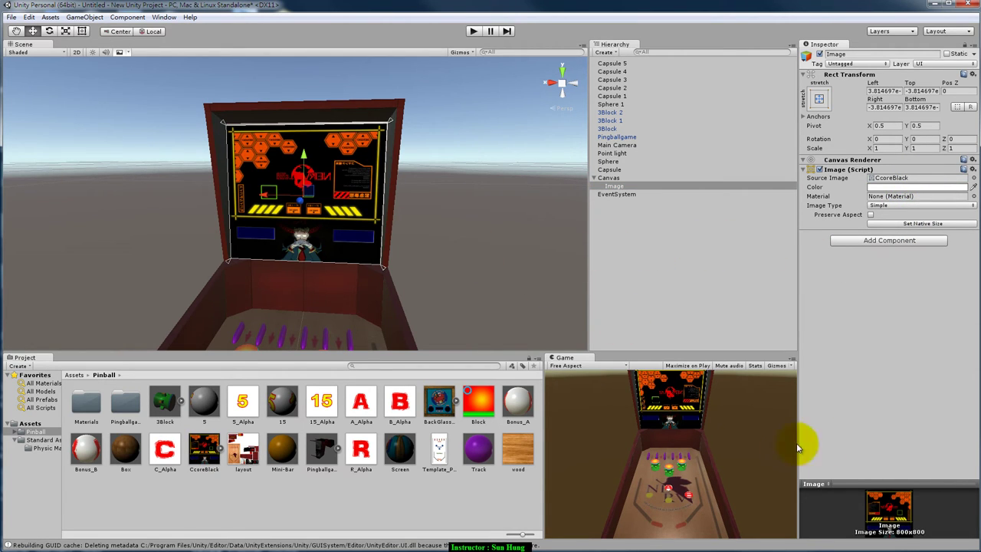
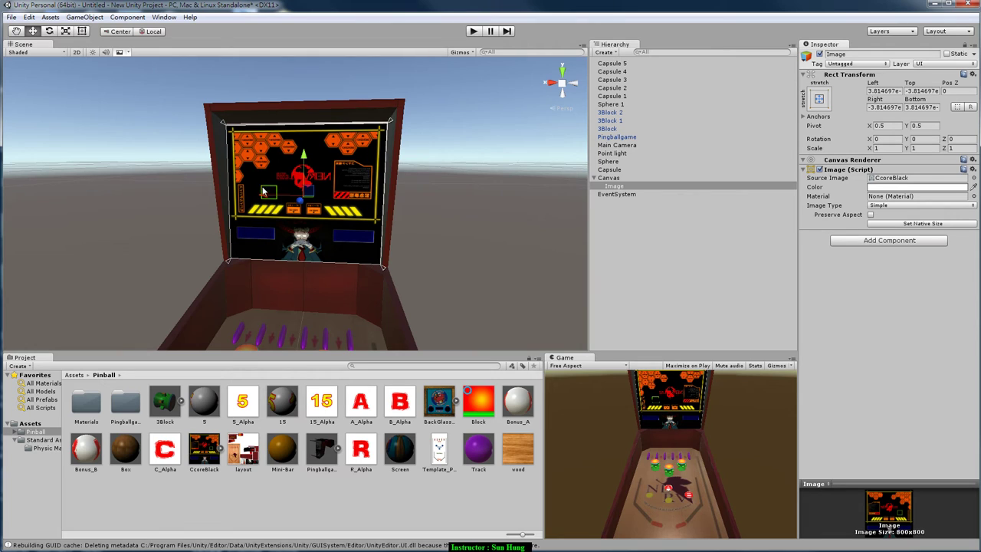
# Add a UI Text object under the Canvas and set its width to 1
pyautogui.click(85, 17)
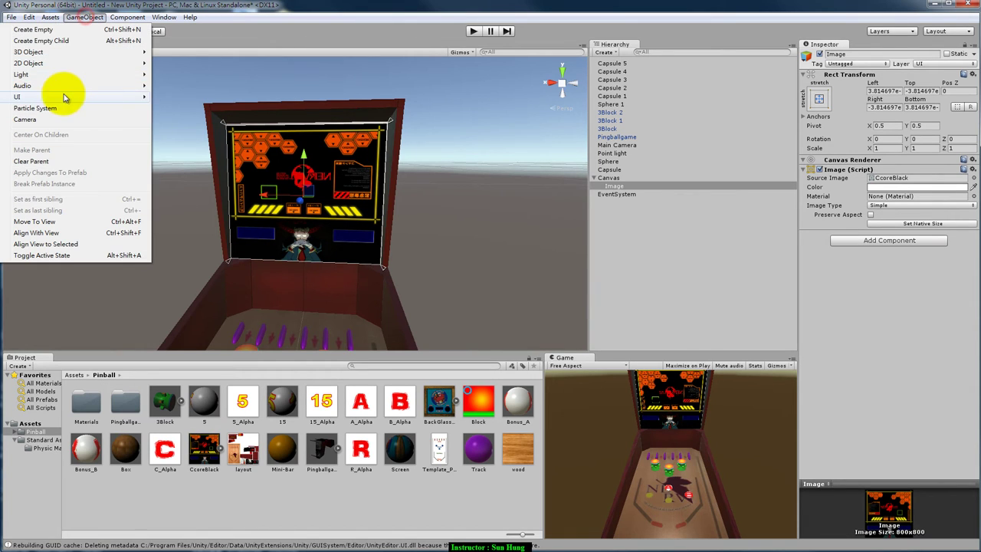
pyautogui.moveTo(64, 97)
pyautogui.click(184, 119)
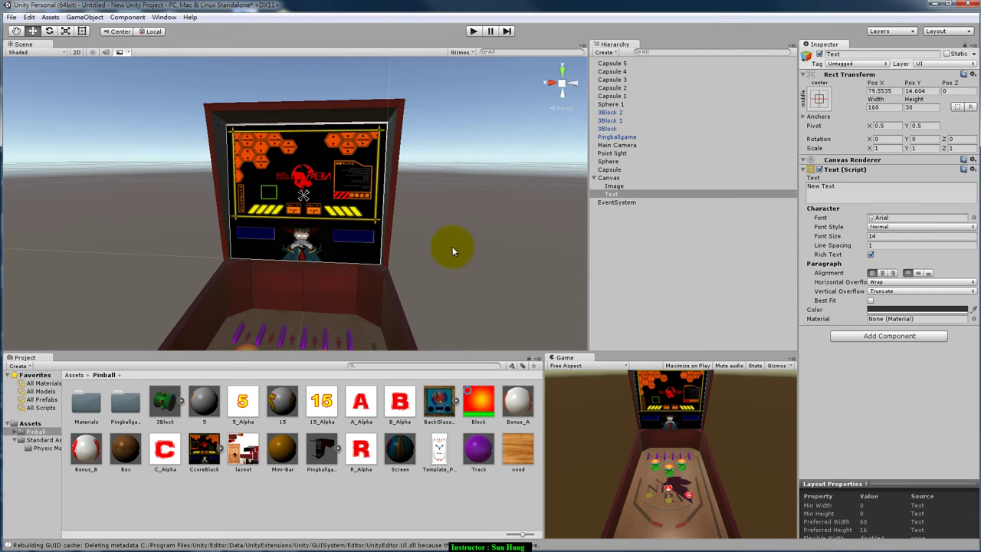
pyautogui.click(881, 107)
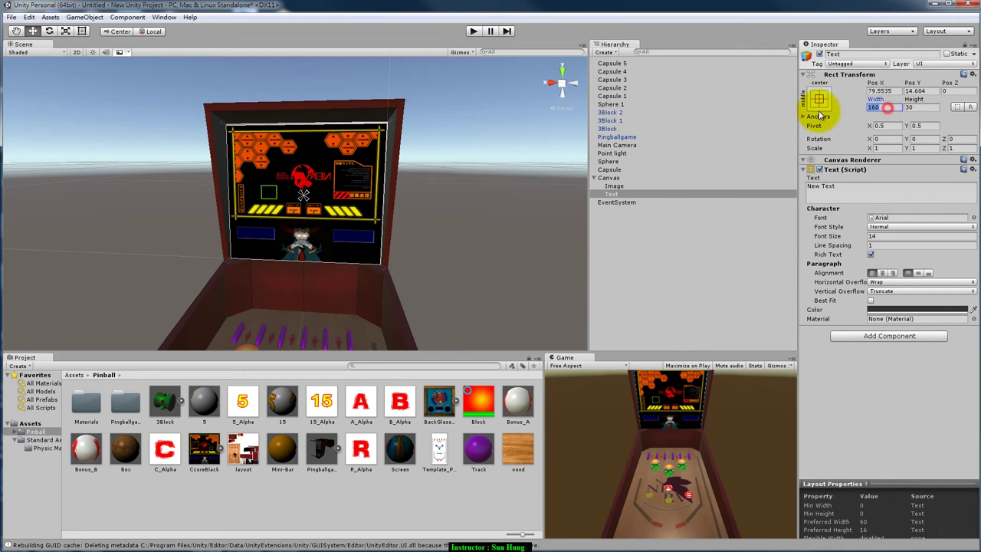
pyautogui.write('1')
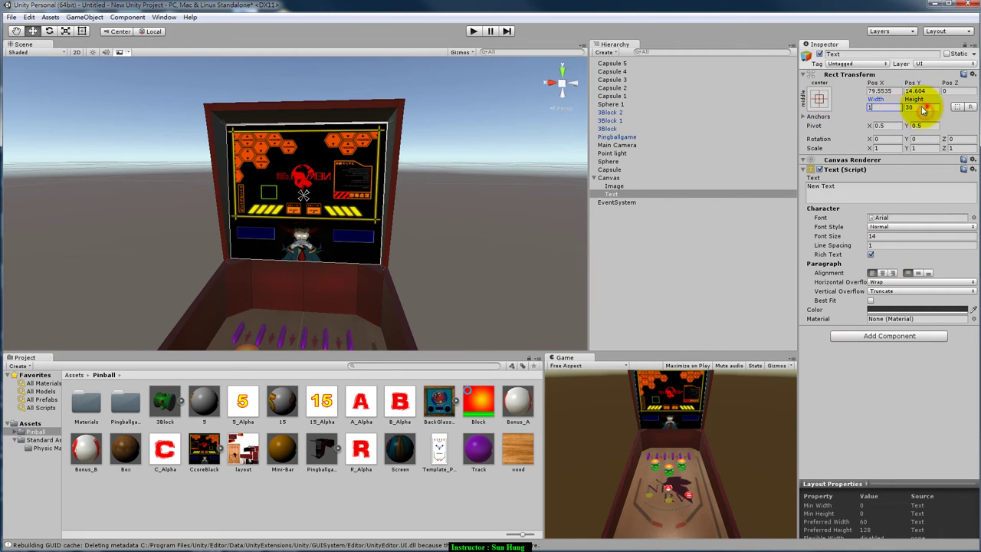
pyautogui.click(923, 107)
# Set the Text's height to 1 and its Pos X to 0
pyautogui.write('1')
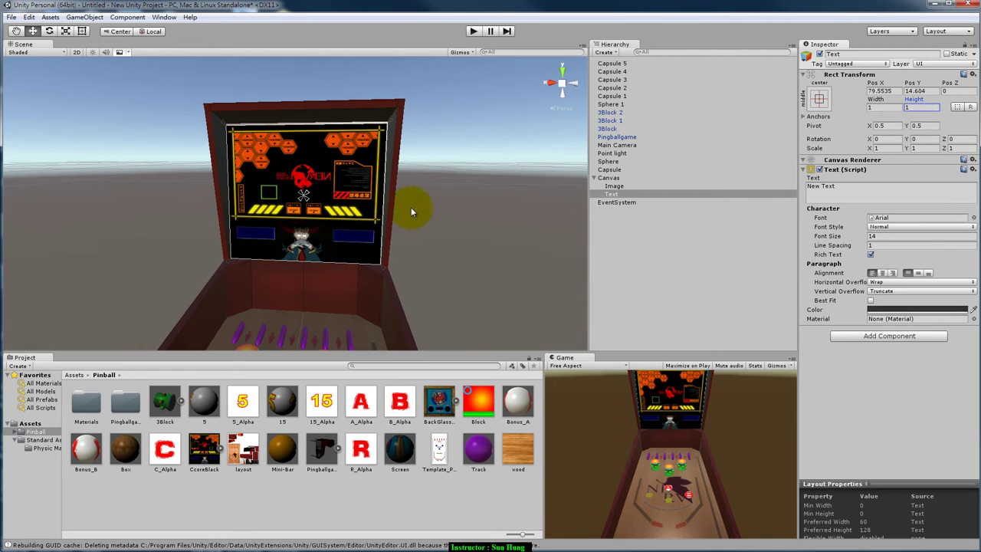
pyautogui.scroll(-2, 419, 213)
pyautogui.scroll(-3, 419, 213)
pyautogui.scroll(-2, 419, 215)
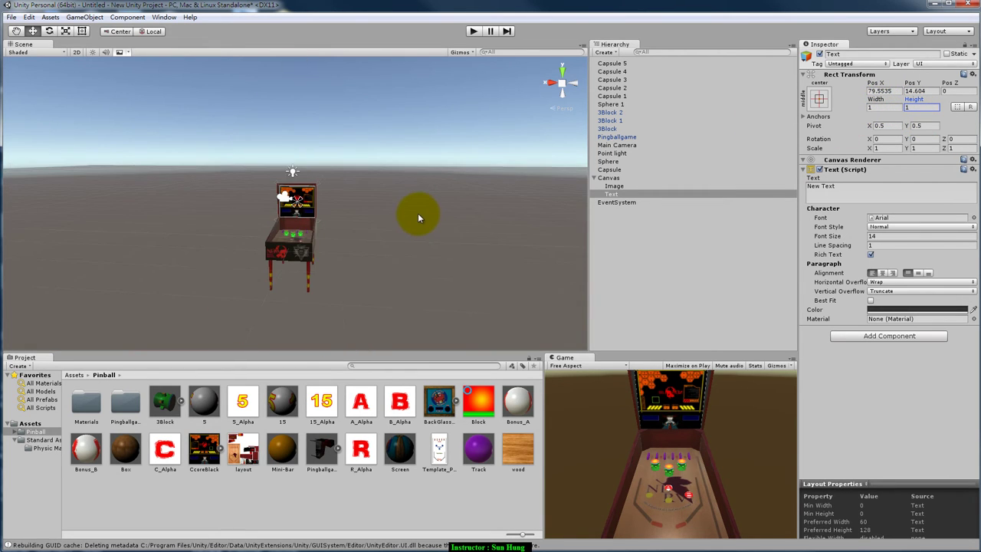
pyautogui.scroll(2, 414, 216)
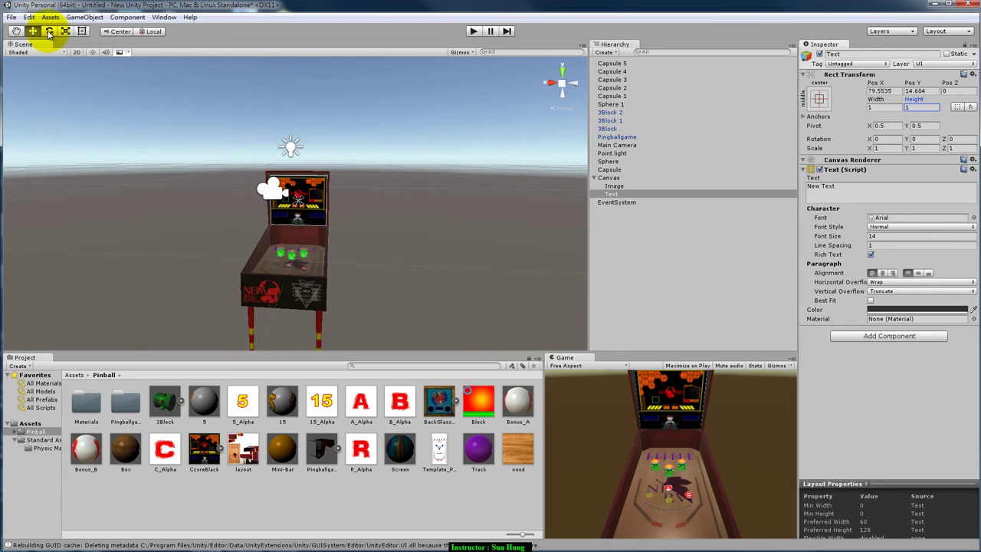
pyautogui.moveTo(181, 100)
pyautogui.keyDown('alt'); pyautogui.mouseDown()
pyautogui.moveTo(177, 204)
pyautogui.moveTo(146, 201)
pyautogui.mouseUp(); pyautogui.keyUp('alt')
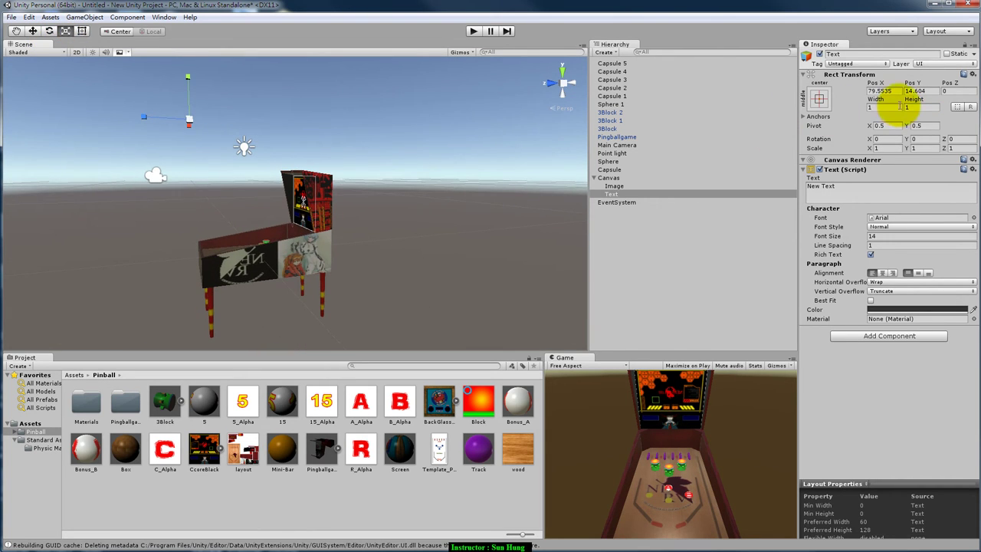
pyautogui.write('0')
pyautogui.click(929, 100)
pyautogui.write('0')
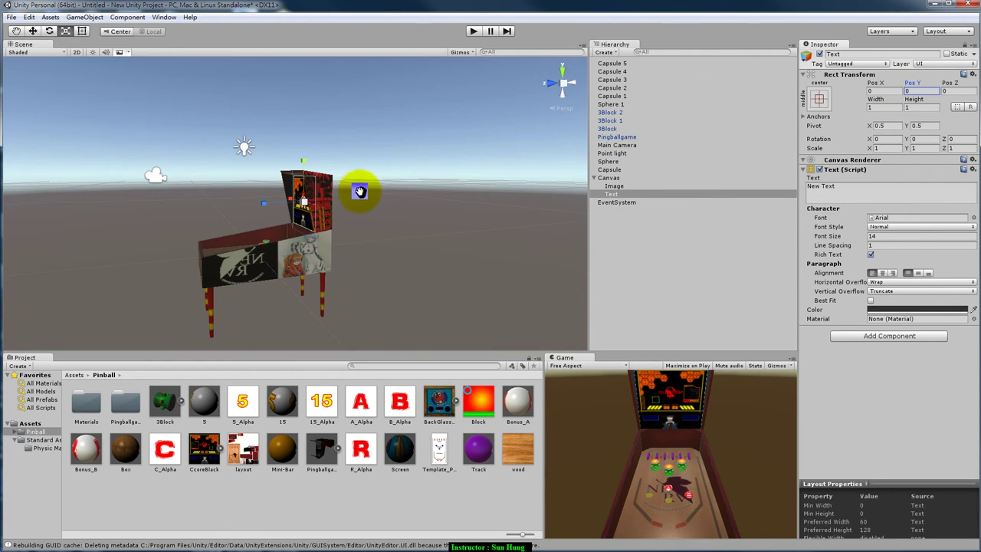
# Drag the Text along Z to about 0.338, against the pinball backglass
pyautogui.keyDown('alt'); pyautogui.moveTo(357, 190); pyautogui.dragTo(418, 290); pyautogui.keyUp('alt')
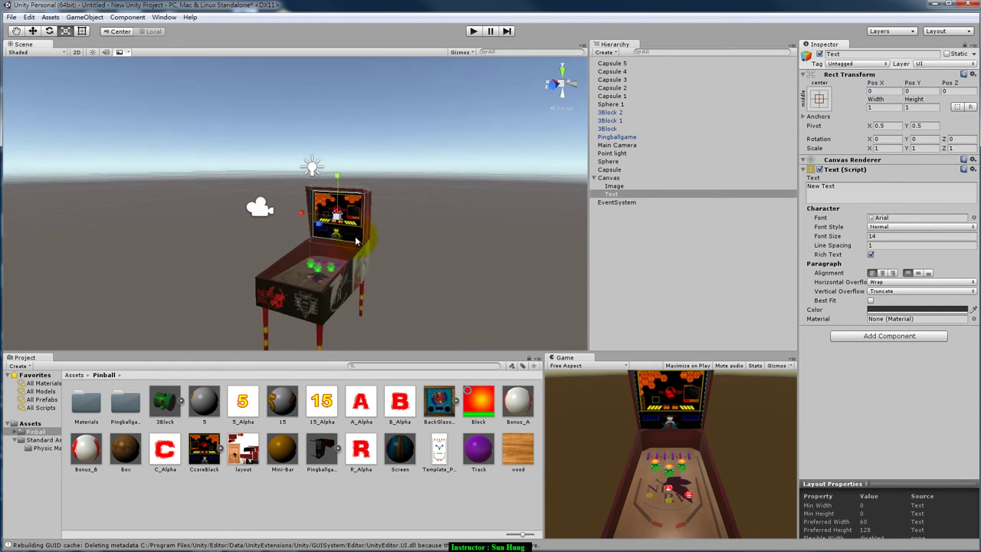
pyautogui.scroll(10, 292, 170)
pyautogui.scroll(-10, 393, 250)
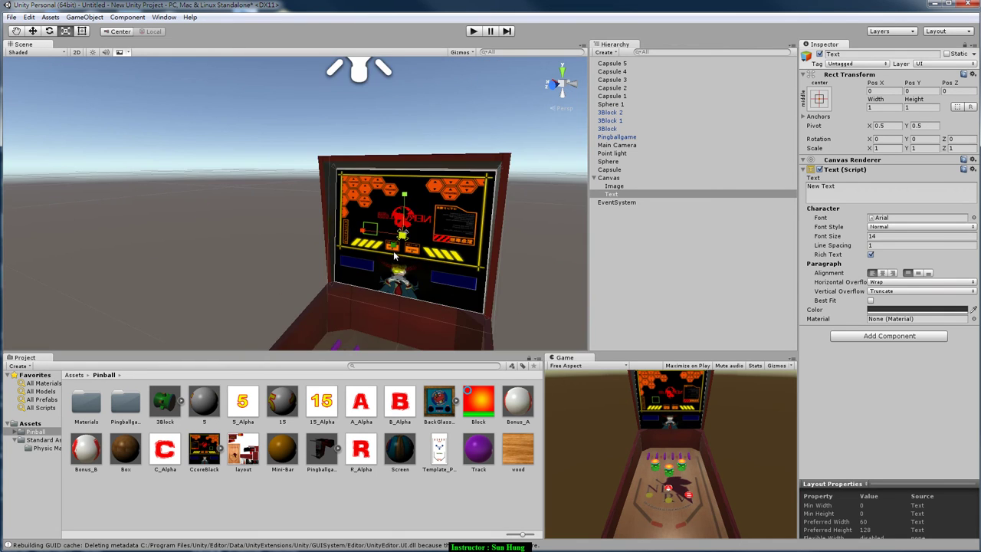
pyautogui.scroll(3, 393, 245)
pyautogui.scroll(2, 393, 230)
pyautogui.scroll(2, 393, 208)
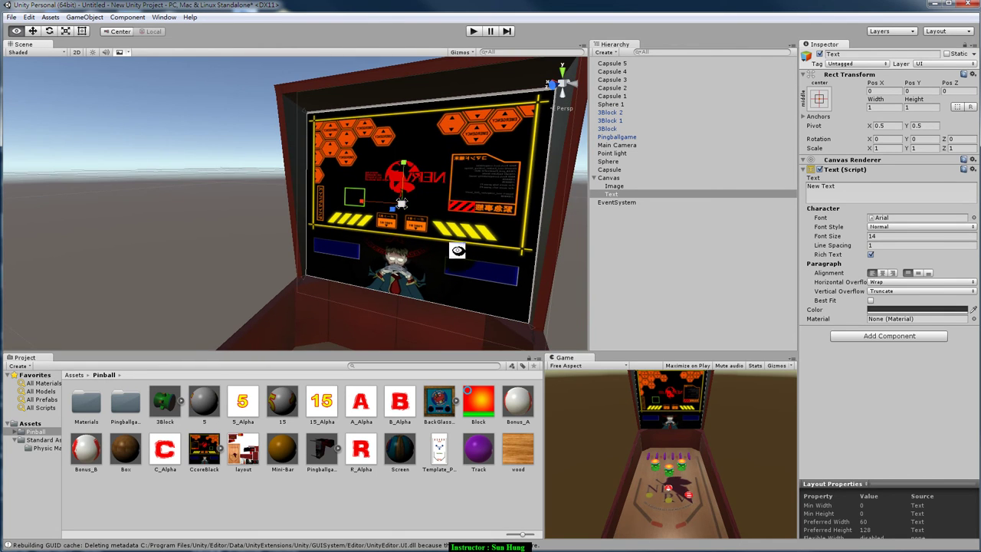
pyautogui.keyDown('alt'); pyautogui.moveTo(457, 250); pyautogui.dragTo(463, 246); pyautogui.keyUp('alt')
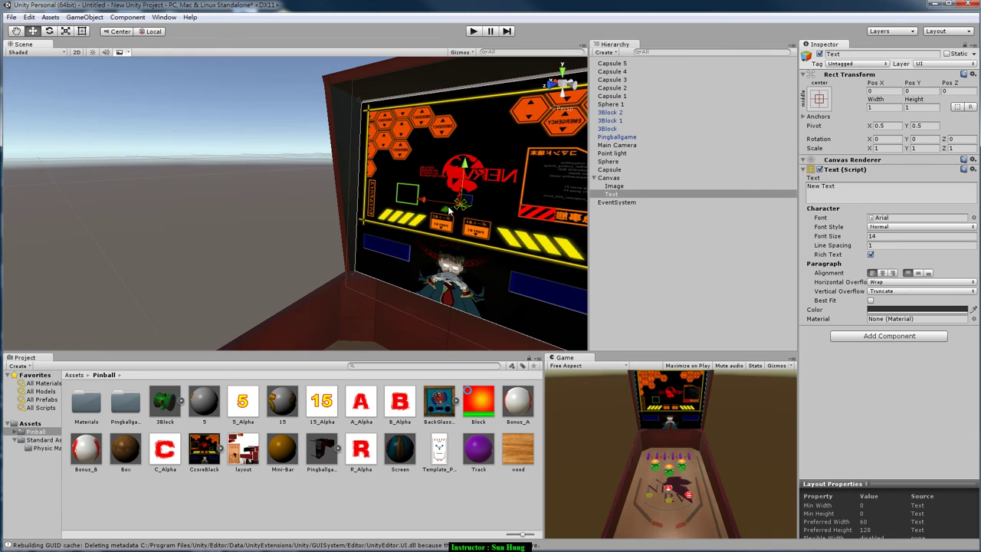
pyautogui.moveTo(450, 212); pyautogui.dragTo(431, 220)
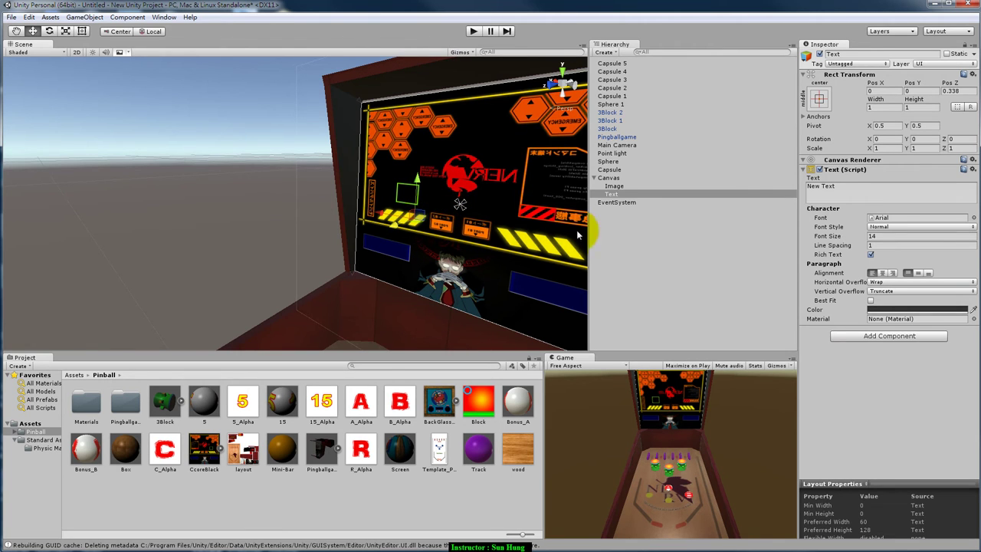
pyautogui.keyDown('alt'); pyautogui.moveTo(547, 227); pyautogui.dragTo(512, 176); pyautogui.keyUp('alt')
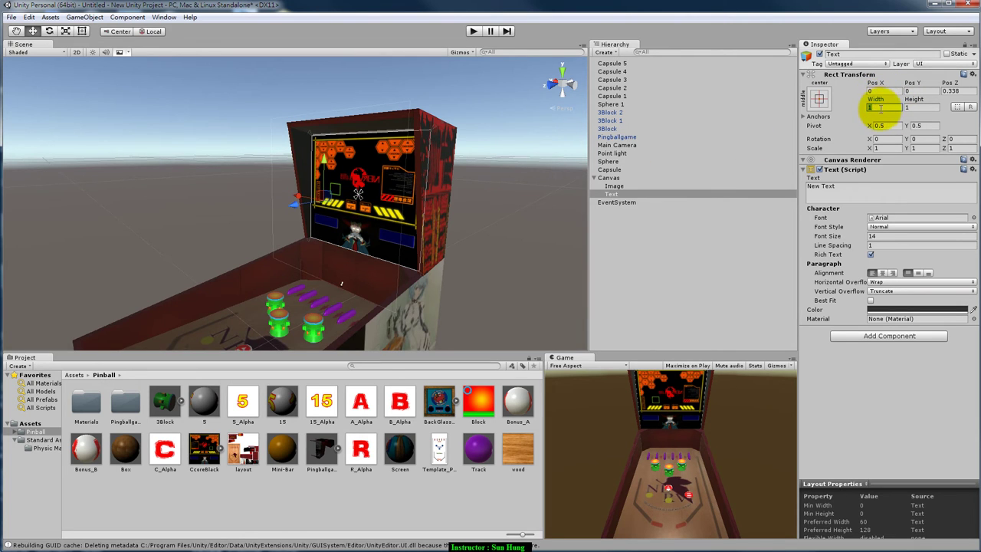
# Resize the Text to width 30 and height 20, then inspect the large New Text label
pyautogui.scroll(-5, 499, 202)
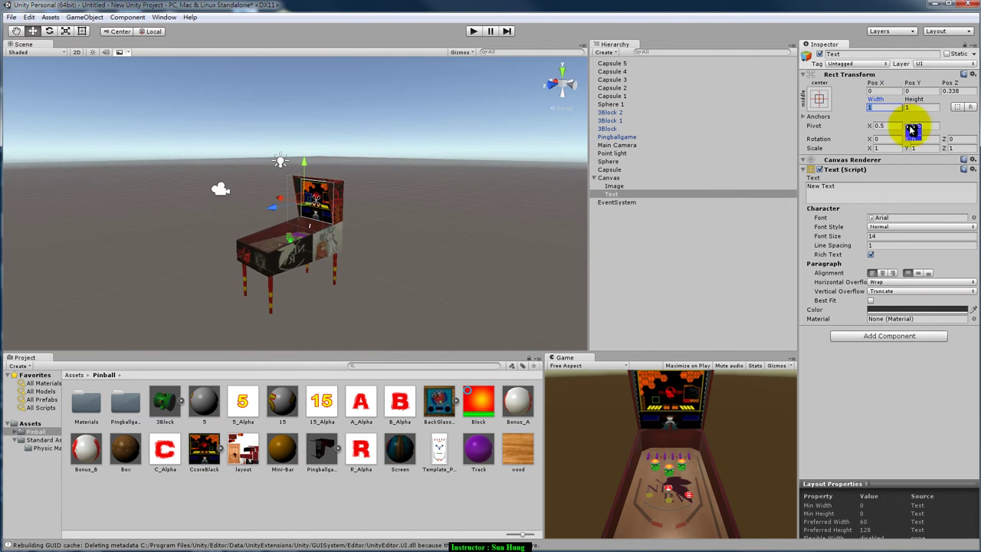
pyautogui.write('5')
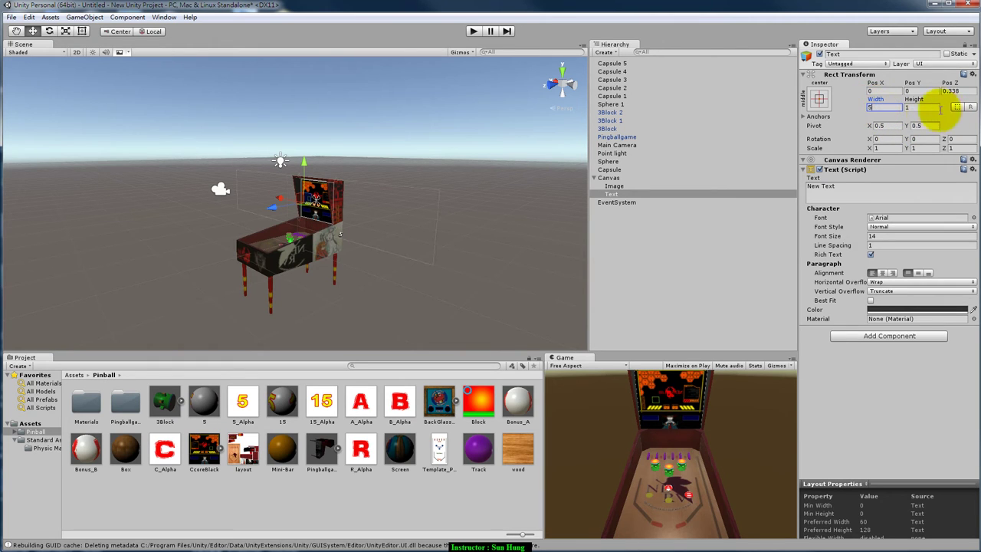
pyautogui.click(870, 107)
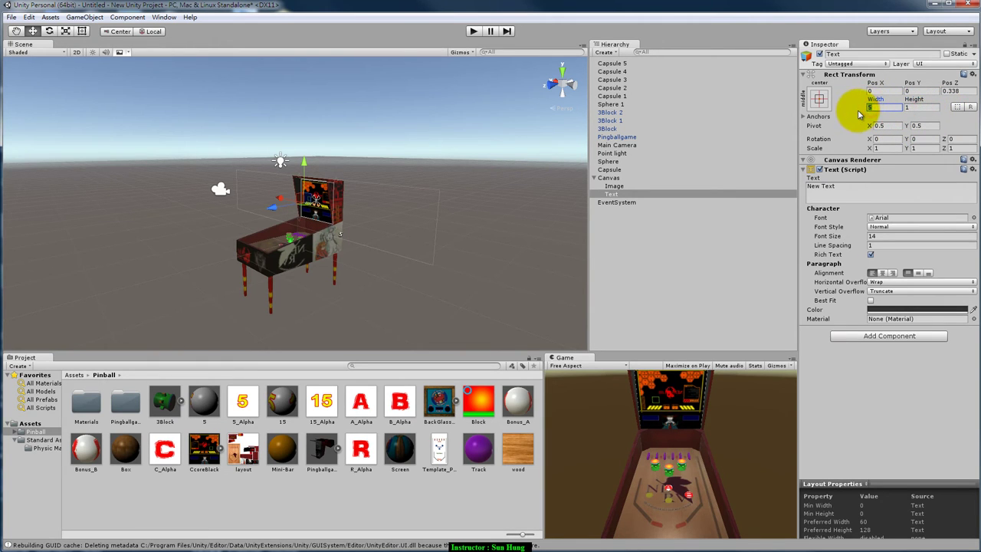
pyautogui.write('30')
pyautogui.click(925, 107)
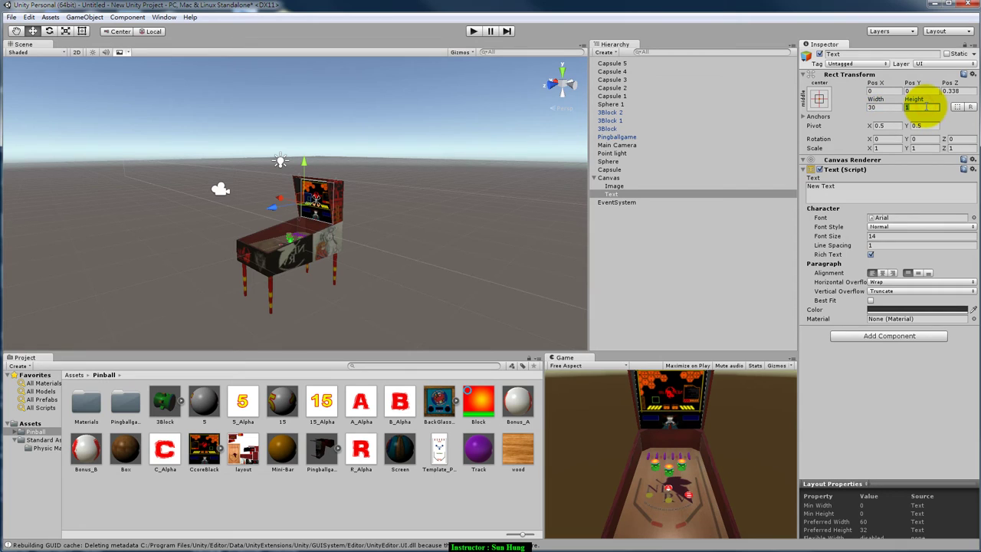
pyautogui.scroll(-5, 409, 180)
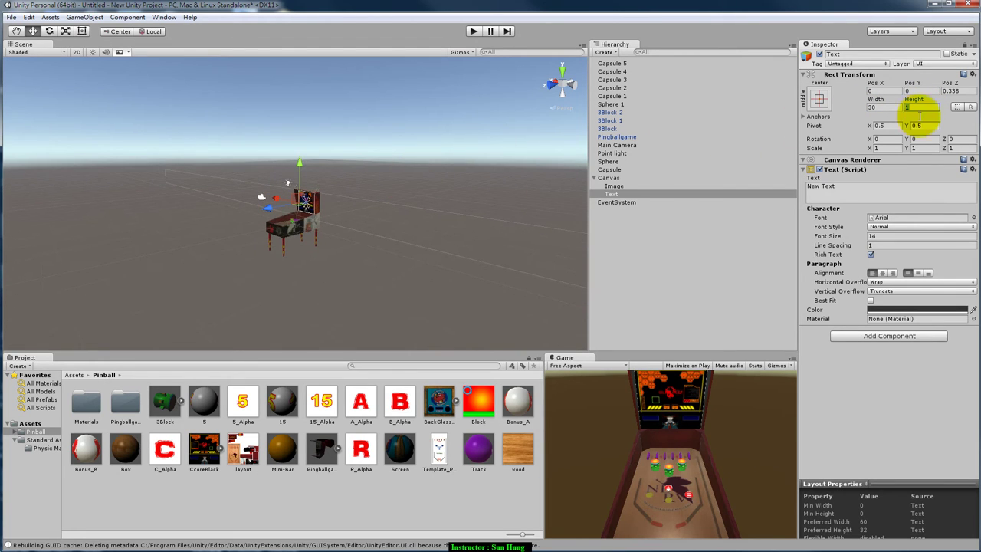
pyautogui.write('20')
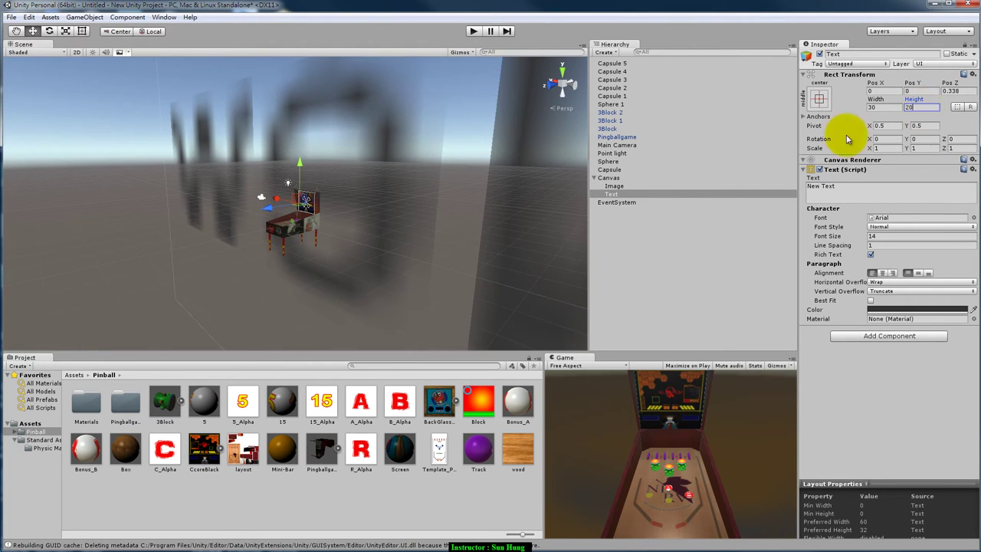
pyautogui.moveTo(452, 207)
pyautogui.keyDown('alt'); pyautogui.mouseDown()
pyautogui.moveTo(297, 261)
pyautogui.moveTo(390, 253)
pyautogui.mouseUp(); pyautogui.keyUp('alt')
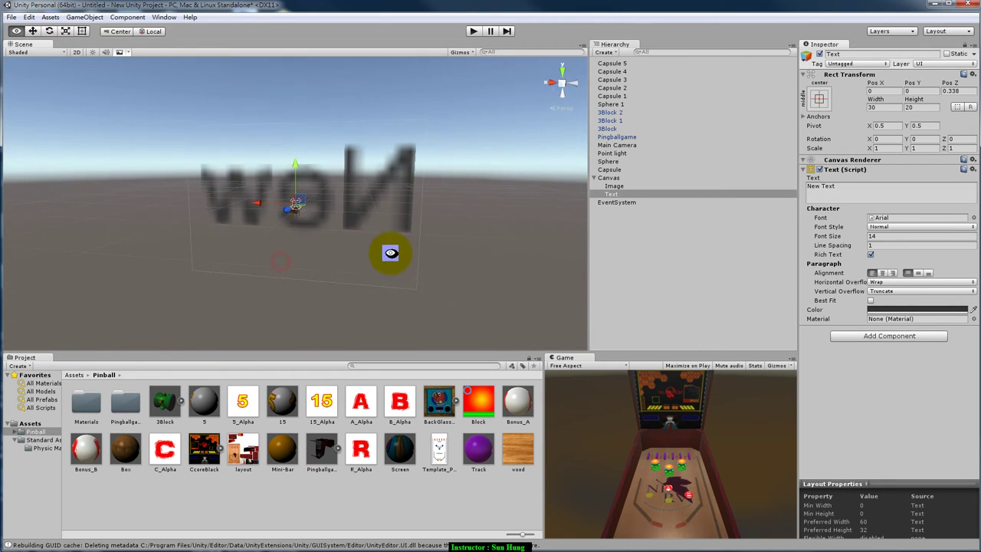
pyautogui.click(911, 310)
# Change the text colour from dark red to bright red (R 255, G 8, B 8)
pyautogui.moveTo(46, 15); pyautogui.dragTo(73, 65)
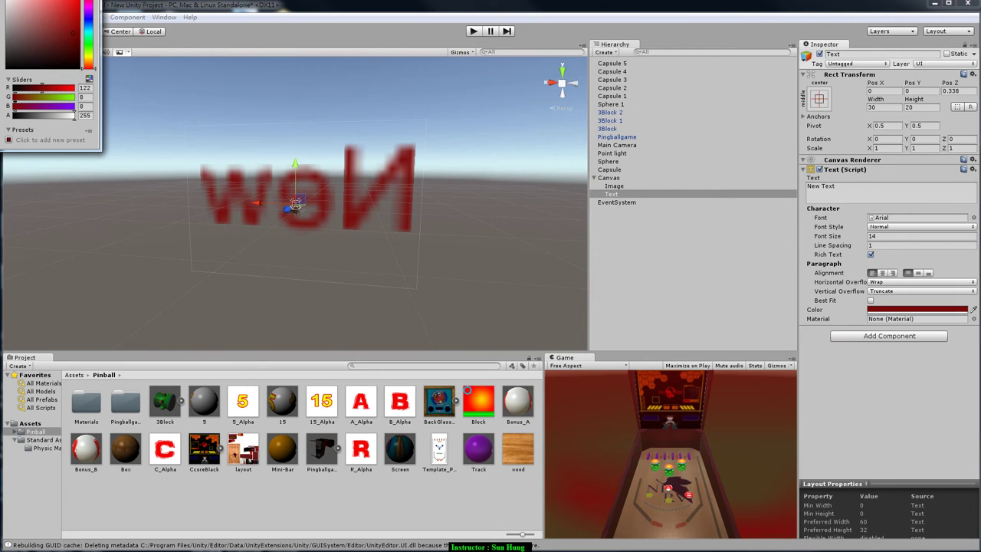
pyautogui.click(911, 310)
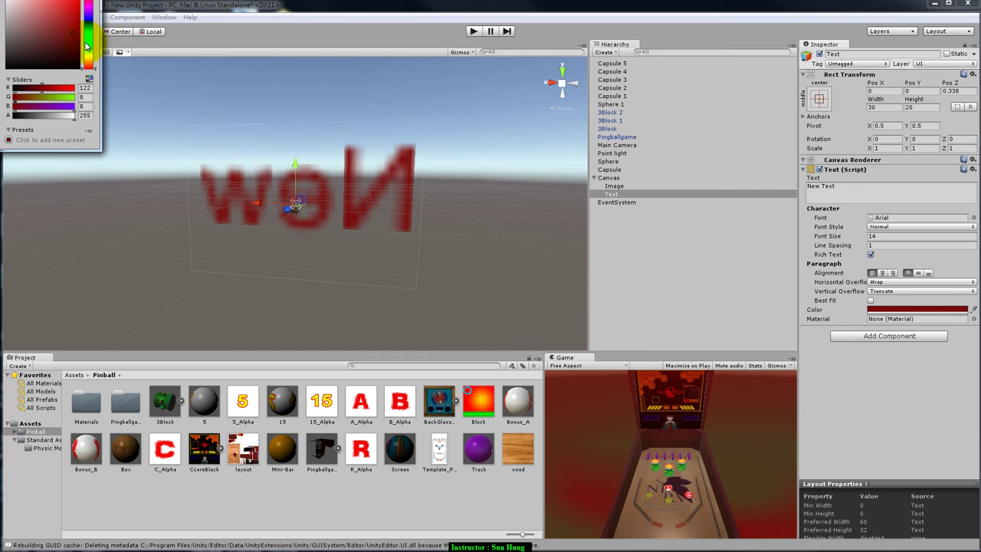
pyautogui.click(65, 106)
pyautogui.moveTo(66, 95); pyautogui.dragTo(79, 91)
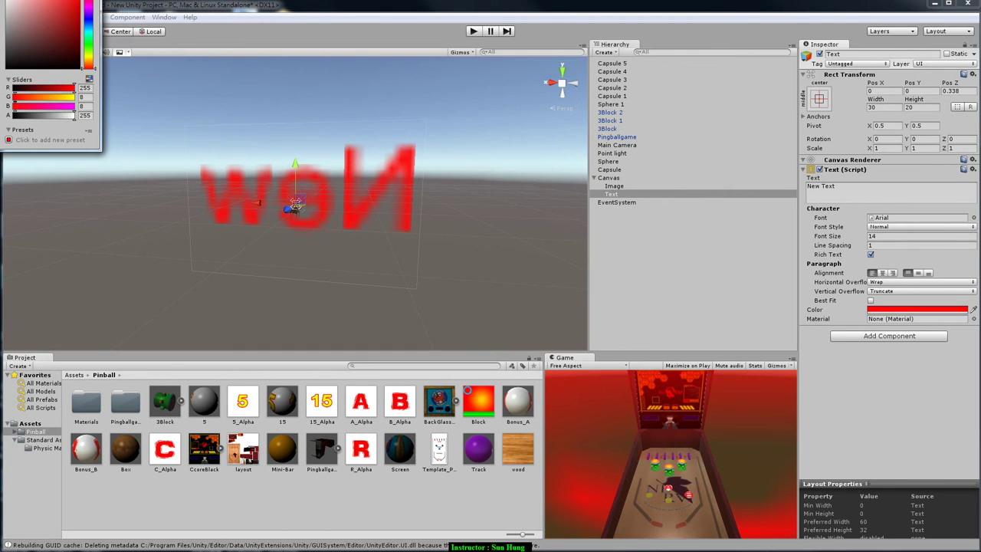
pyautogui.click(247, 33)
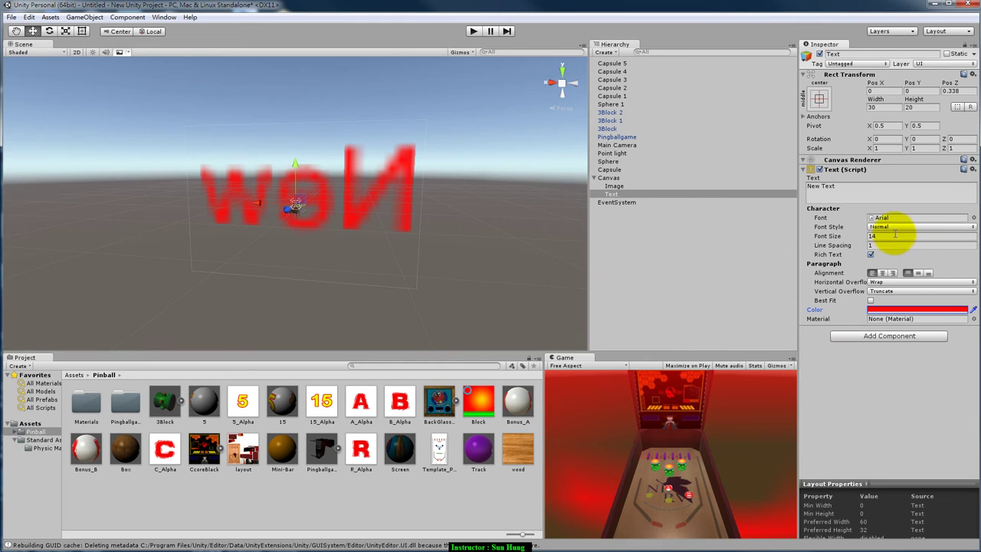
# Size the Text box to 40 wide by 30 high
pyautogui.click(885, 106)
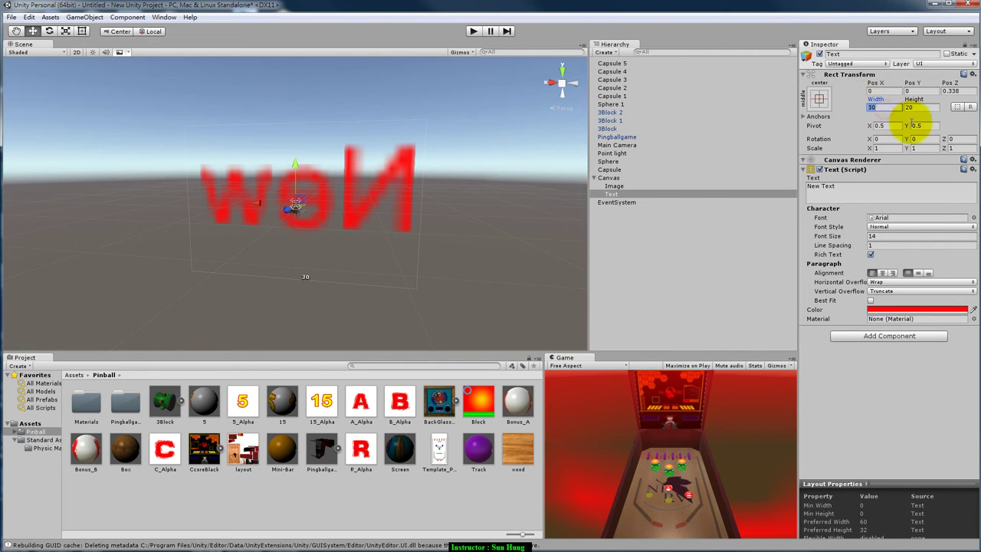
pyautogui.write('40')
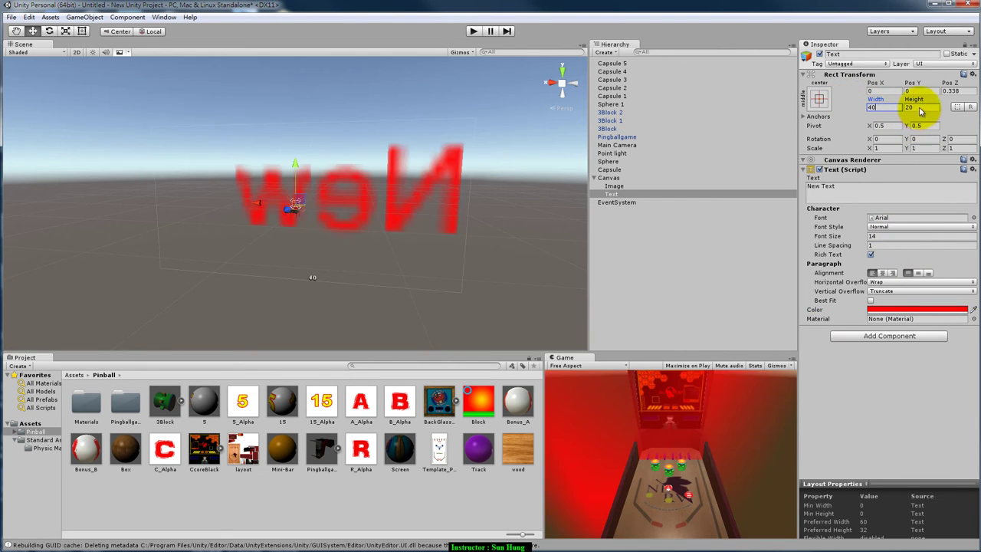
pyautogui.click(912, 106)
pyautogui.write('30')
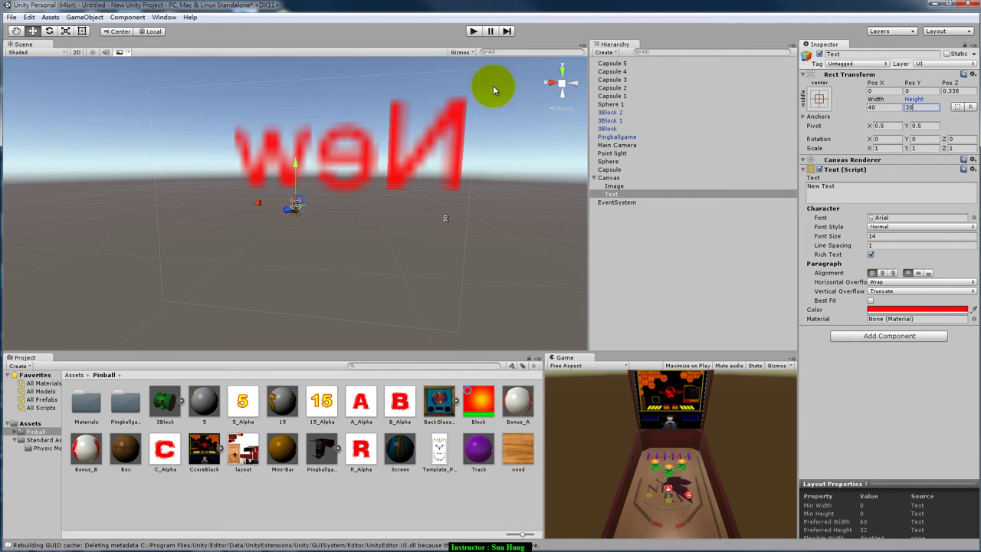
# Set font size 16, replace New Text with 888, and change its horizontal alignment
pyautogui.click(874, 236)
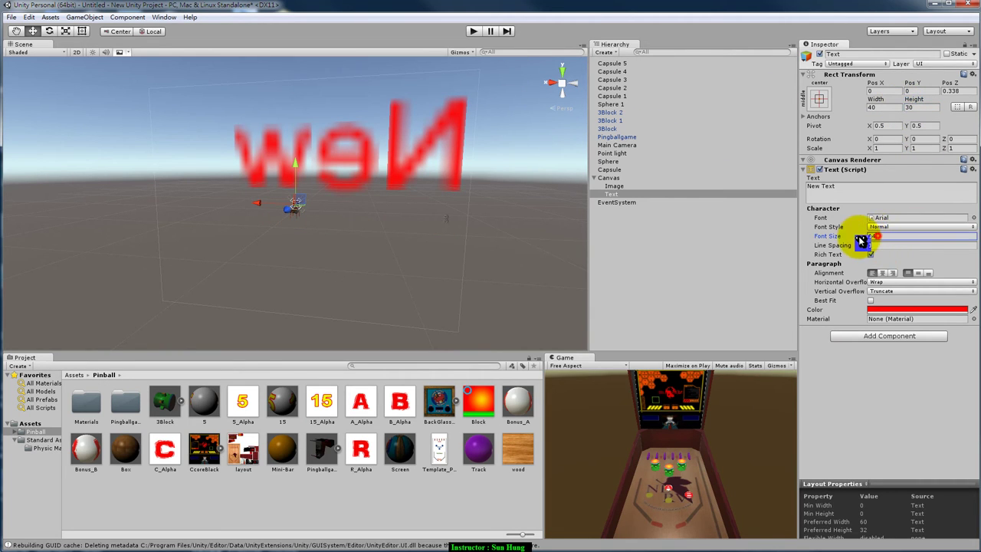
pyautogui.write('1')
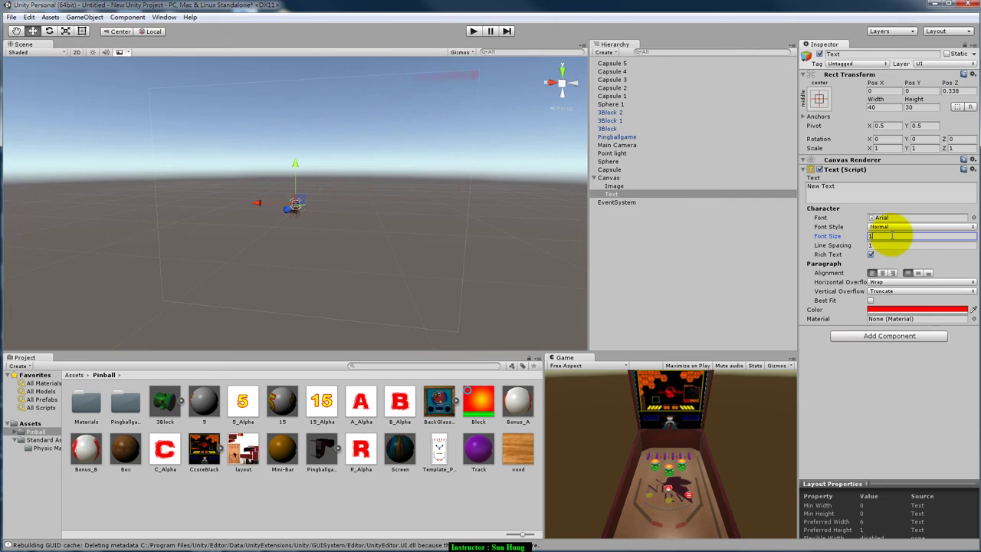
pyautogui.write('6')
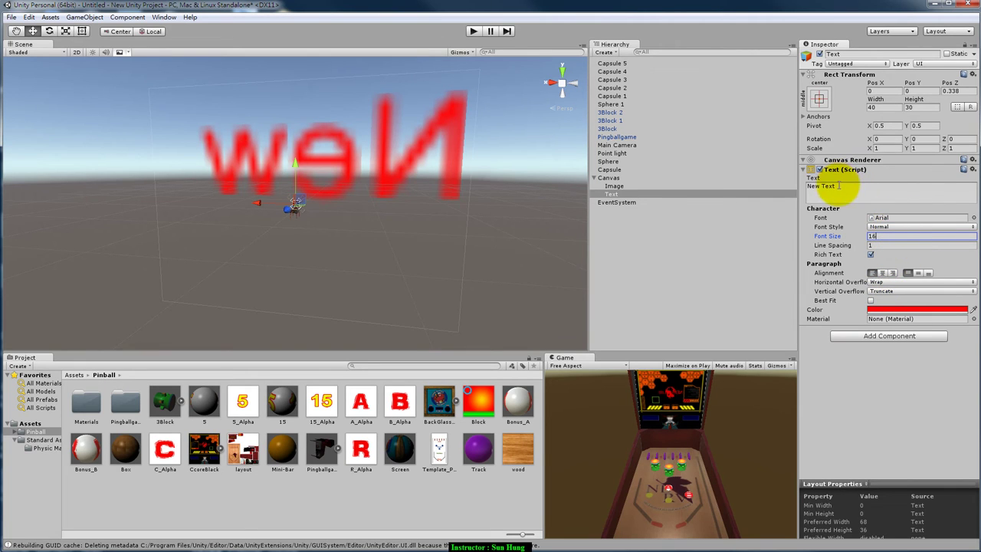
pyautogui.moveTo(851, 187); pyautogui.dragTo(763, 185)
pyautogui.write('888')
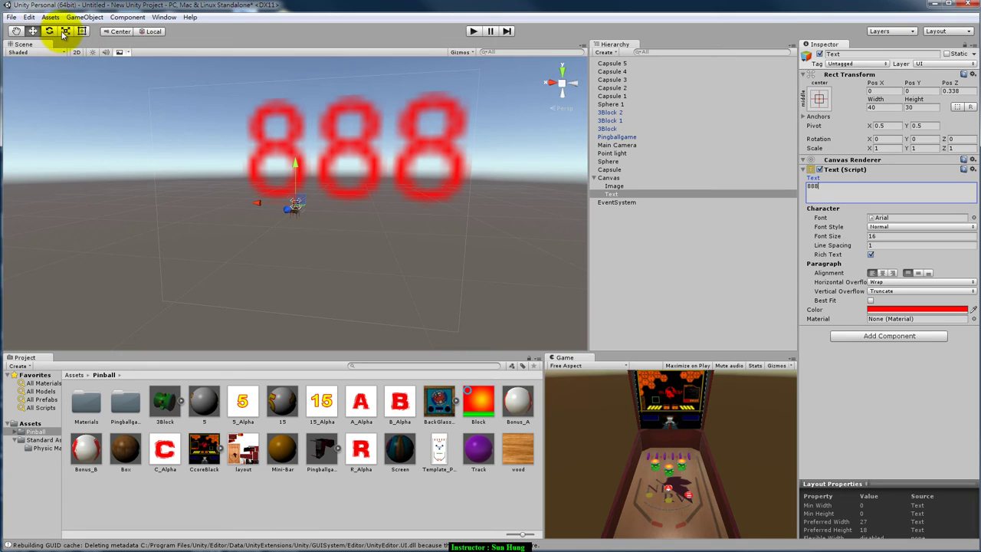
pyautogui.write('w')
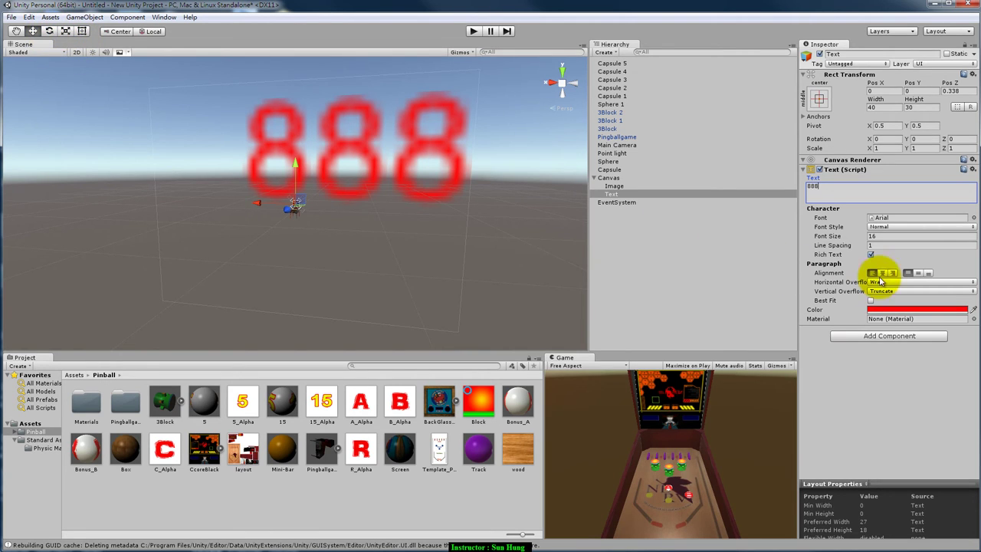
pyautogui.click(892, 274)
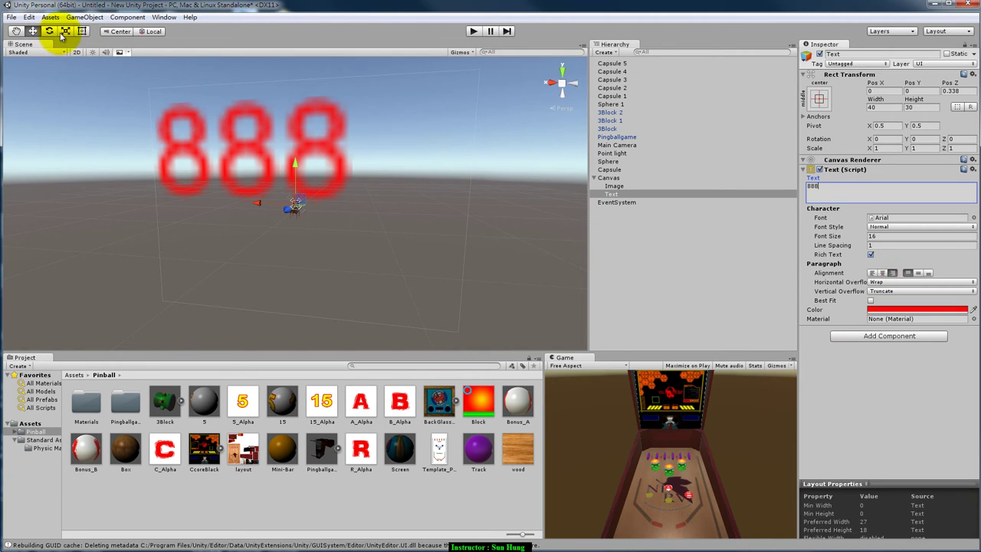
# Rotate the 888 Text to 180 on the Y axis so it faces the front
pyautogui.click(49, 30)
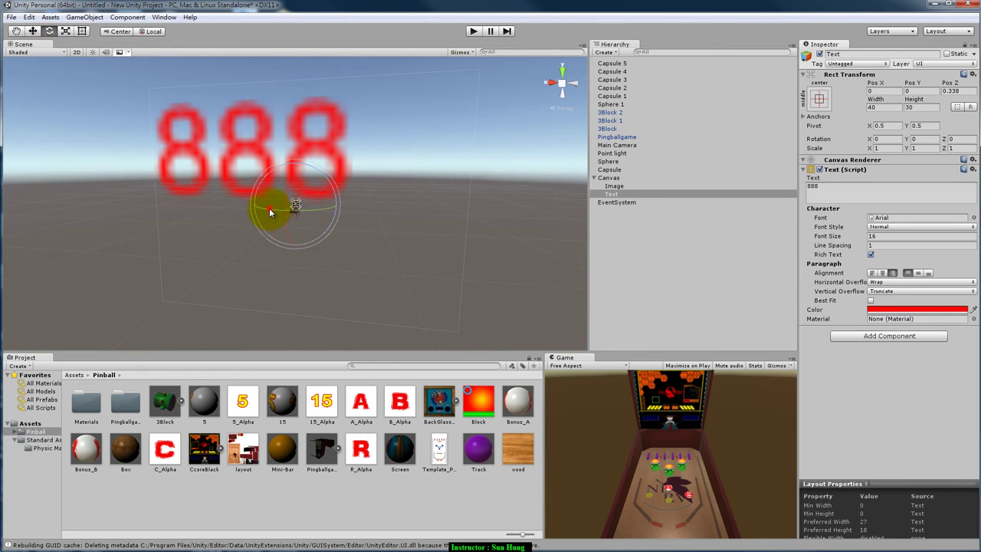
pyautogui.moveTo(270, 213); pyautogui.dragTo(416, 241)
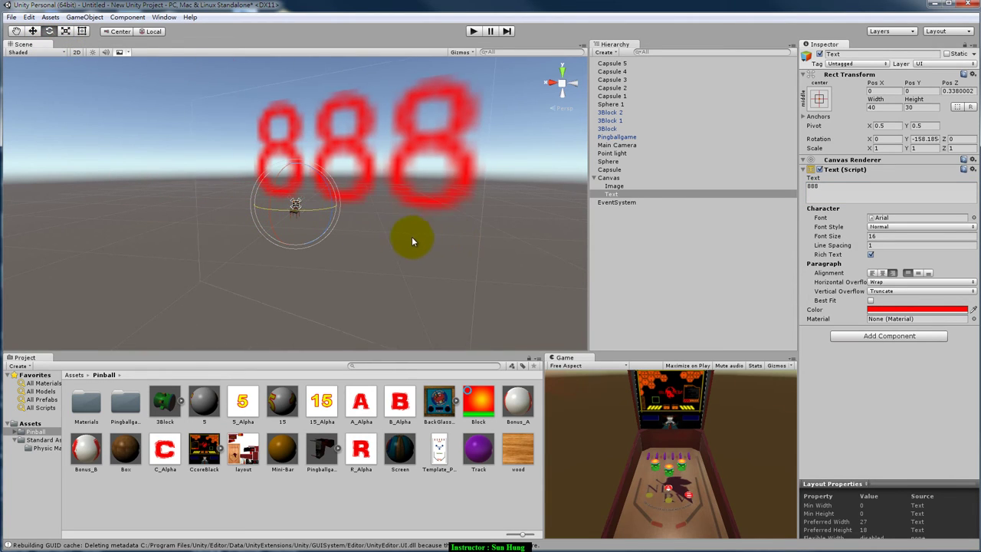
pyautogui.click(925, 140)
pyautogui.write('18')
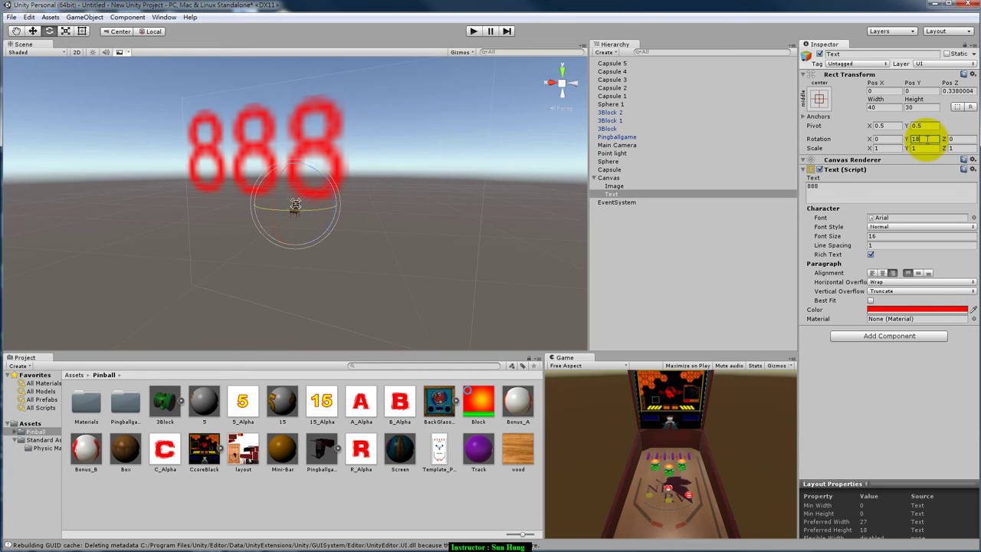
pyautogui.write('0')
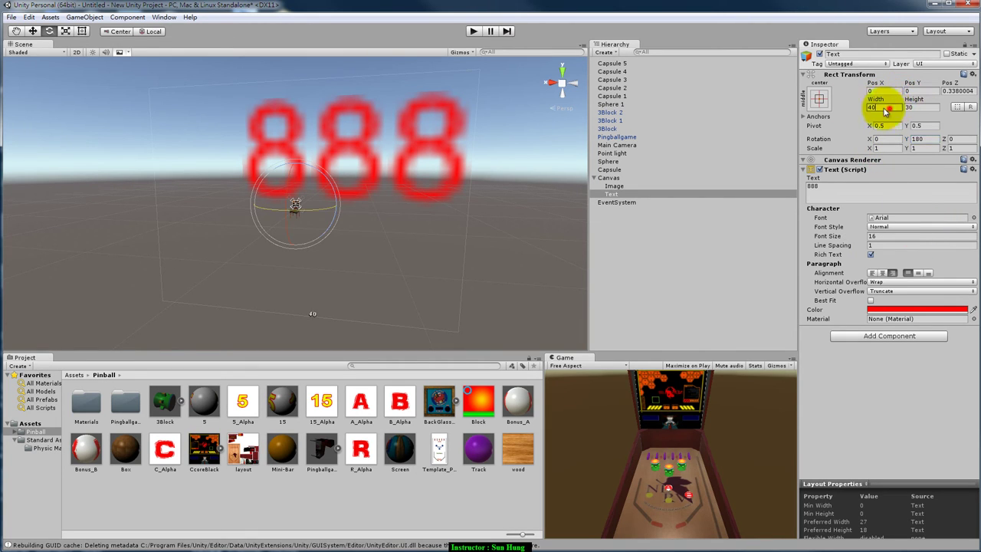
# Set the font size to 24 and the box height to 20
pyautogui.click(887, 236)
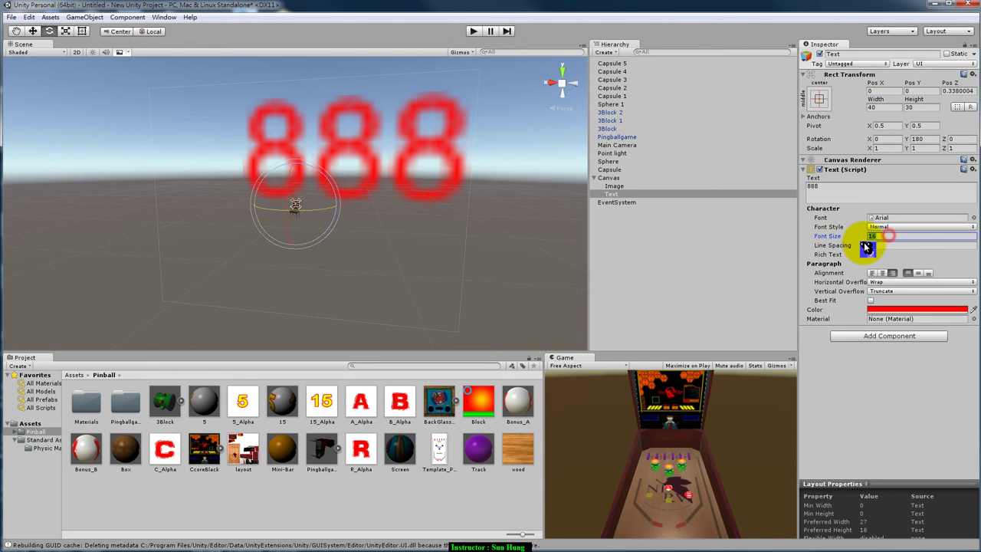
pyautogui.write('24')
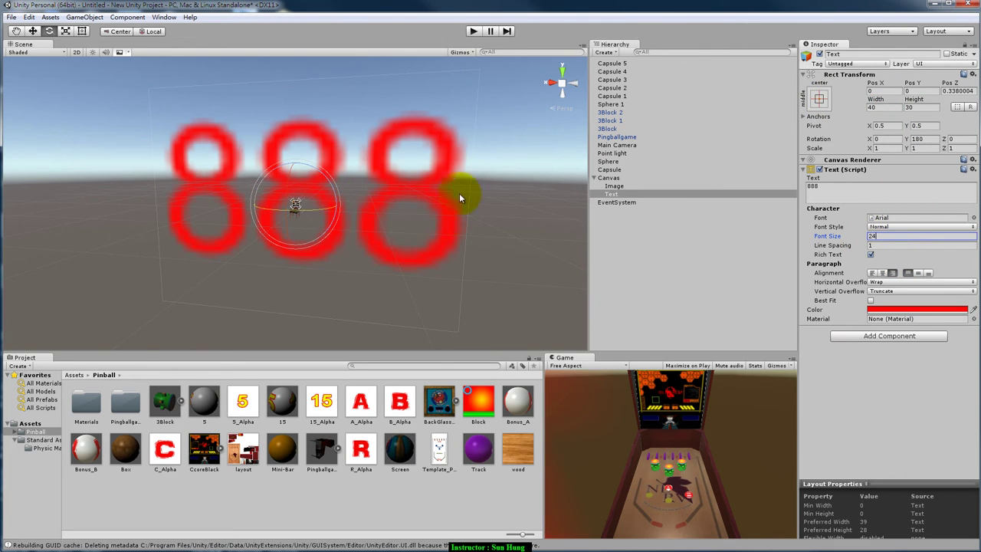
pyautogui.click(916, 106)
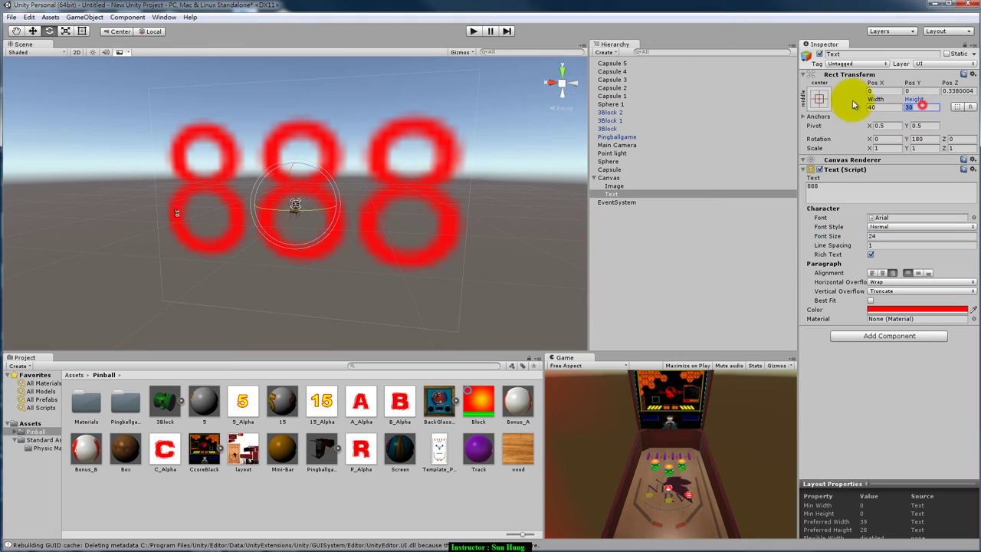
pyautogui.write('20')
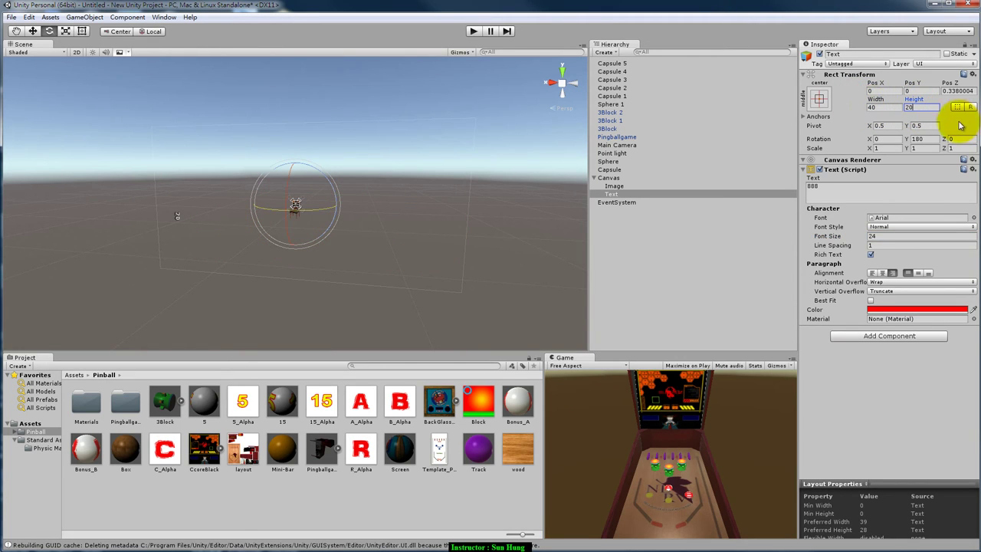
# Resize the Text box to 60 wide by 30 high
pyautogui.click(922, 113)
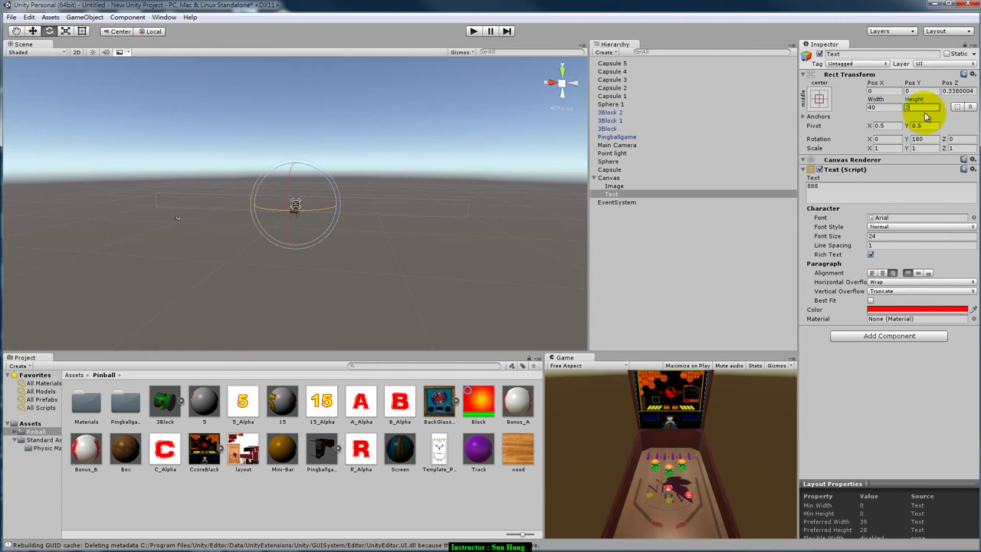
pyautogui.write('5')
pyautogui.click(878, 108)
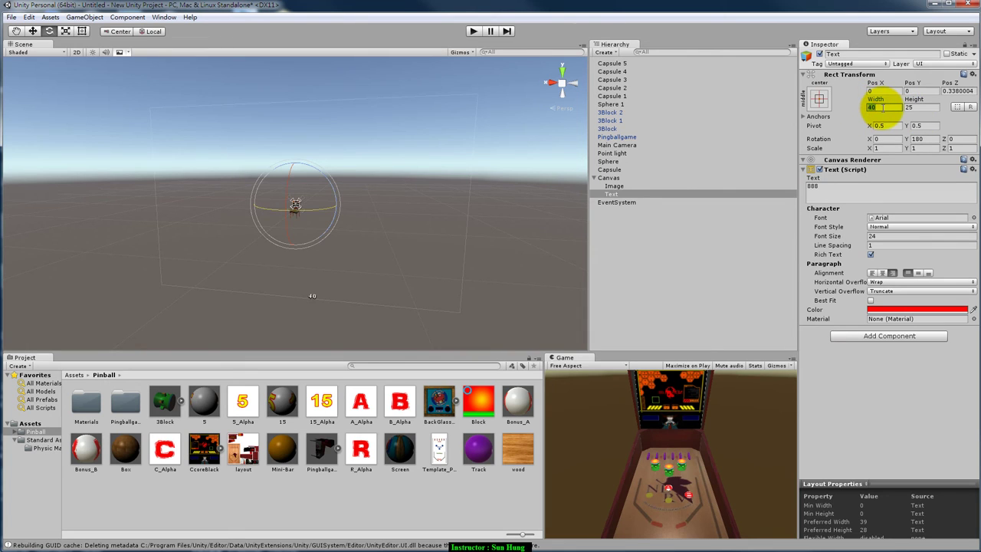
pyautogui.write('50')
pyautogui.click(912, 108)
pyautogui.write('30')
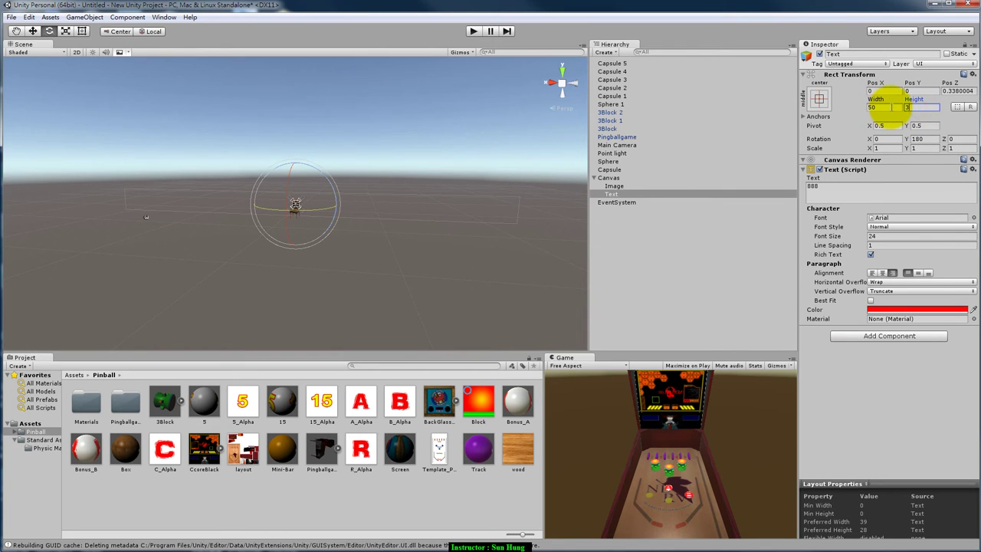
pyautogui.click(885, 107)
pyautogui.write('60')
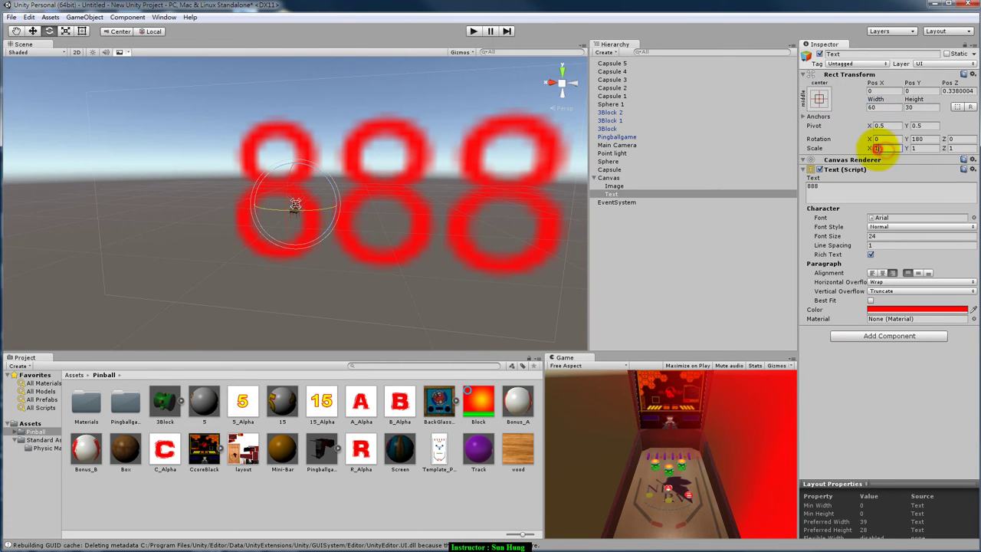
pyautogui.write('0.1')
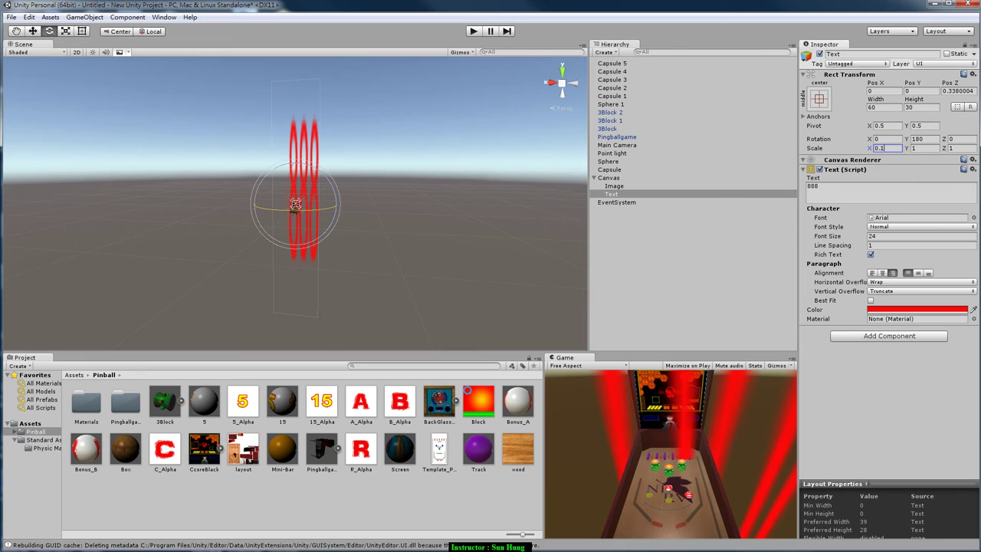
# Shrink the Text's scale to 0.1 and zoom out to check it
pyautogui.click(915, 148)
pyautogui.write('0.1')
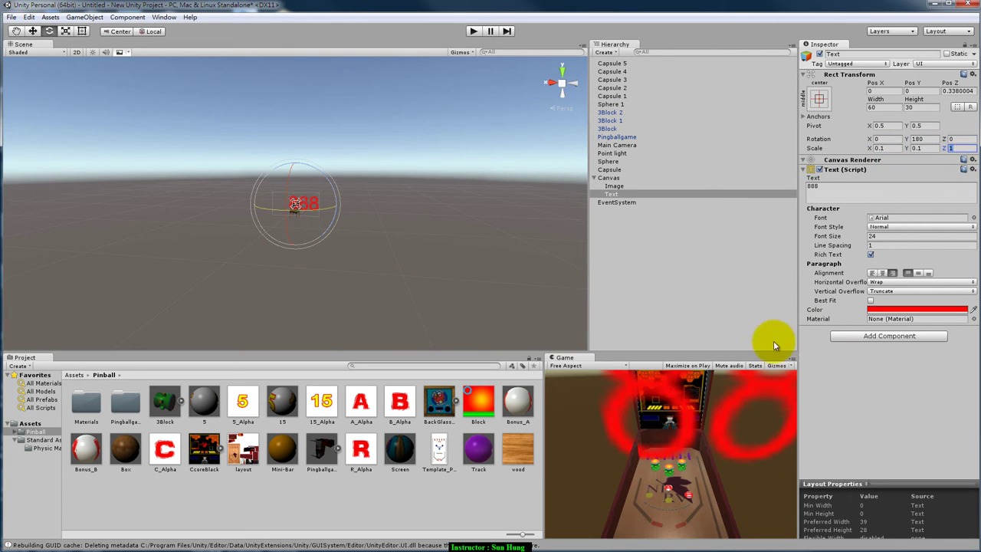
pyautogui.click(314, 211)
pyautogui.scroll(1, 323, 210)
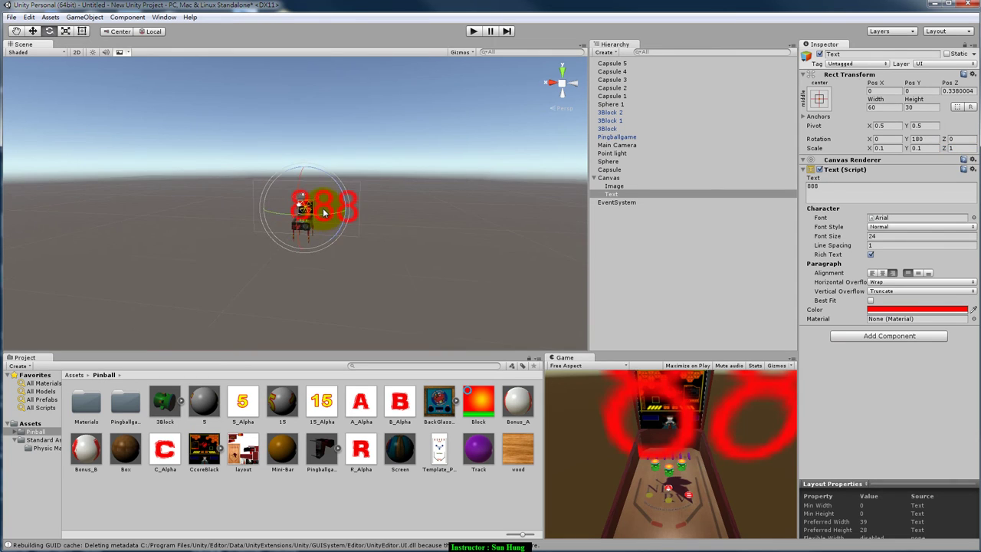
pyautogui.scroll(2, 345, 205)
pyautogui.scroll(2, 376, 200)
pyautogui.scroll(3, 410, 194)
pyautogui.scroll(-2, 429, 190)
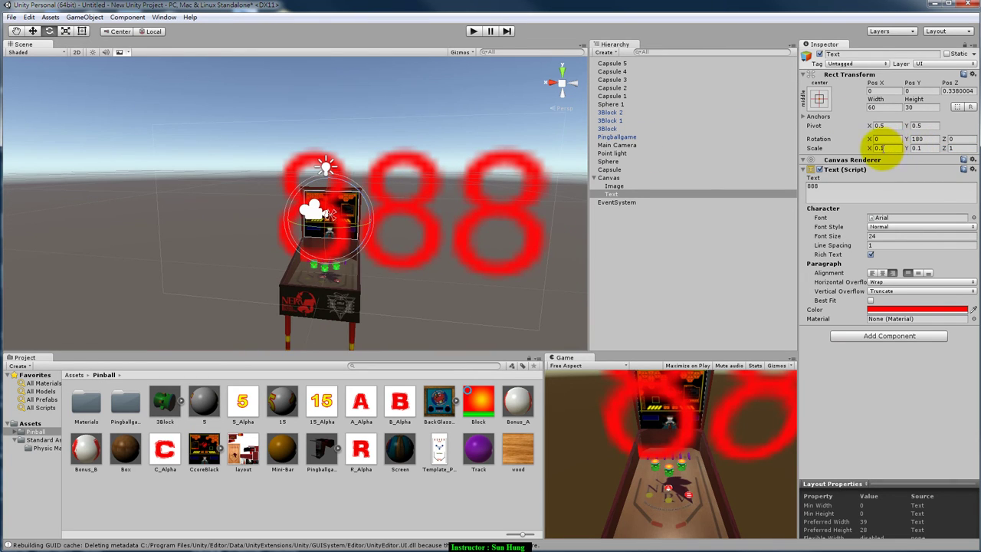
# Set the Text's Scale X and Y to 0.01
pyautogui.click(880, 148)
pyautogui.write('0')
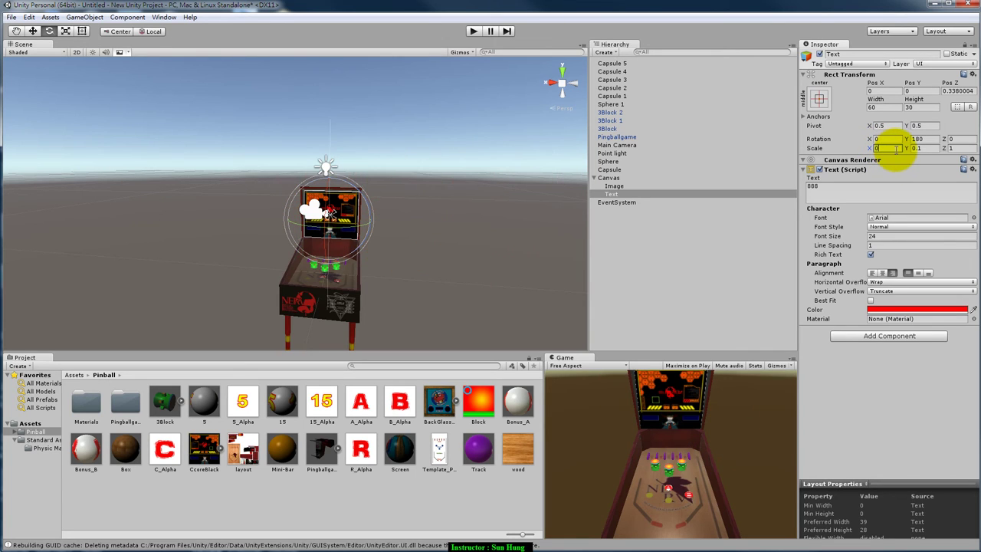
pyautogui.write('.05')
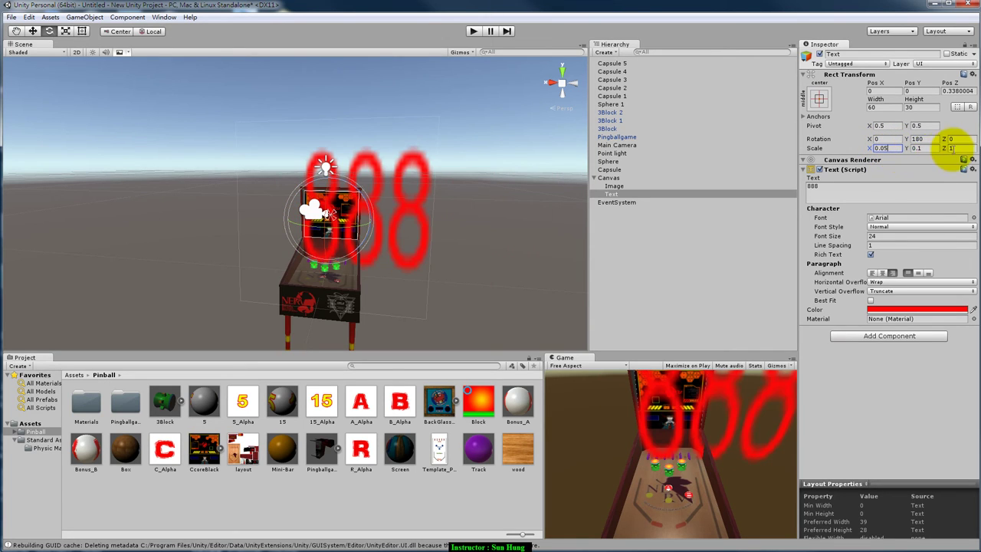
pyautogui.click(928, 148)
pyautogui.write('0.06')
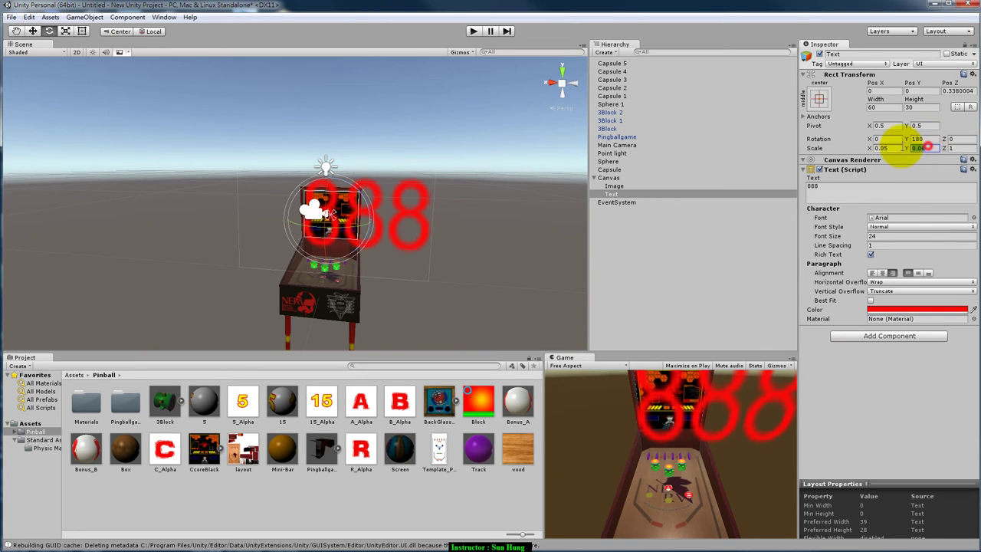
pyautogui.write('02')
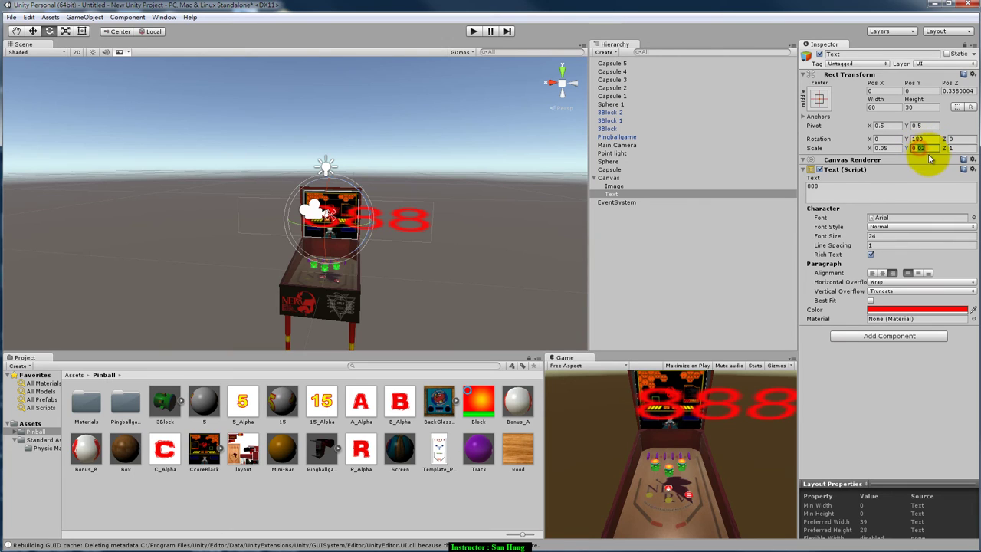
pyautogui.write('1')
pyautogui.click(889, 149)
pyautogui.write('0.01')
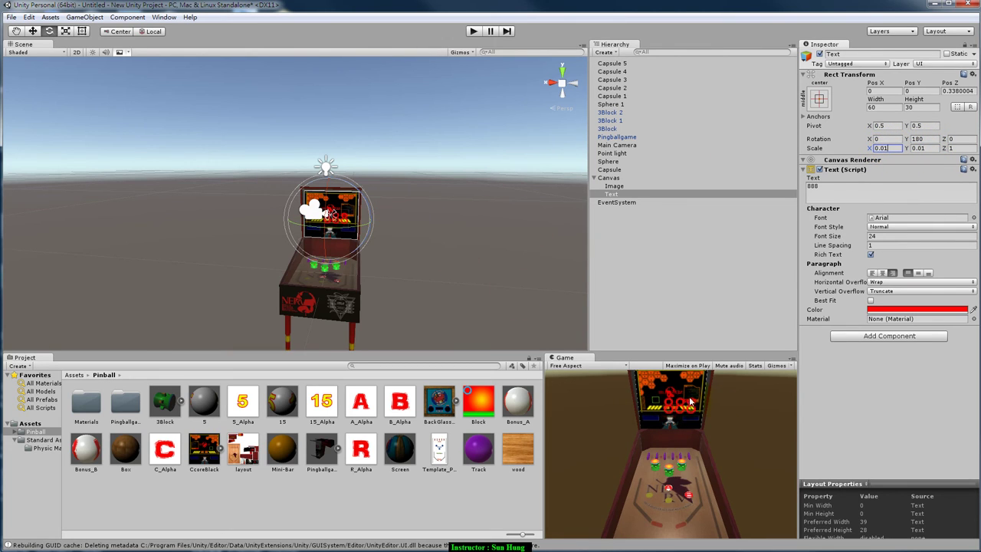
pyautogui.scroll(3, 330, 230)
pyautogui.scroll(3, 330, 230)
# Frame the 888 text and set its scale to 0.0054 by 0.005
pyautogui.scroll(3, 329, 230)
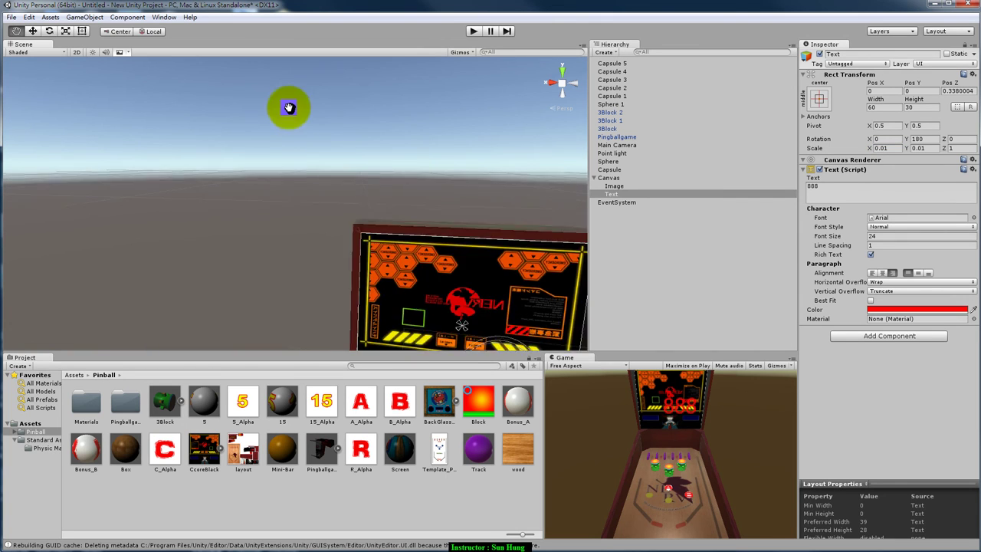
pyautogui.press('e')
pyautogui.press('f')
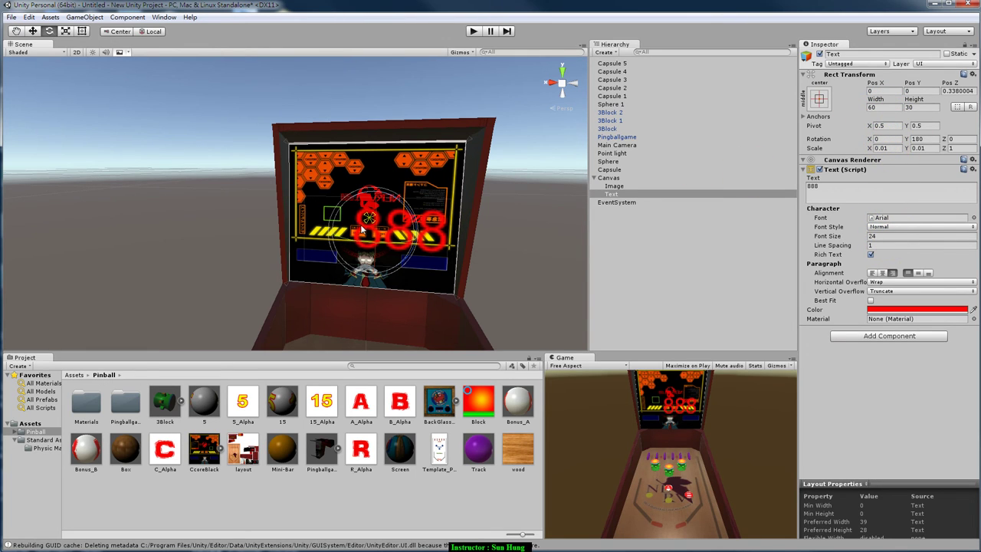
pyautogui.moveTo(341, 264)
pyautogui.keyDown('alt'); pyautogui.mouseDown()
pyautogui.moveTo(385, 277)
pyautogui.moveTo(547, 274)
pyautogui.moveTo(329, 158)
pyautogui.mouseUp(); pyautogui.keyUp('alt')
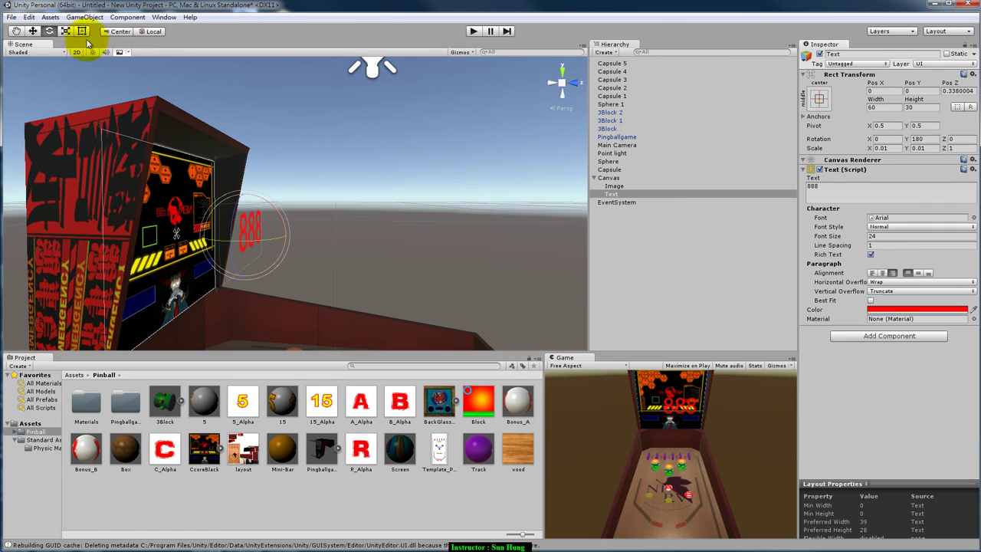
pyautogui.click(882, 148)
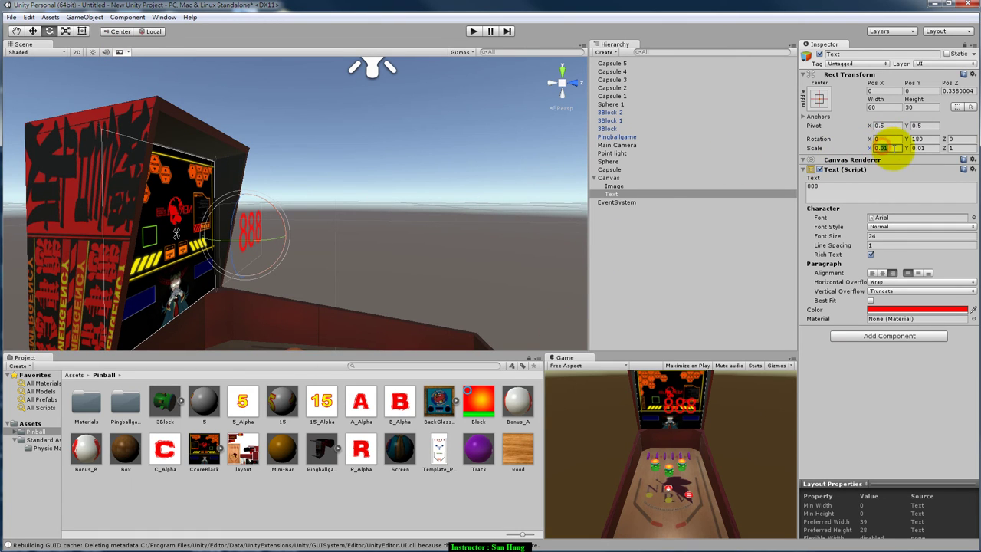
pyautogui.write('0.0')
pyautogui.click(918, 148)
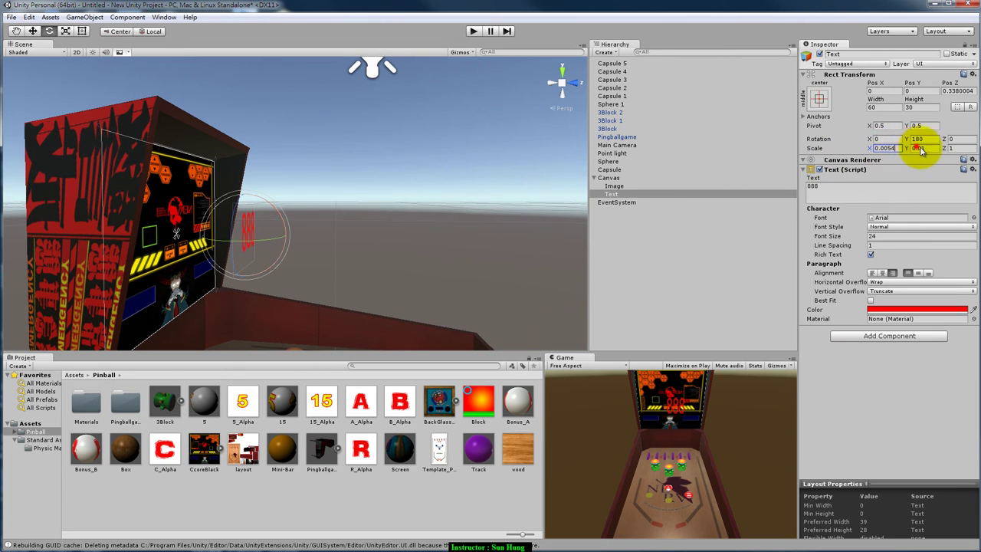
pyautogui.write('0.005')
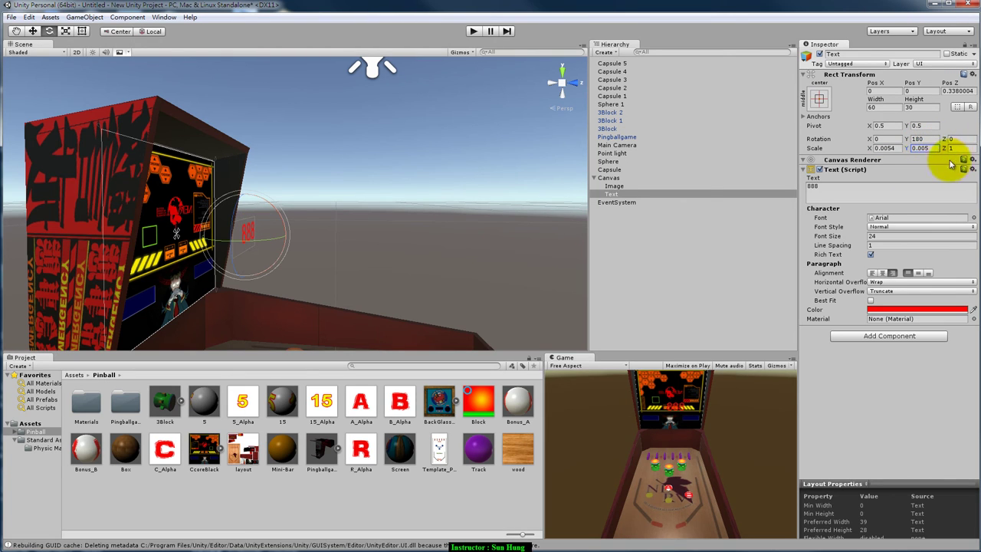
# Move the 888 text onto the backglass's lower blue box
pyautogui.click(33, 32)
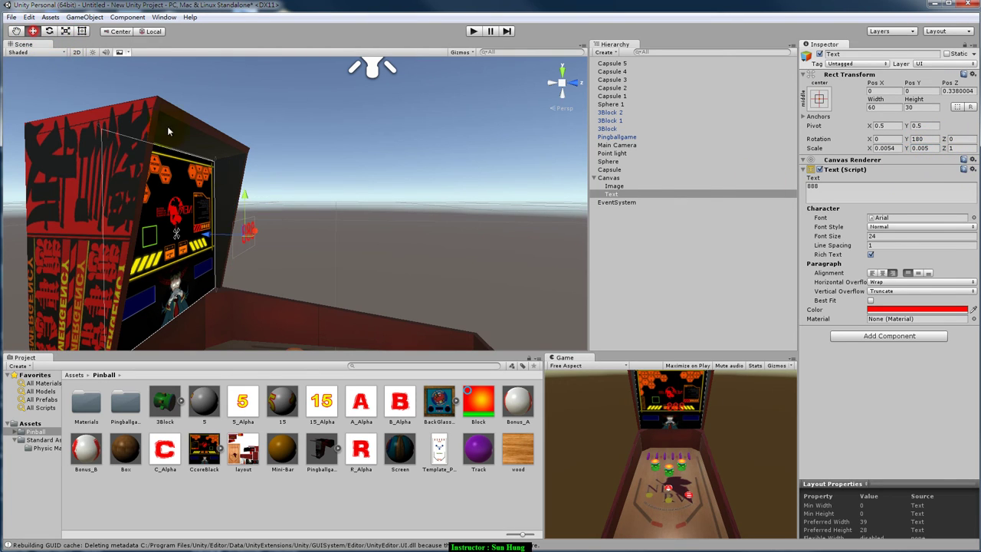
pyautogui.moveTo(222, 240)
pyautogui.mouseDown()
pyautogui.moveTo(192, 211)
pyautogui.moveTo(195, 292)
pyautogui.mouseUp()
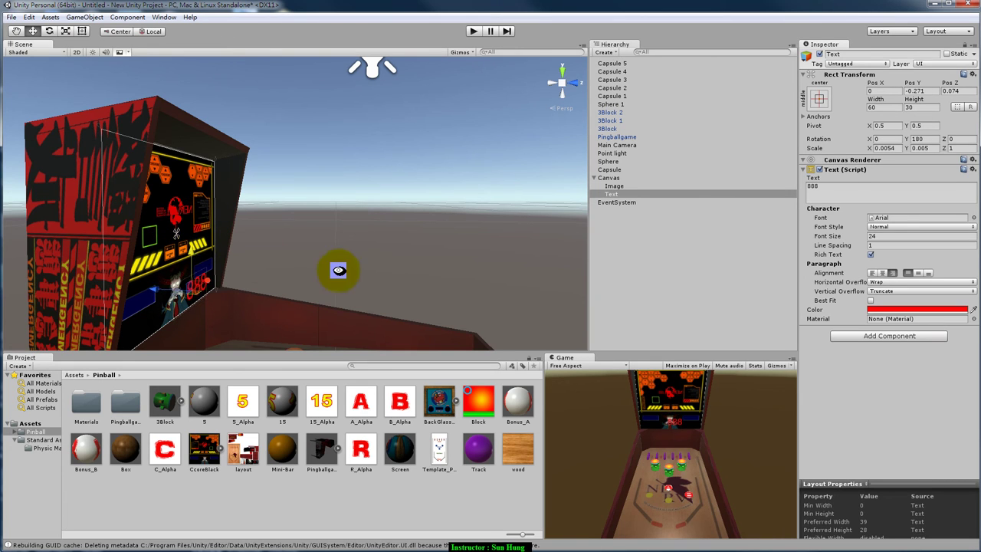
pyautogui.moveTo(340, 272)
pyautogui.keyDown('alt'); pyautogui.mouseDown()
pyautogui.moveTo(180, 243)
pyautogui.moveTo(193, 248)
pyautogui.mouseUp(); pyautogui.keyUp('alt')
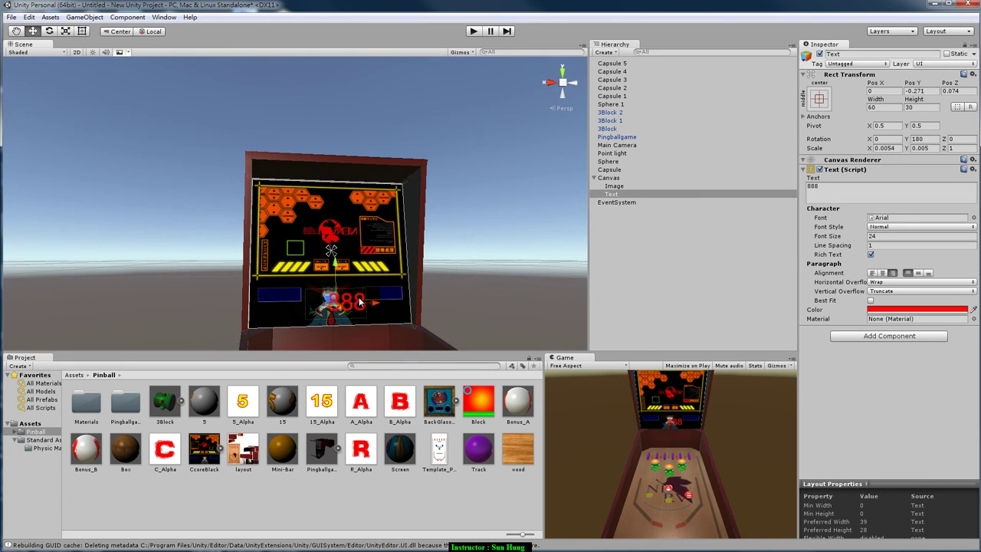
pyautogui.moveTo(360, 302); pyautogui.dragTo(308, 297)
pyautogui.moveTo(312, 350)
pyautogui.keyDown('alt'); pyautogui.mouseDown()
pyautogui.moveTo(487, 344)
pyautogui.moveTo(431, 199)
pyautogui.mouseUp(); pyautogui.keyUp('alt')
pyautogui.moveTo(394, 285)
pyautogui.keyDown('alt'); pyautogui.mouseDown()
pyautogui.moveTo(333, 299)
pyautogui.moveTo(346, 296)
pyautogui.moveTo(327, 285)
pyautogui.mouseUp(); pyautogui.keyUp('alt')
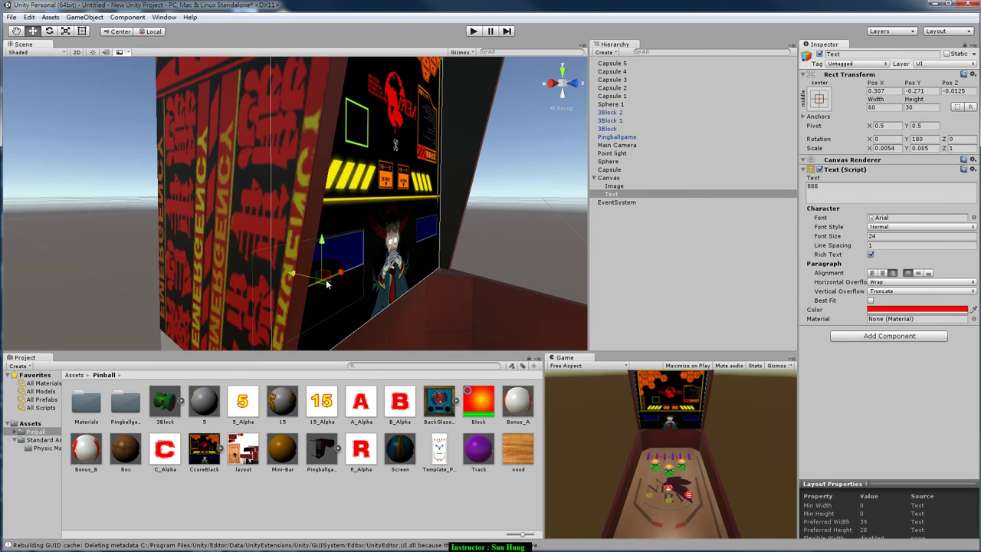
pyautogui.keyDown('alt'); pyautogui.moveTo(442, 302); pyautogui.dragTo(315, 318); pyautogui.keyUp('alt')
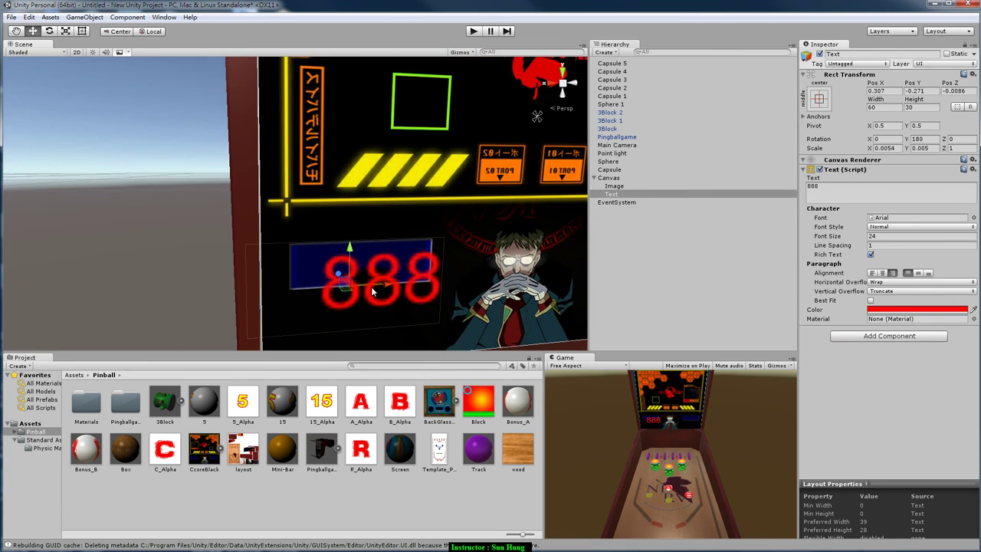
pyautogui.moveTo(348, 255); pyautogui.dragTo(348, 229)
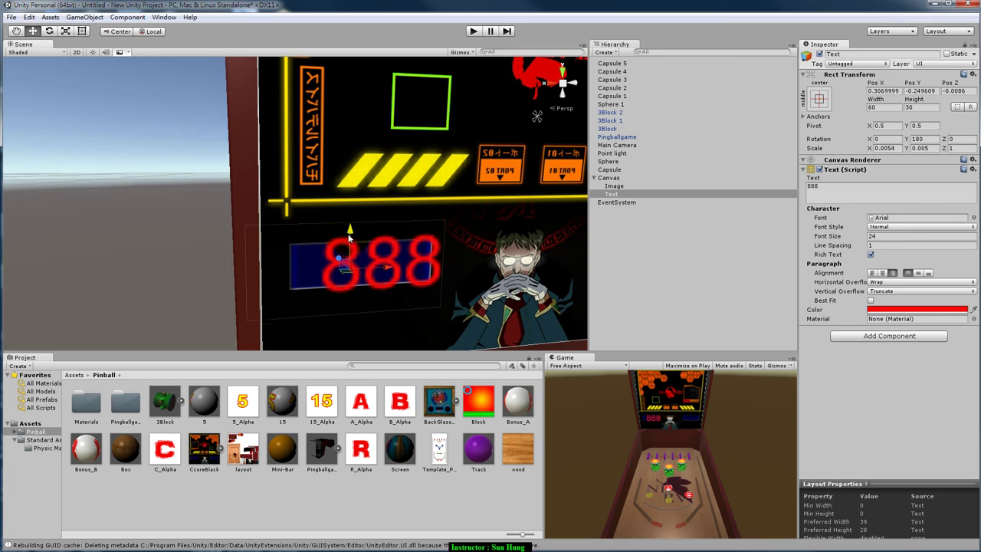
pyautogui.moveTo(512, 245)
pyautogui.keyDown('alt'); pyautogui.mouseDown()
pyautogui.moveTo(365, 249)
pyautogui.moveTo(353, 234)
pyautogui.mouseUp(); pyautogui.keyUp('alt')
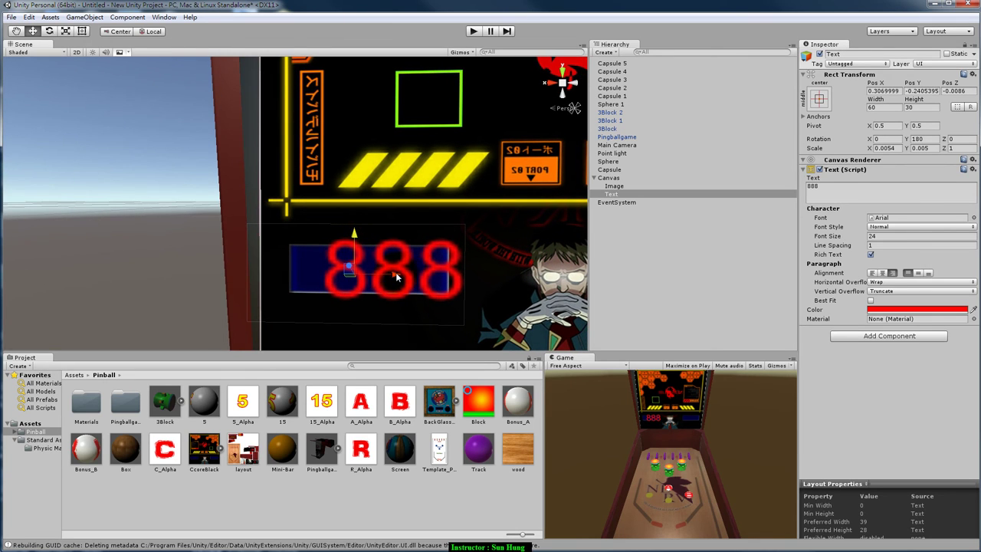
pyautogui.moveTo(396, 277); pyautogui.dragTo(384, 278)
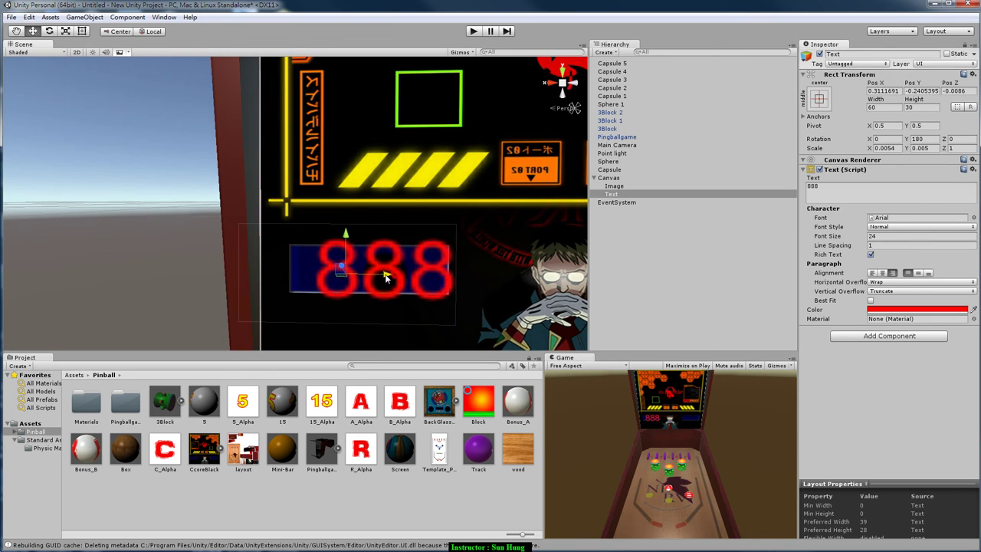
# Rescale the 888 text to 0.002 by 0.002 and reposition it in the blue box
pyautogui.click(890, 150)
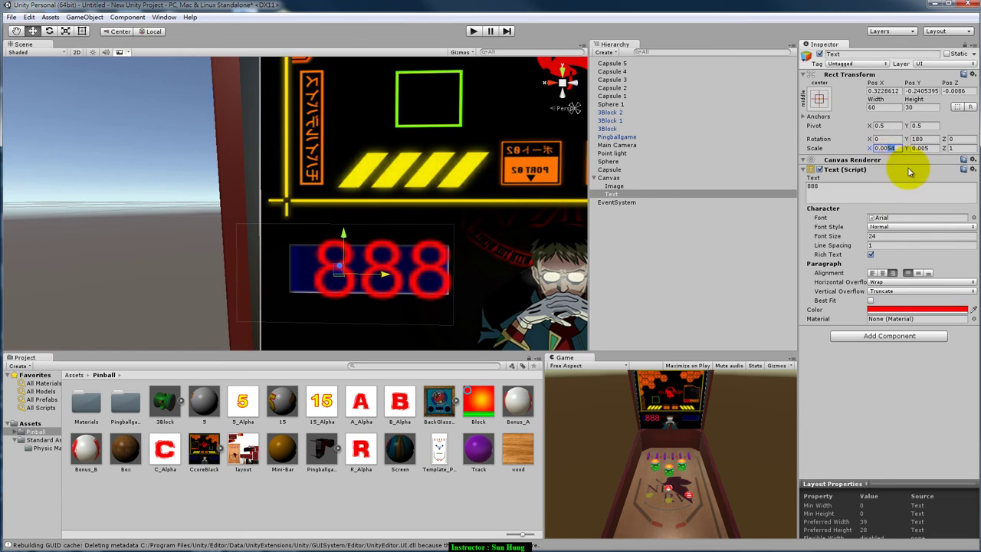
pyautogui.write('0.002')
pyautogui.press('Return')
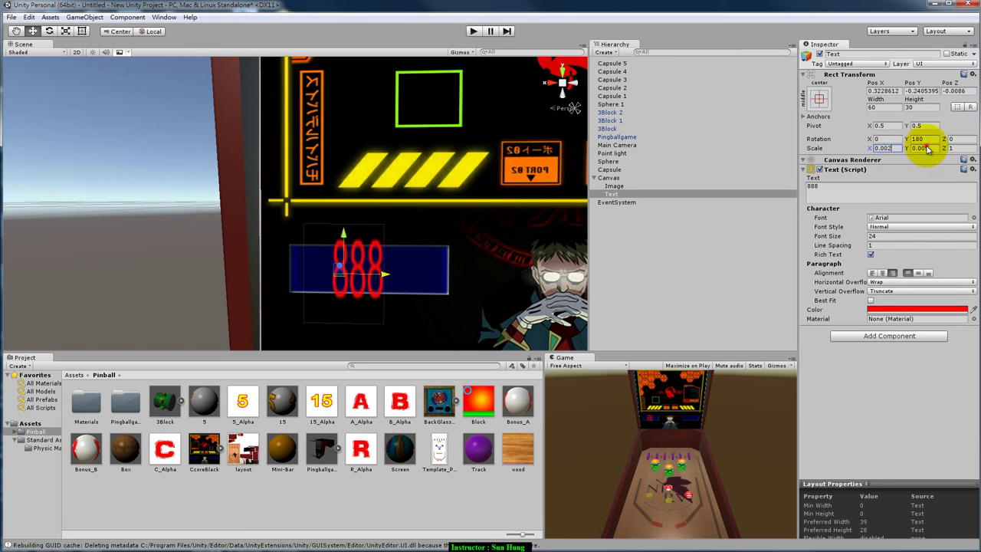
pyautogui.click(924, 148)
pyautogui.write('0.002')
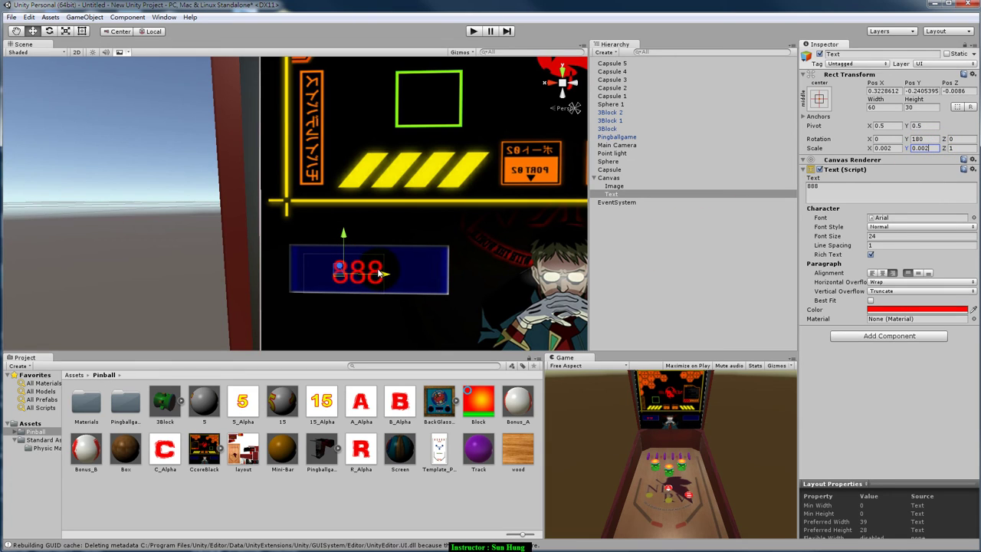
pyautogui.moveTo(381, 277); pyautogui.dragTo(434, 276)
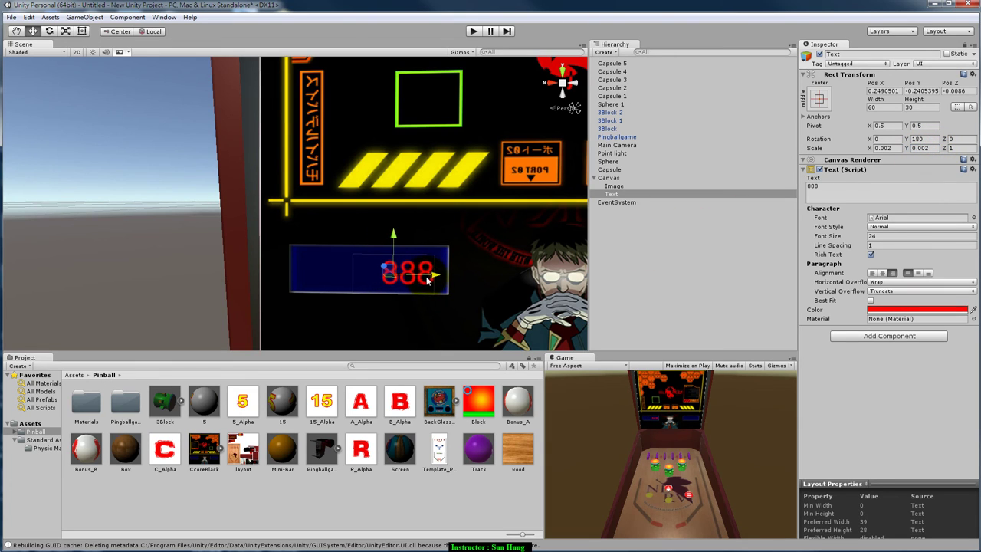
pyautogui.moveTo(397, 238); pyautogui.dragTo(397, 234)
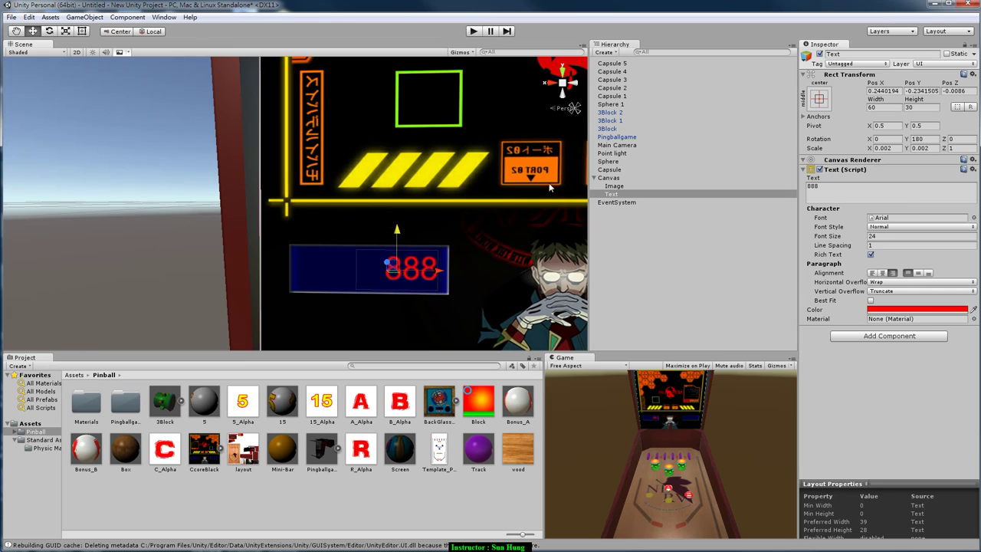
# Settle the text box width at 110, trying 80 and 120, and recentre it inside the blue box
pyautogui.click(878, 107)
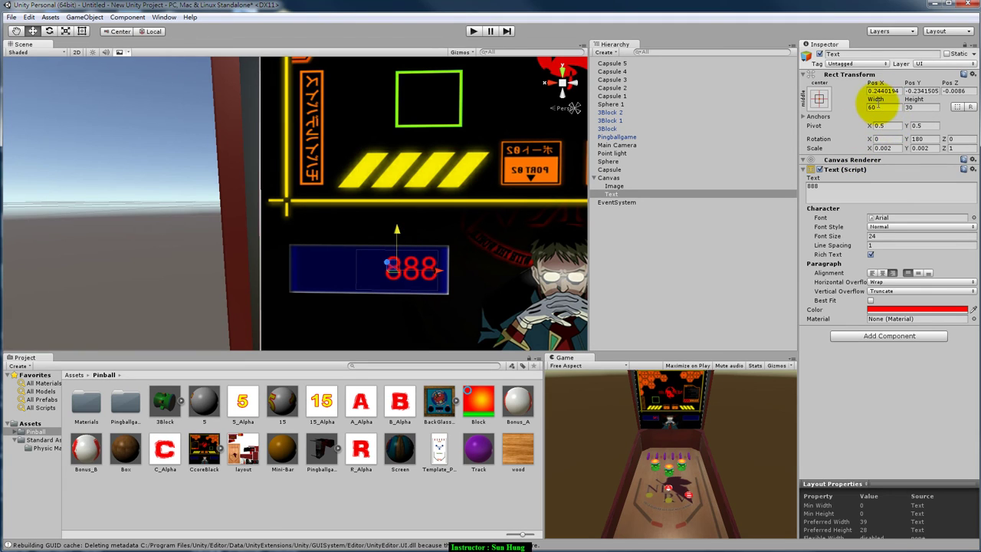
pyautogui.click(878, 107)
pyautogui.write('8')
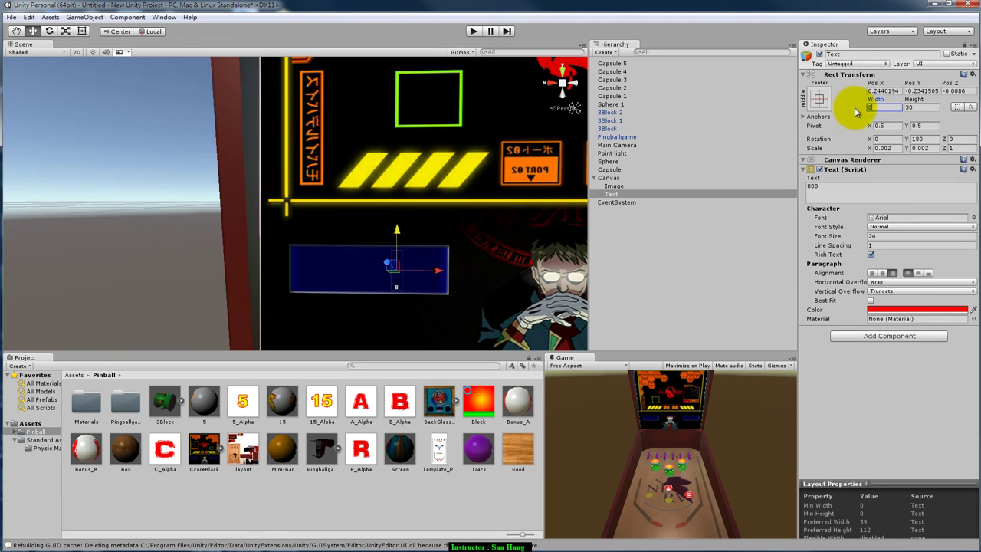
pyautogui.write('0')
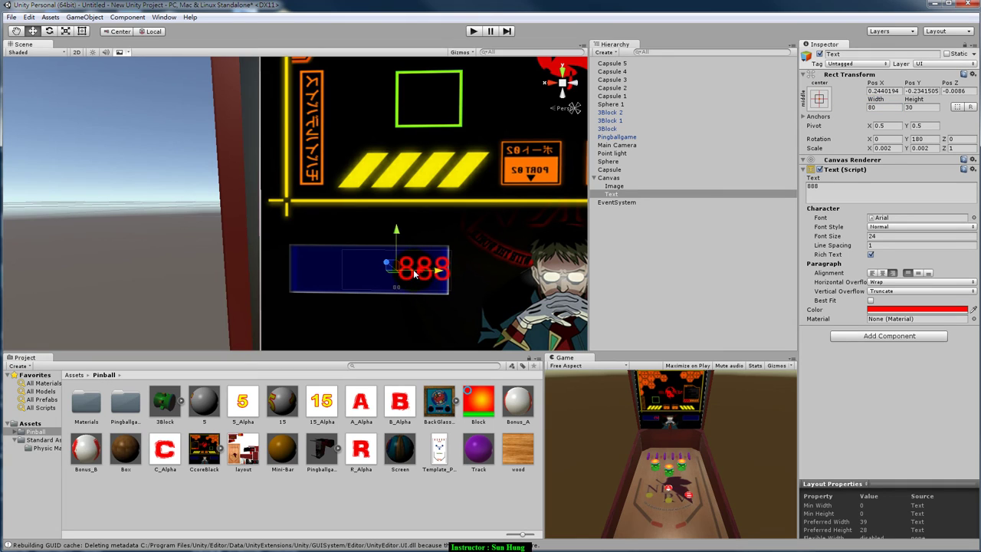
pyautogui.moveTo(416, 273); pyautogui.dragTo(407, 276)
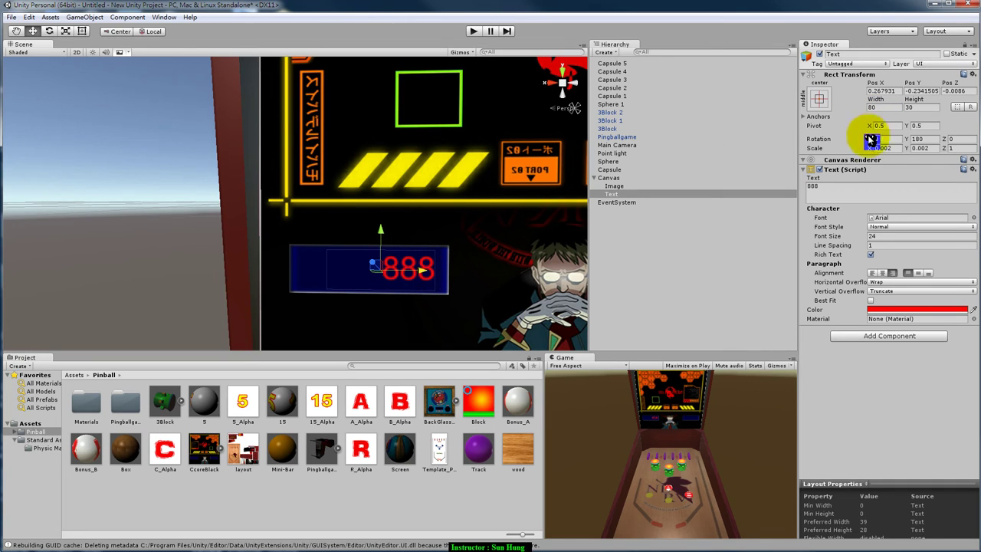
pyautogui.click(881, 107)
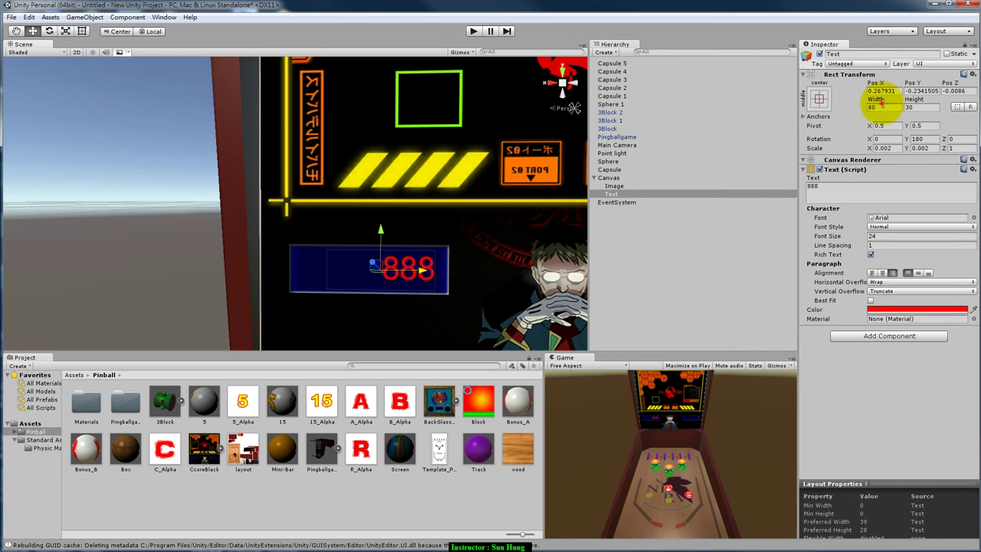
pyautogui.write('12')
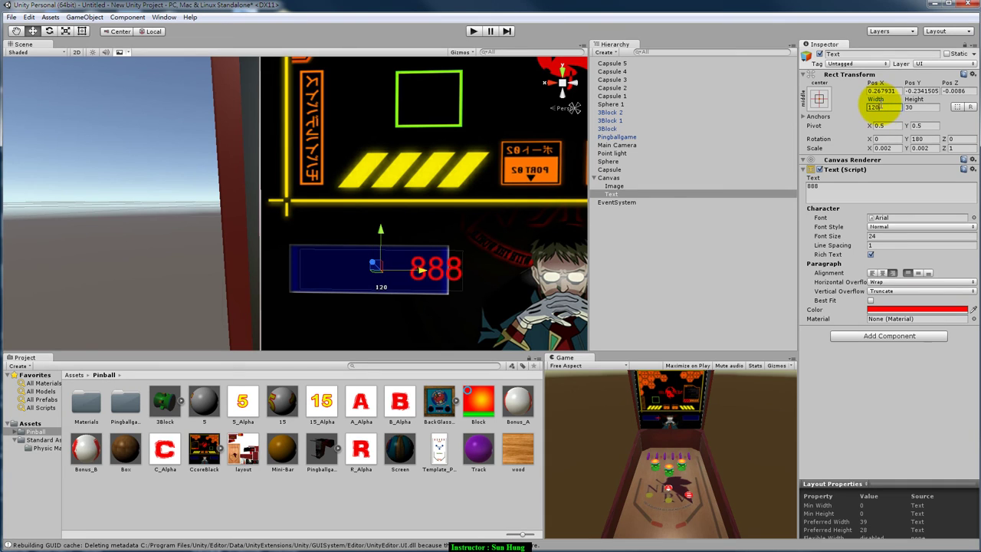
pyautogui.write('0')
pyautogui.moveTo(403, 278); pyautogui.dragTo(387, 274)
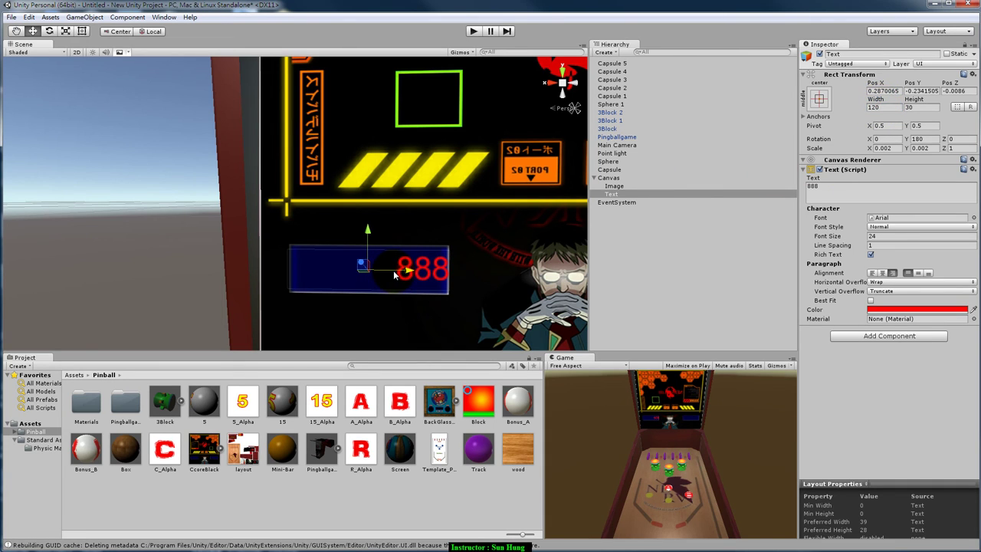
pyautogui.click(877, 107)
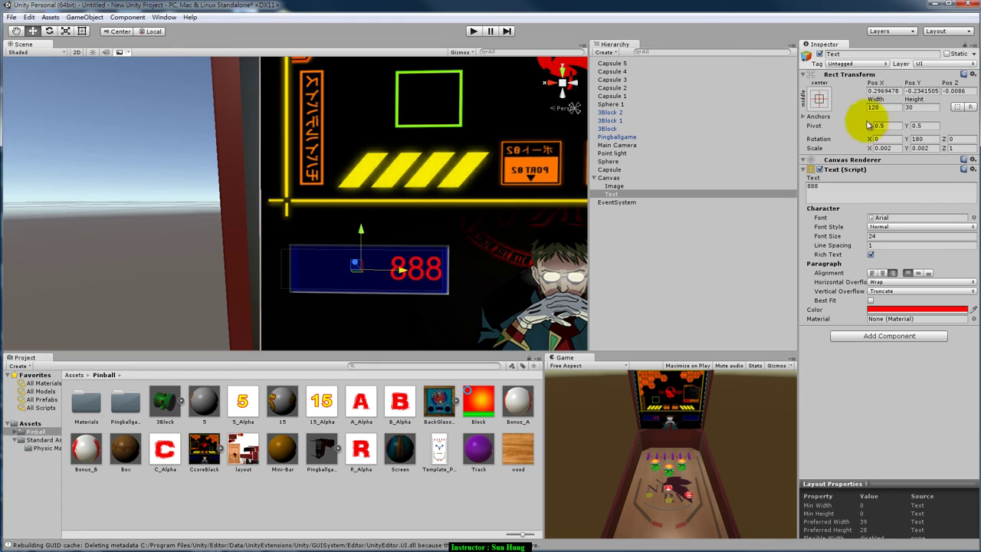
pyautogui.write('110')
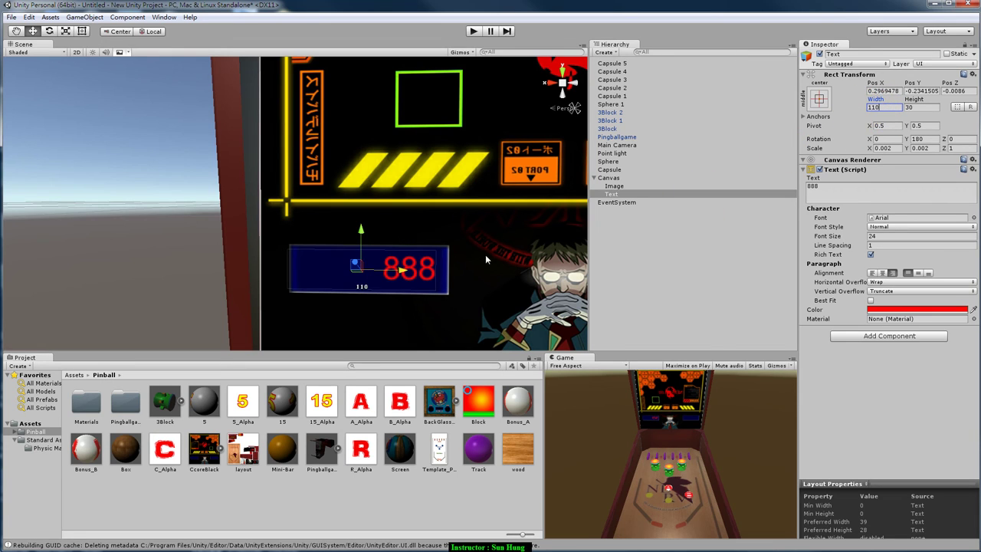
pyautogui.moveTo(399, 276); pyautogui.dragTo(408, 272)
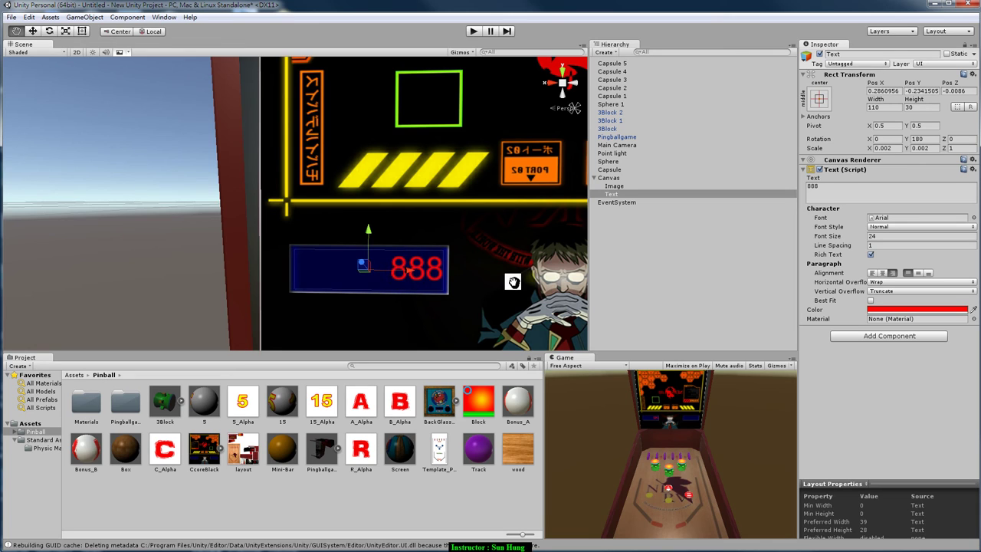
pyautogui.scroll(-3, 512, 282)
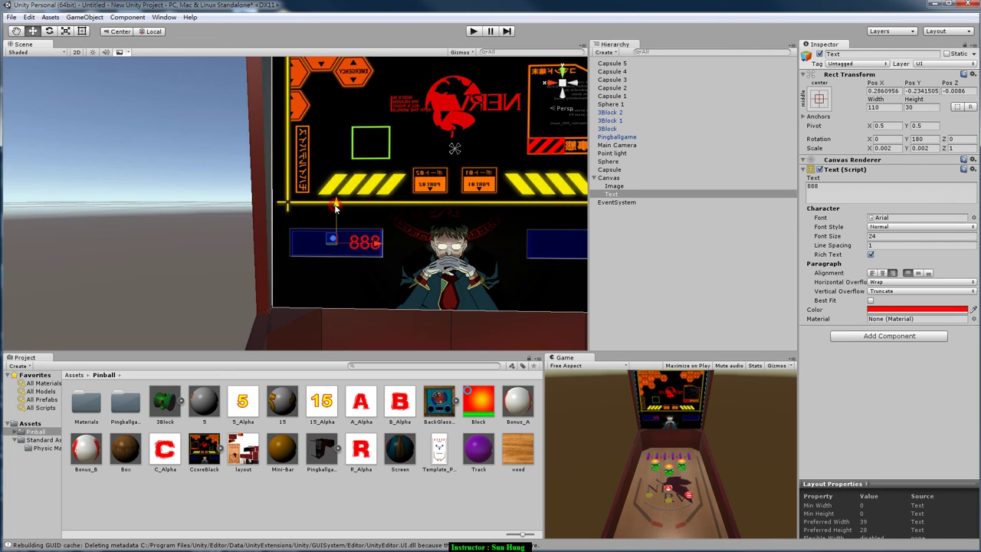
# Nudge the 888 text into place, keep its Arial font, and begin renaming it Text_Score
pyautogui.moveTo(334, 207); pyautogui.dragTo(334, 208)
pyautogui.moveTo(374, 245); pyautogui.dragTo(373, 245)
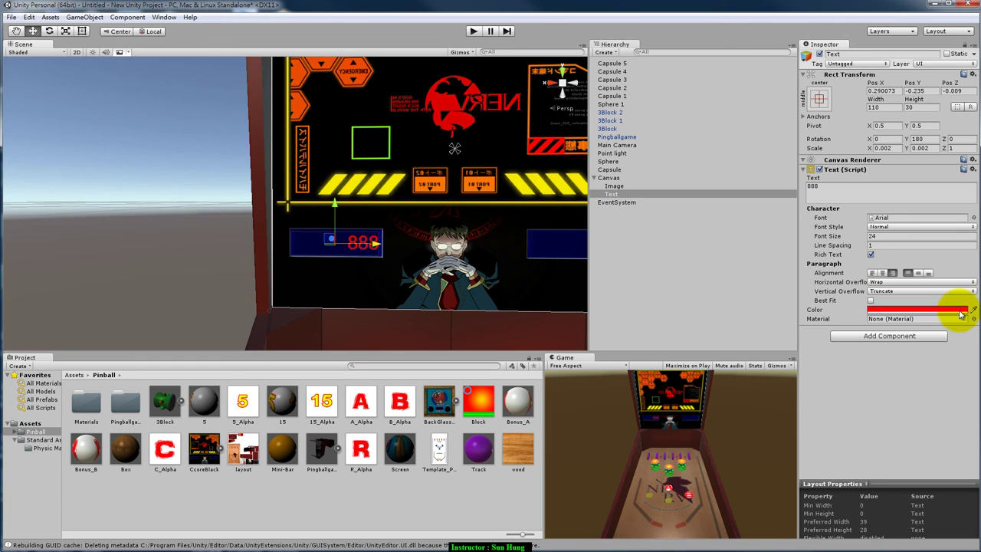
pyautogui.click(959, 218)
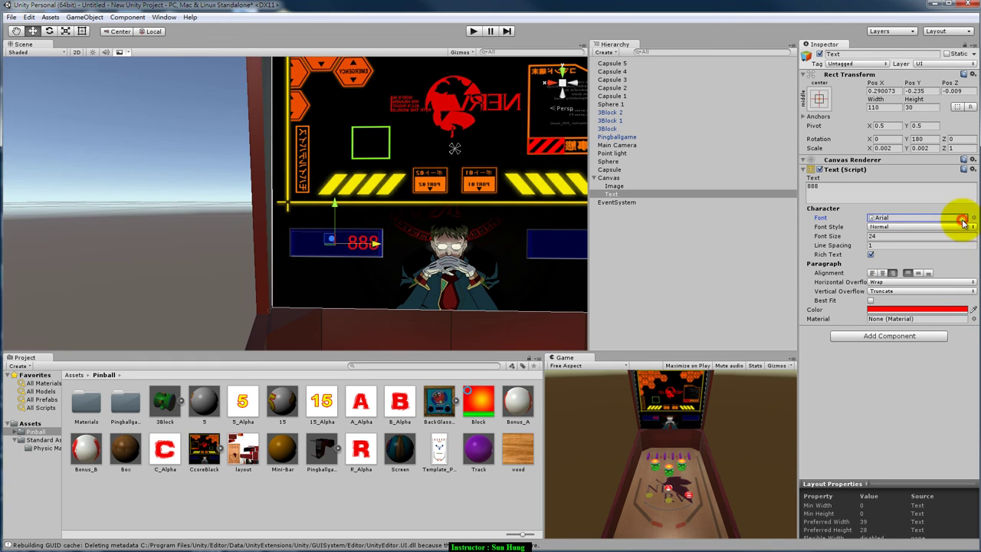
pyautogui.click(970, 218)
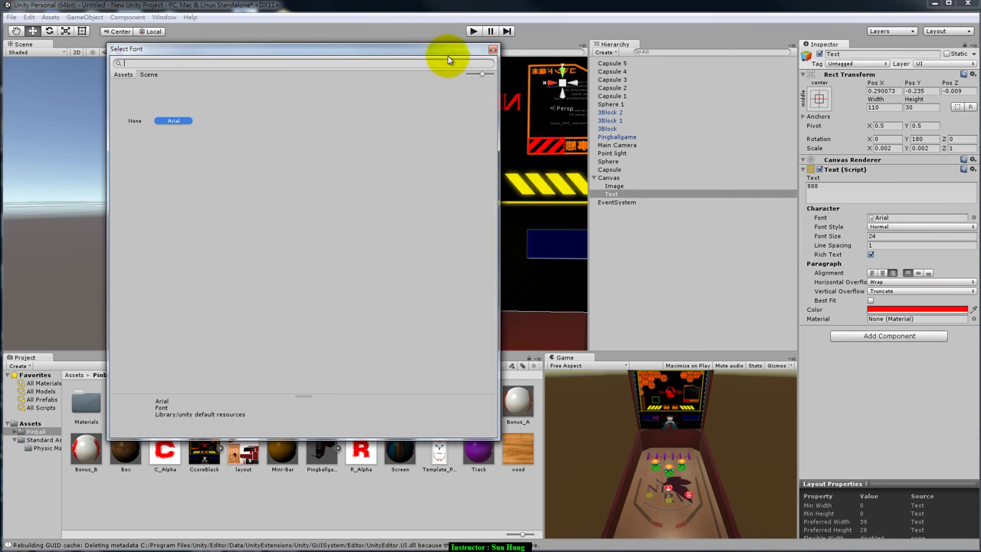
pyautogui.click(492, 46)
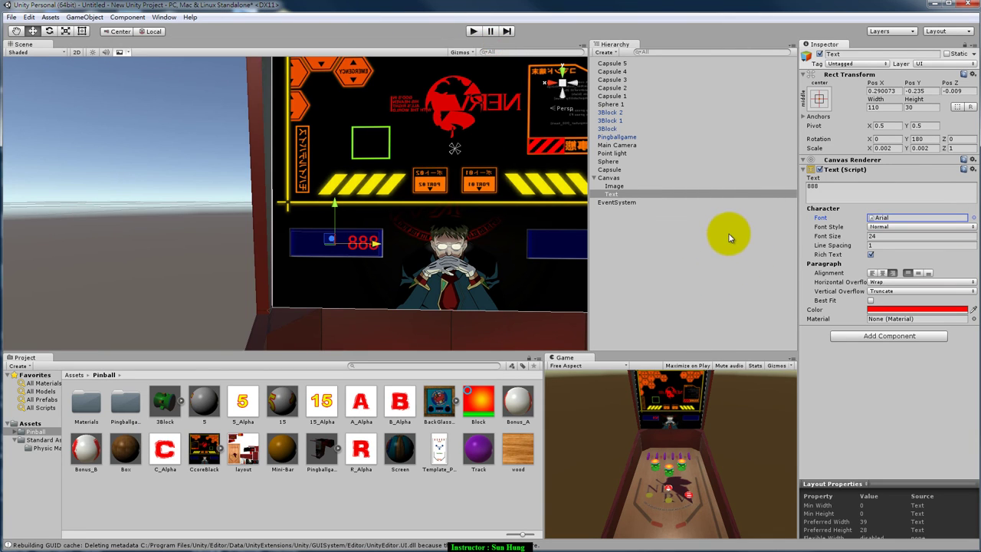
pyautogui.moveTo(497, 263); pyautogui.dragTo(394, 267, button='middle')
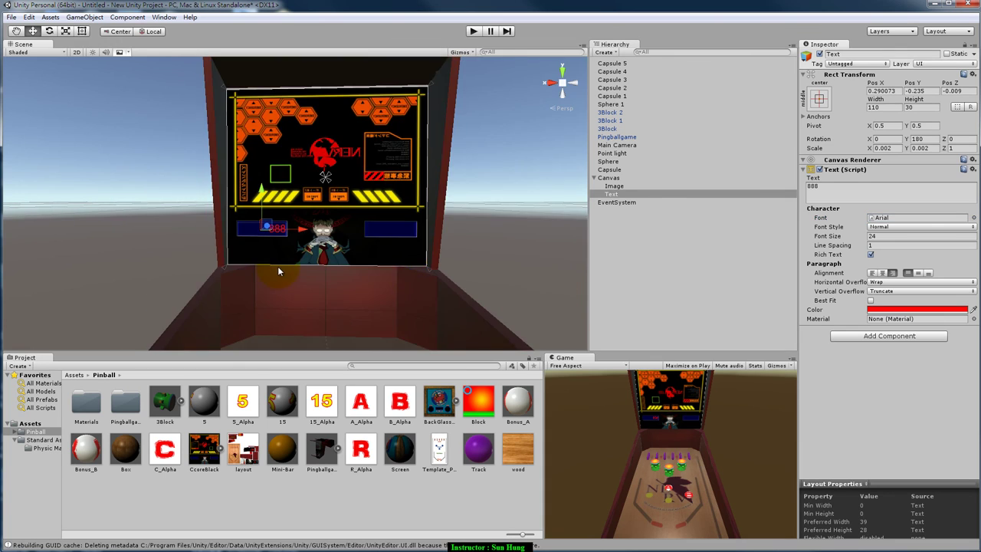
pyautogui.click(620, 193)
pyautogui.write('_Score')
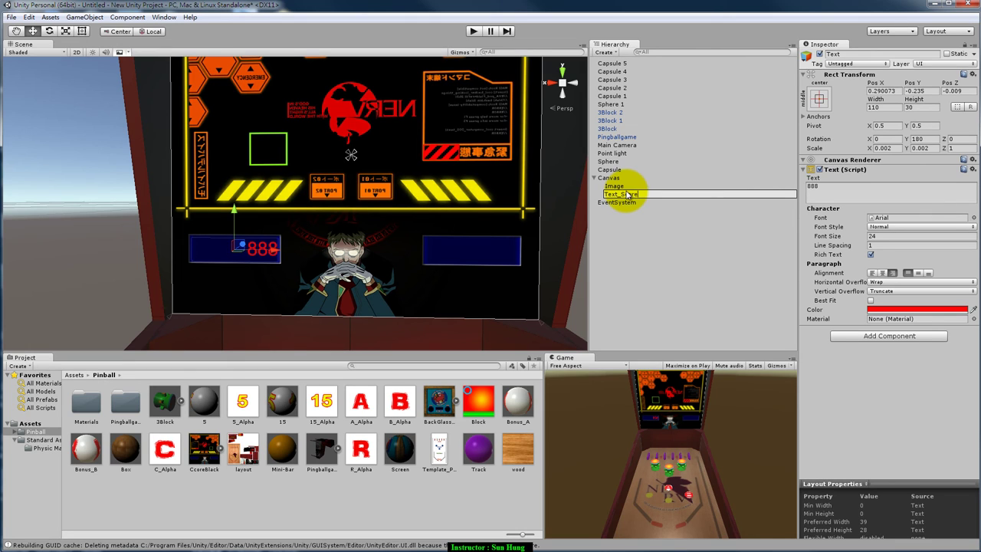
# Confirm the name Text_Score, then duplicate it and move the copy into the right blue box
pyautogui.press('Return')
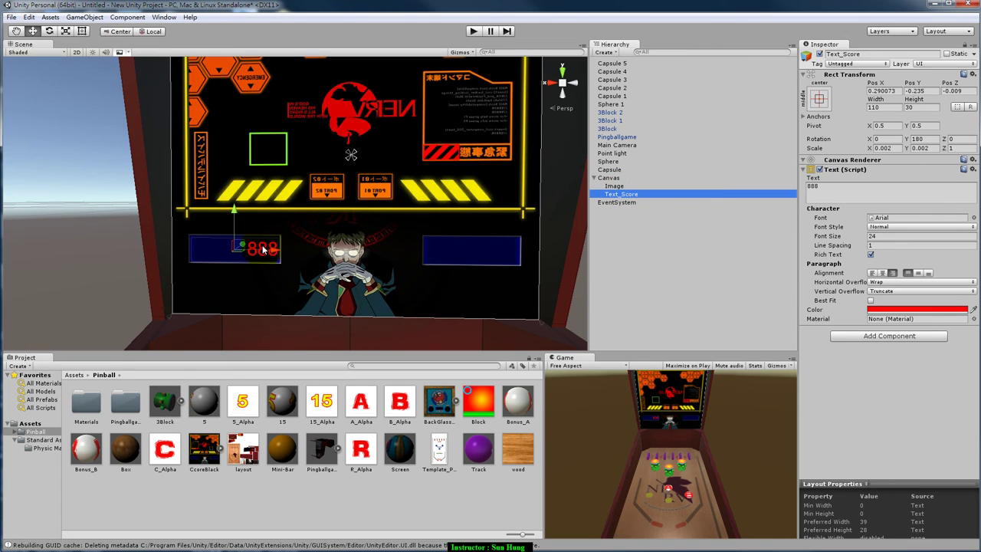
pyautogui.hotkey('ctrl', 'd')
pyautogui.moveTo(263, 253); pyautogui.dragTo(478, 257)
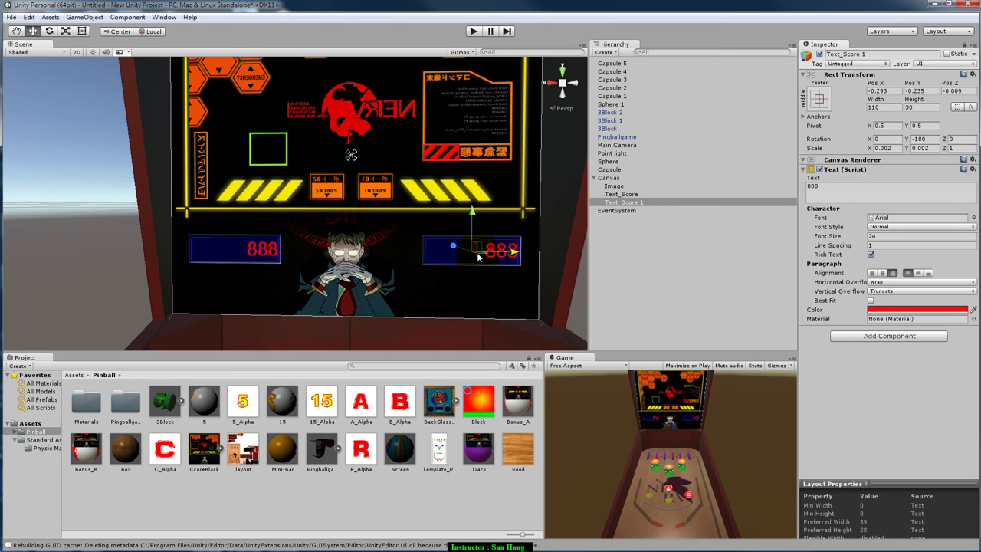
# Rename the duplicated score text to Text_Bonus
pyautogui.click(620, 204)
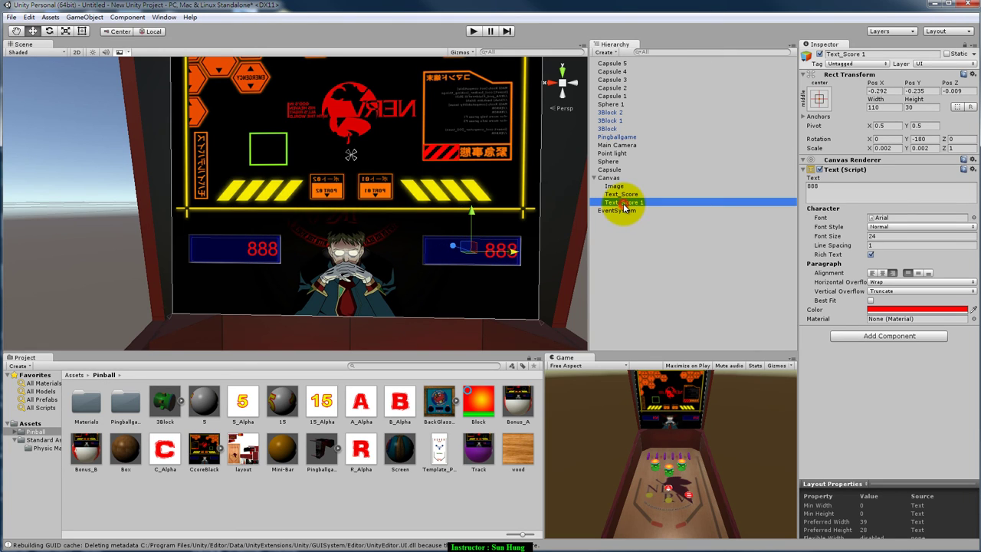
pyautogui.click(622, 203)
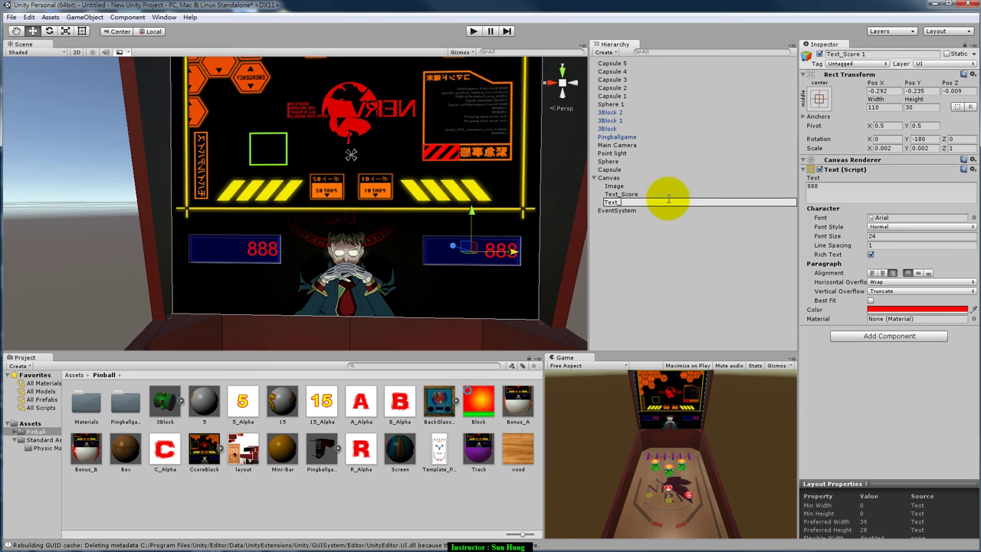
pyautogui.write('Bonus')
pyautogui.press('Return')
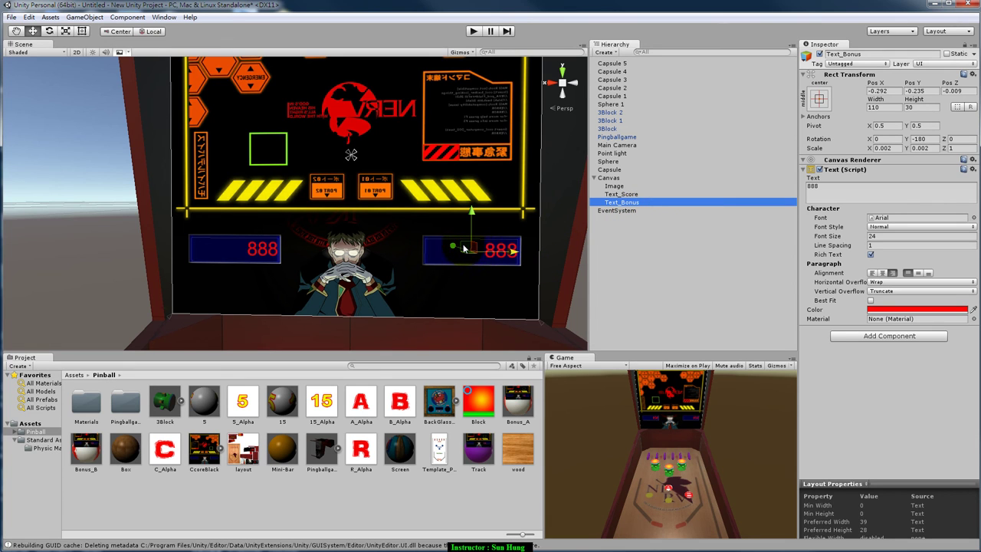
pyautogui.keyDown('alt'); pyautogui.moveTo(512, 275); pyautogui.dragTo(482, 258); pyautogui.keyUp('alt')
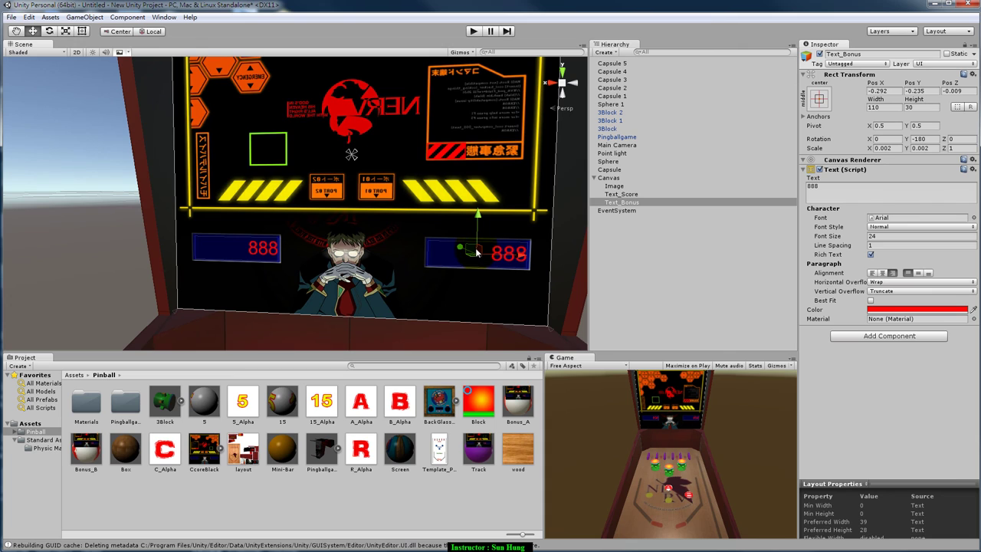
# Duplicate Text_Bonus into the upper-left green box, rename it Text_Balls, and make it read 3
pyautogui.hotkey('ctrl', 'd')
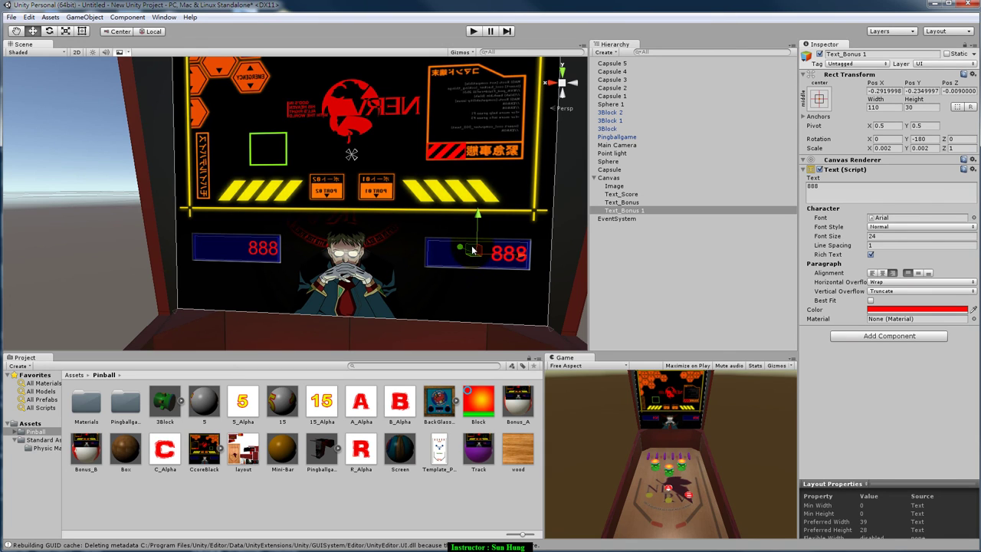
pyautogui.moveTo(473, 249); pyautogui.dragTo(243, 147)
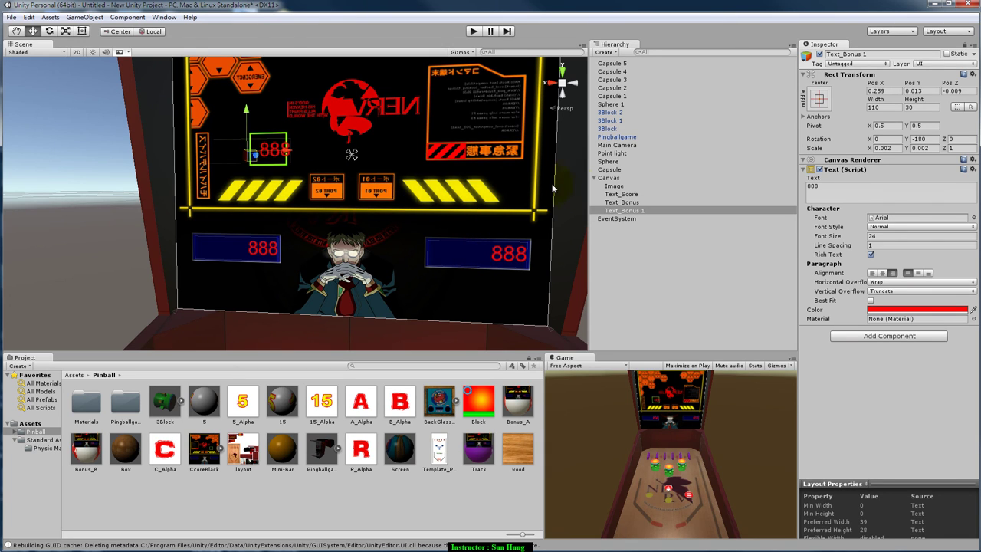
pyautogui.click(622, 210)
pyautogui.click(623, 212)
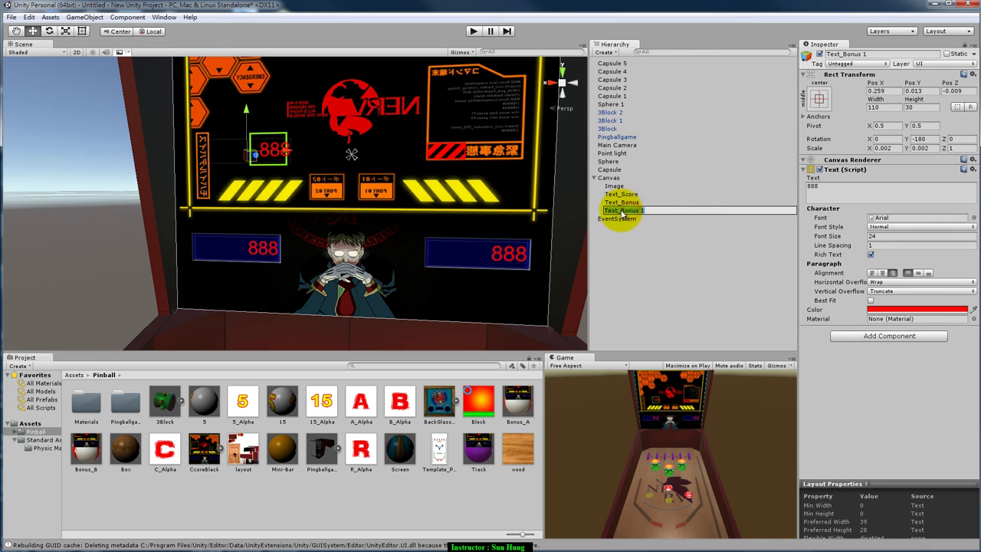
pyautogui.moveTo(621, 212); pyautogui.dragTo(707, 222)
pyautogui.write('Balls')
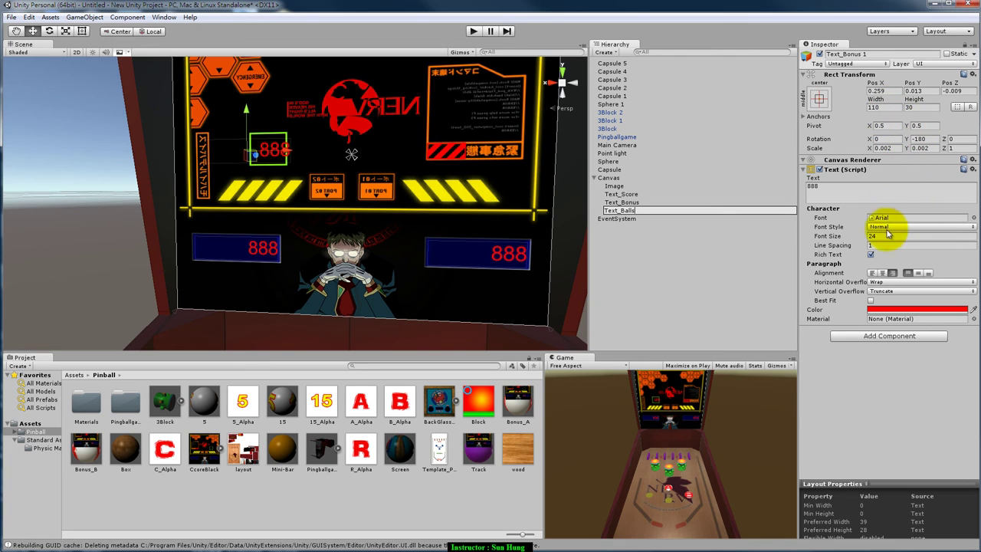
pyautogui.click(835, 188)
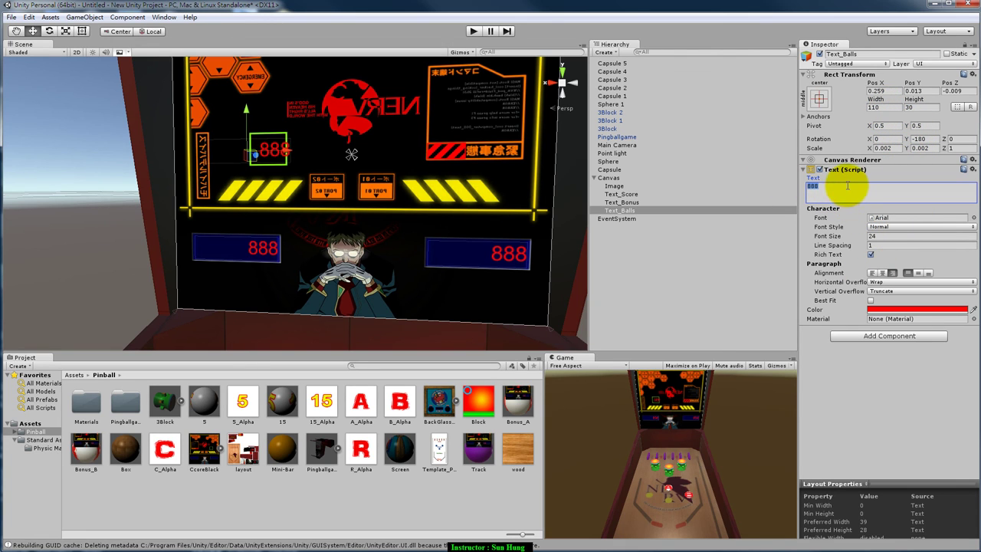
pyautogui.write('3')
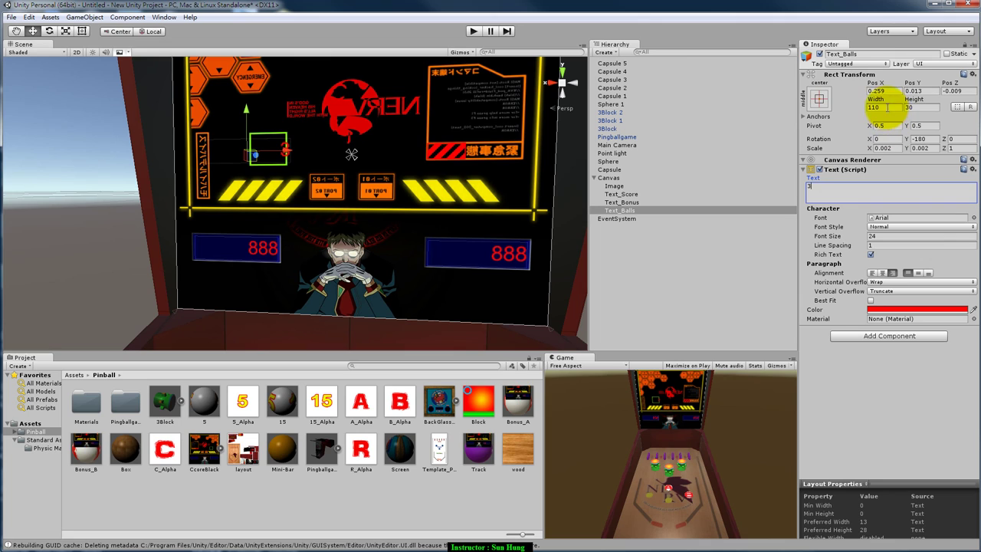
# Size the Text_Balls box to 40 by 40 on the backglass
pyautogui.click(882, 107)
pyautogui.write('30')
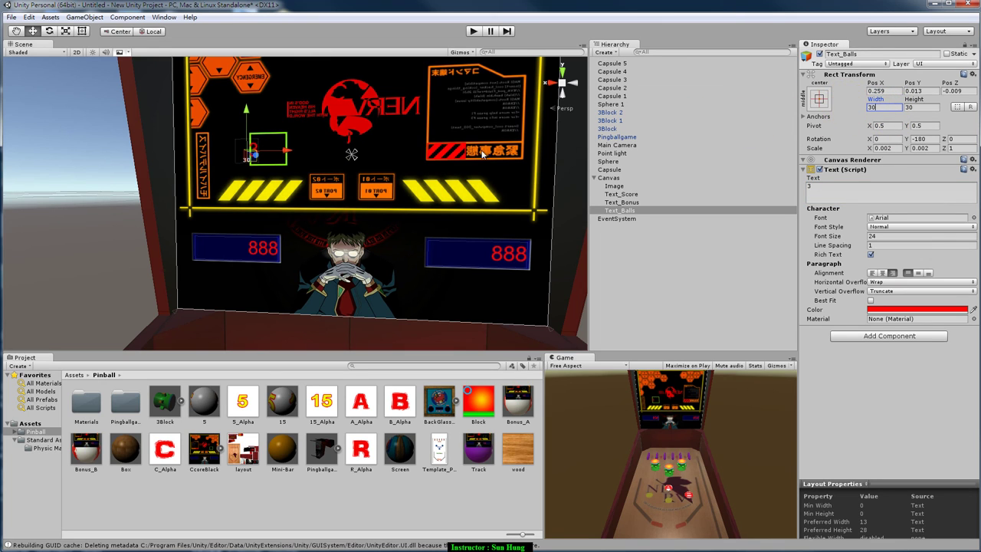
pyautogui.moveTo(269, 156); pyautogui.dragTo(285, 157)
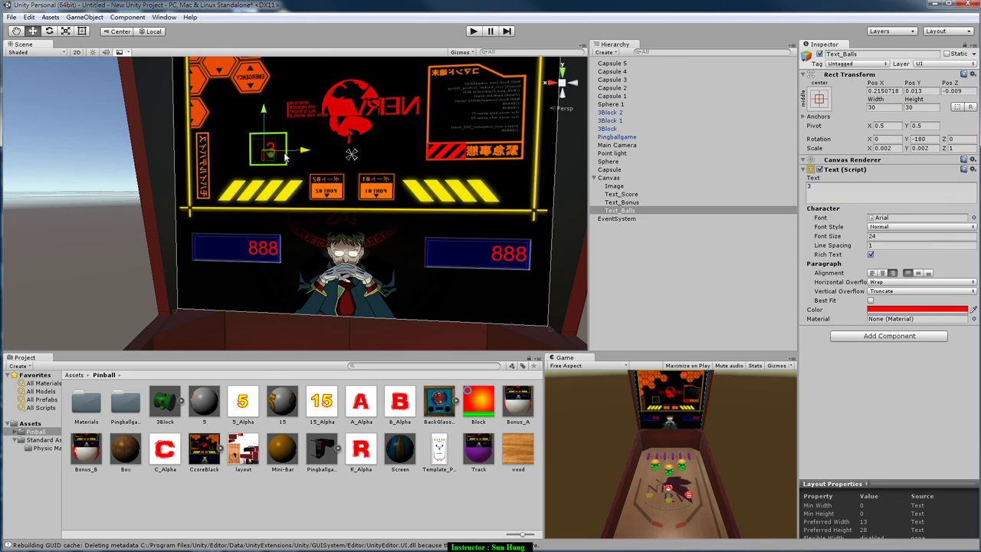
pyautogui.click(910, 107)
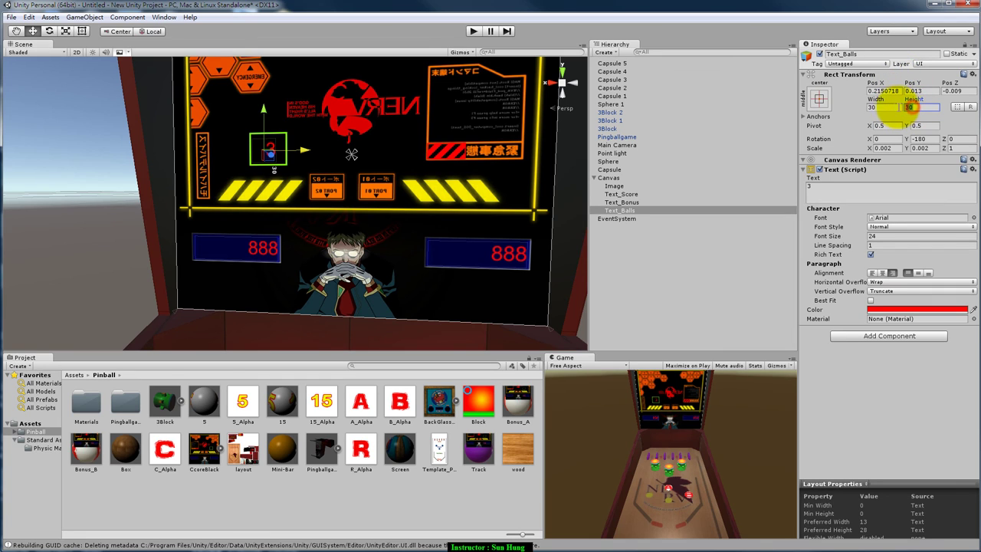
pyautogui.write('40')
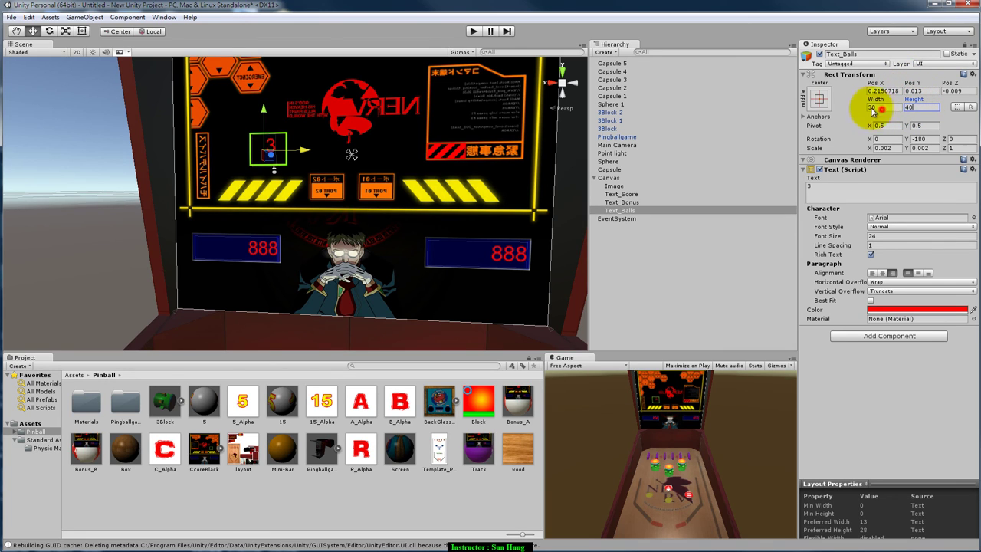
pyautogui.click(873, 106)
pyautogui.write('40')
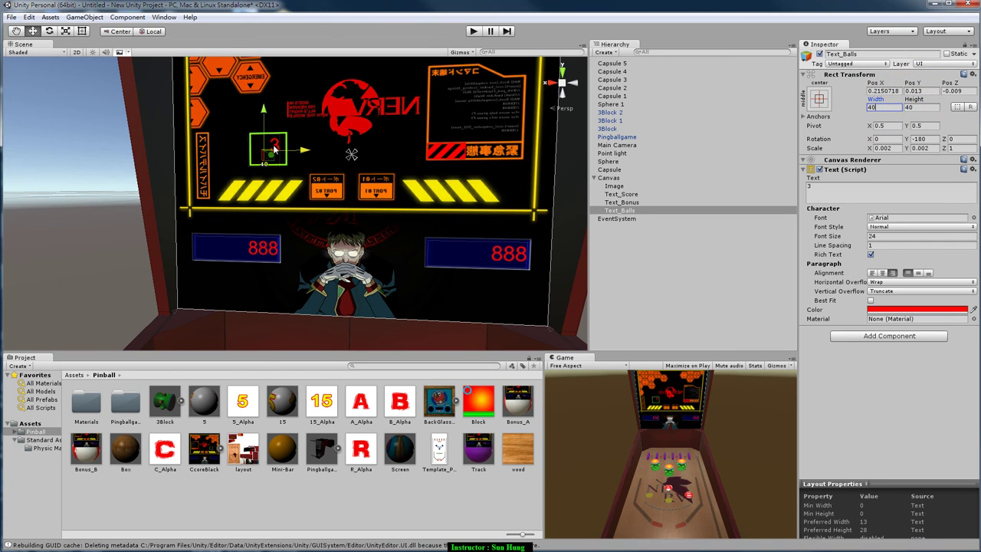
# Set the ball-counter font size to 30 and center the 3 in the small square
pyautogui.click(872, 236)
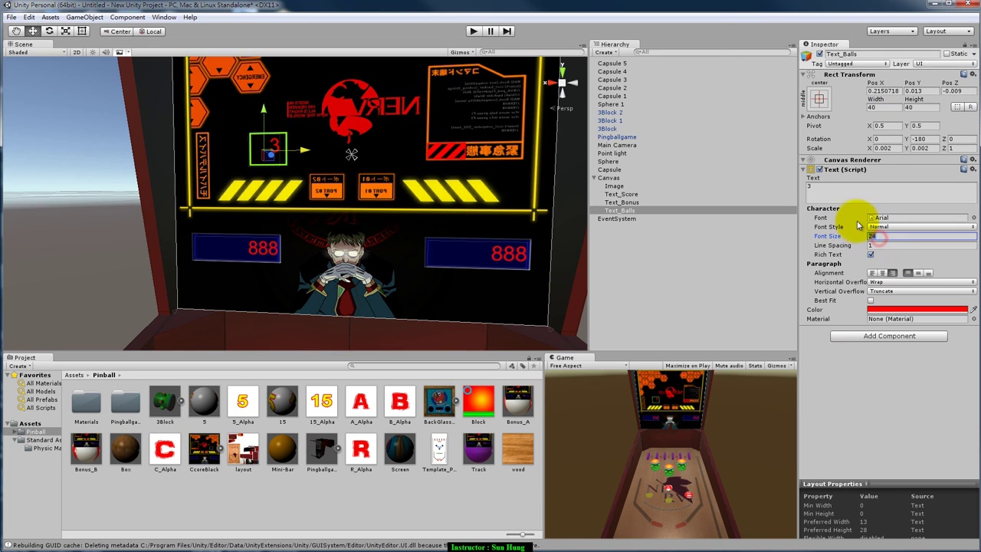
pyautogui.write('30')
pyautogui.moveTo(272, 163); pyautogui.dragTo(269, 162)
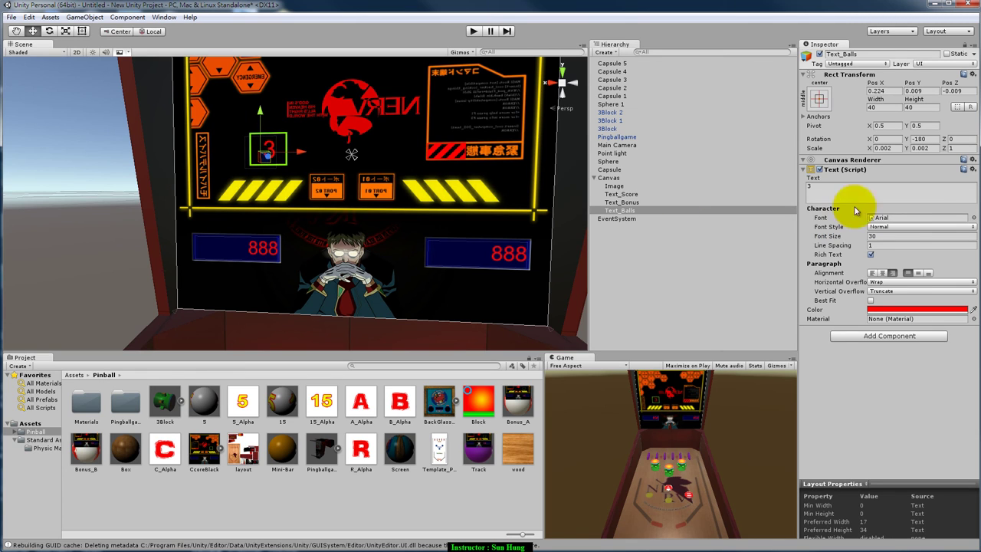
pyautogui.click(883, 273)
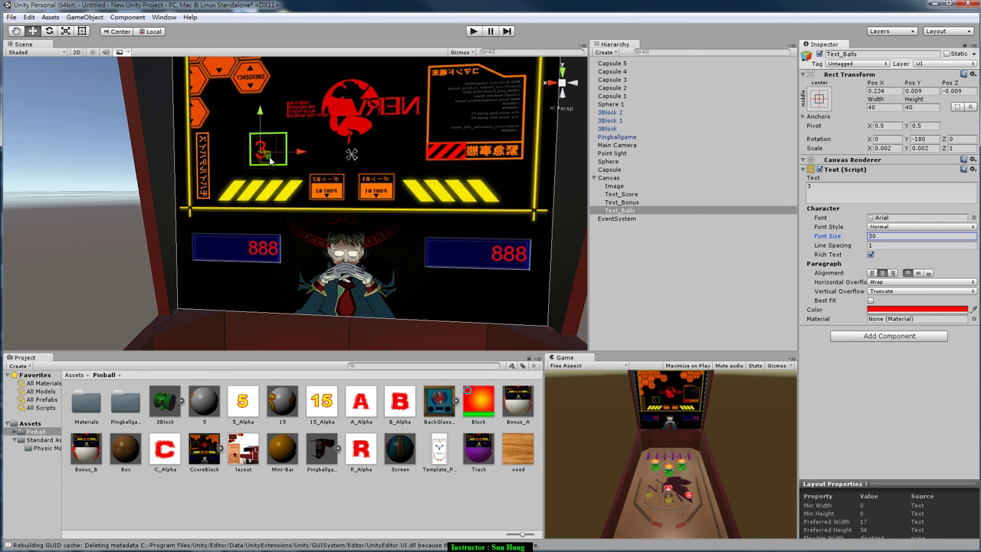
pyautogui.moveTo(273, 159); pyautogui.dragTo(278, 161)
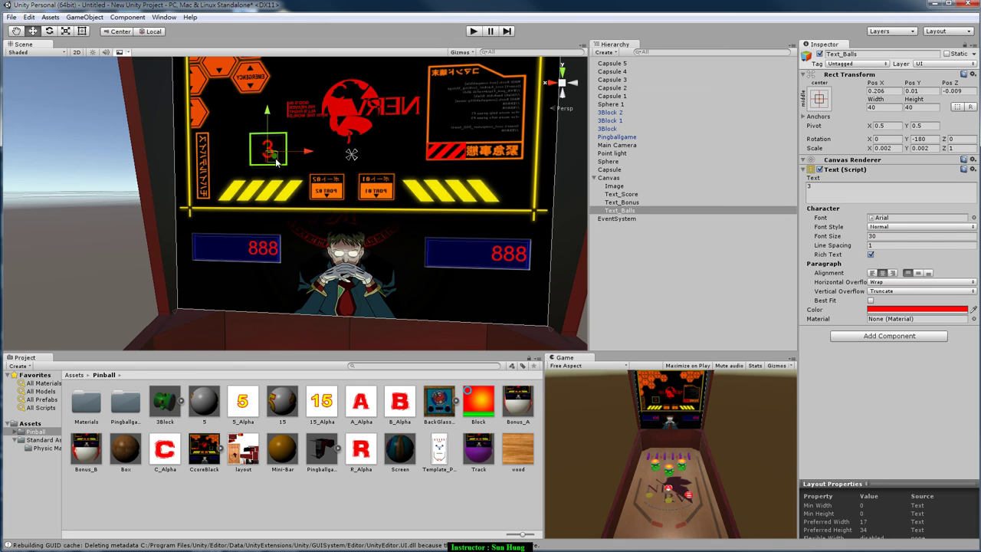
# Change the Text_Balls colour to bright green (R 0, G 255, B 0)
pyautogui.click(924, 312)
pyautogui.click(927, 312)
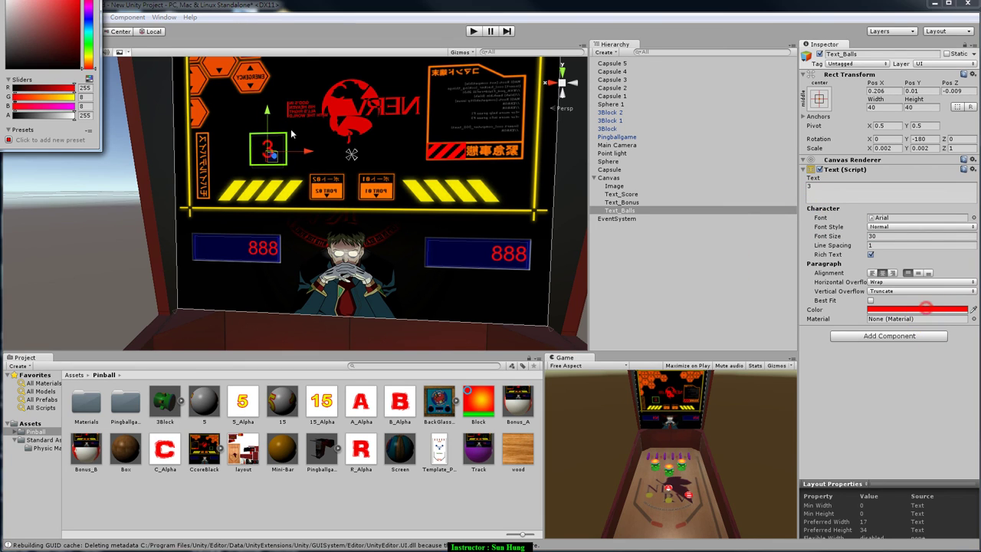
pyautogui.moveTo(17, 98); pyautogui.dragTo(38, 102)
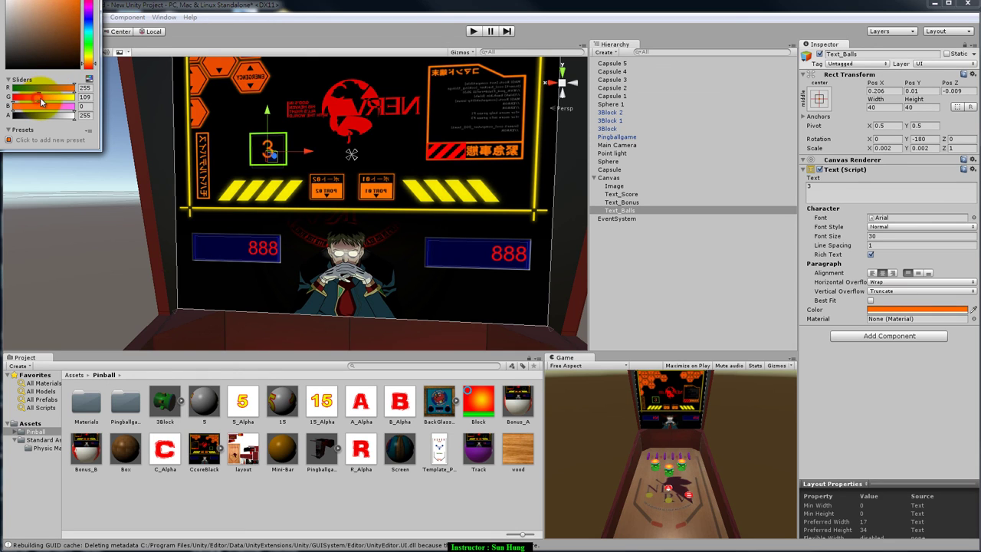
pyautogui.moveTo(36, 88)
pyautogui.mouseDown()
pyautogui.moveTo(9, 88)
pyautogui.moveTo(75, 97)
pyautogui.mouseUp()
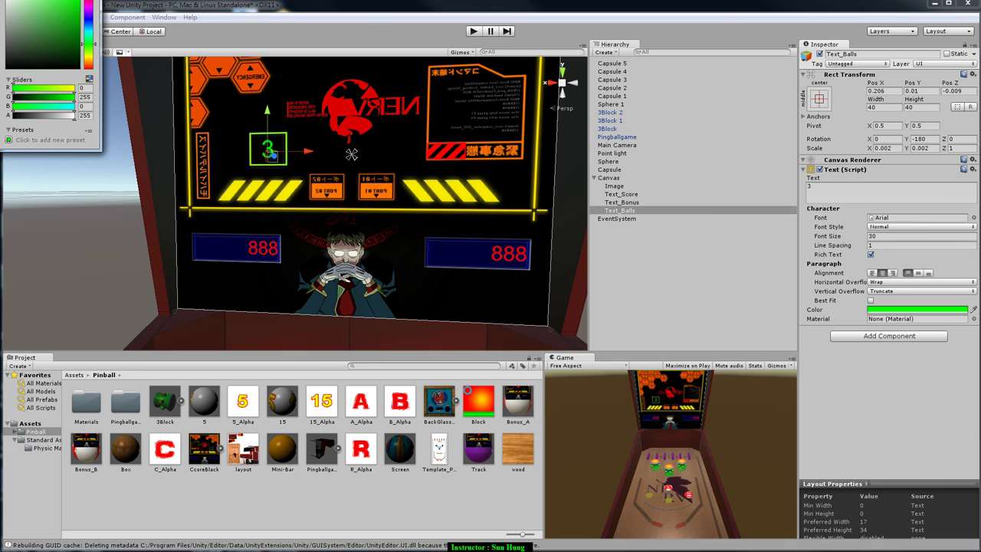
pyautogui.click(577, 267)
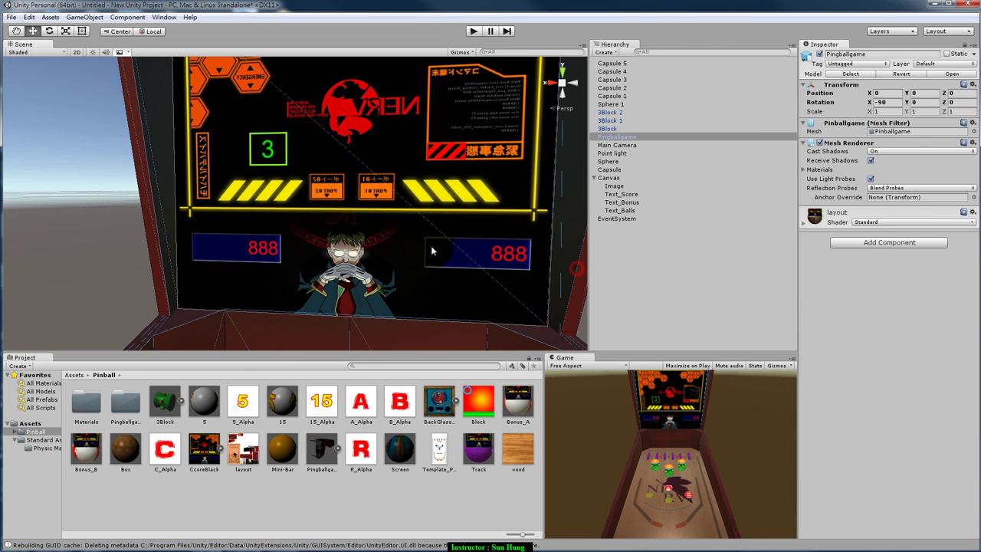
pyautogui.scroll(-5, 414, 230)
pyautogui.moveTo(390, 219)
pyautogui.keyDown('alt'); pyautogui.mouseDown()
pyautogui.moveTo(472, 221)
pyautogui.moveTo(443, 220)
pyautogui.mouseUp(); pyautogui.keyUp('alt')
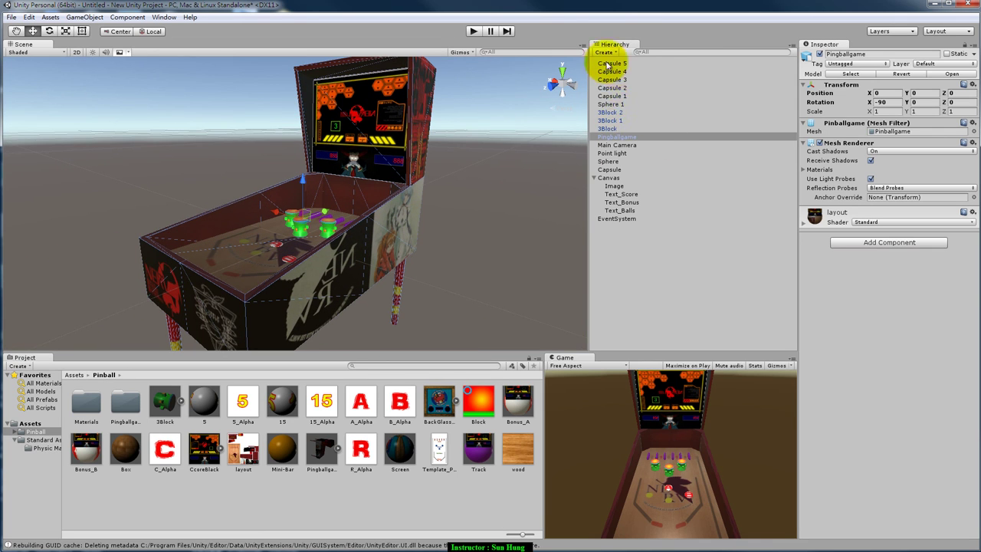
pyautogui.moveTo(422, 270)
pyautogui.keyDown('alt'); pyautogui.mouseDown()
pyautogui.moveTo(416, 309)
pyautogui.moveTo(541, 307)
pyautogui.moveTo(374, 294)
pyautogui.mouseUp(); pyautogui.keyUp('alt')
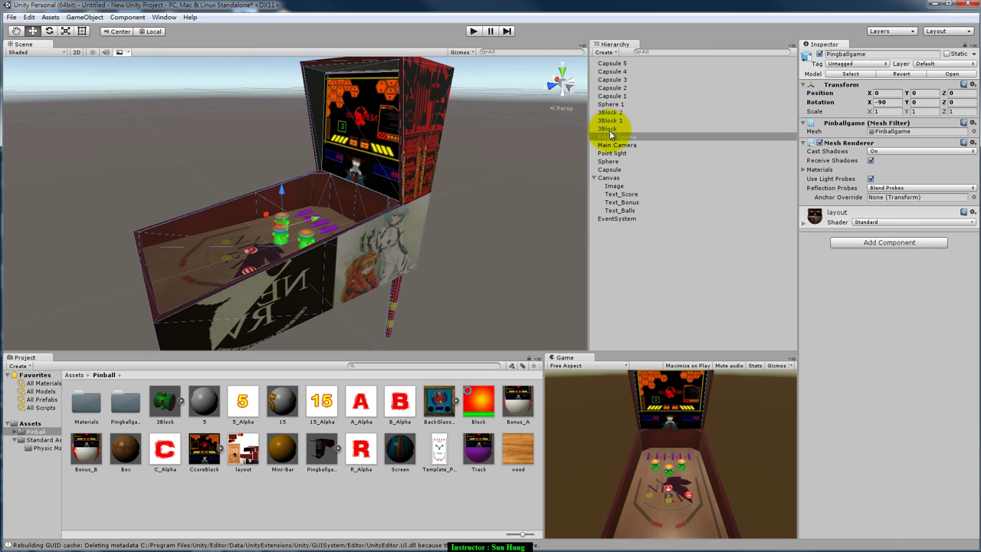
pyautogui.keyDown('alt'); pyautogui.moveTo(389, 263); pyautogui.dragTo(394, 365); pyautogui.keyUp('alt')
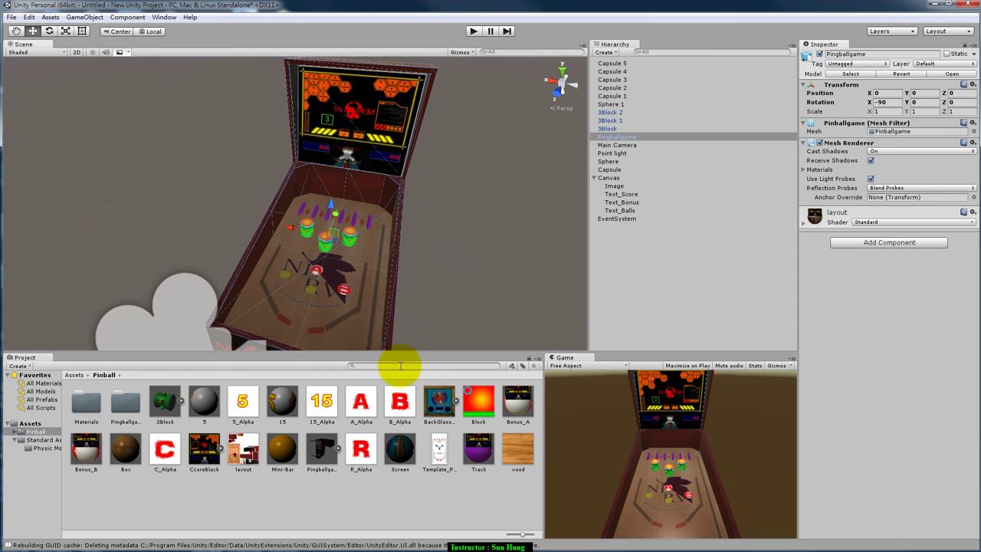
pyautogui.click(419, 269)
pyautogui.scroll(5, 419, 268)
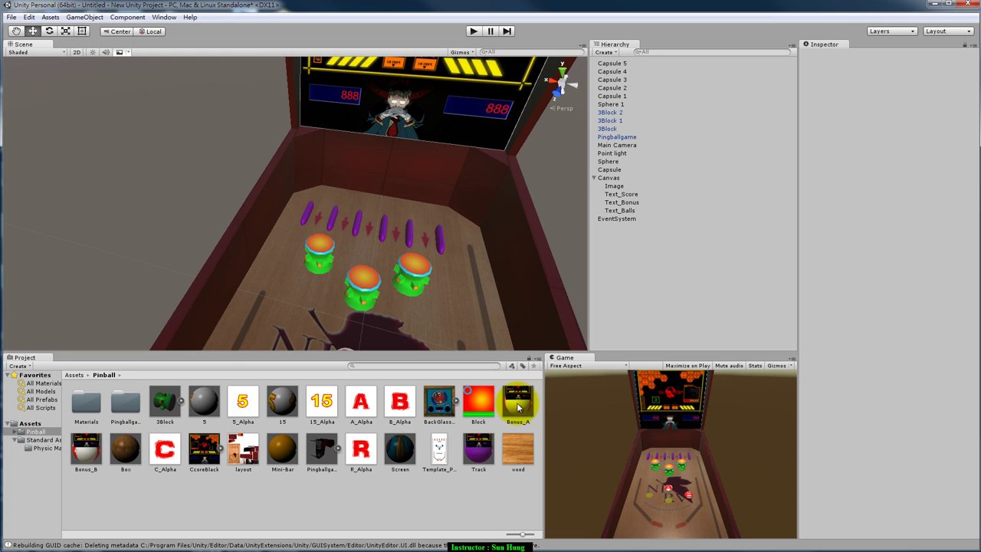
pyautogui.moveTo(516, 403); pyautogui.dragTo(390, 236)
pyautogui.scroll(-5, 416, 201)
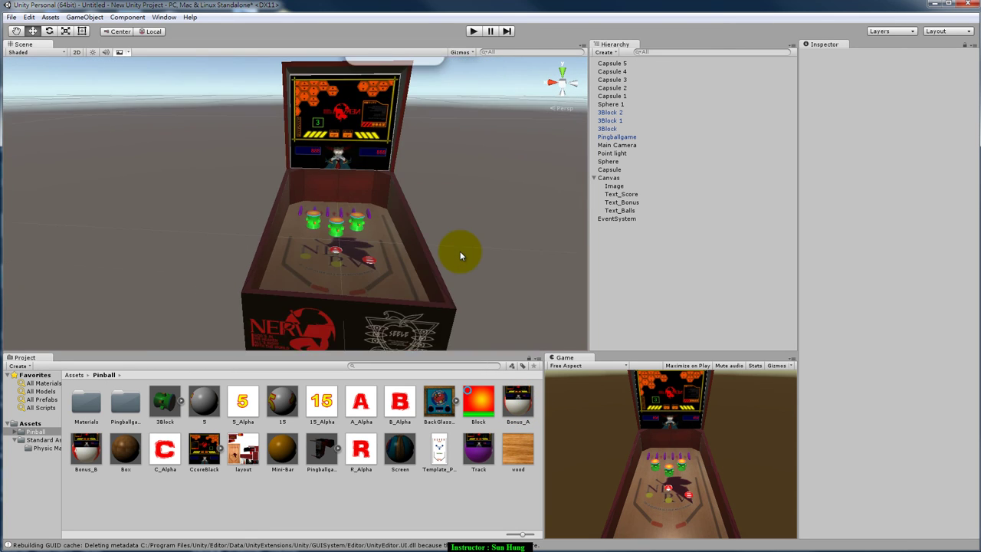
pyautogui.keyDown('alt'); pyautogui.moveTo(446, 267); pyautogui.dragTo(504, 262); pyautogui.keyUp('alt')
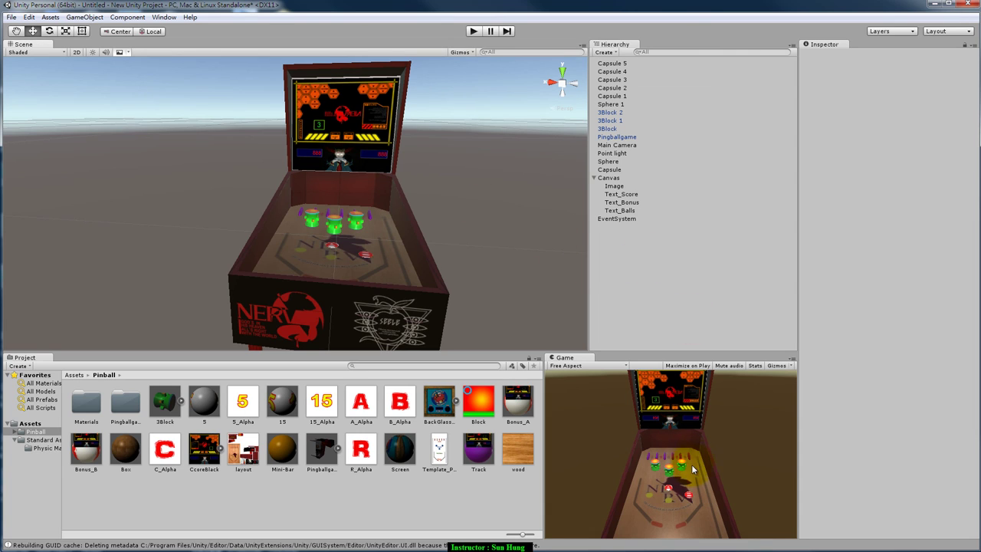
pyautogui.click(482, 107)
# Run the game briefly in Play mode, then stop it
pyautogui.click(473, 31)
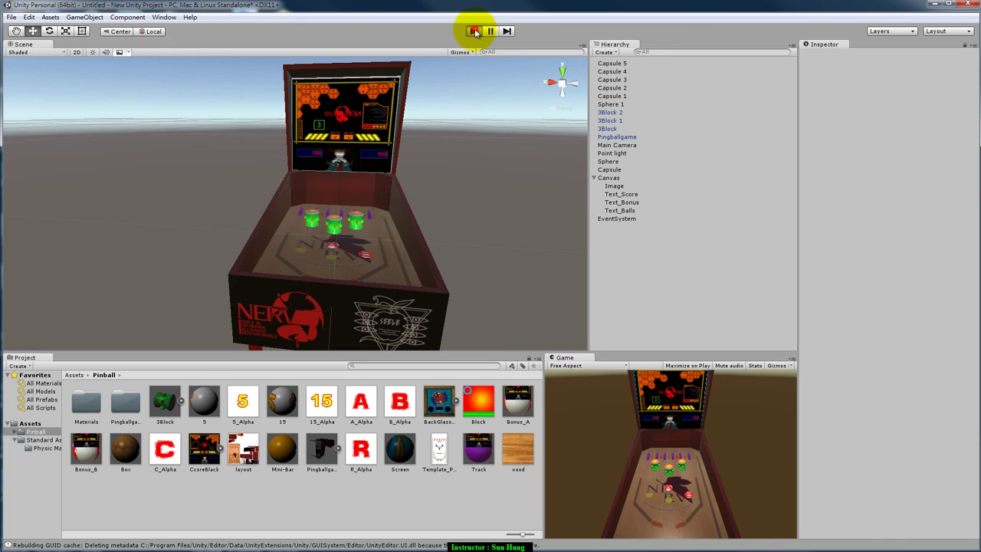
pyautogui.click(627, 368)
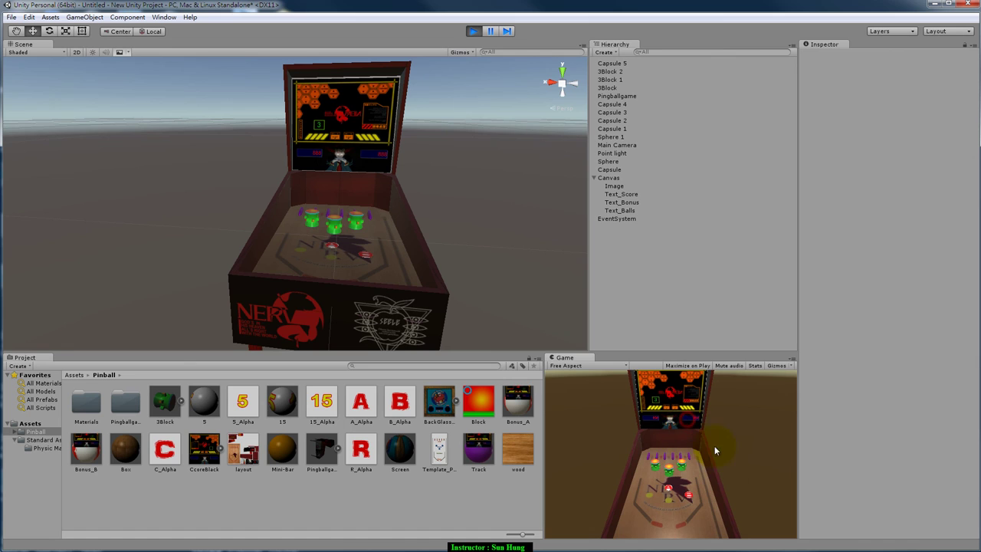
pyautogui.click(506, 34)
pyautogui.click(473, 31)
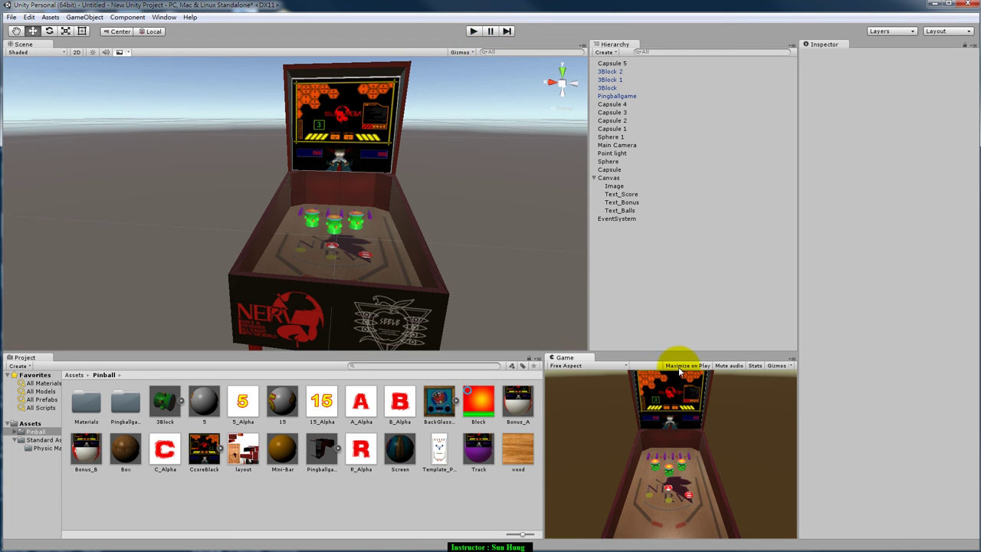
# Enable Maximize on Play, then play the game to check the backglass and stop
pyautogui.click(679, 365)
pyautogui.click(473, 31)
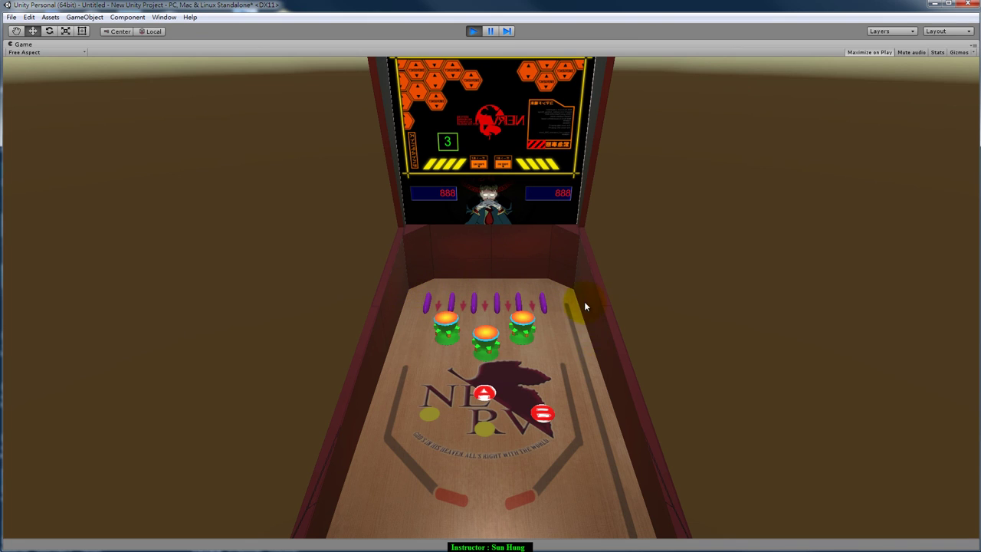
pyautogui.click(475, 31)
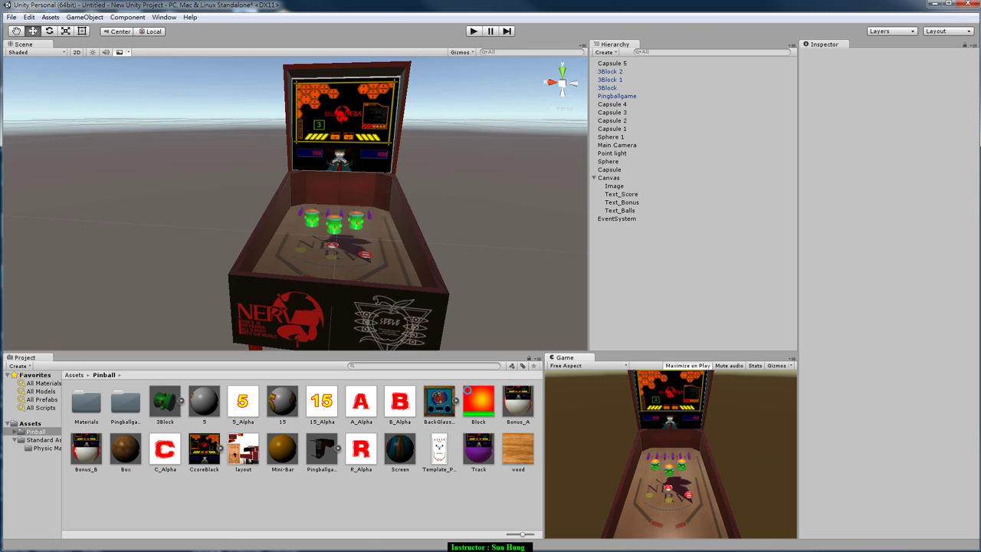